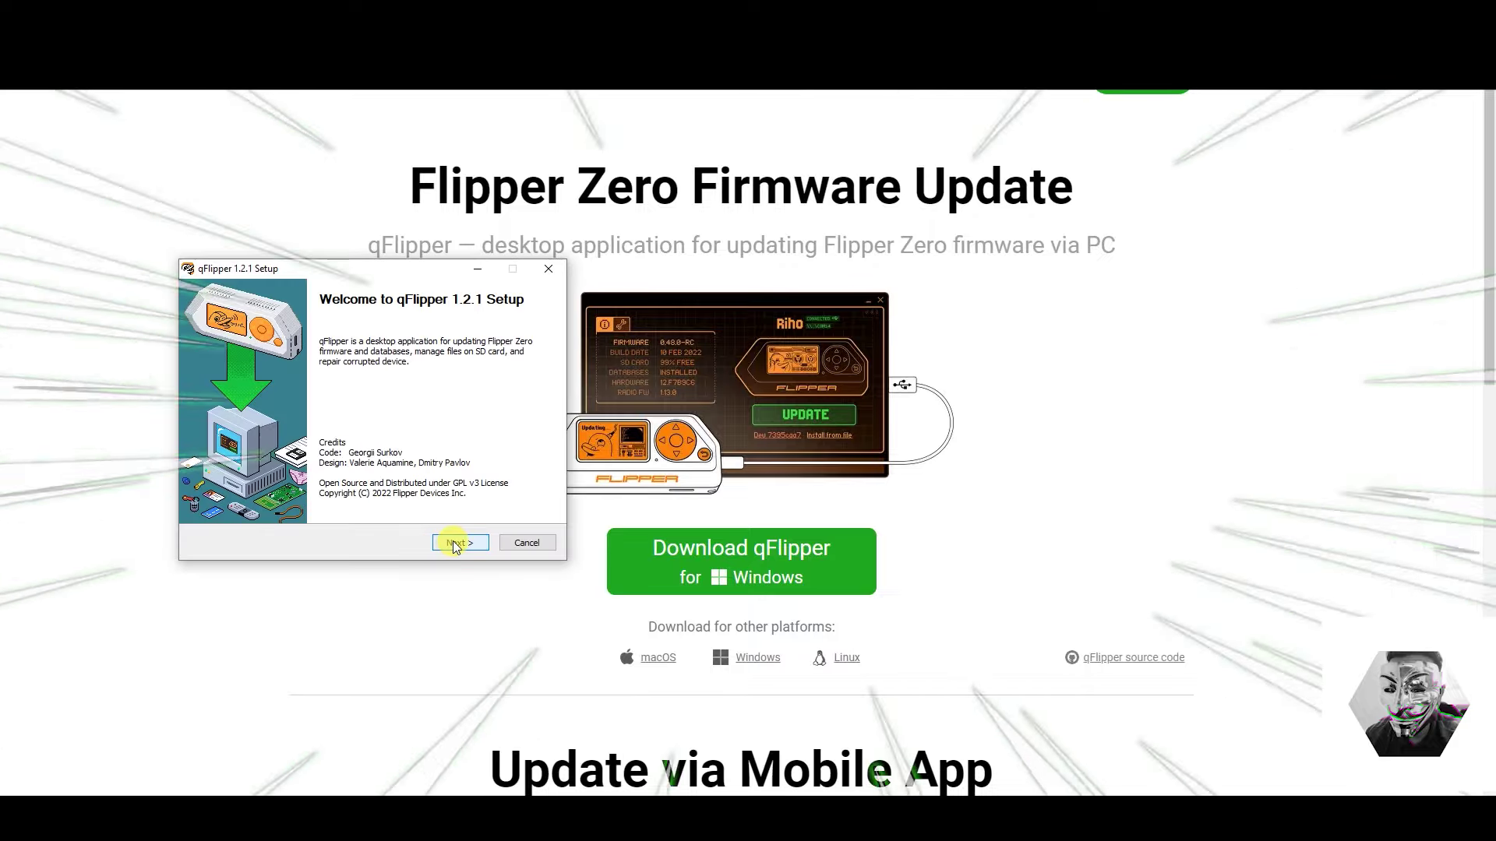
- Run the qFlipper 1.2.1 setup wizard with the Program Files\qFlipper install folder and install
click(457, 542)
click(498, 450)
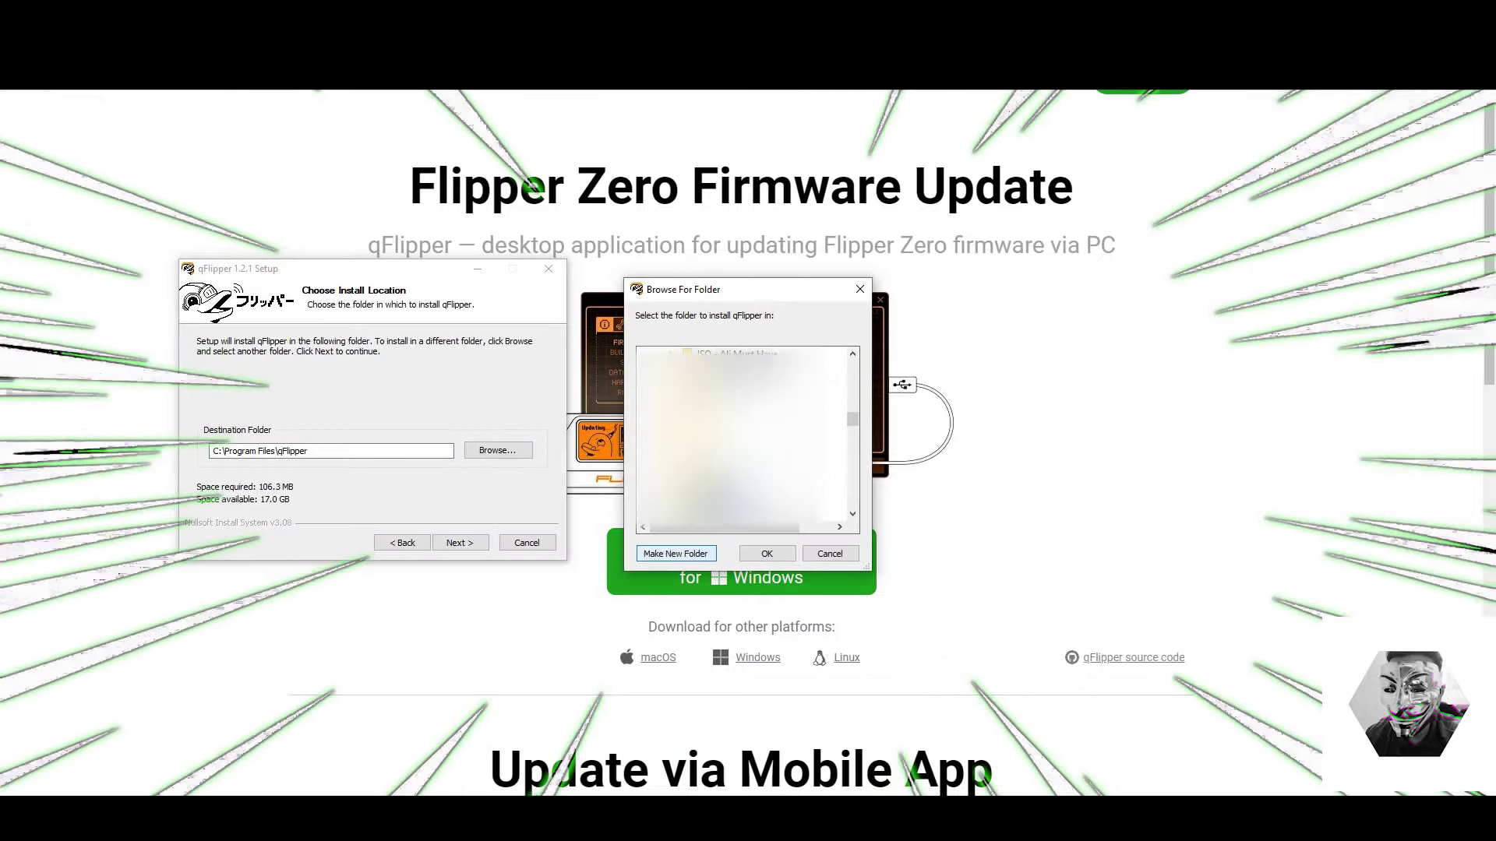
click(766, 553)
click(460, 543)
click(460, 543)
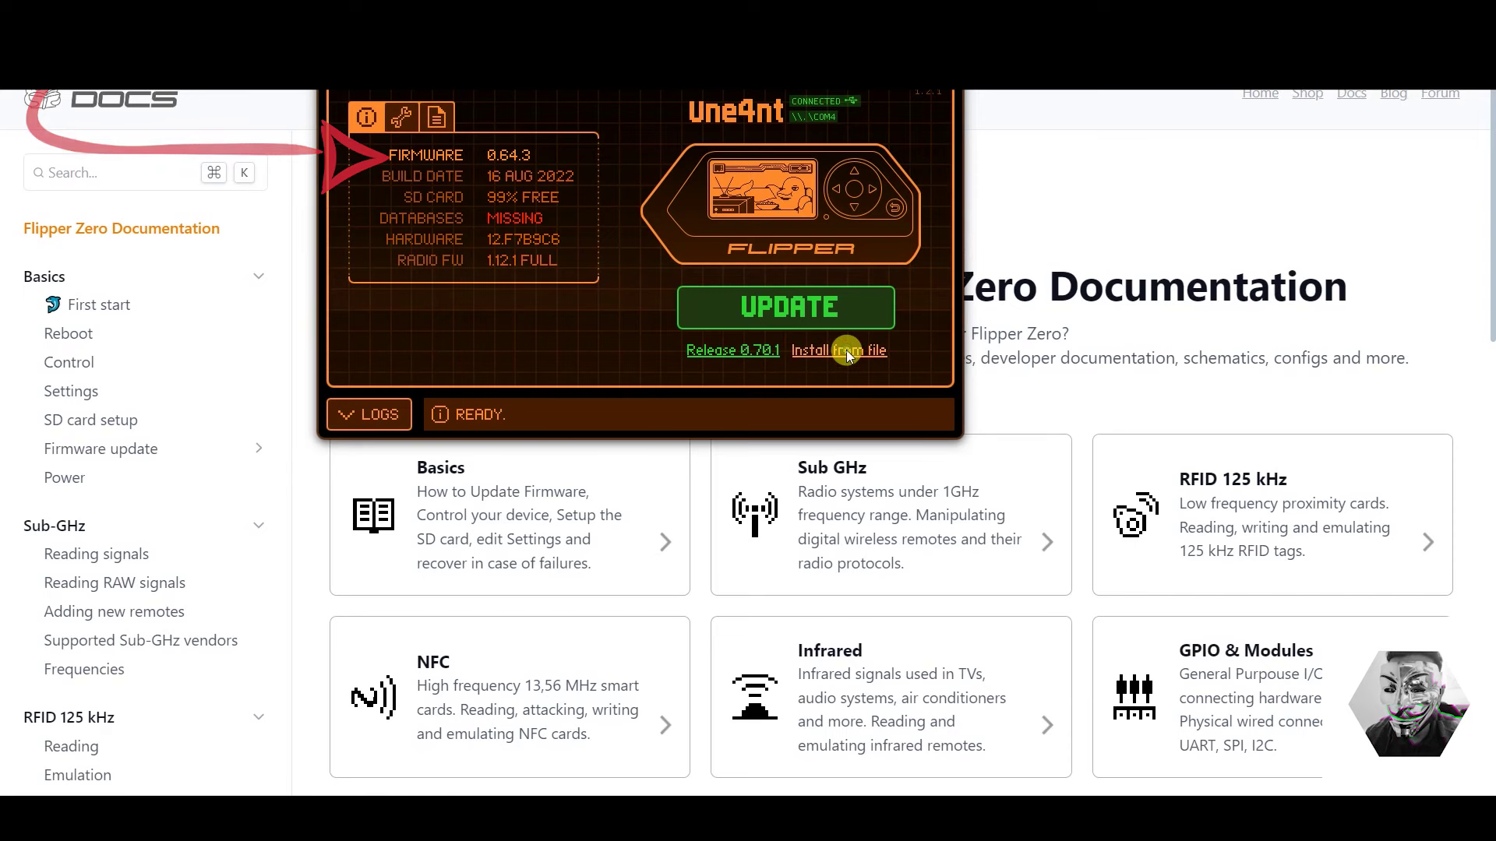
- Install firmware from a local .tgz update bundle and start flashing the Flipper
click(826, 358)
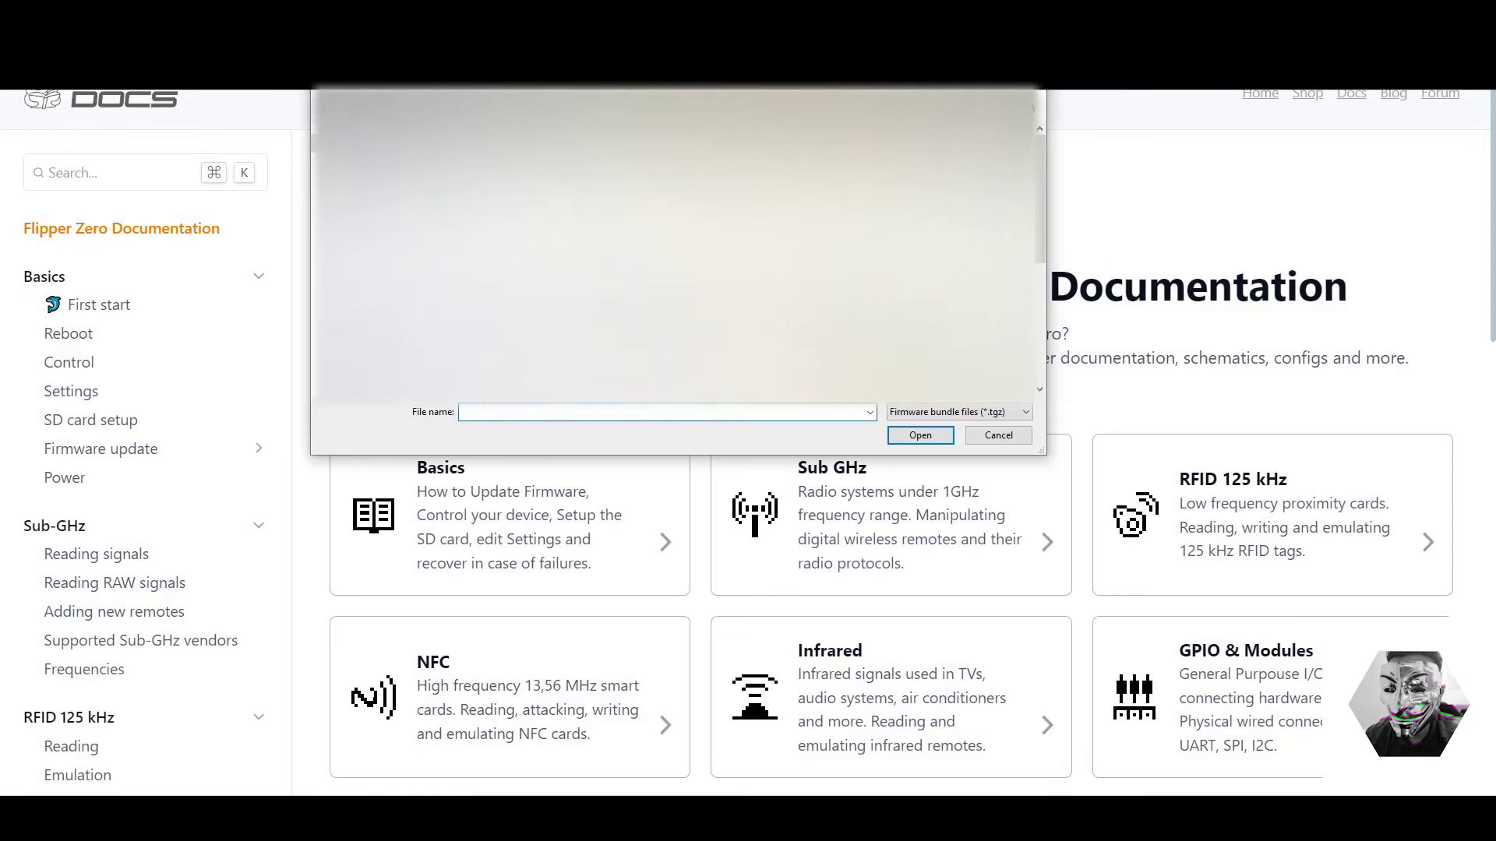
double_click(546, 330)
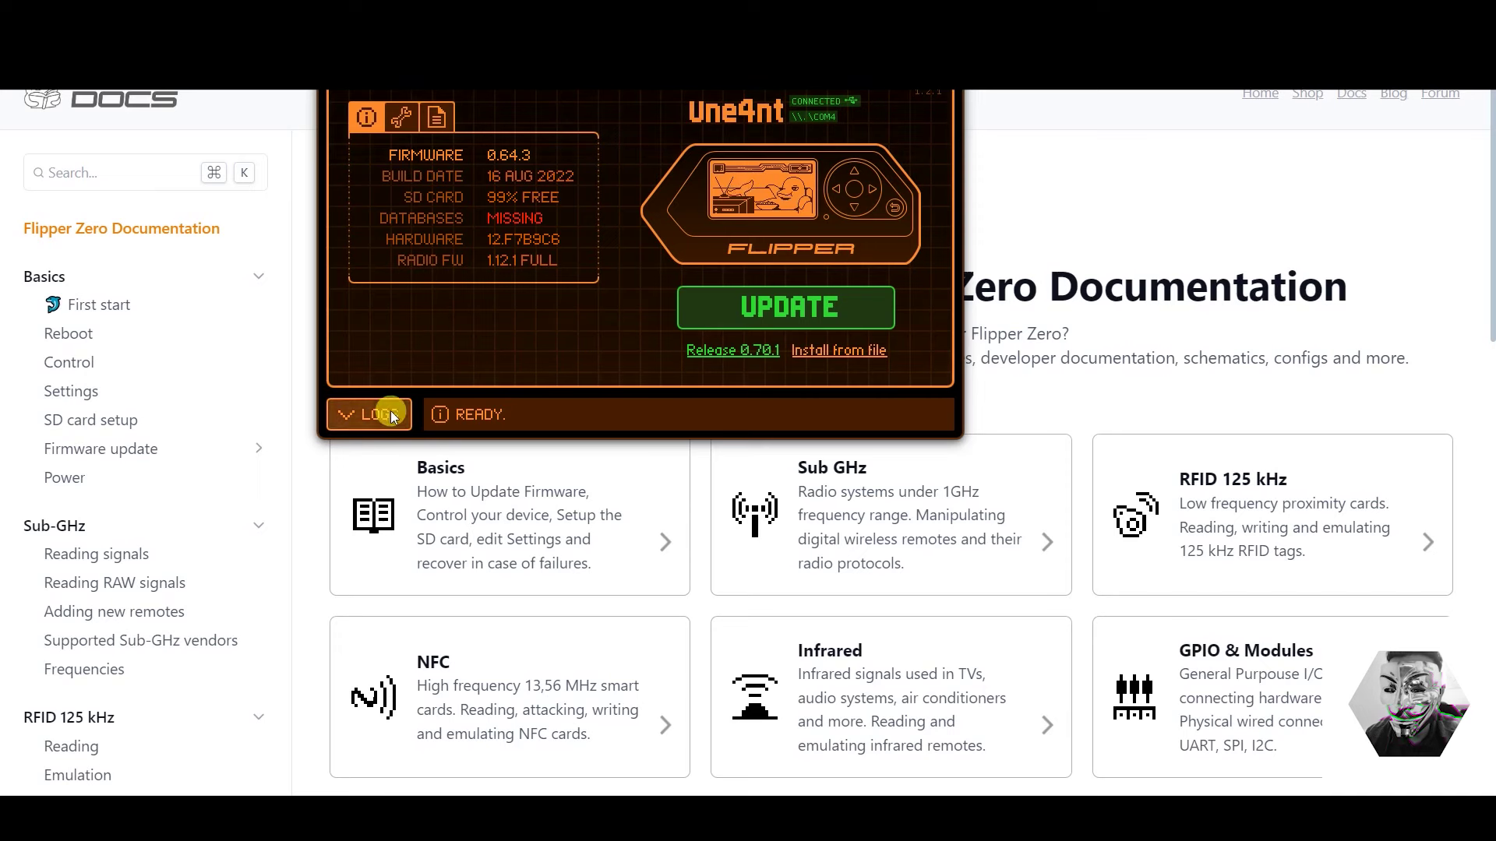
click(763, 315)
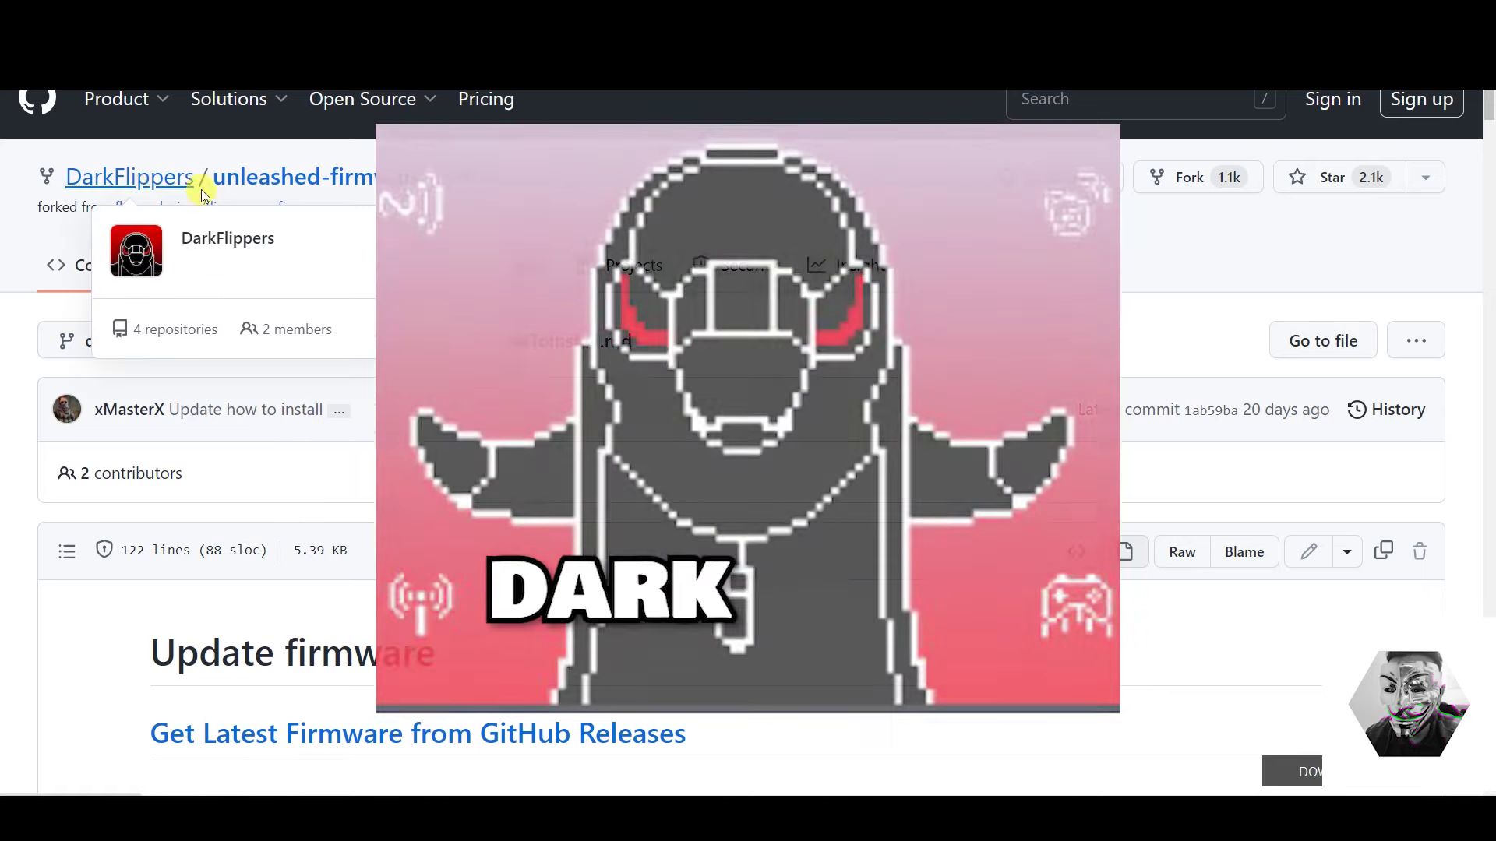
- Go to the DarkFlippers organisation page from the repository's owner link
click(191, 181)
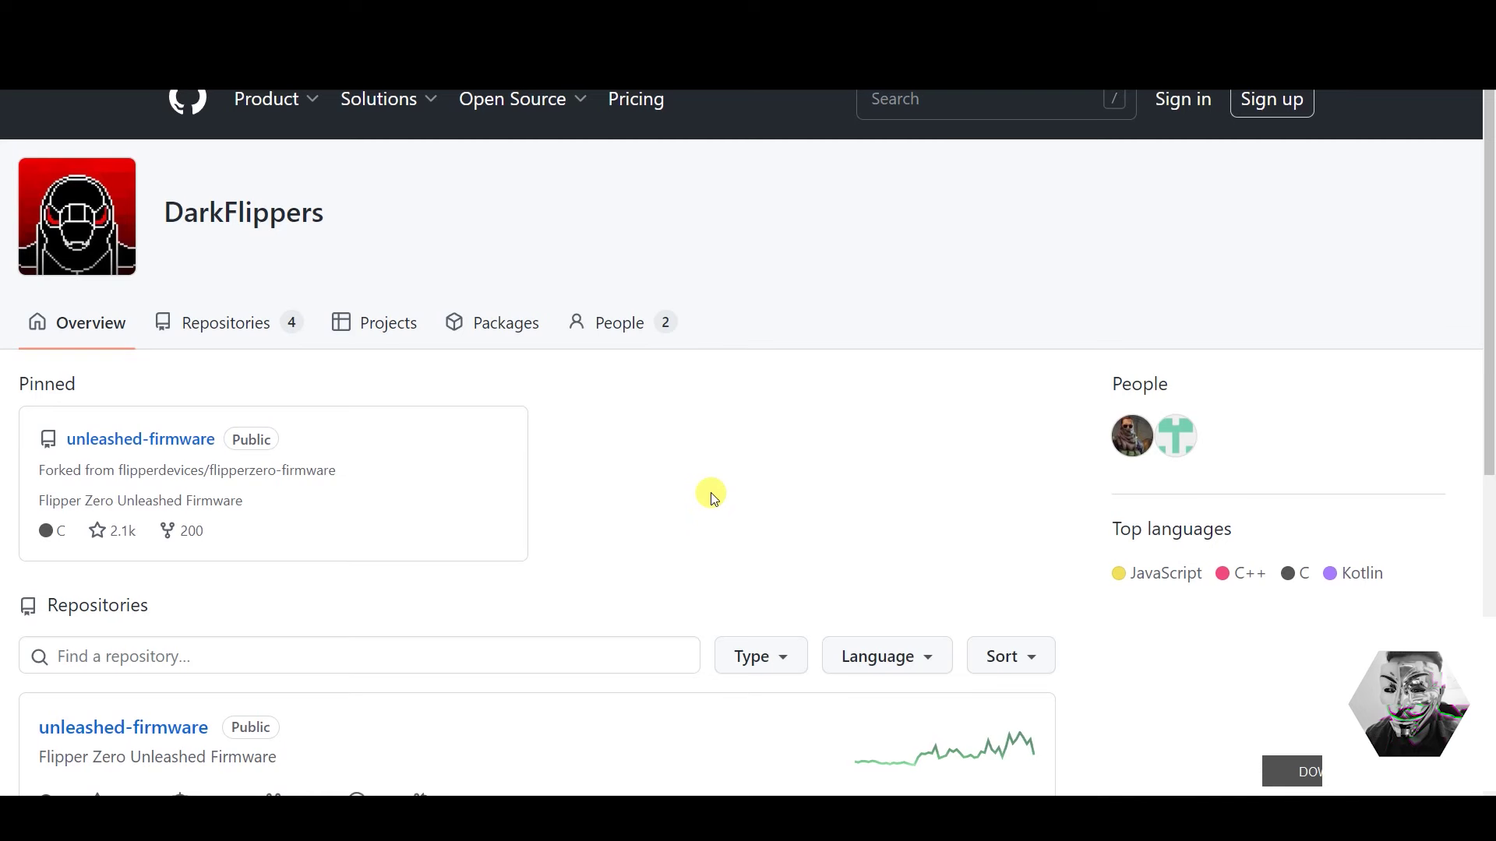
mouse_move(1133, 438)
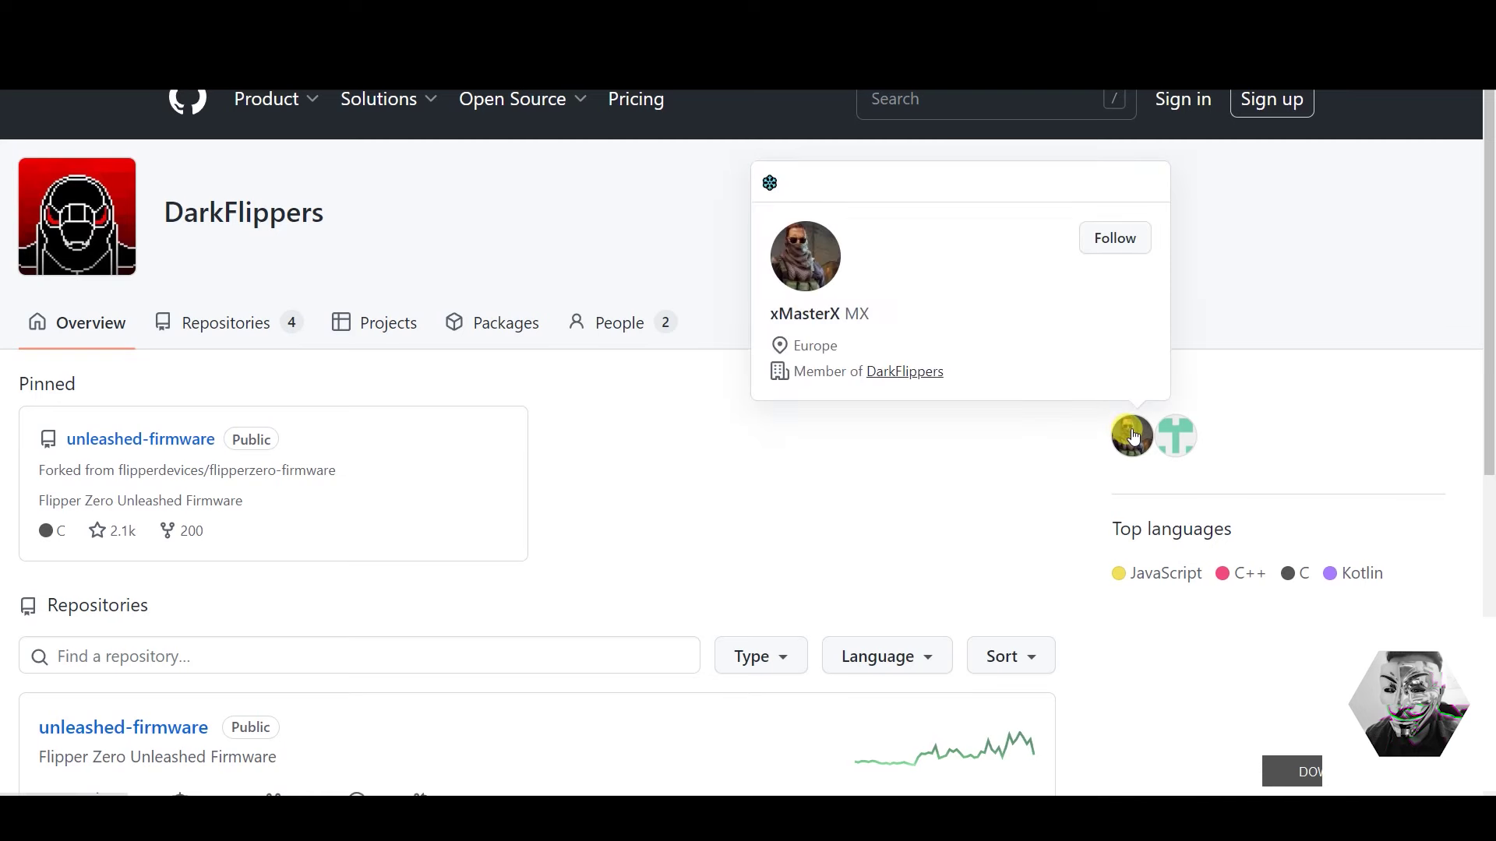
mouse_move(1181, 449)
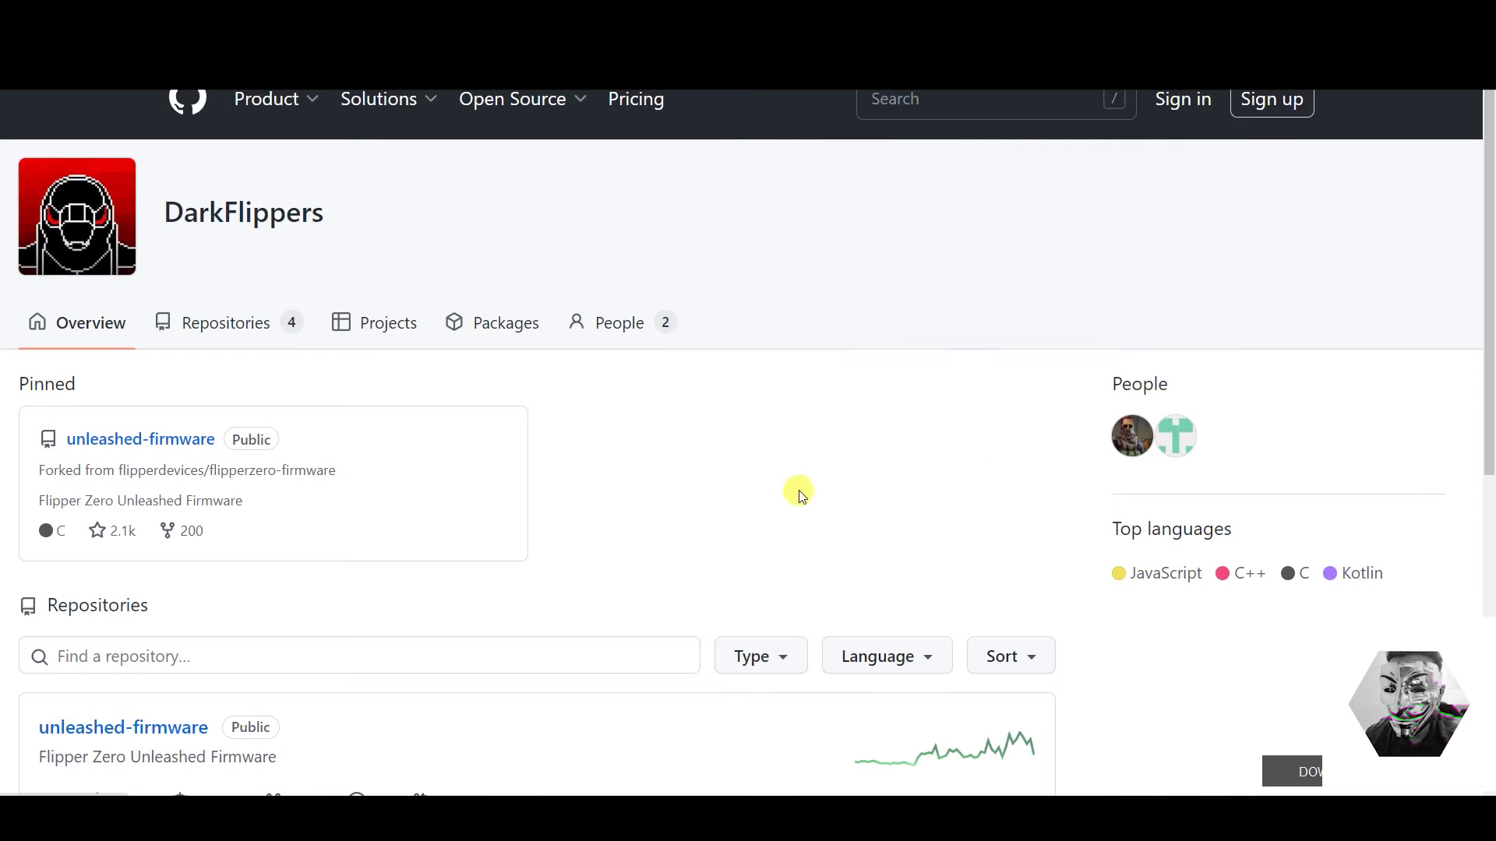
scroll(630, 483, down, 3)
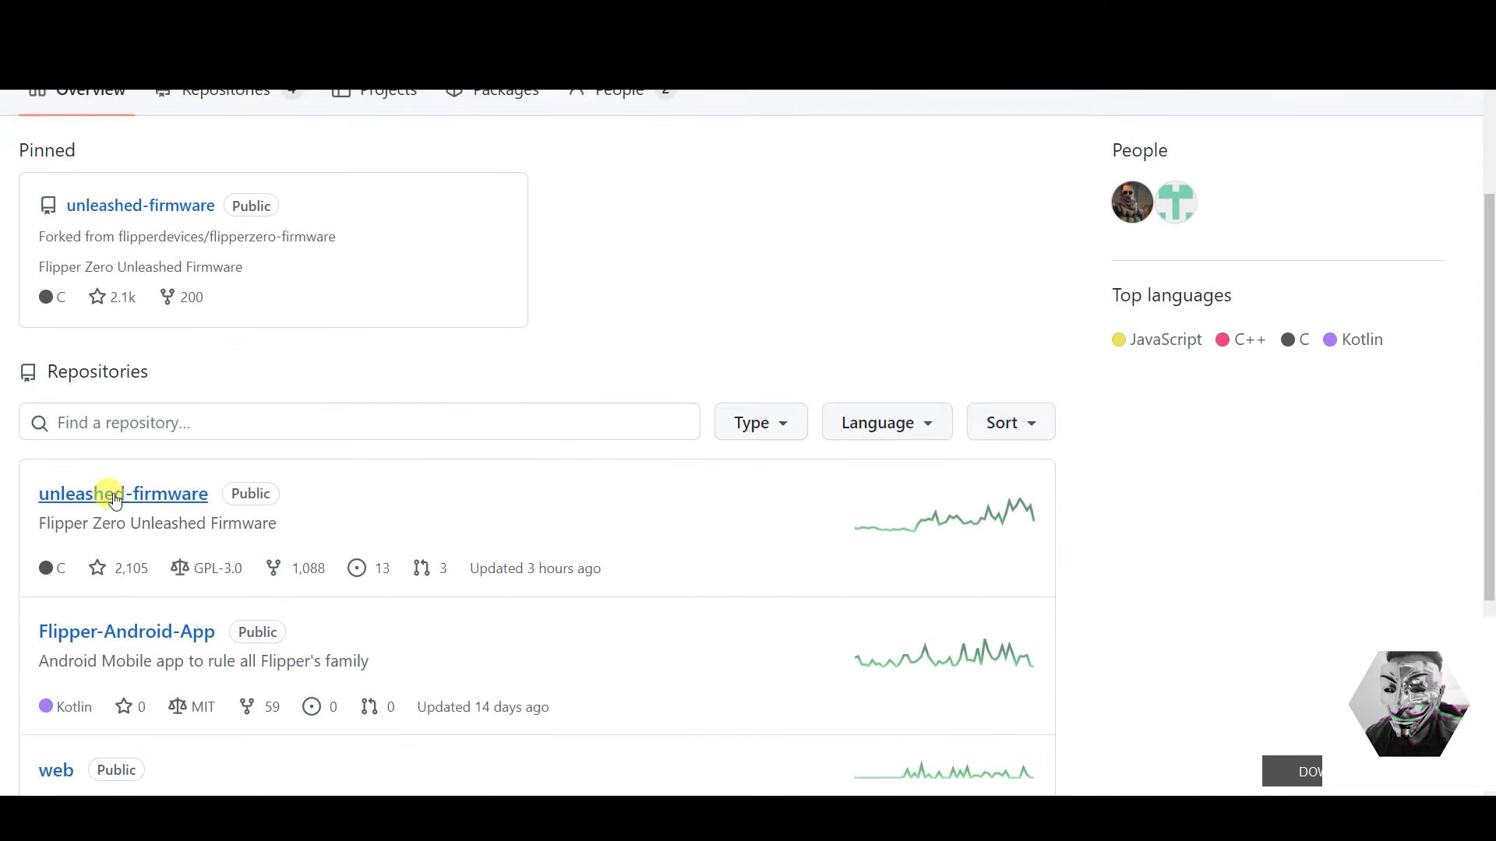
- Highlight the unleashed-firmware and Flipper-Android-App repositories, then open pinned unleashed-firmware
drag(30, 494, 208, 492)
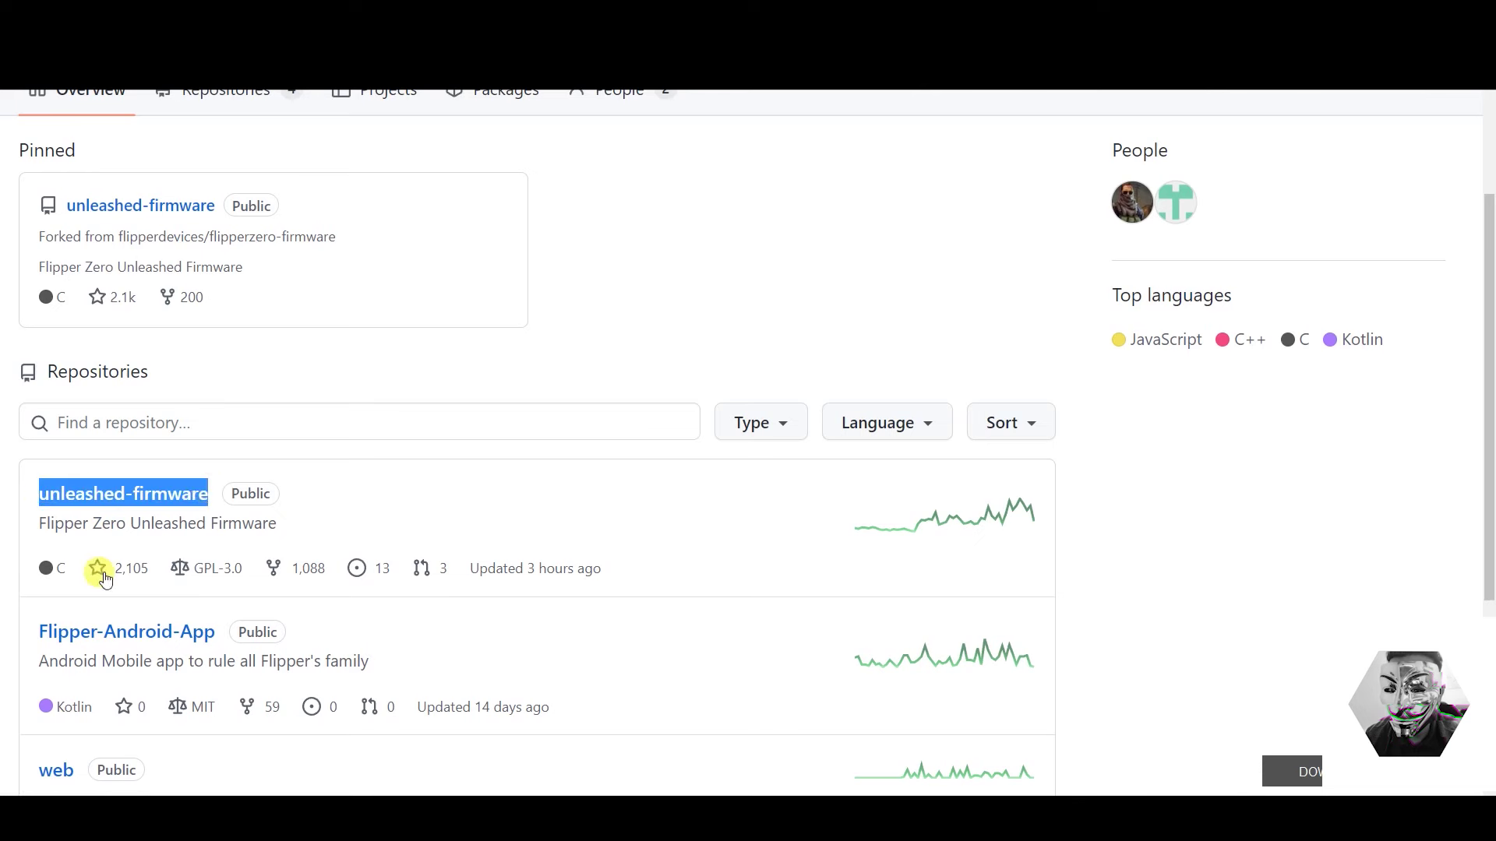
drag(23, 630, 213, 639)
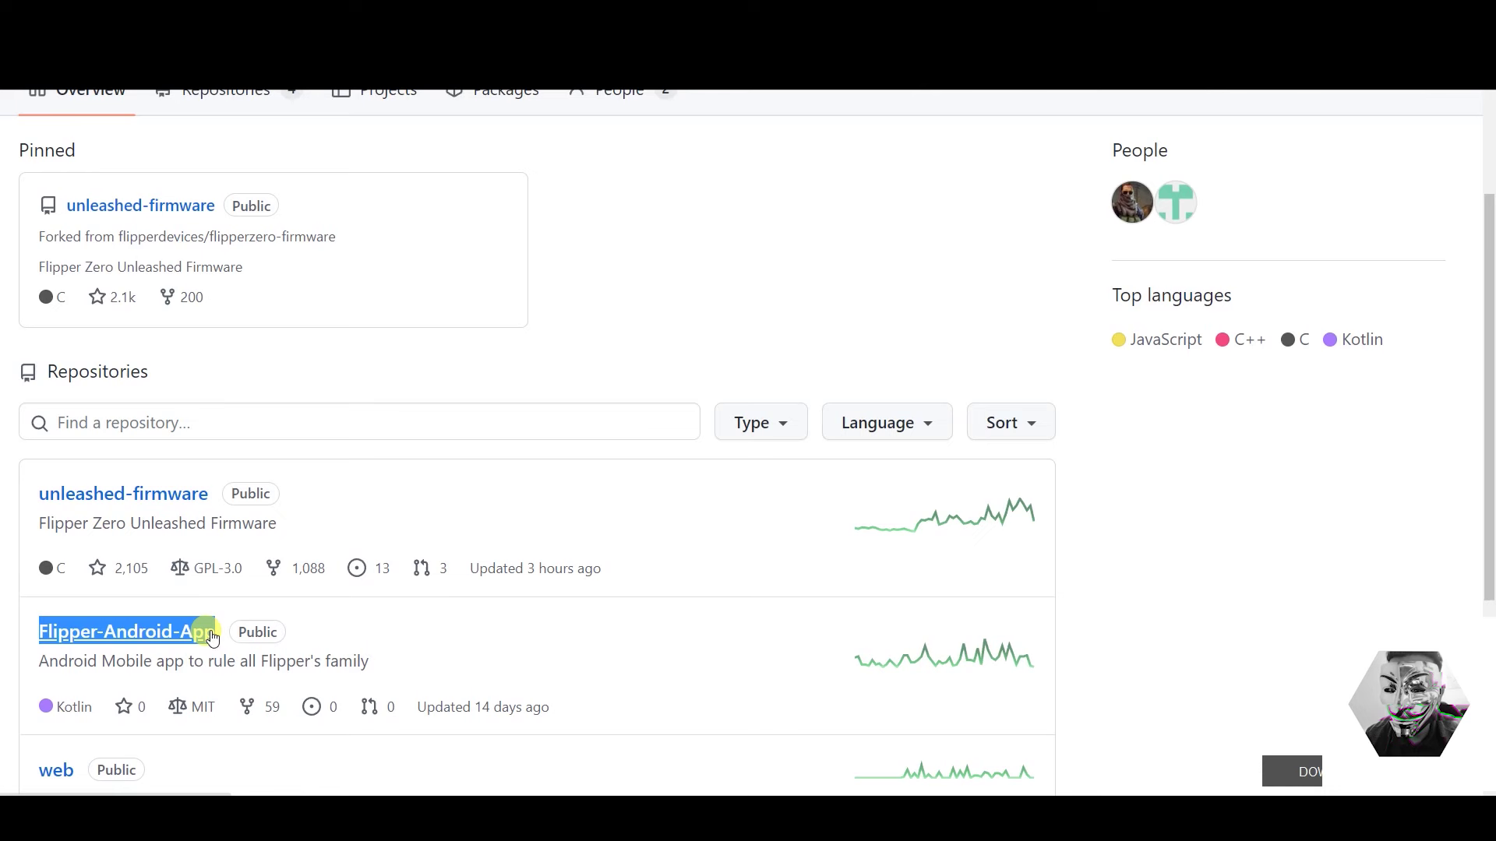
click(407, 619)
scroll(404, 616, down, 1)
scroll(404, 615, up, 4)
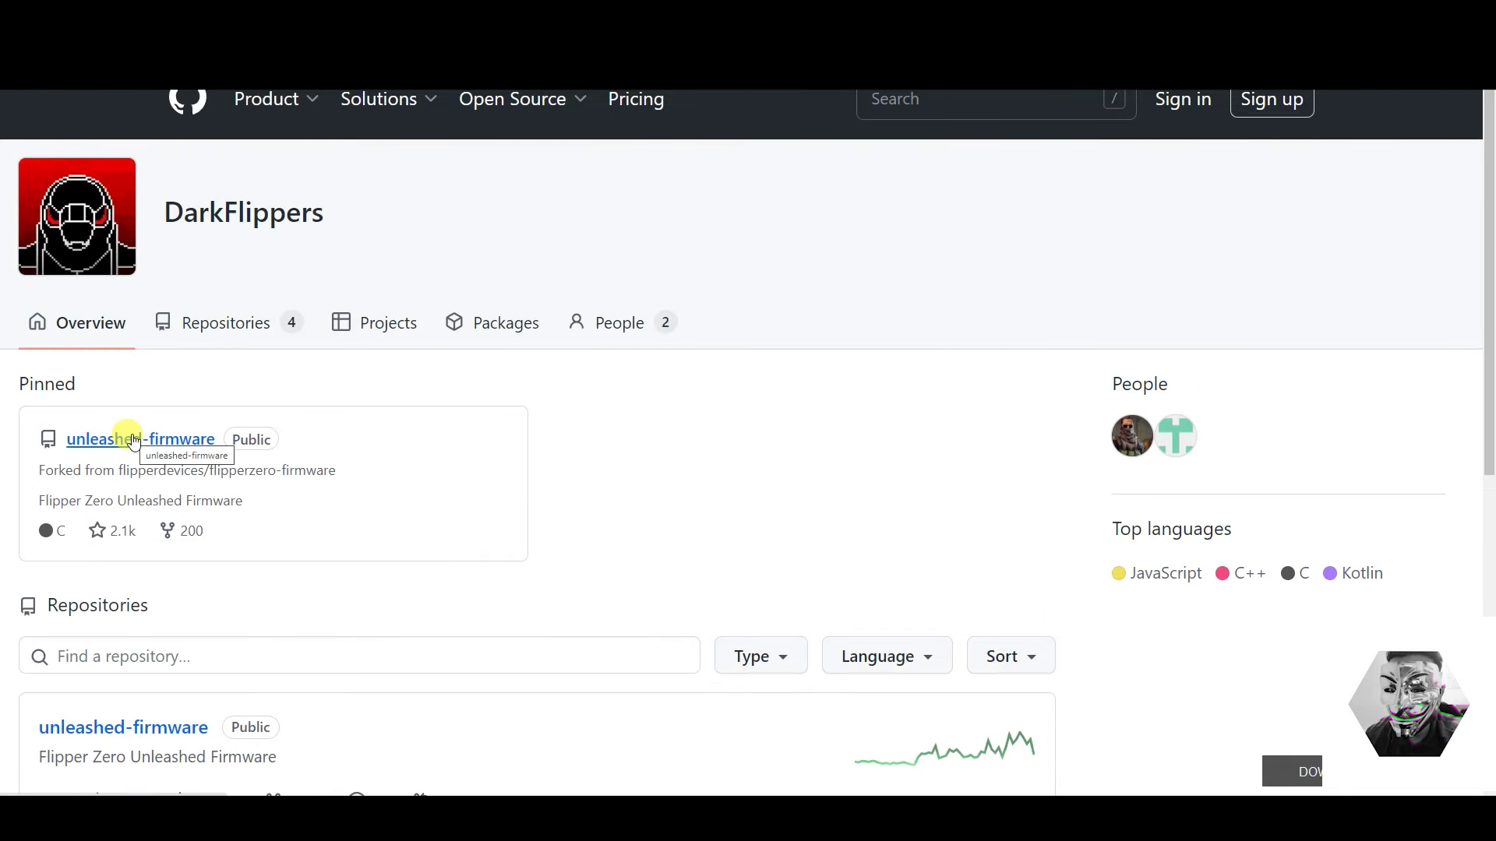
click(134, 442)
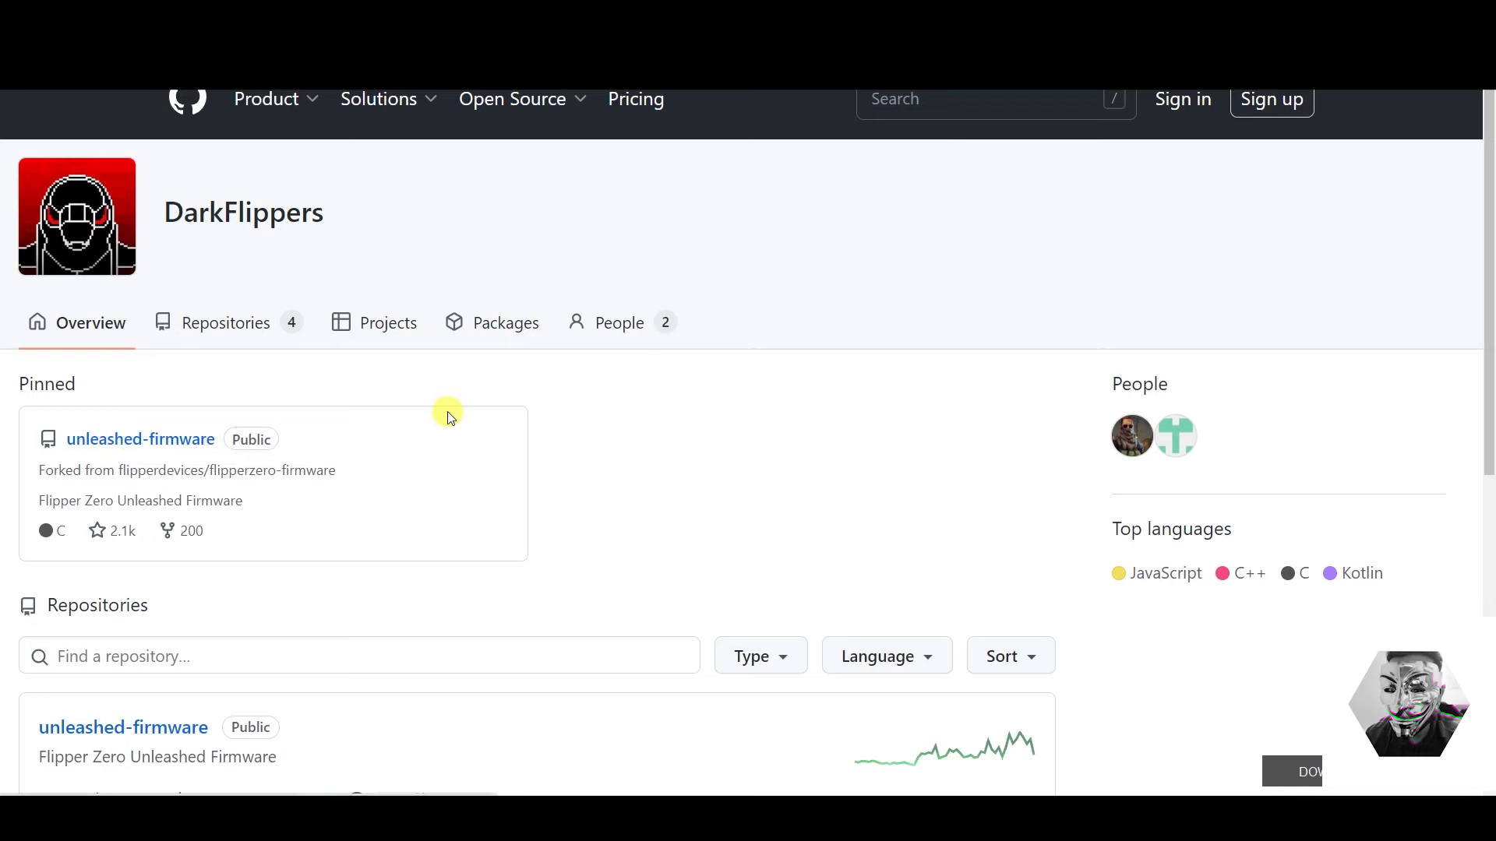
- Scroll the readme to What's changed and highlight the SubGHz regional TX restrictions bullet
scroll(109, 462, down, 15)
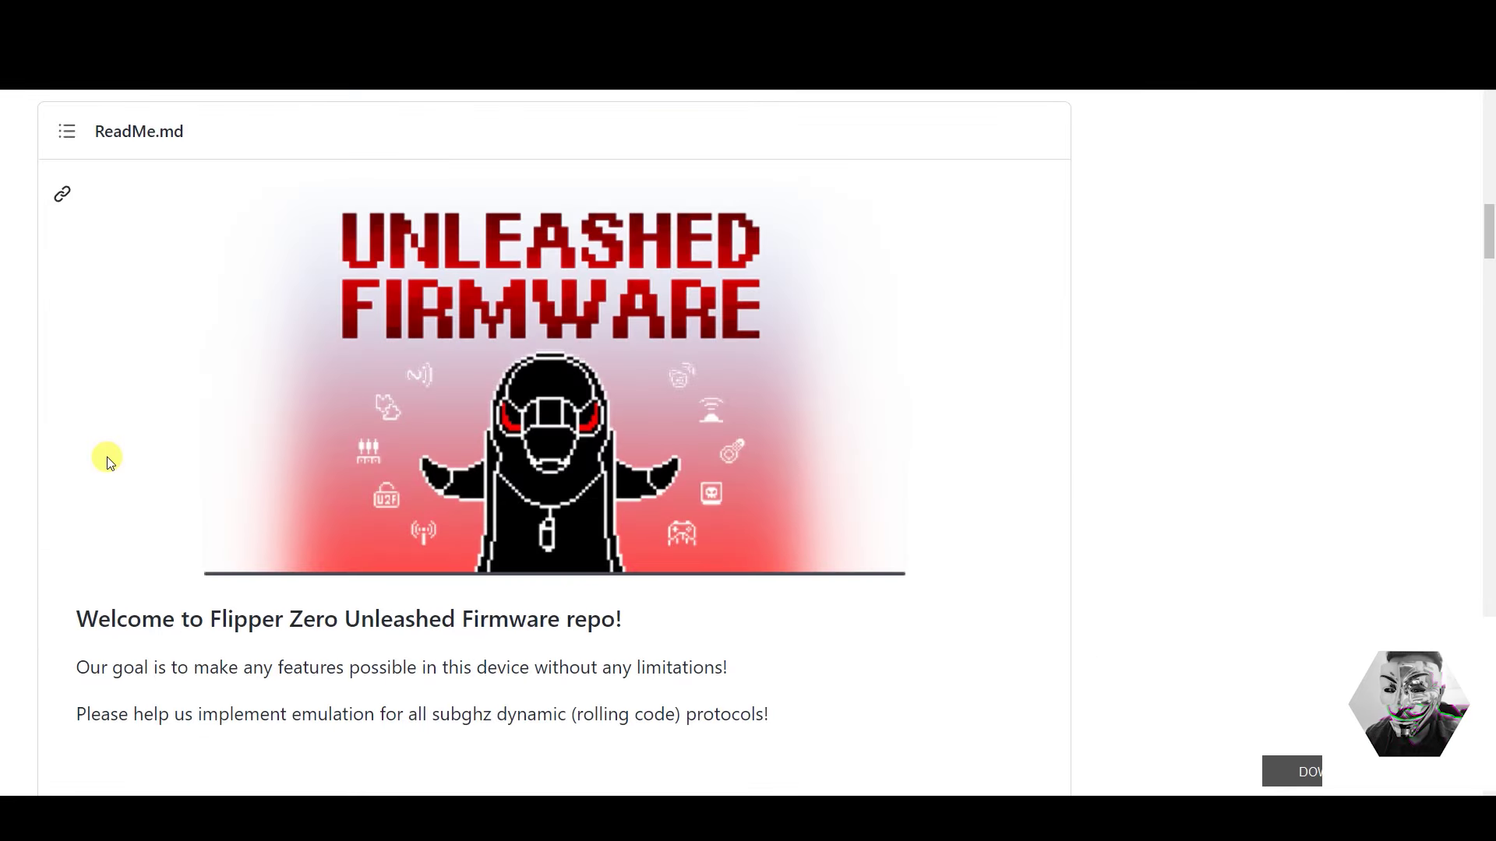
scroll(109, 462, down, 2)
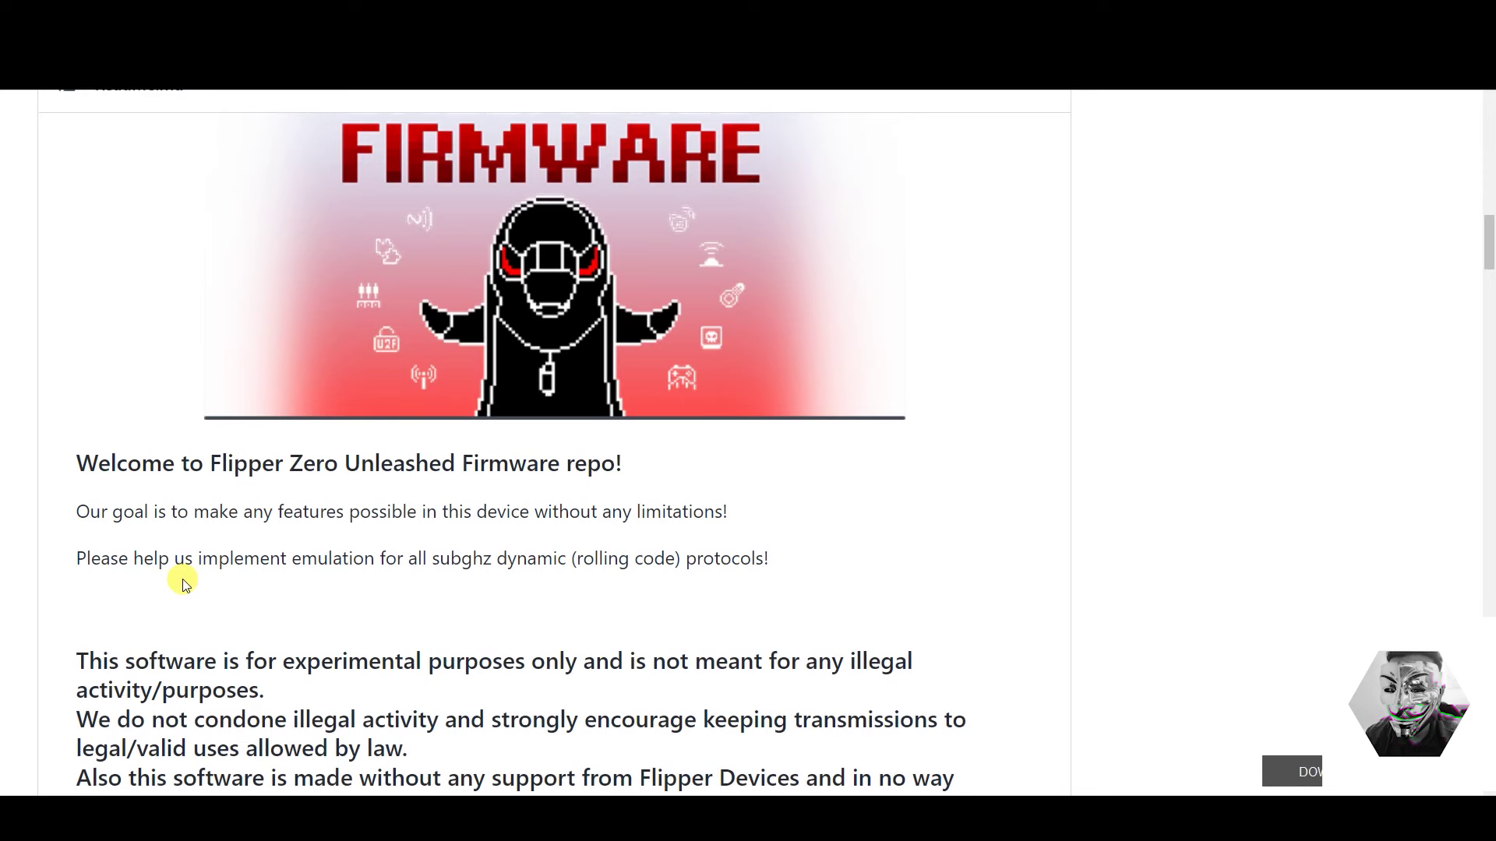
scroll(347, 498, down, 4)
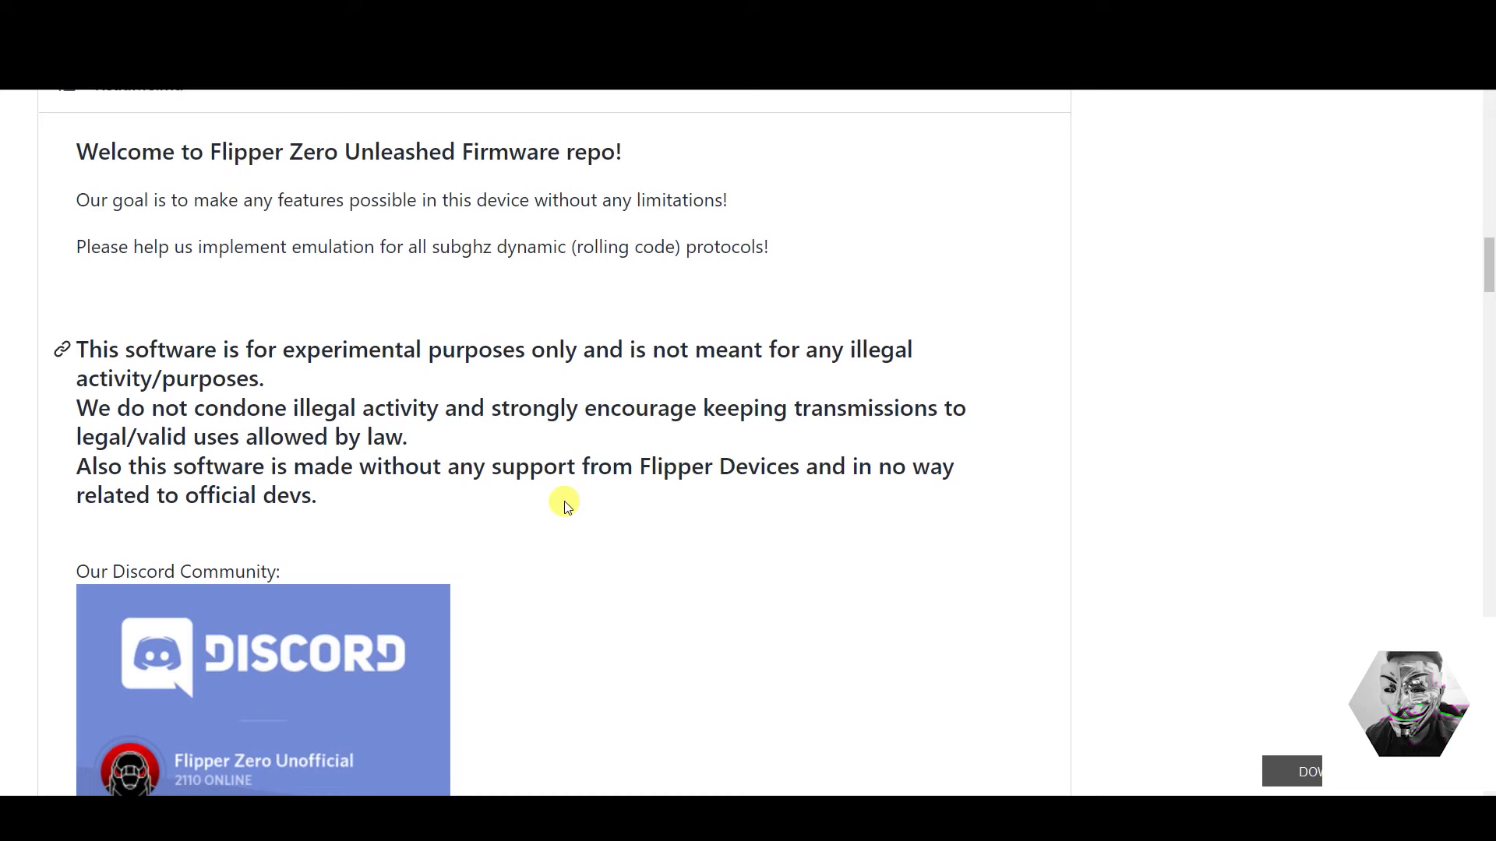
scroll(567, 507, down, 10)
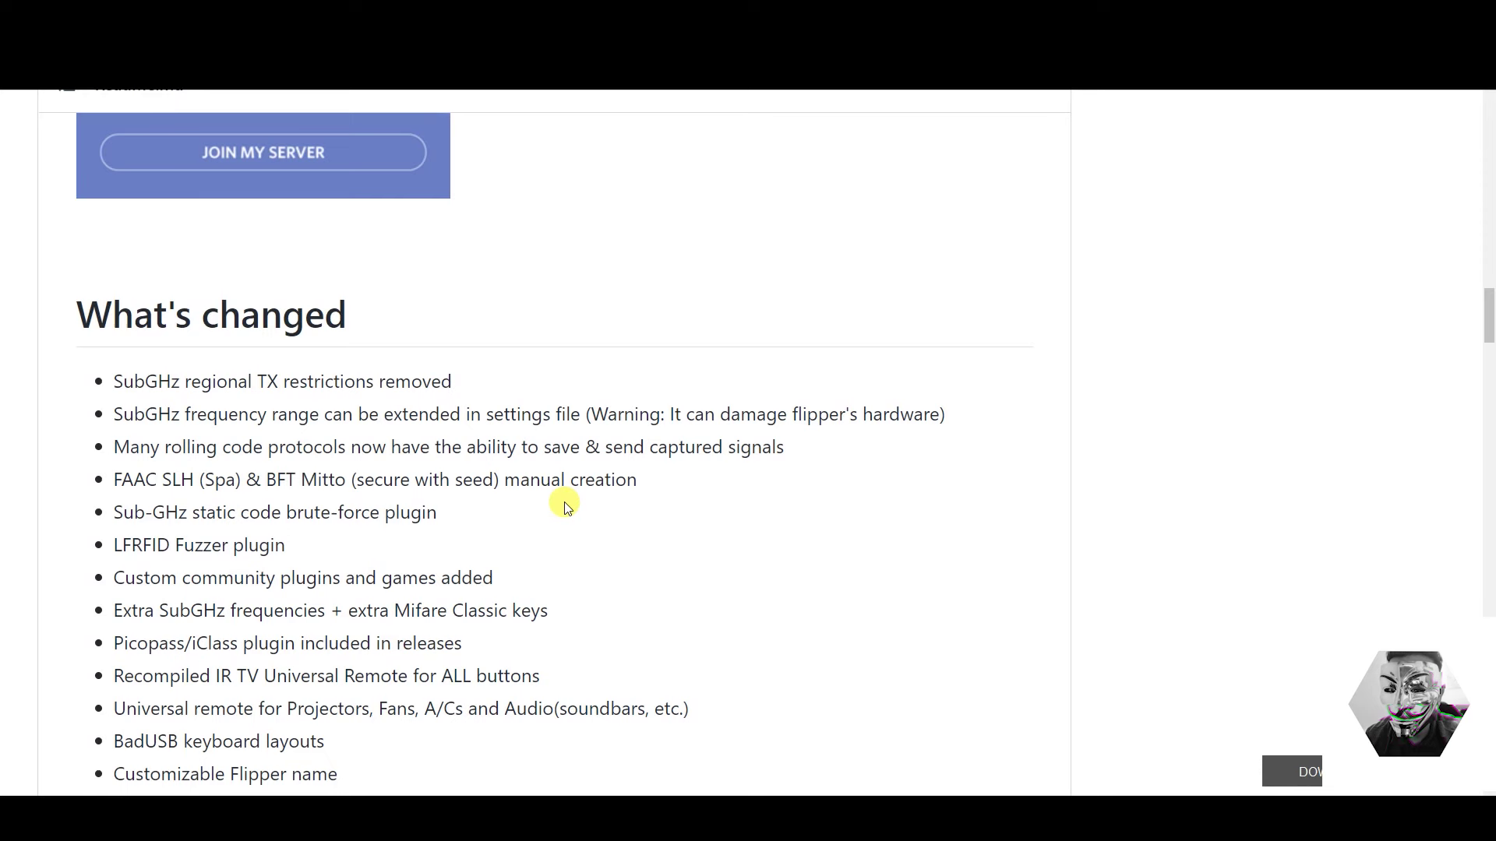
scroll(451, 481, down, 1)
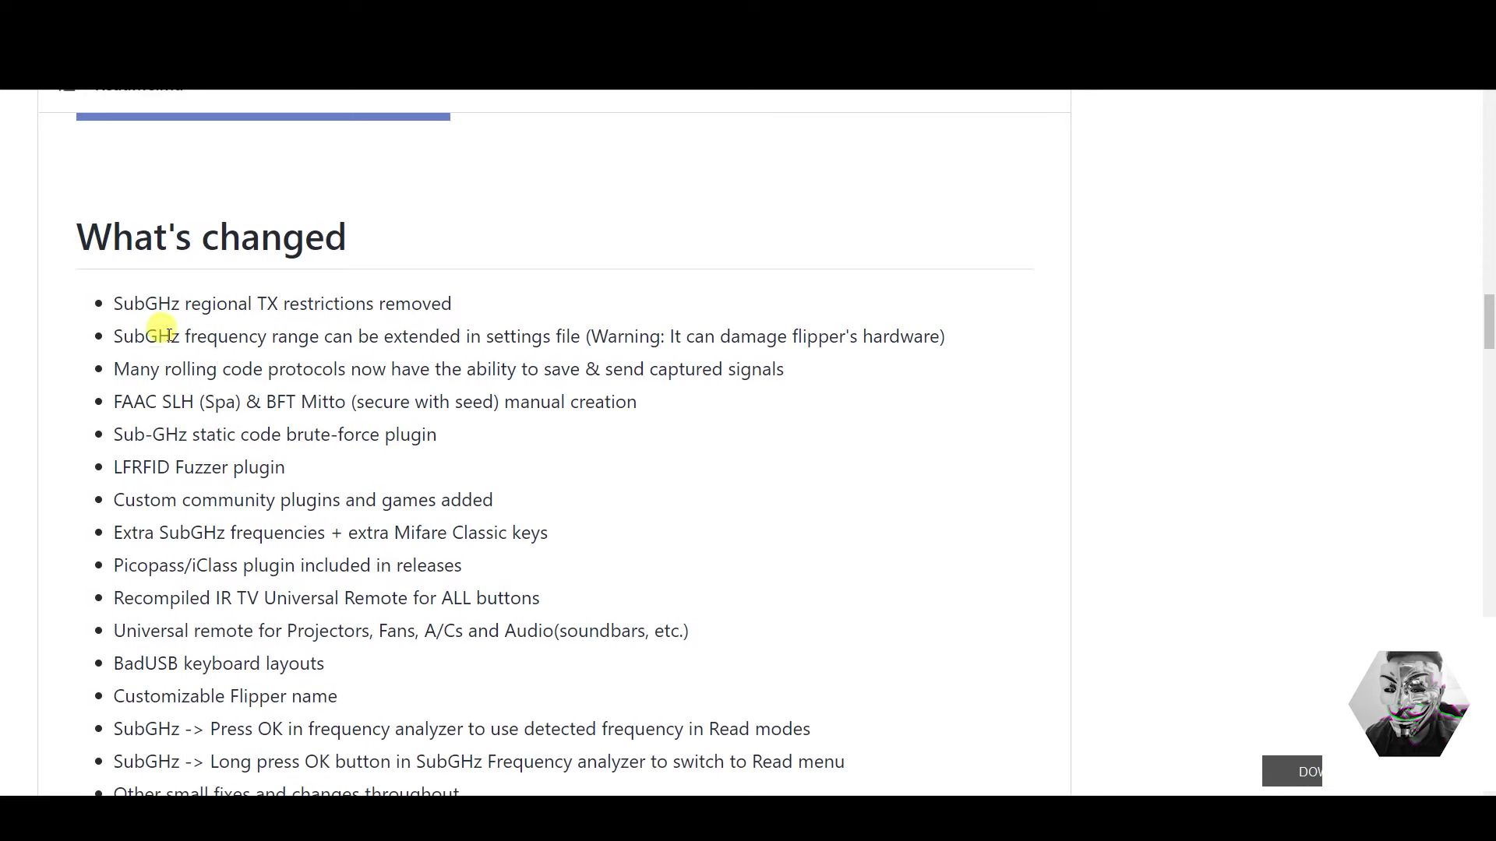
drag(171, 303, 472, 310)
- Highlight the SubGHz frequency range, rolling code protocols and static code brute-force bullets
click(476, 308)
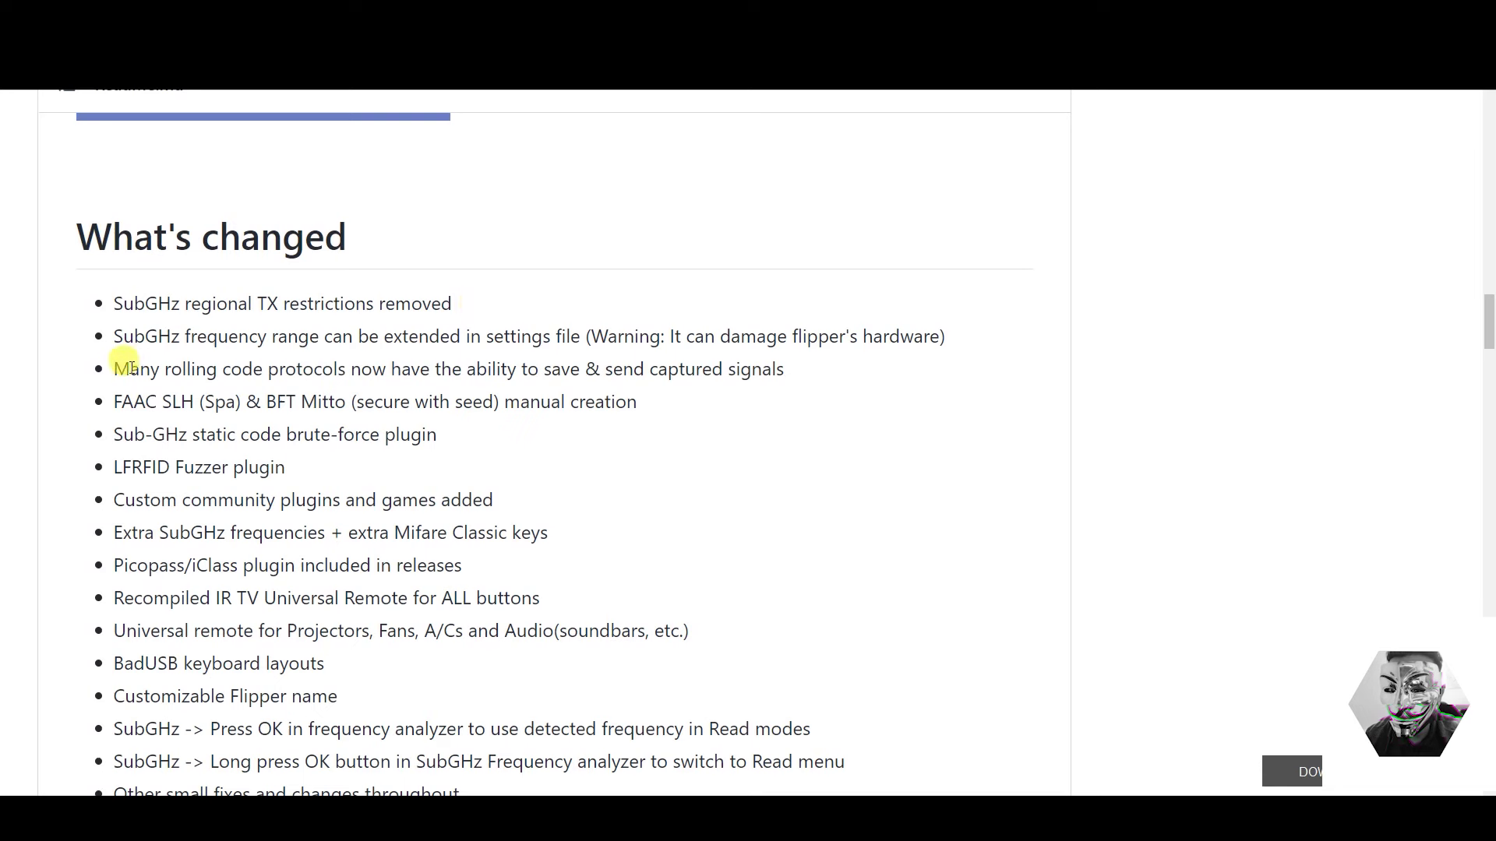
drag(123, 336, 560, 329)
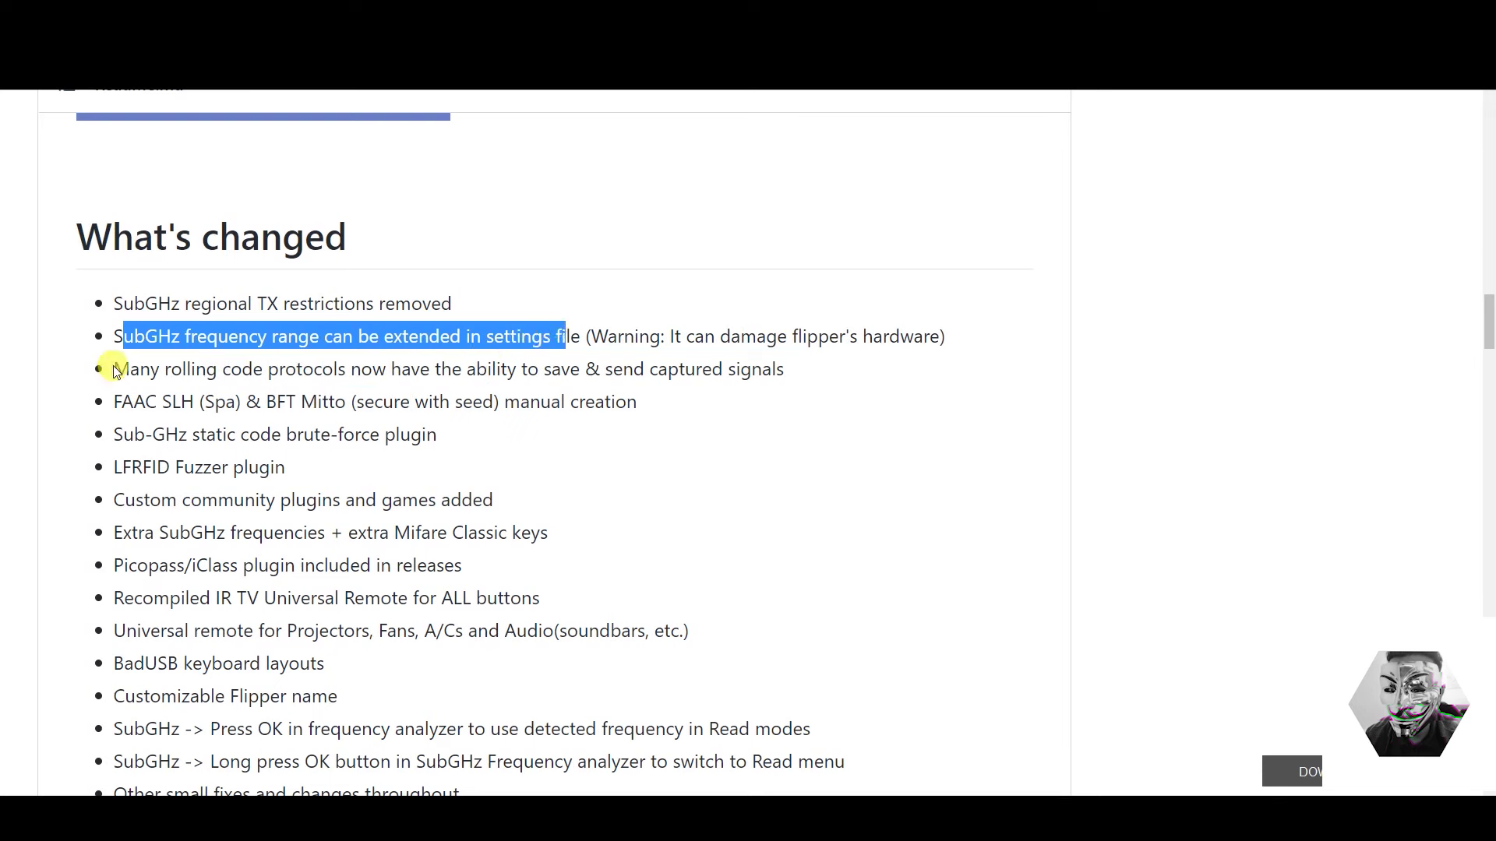
drag(115, 372, 741, 428)
click(745, 427)
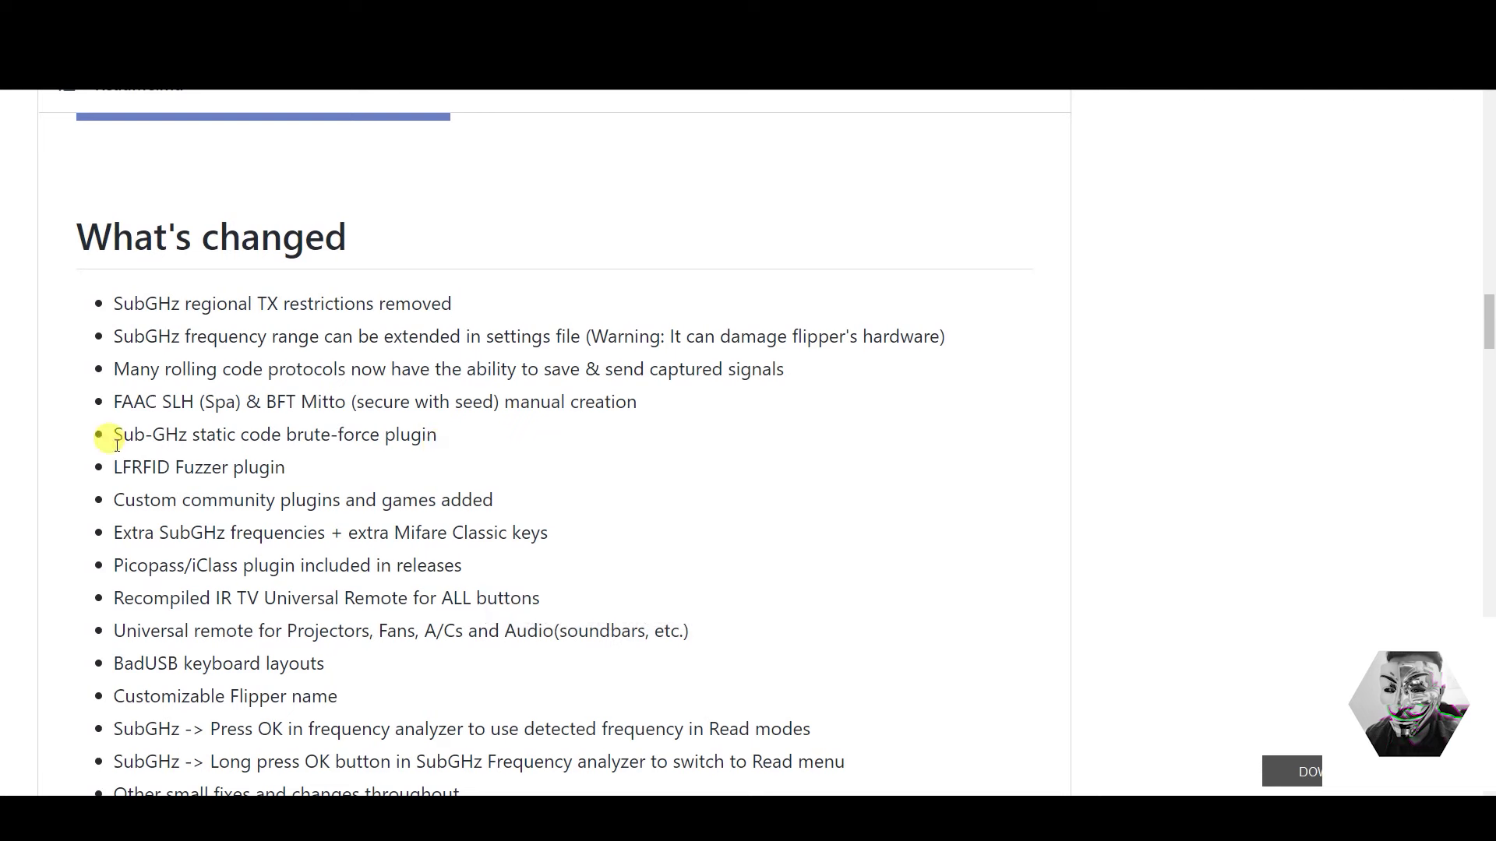
drag(117, 440, 441, 431)
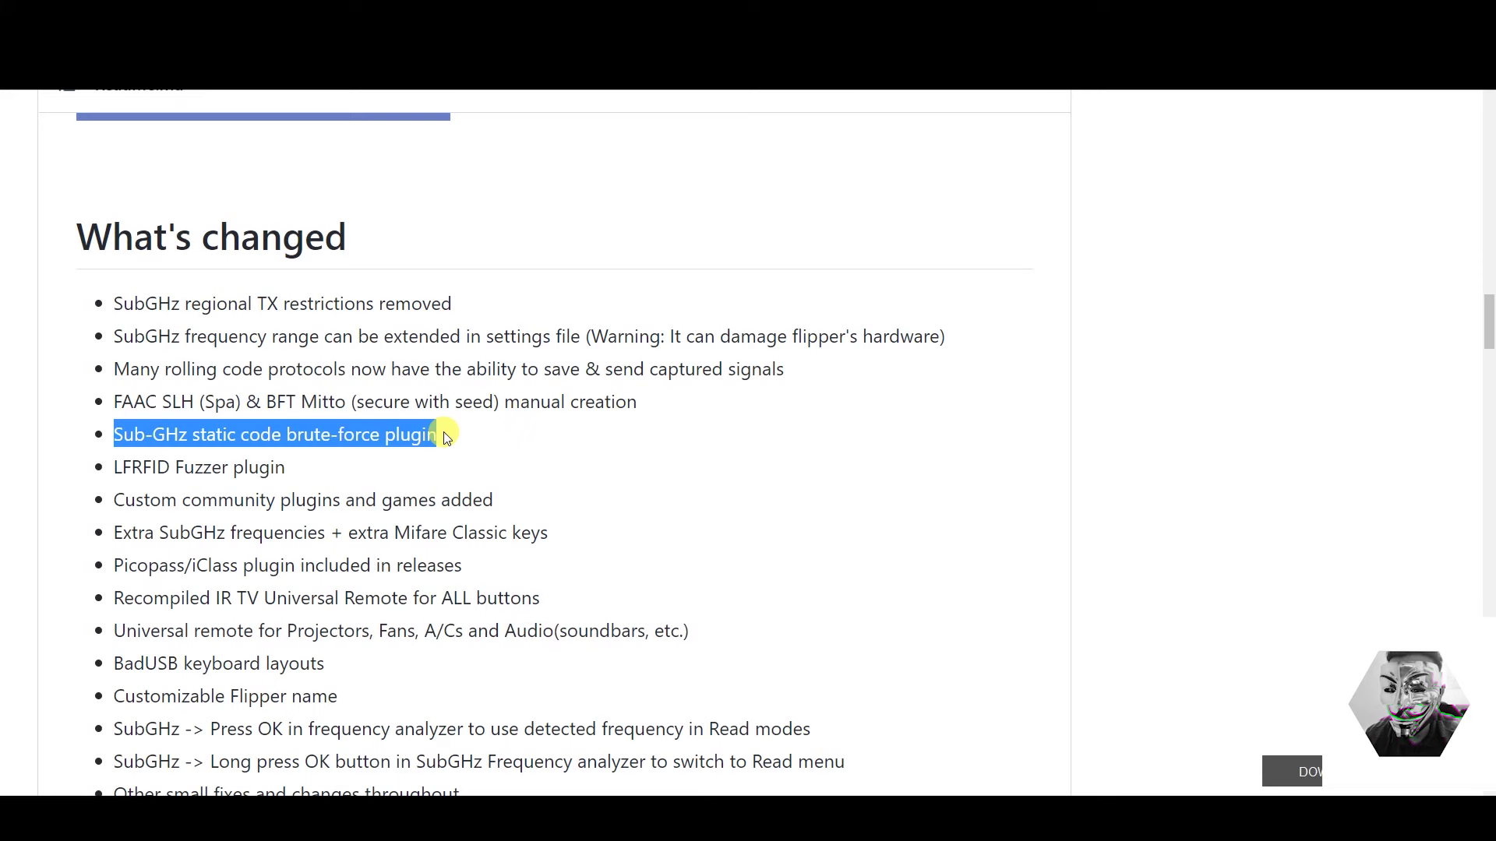
- Highlight the Recompiled IR TV Universal Remote and following bullets, scrolling to the protocols list
scroll(444, 432, down, 1)
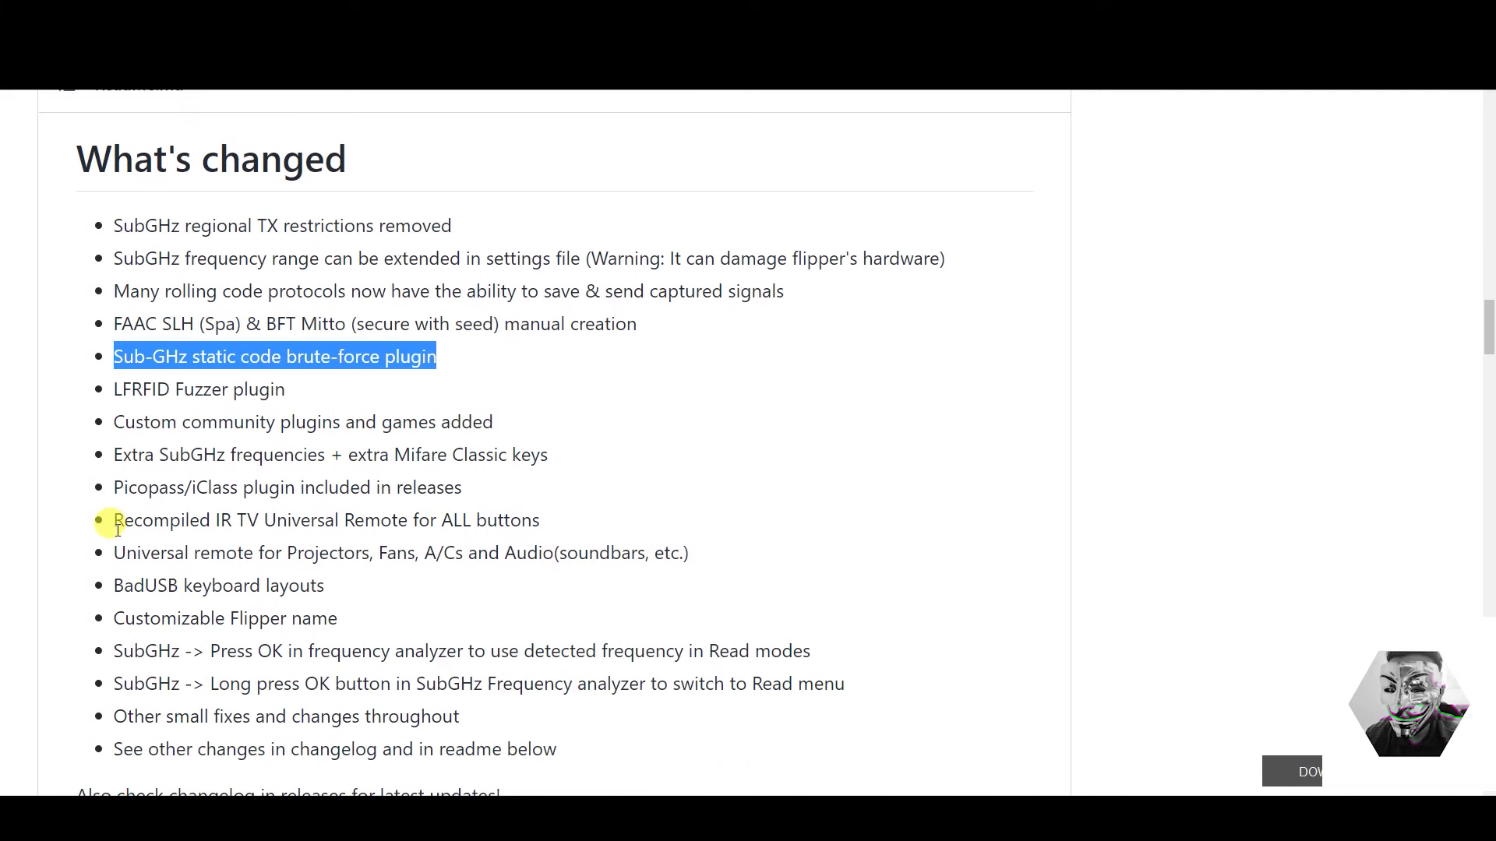
drag(115, 529, 549, 532)
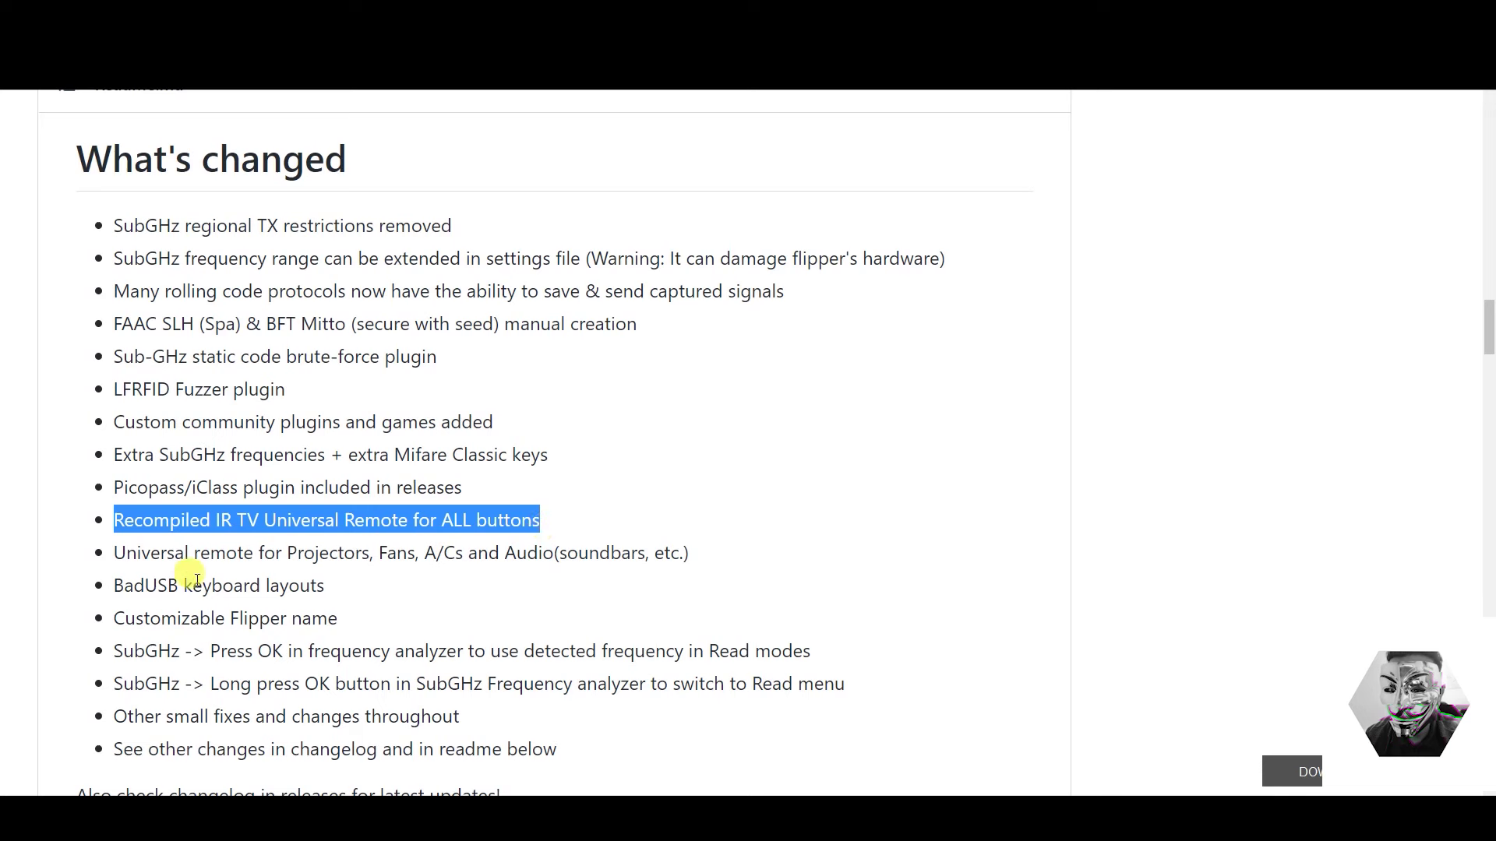
drag(109, 553, 358, 545)
scroll(112, 576, down, 1)
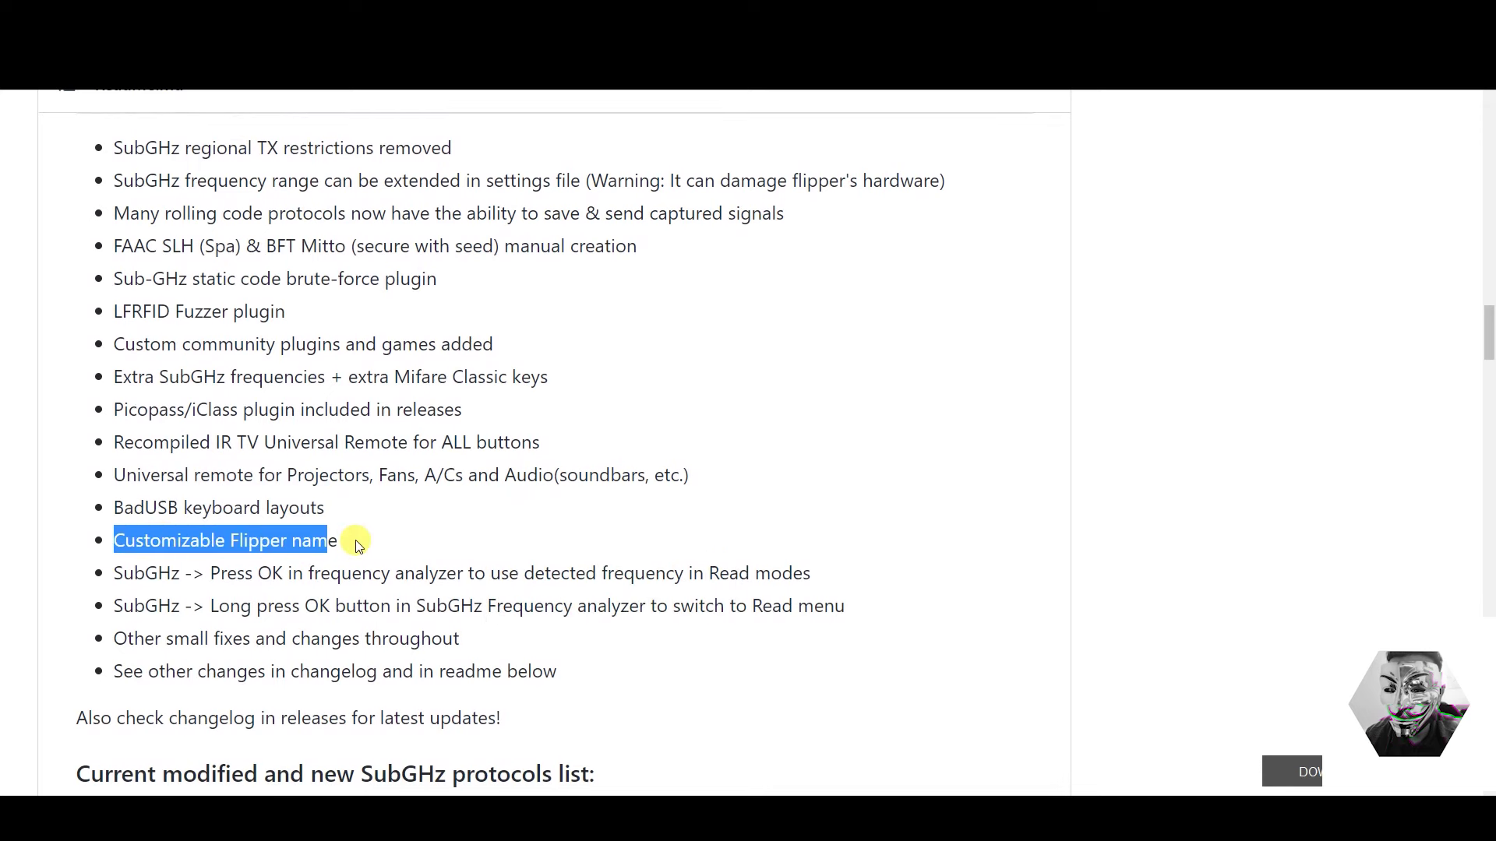
click(369, 544)
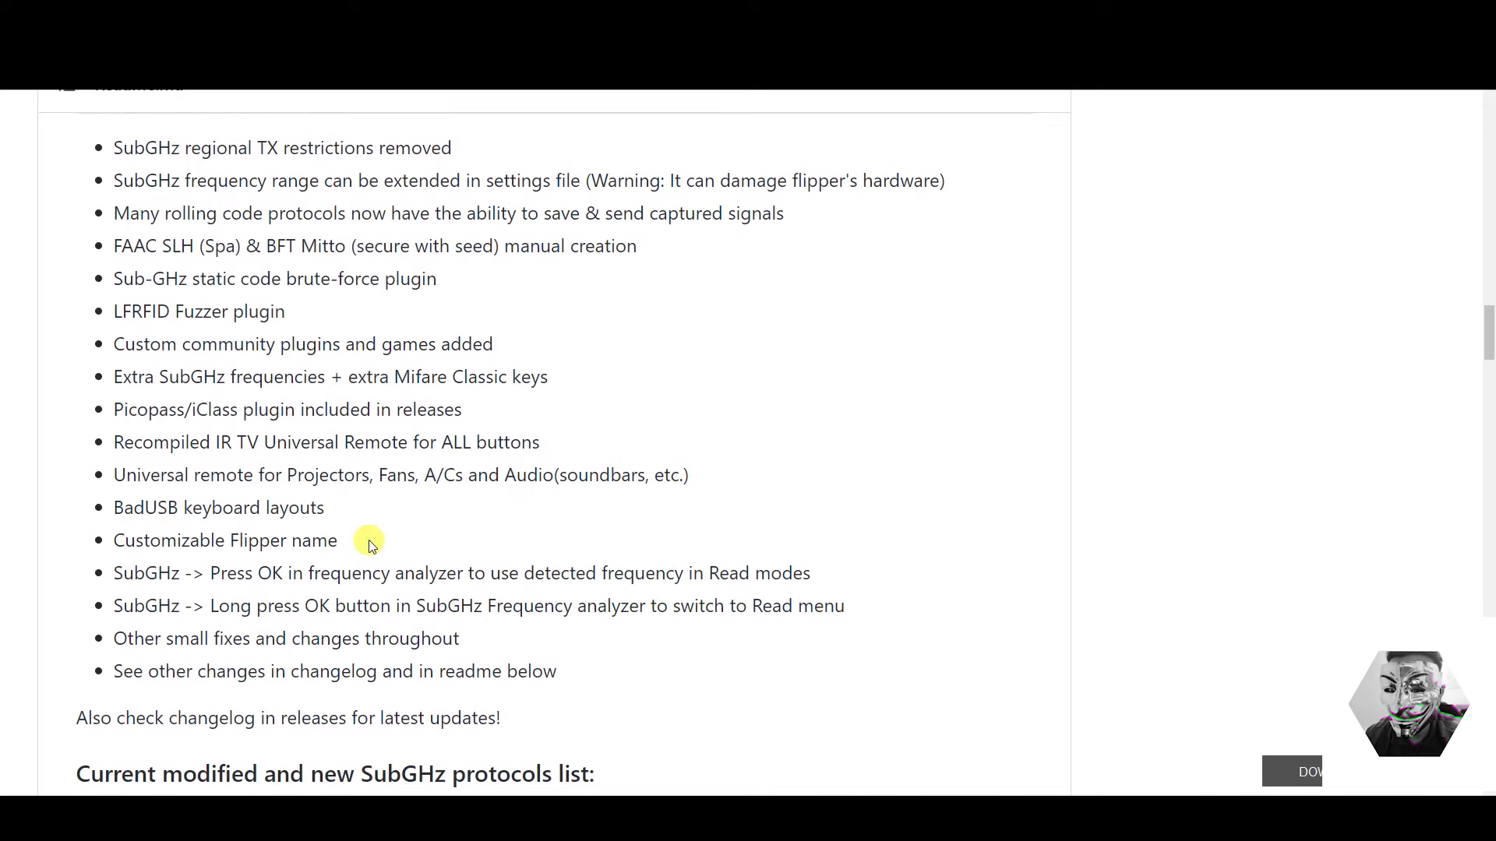
scroll(358, 541, down, 1)
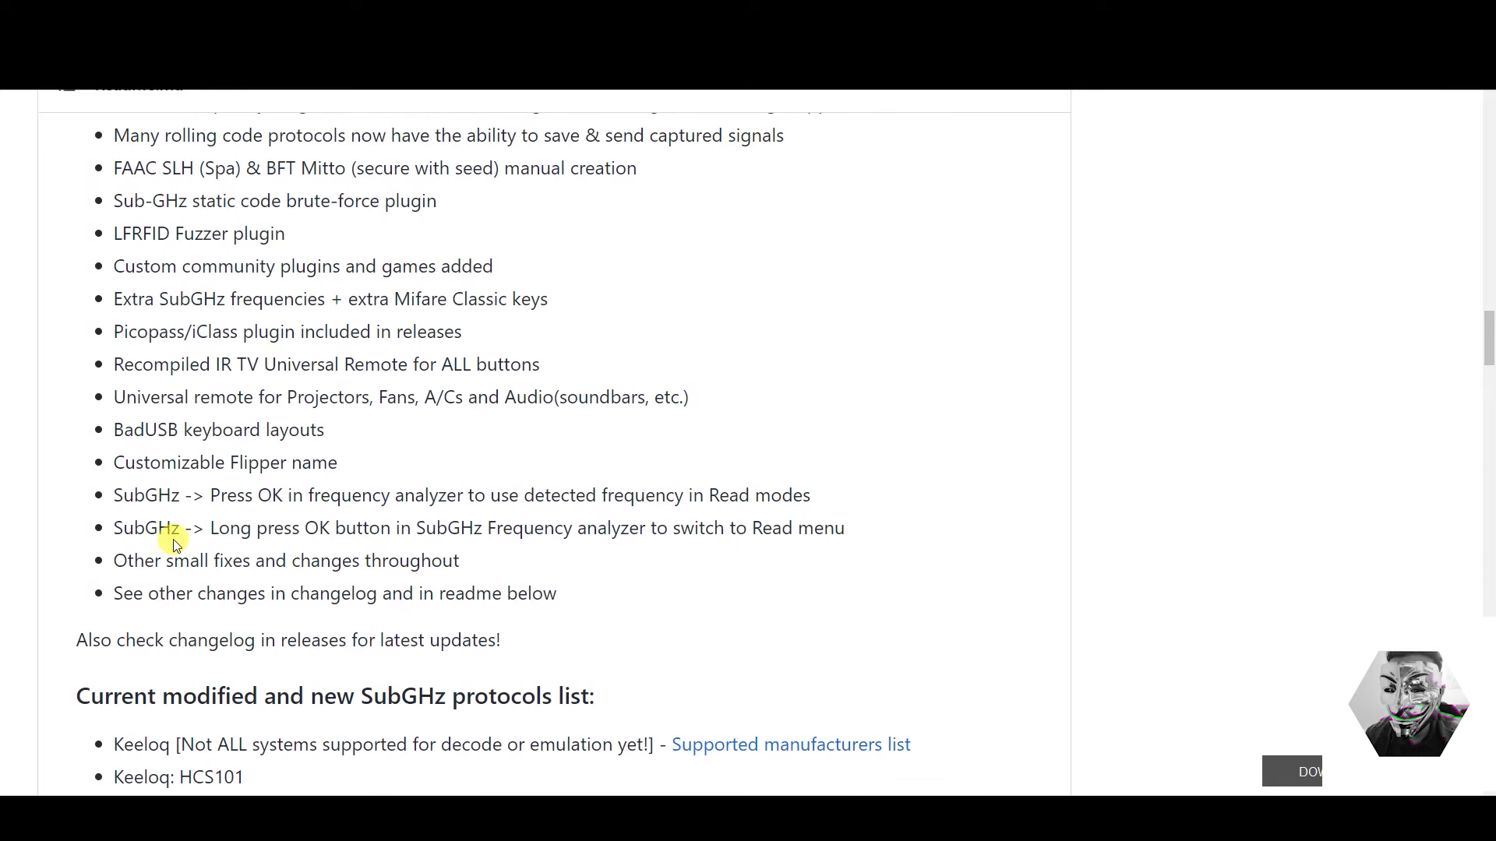
scroll(174, 545, down, 4)
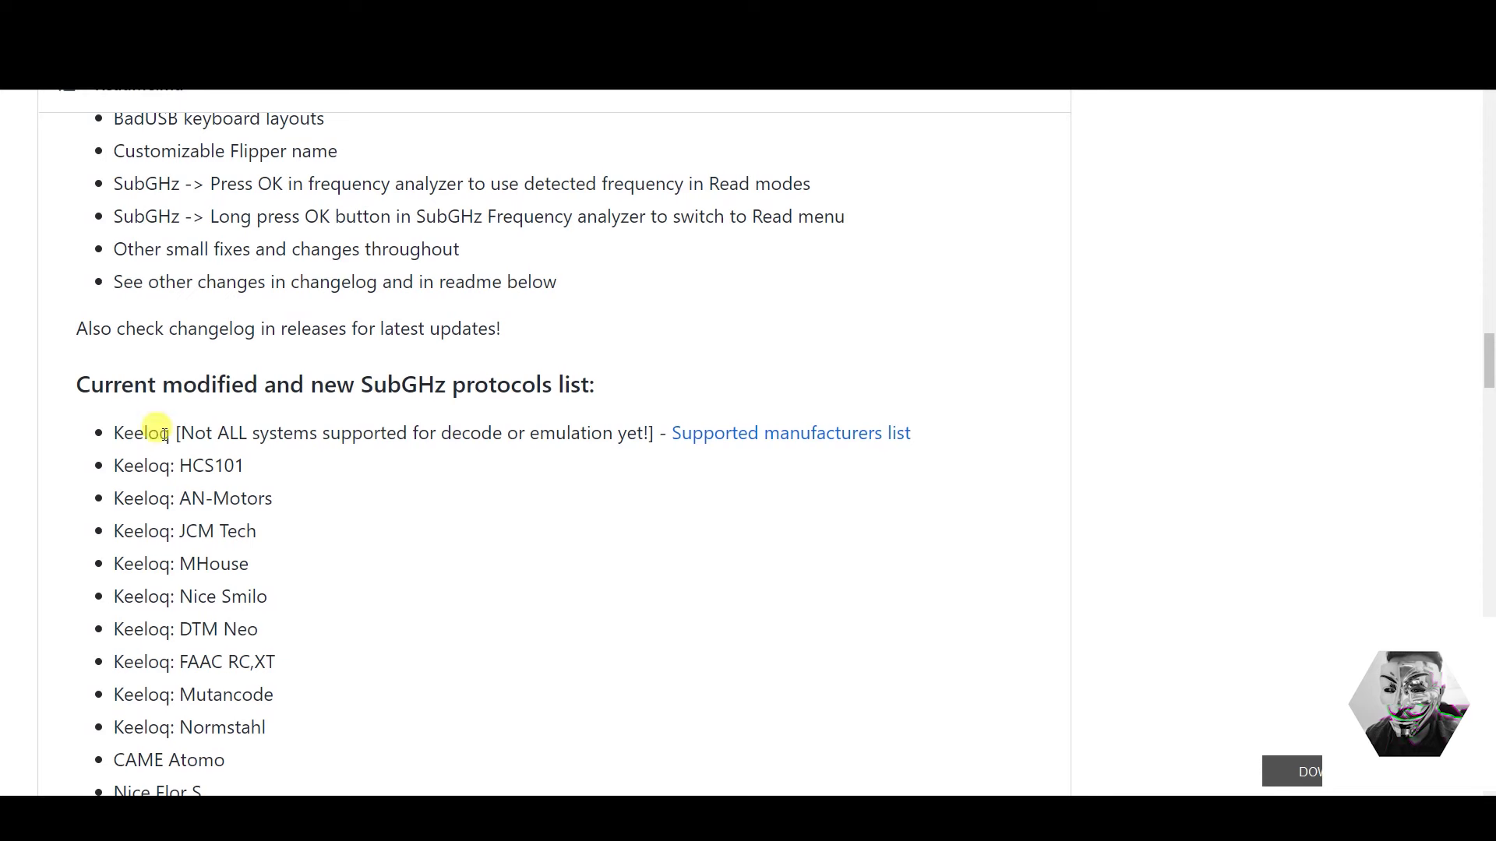
- Highlight the SubGHz protocols list heading and scroll through the protocol entries
drag(134, 385, 534, 380)
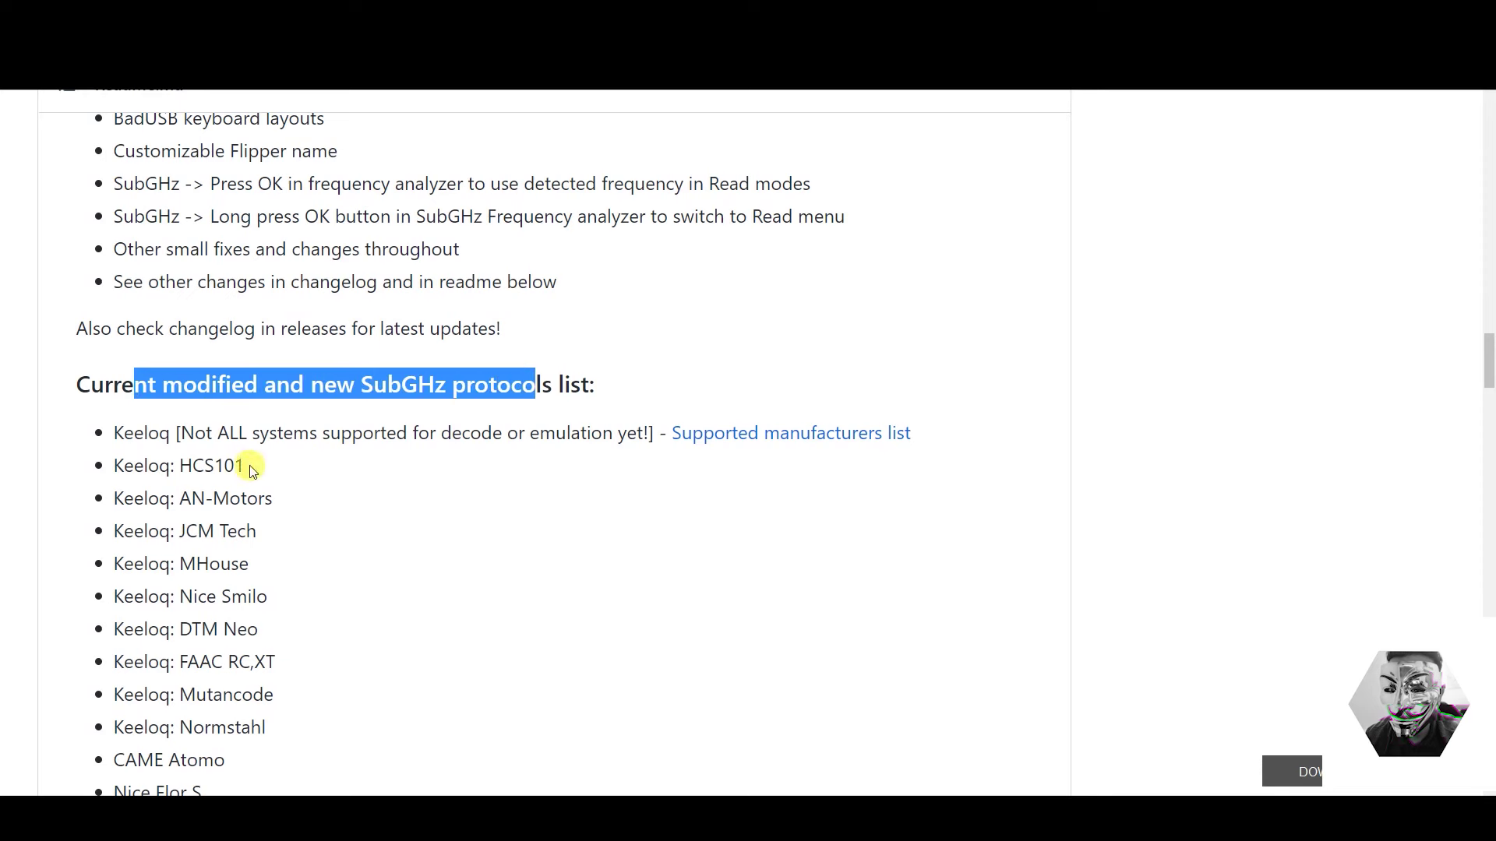
scroll(226, 460, down, 1)
scroll(220, 394, down, 1)
scroll(230, 409, down, 1)
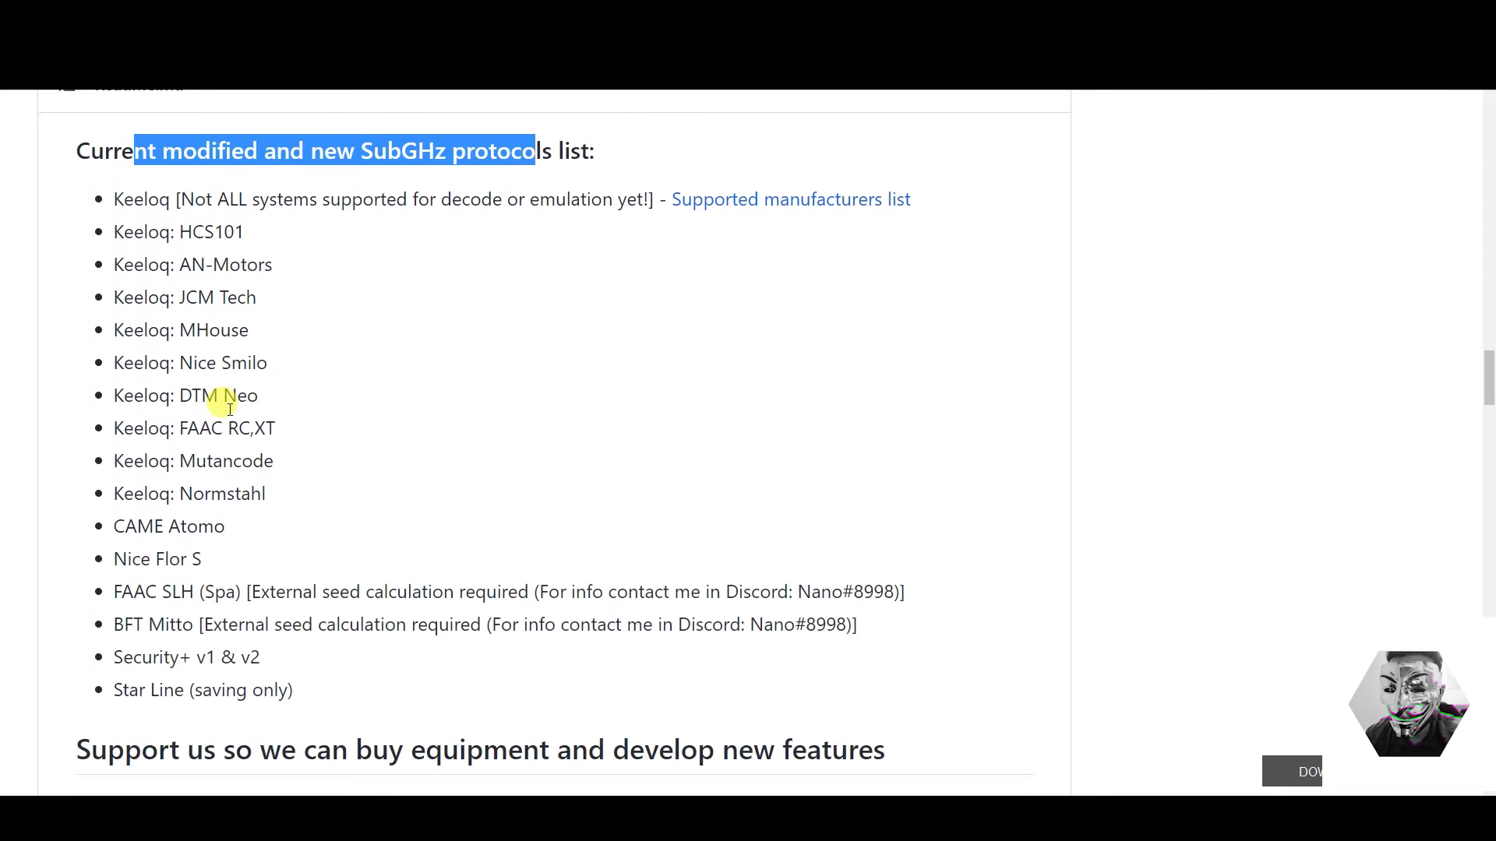
click(271, 497)
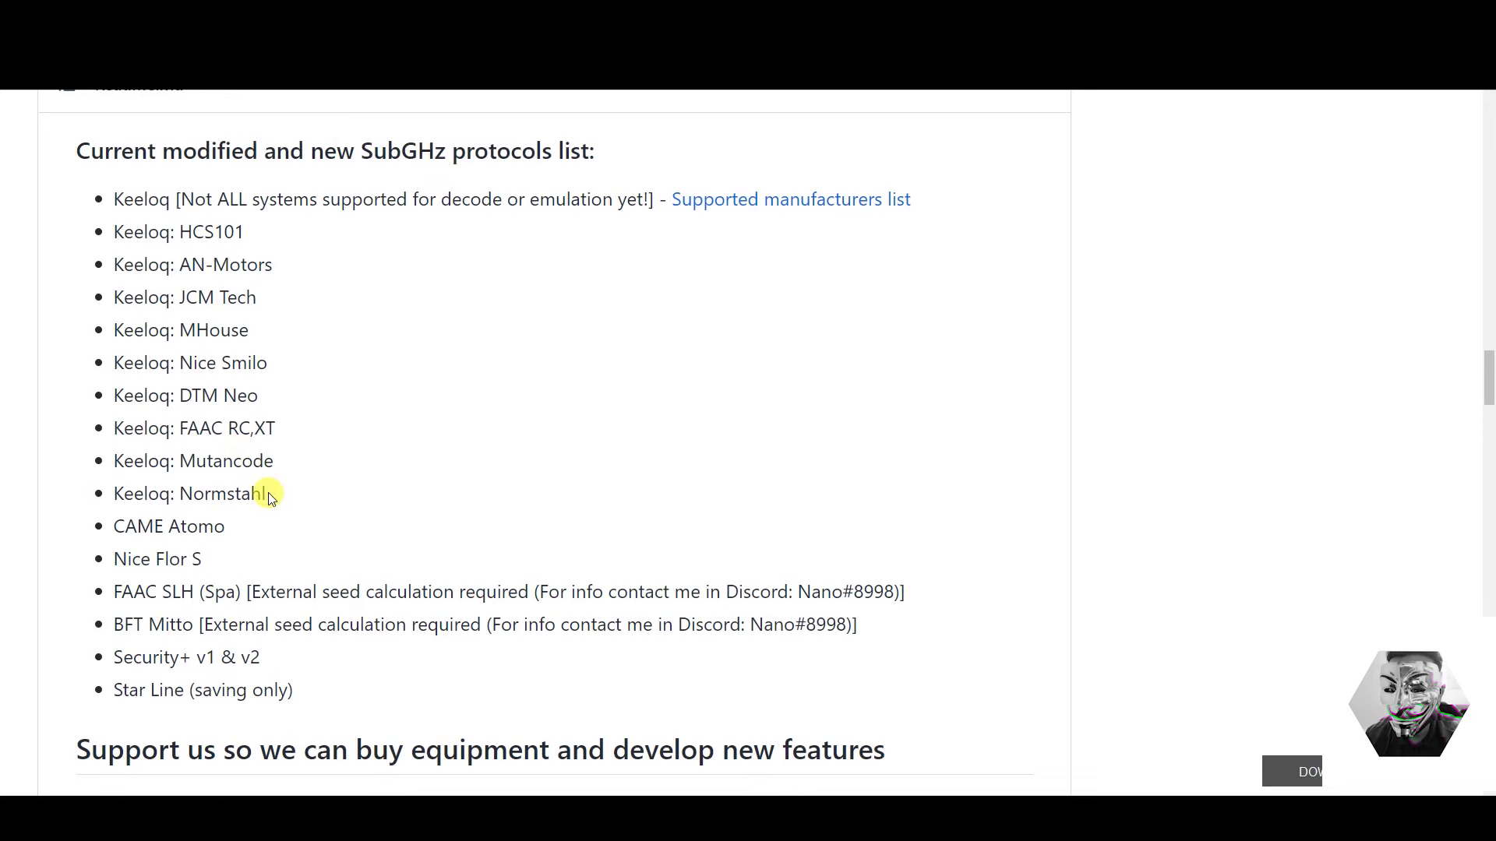
- Scroll through the community apps to the games list, highlighting DOOM and Tetris
scroll(268, 492, down, 5)
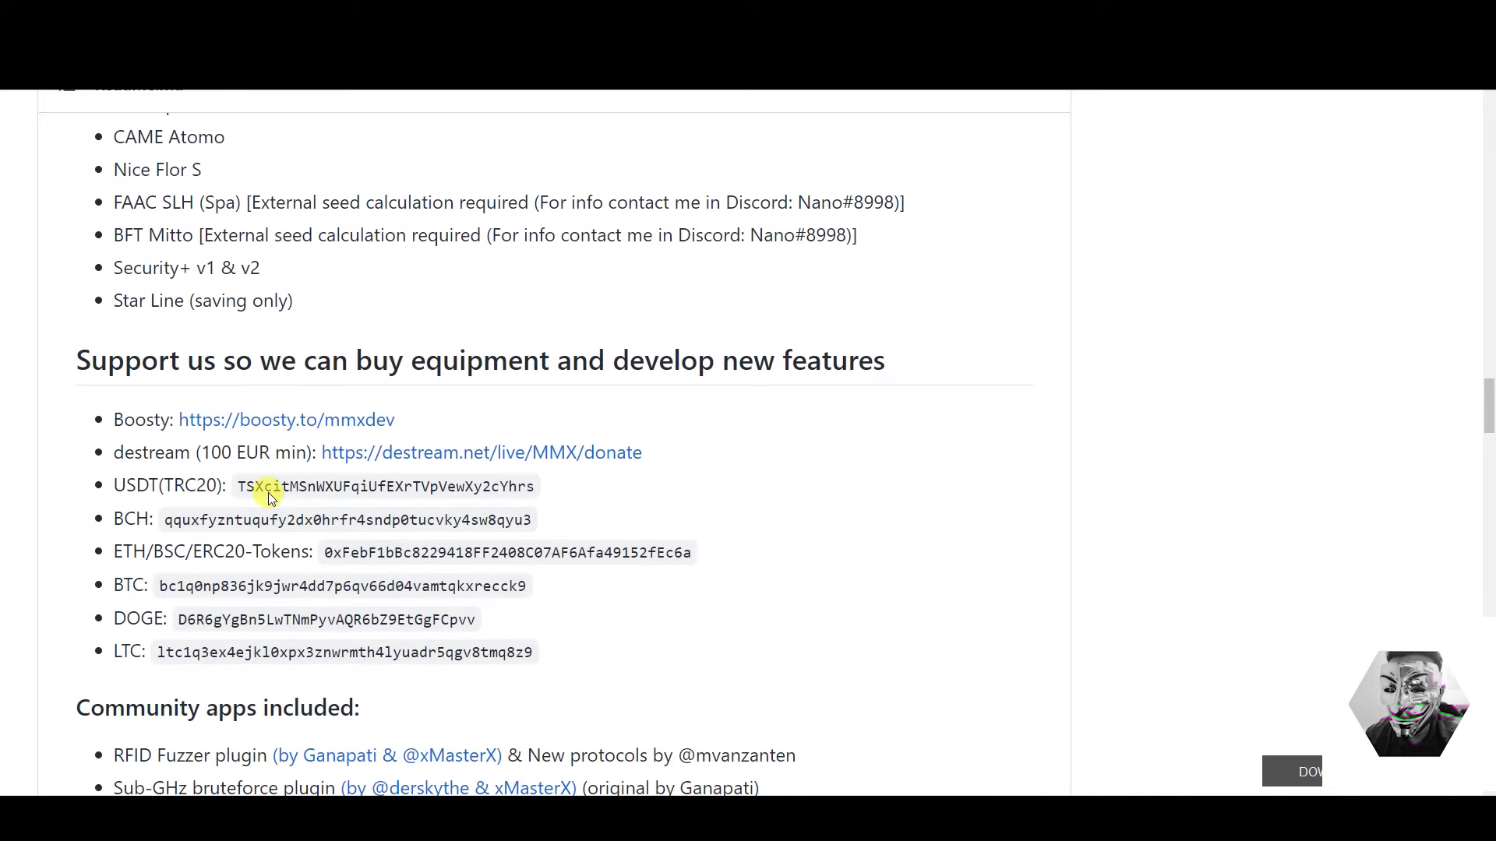
scroll(268, 492, down, 4)
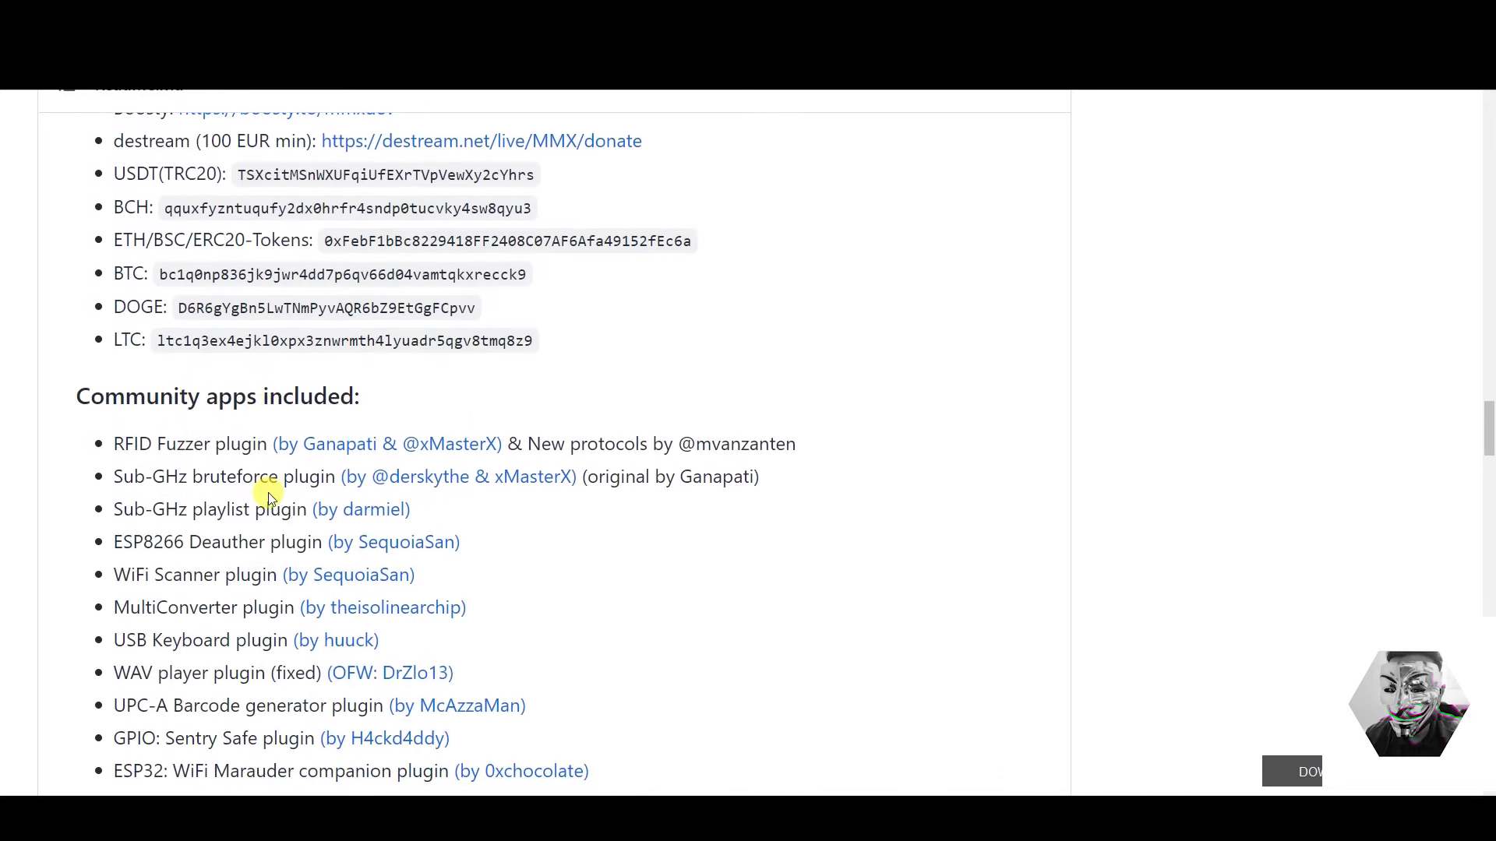
scroll(268, 493, down, 1)
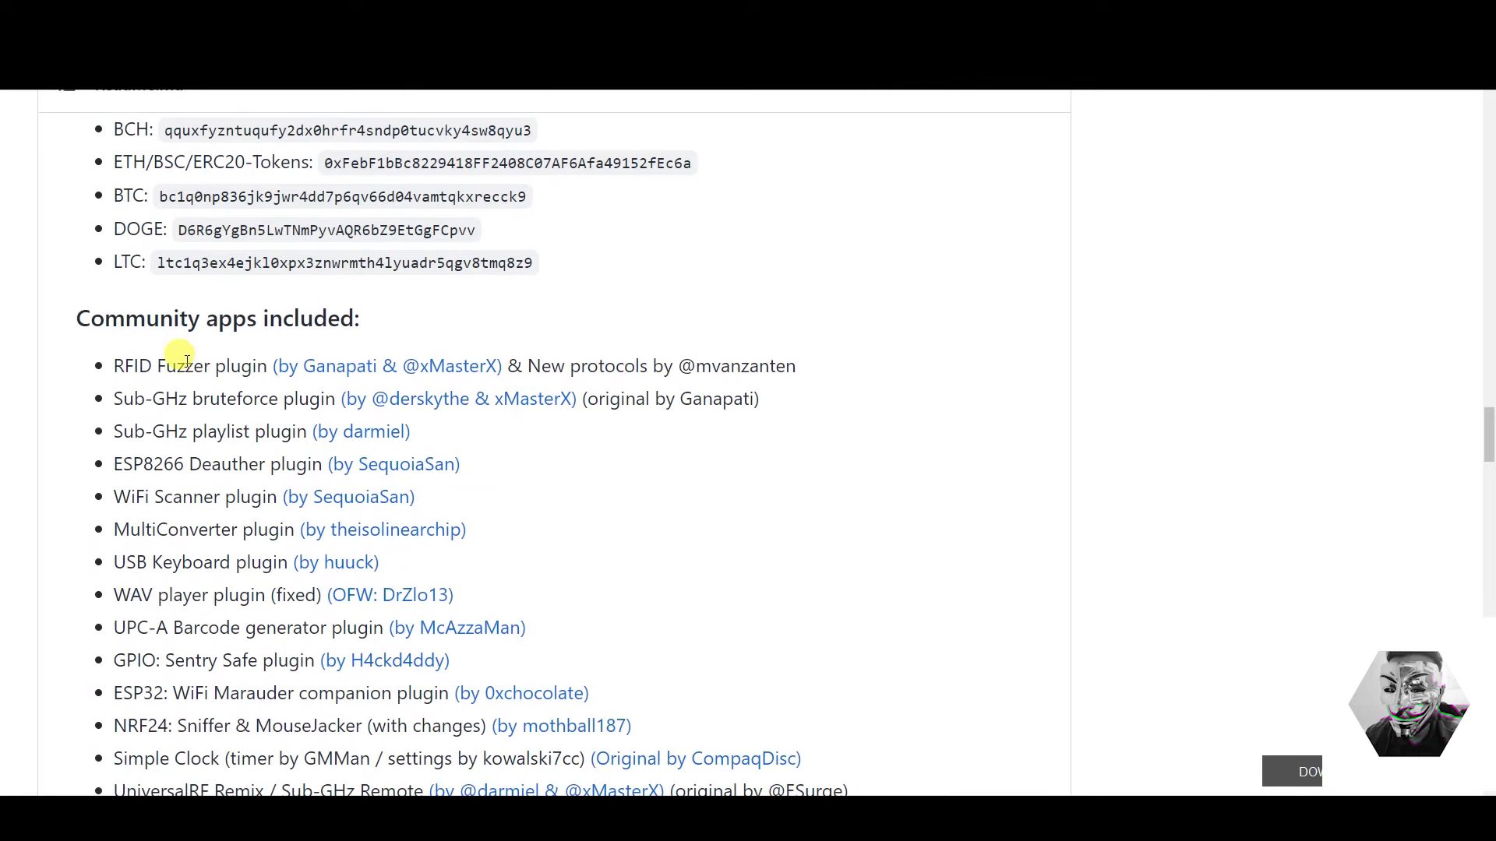
scroll(187, 366, down, 2)
scroll(180, 428, down, 2)
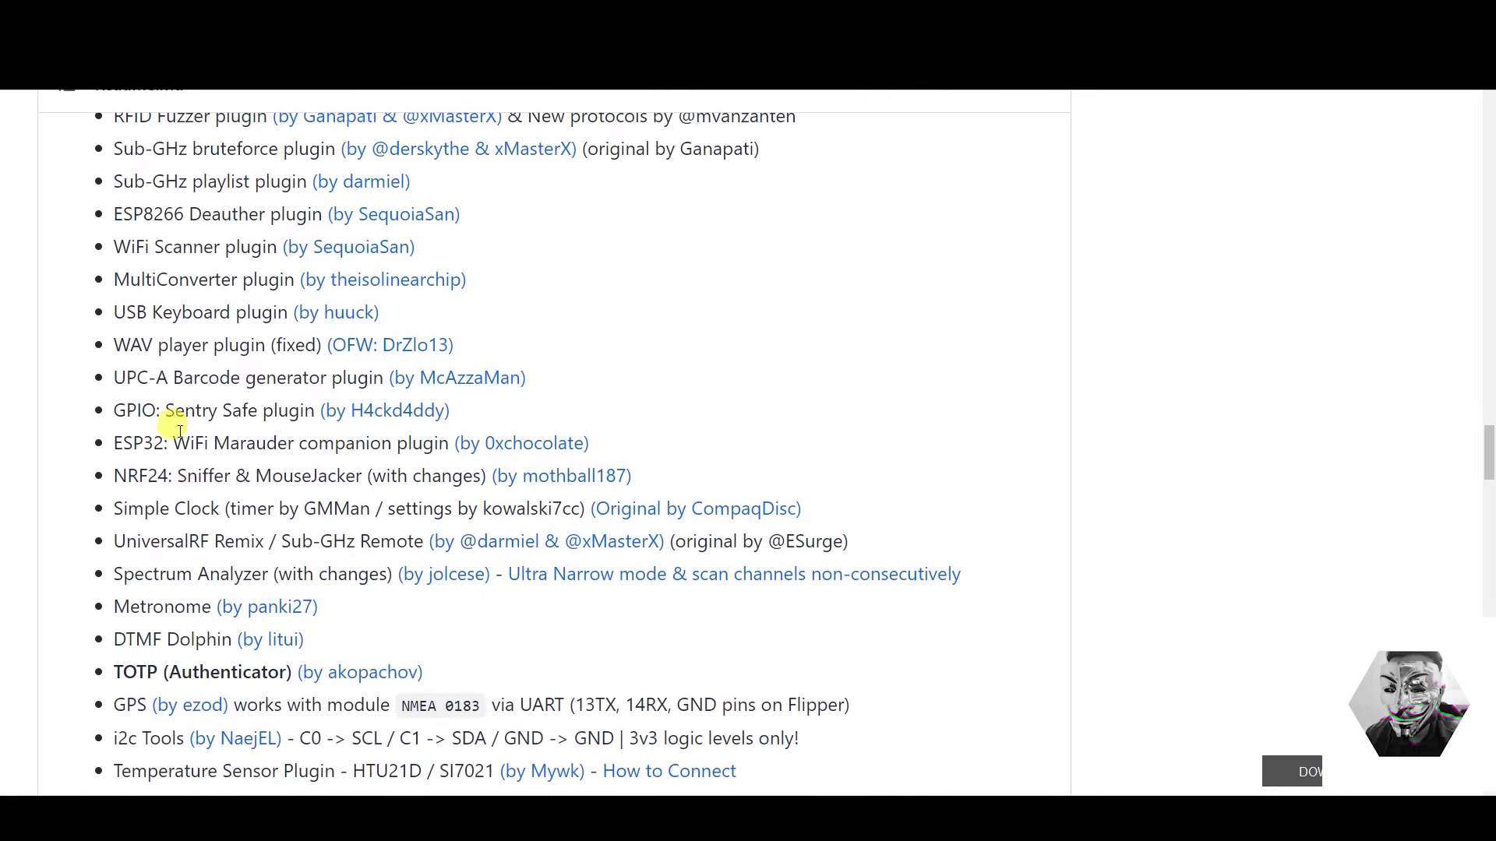
scroll(180, 429, down, 2)
scroll(180, 429, down, 7)
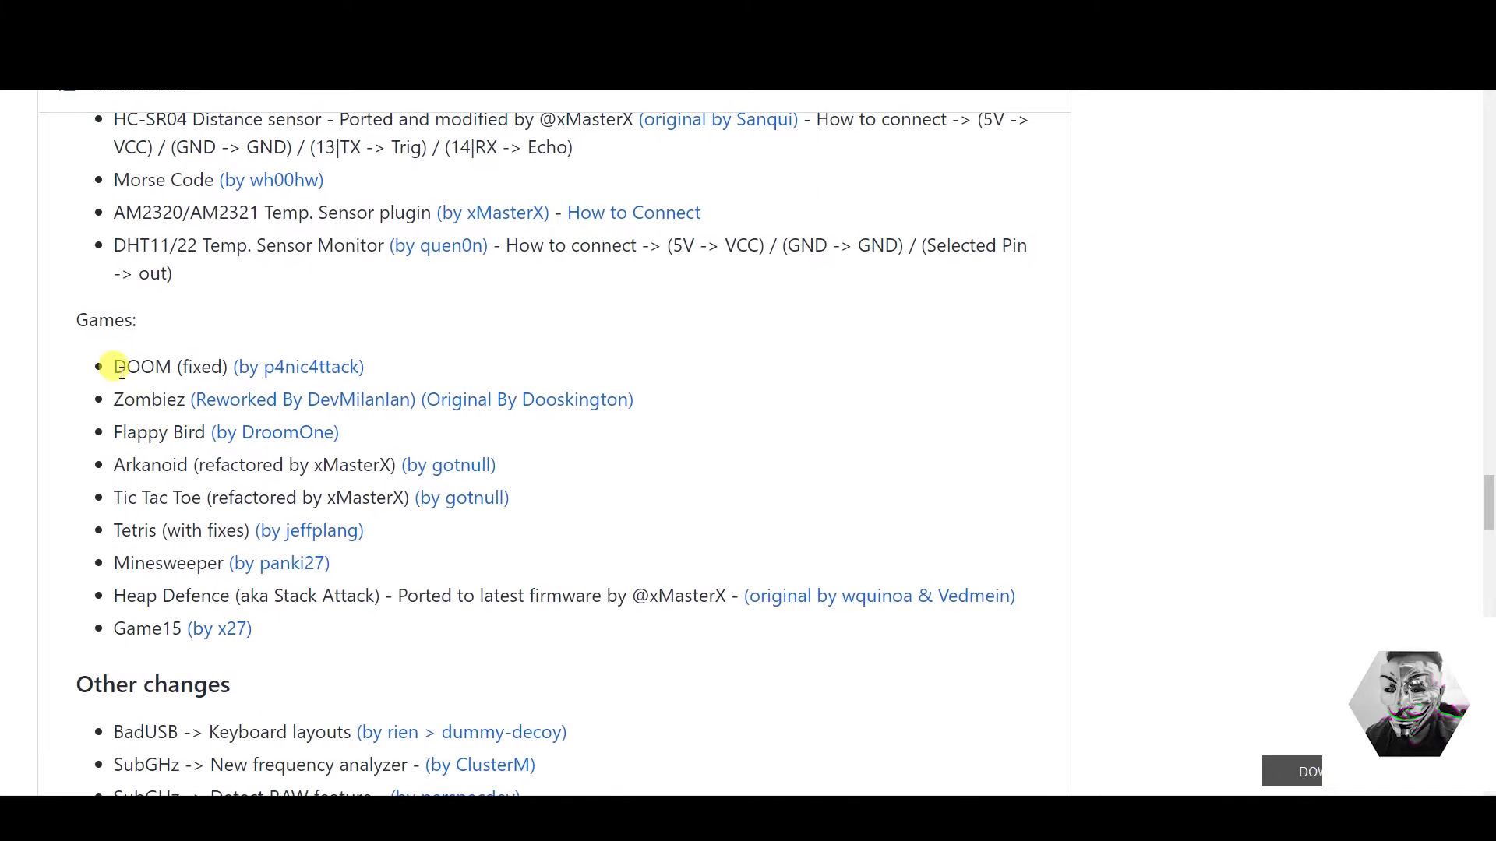
drag(126, 367, 156, 367)
drag(131, 530, 161, 531)
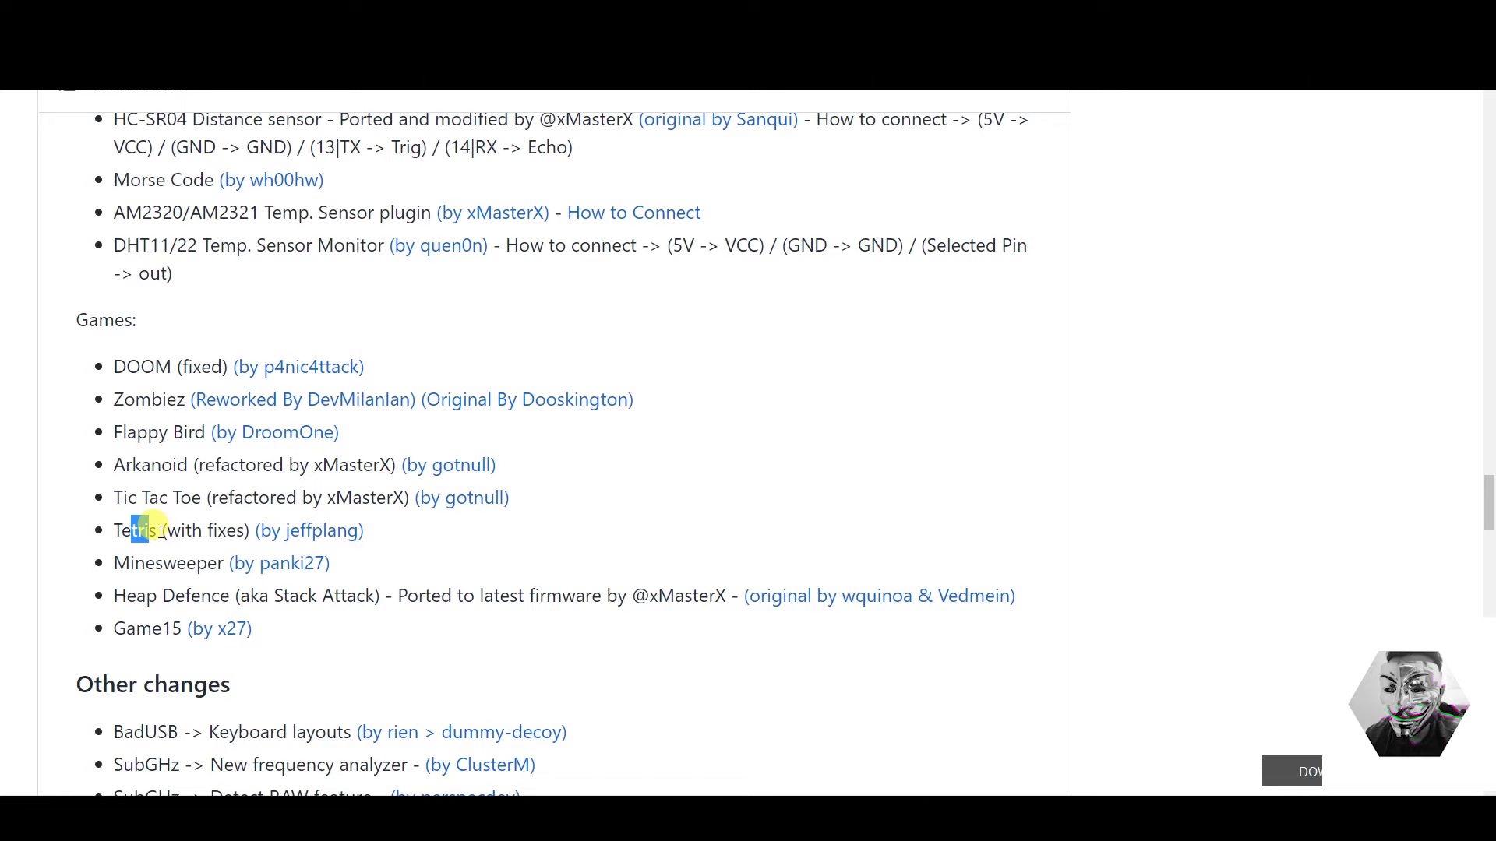
scroll(150, 528, down, 5)
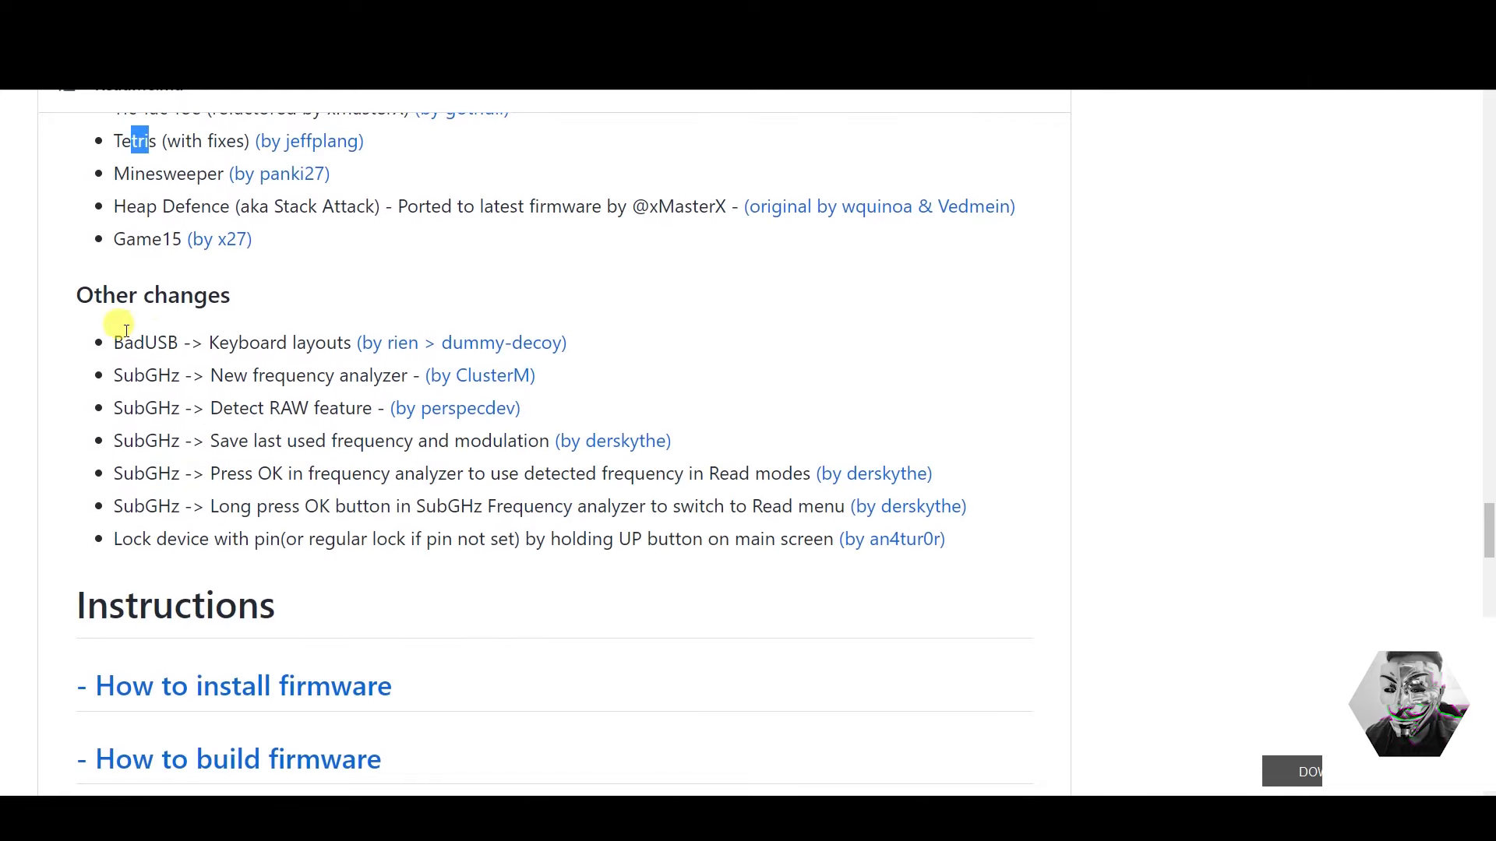
- Highlight the BadUSB keyboard layouts and SubGHz Detect RAW entries, then open How to install firmware
drag(144, 334, 157, 335)
drag(124, 406, 157, 406)
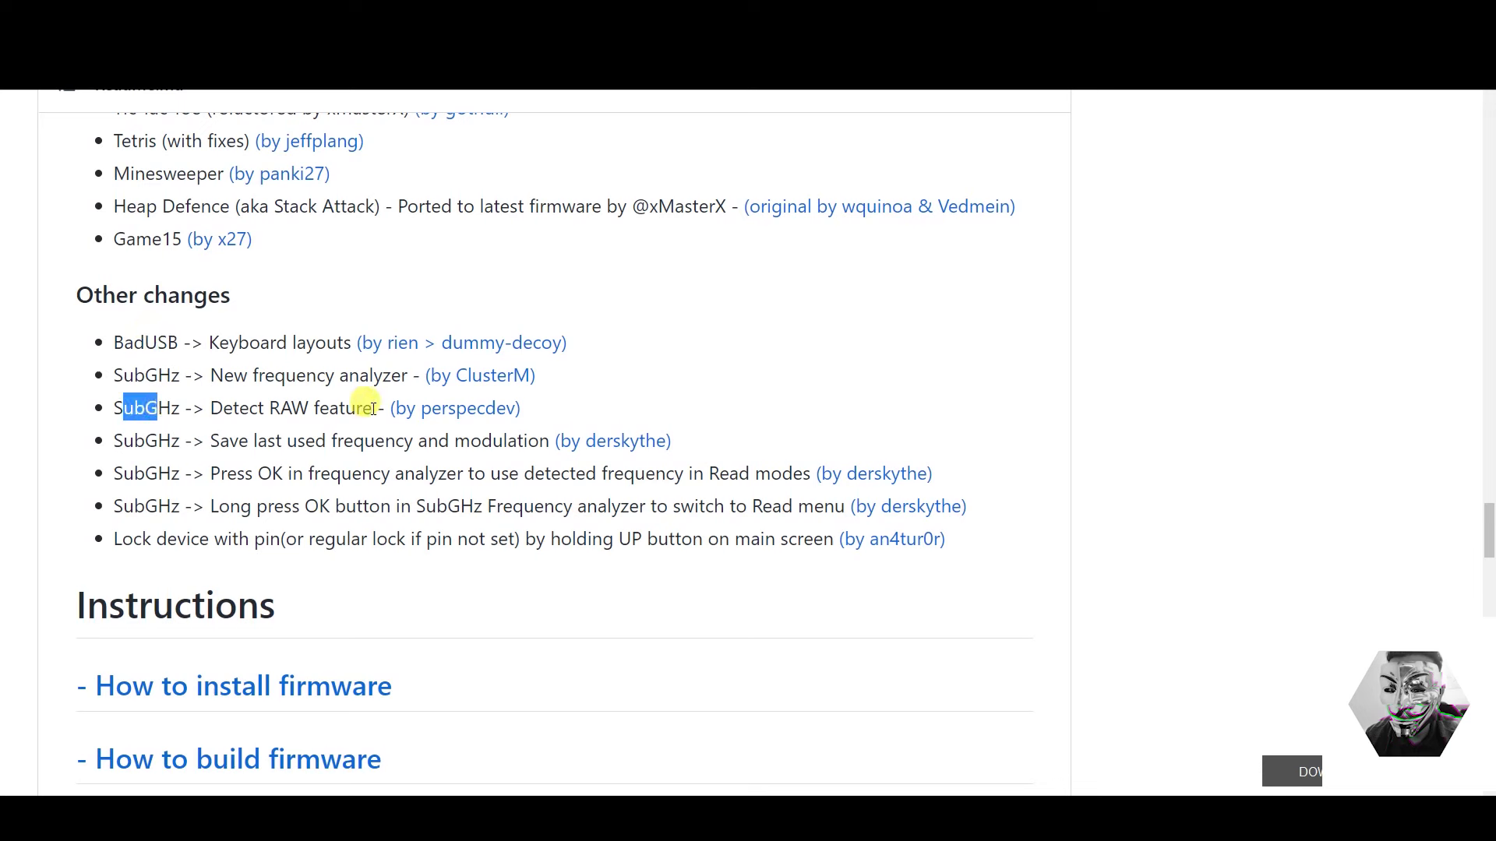
drag(371, 406, 117, 411)
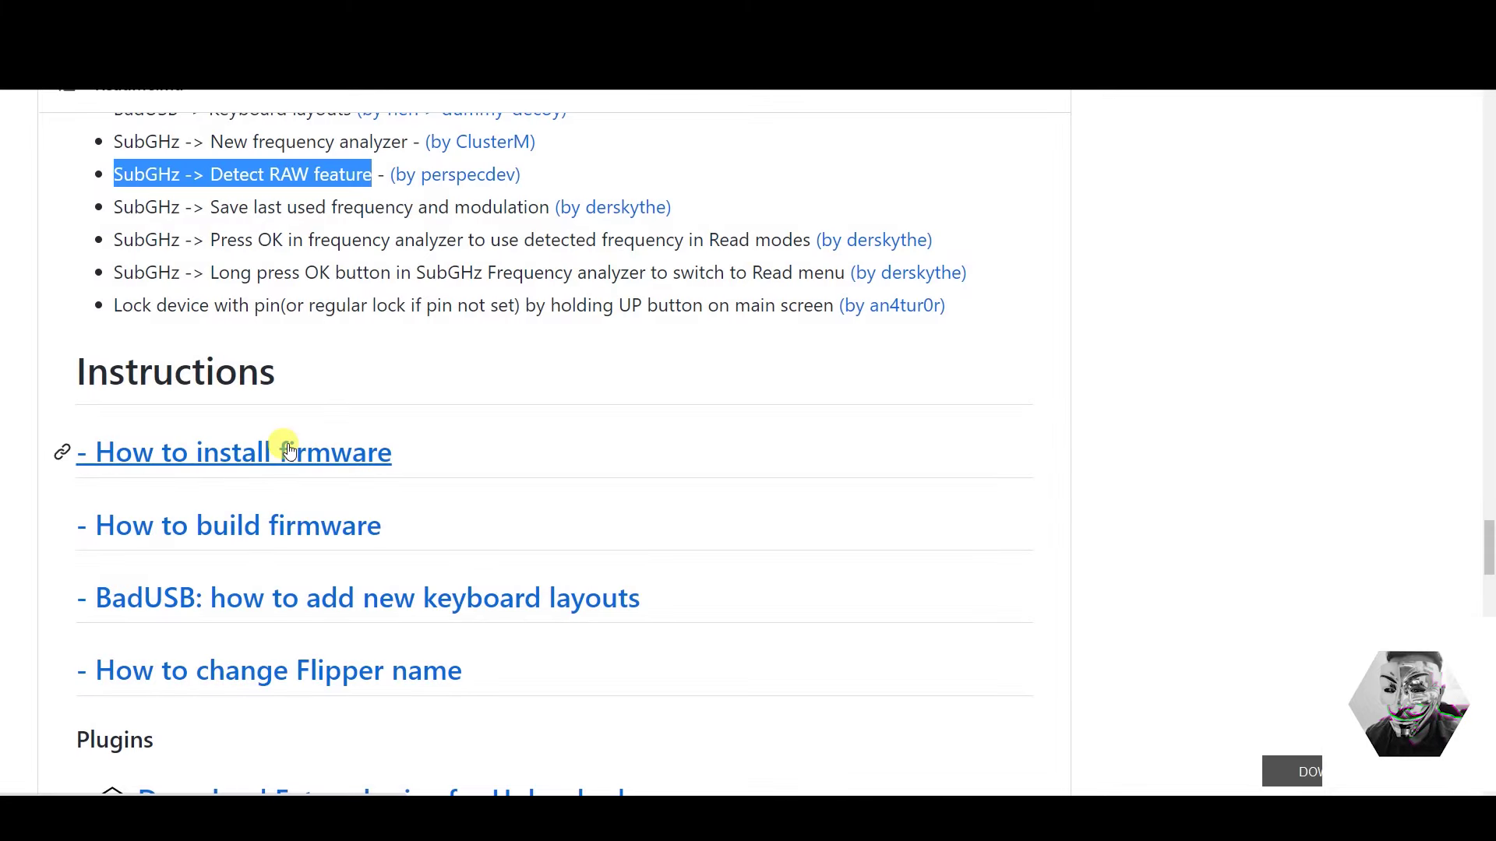
click(288, 450)
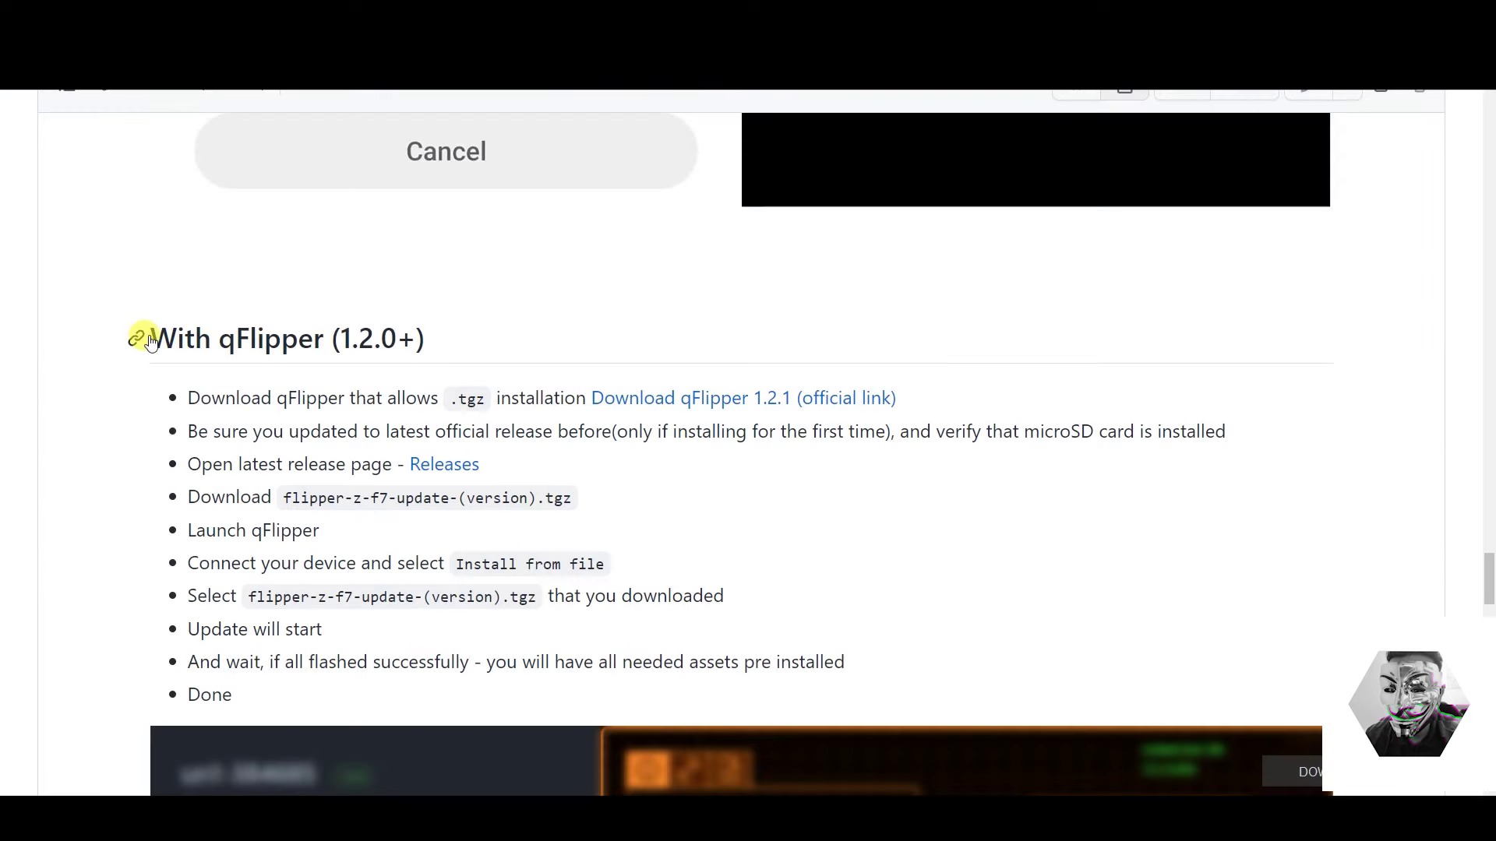
- Open the guide's 'Download qFlipper 1.2.1 (official link)' in a new tab and switch to it
drag(137, 336, 234, 337)
click(341, 396)
drag(189, 397, 553, 399)
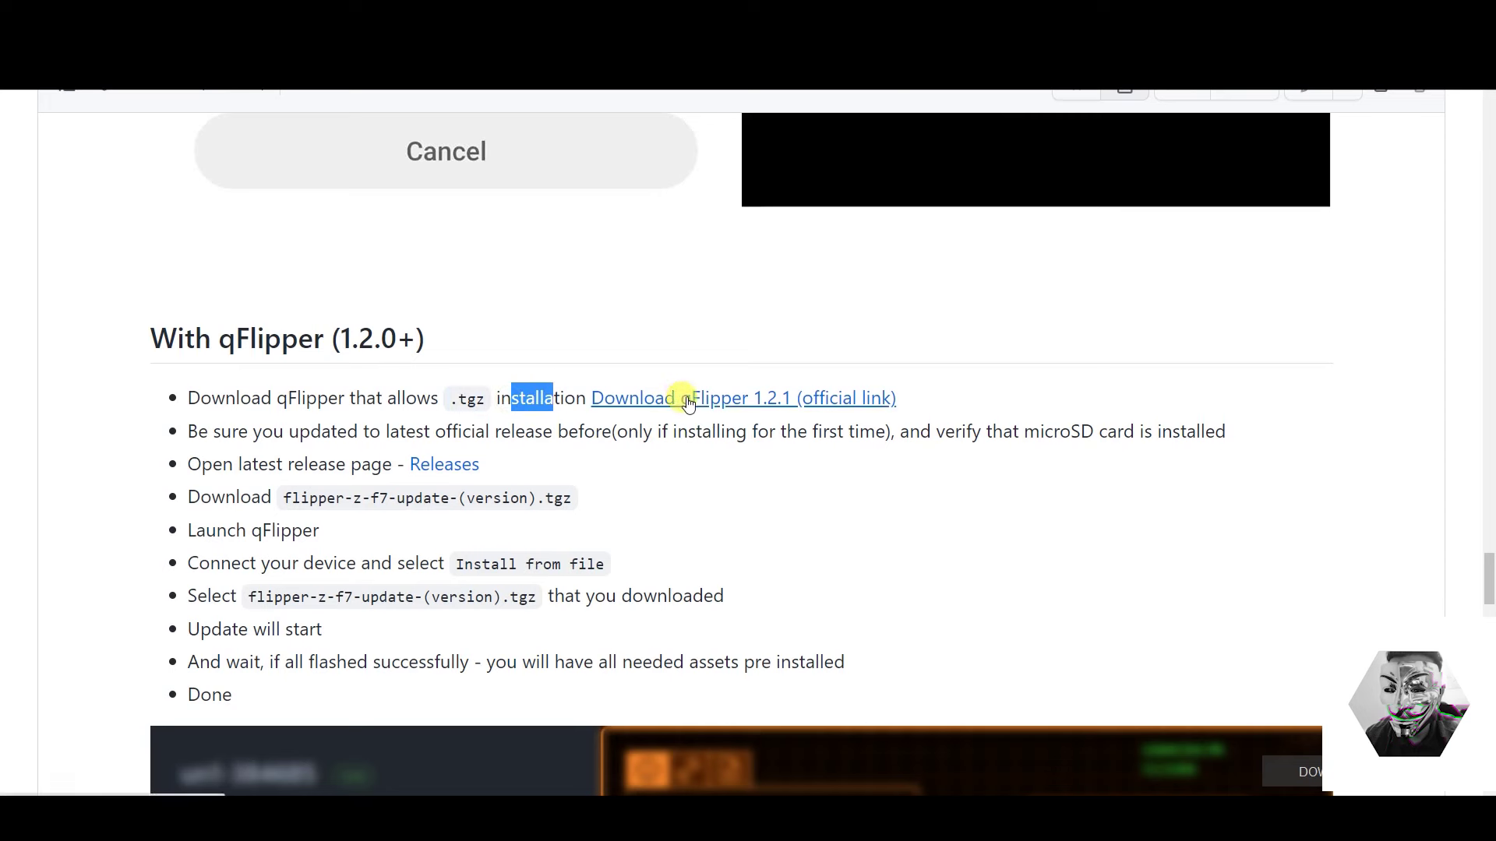
right_click(688, 404)
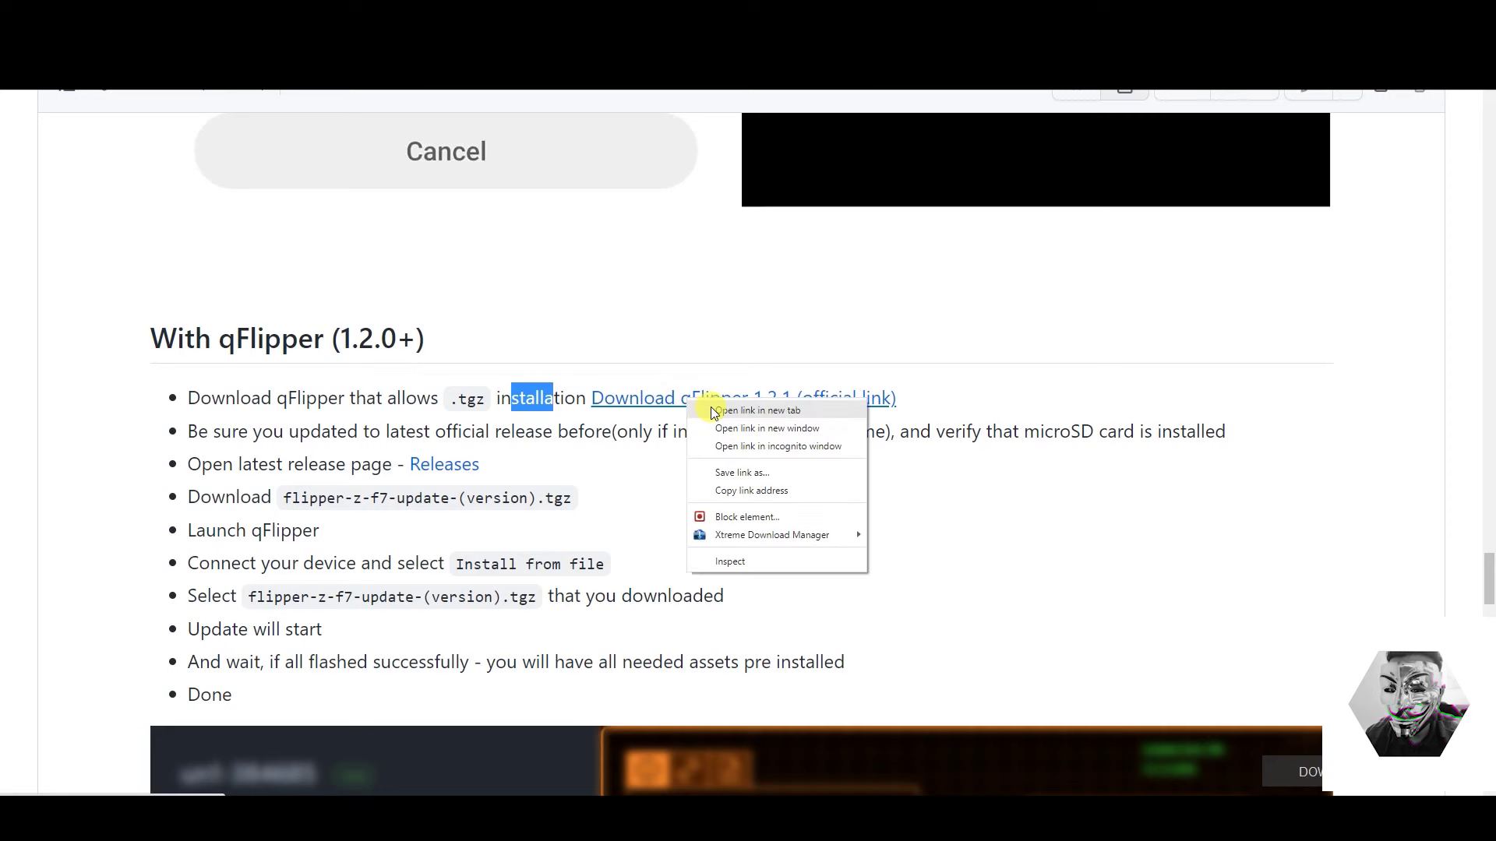
click(714, 411)
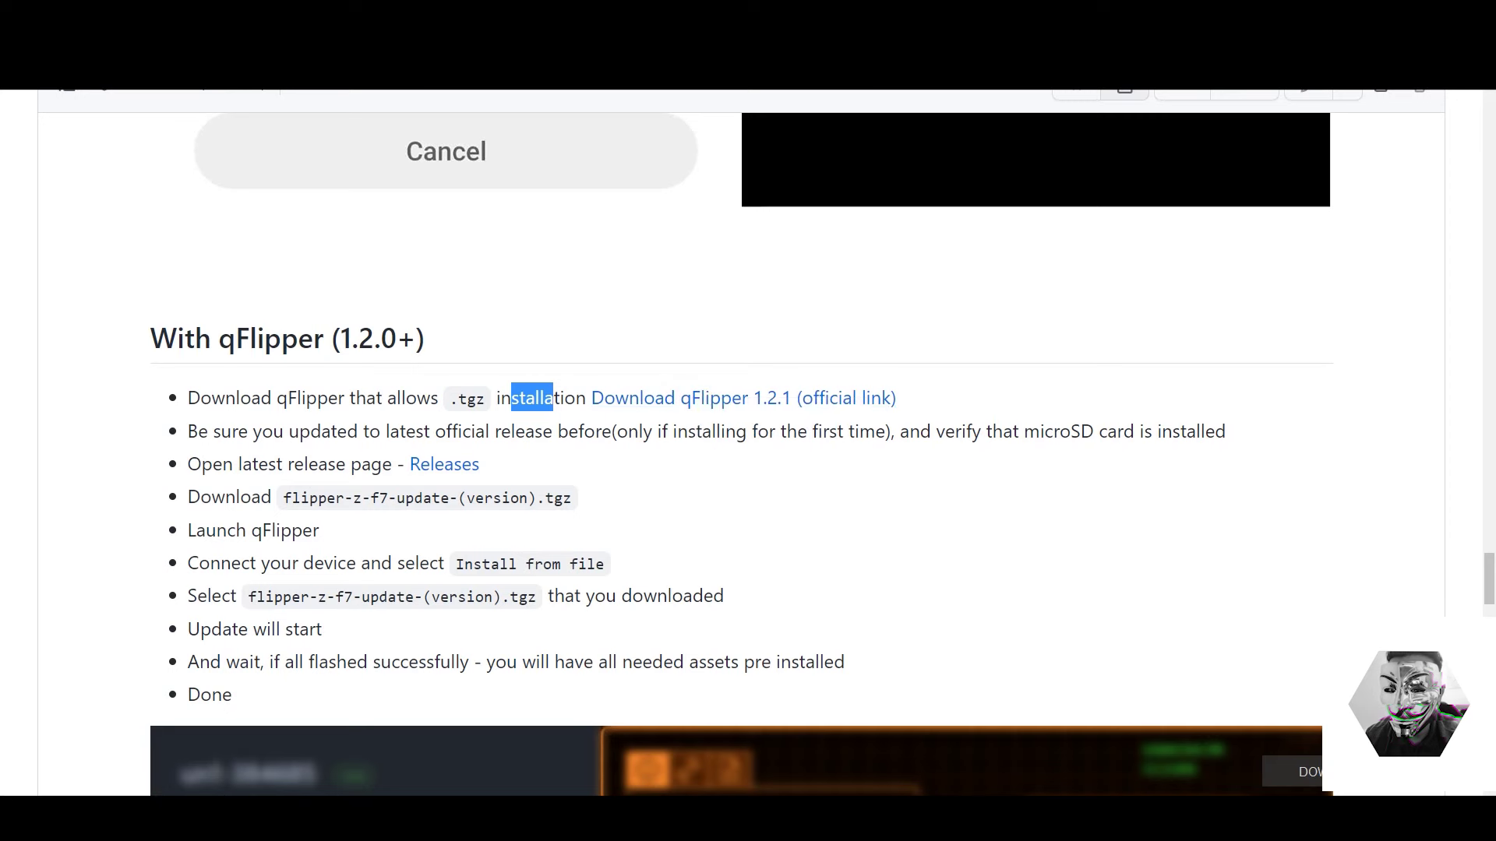
key(ctrl+Tab)
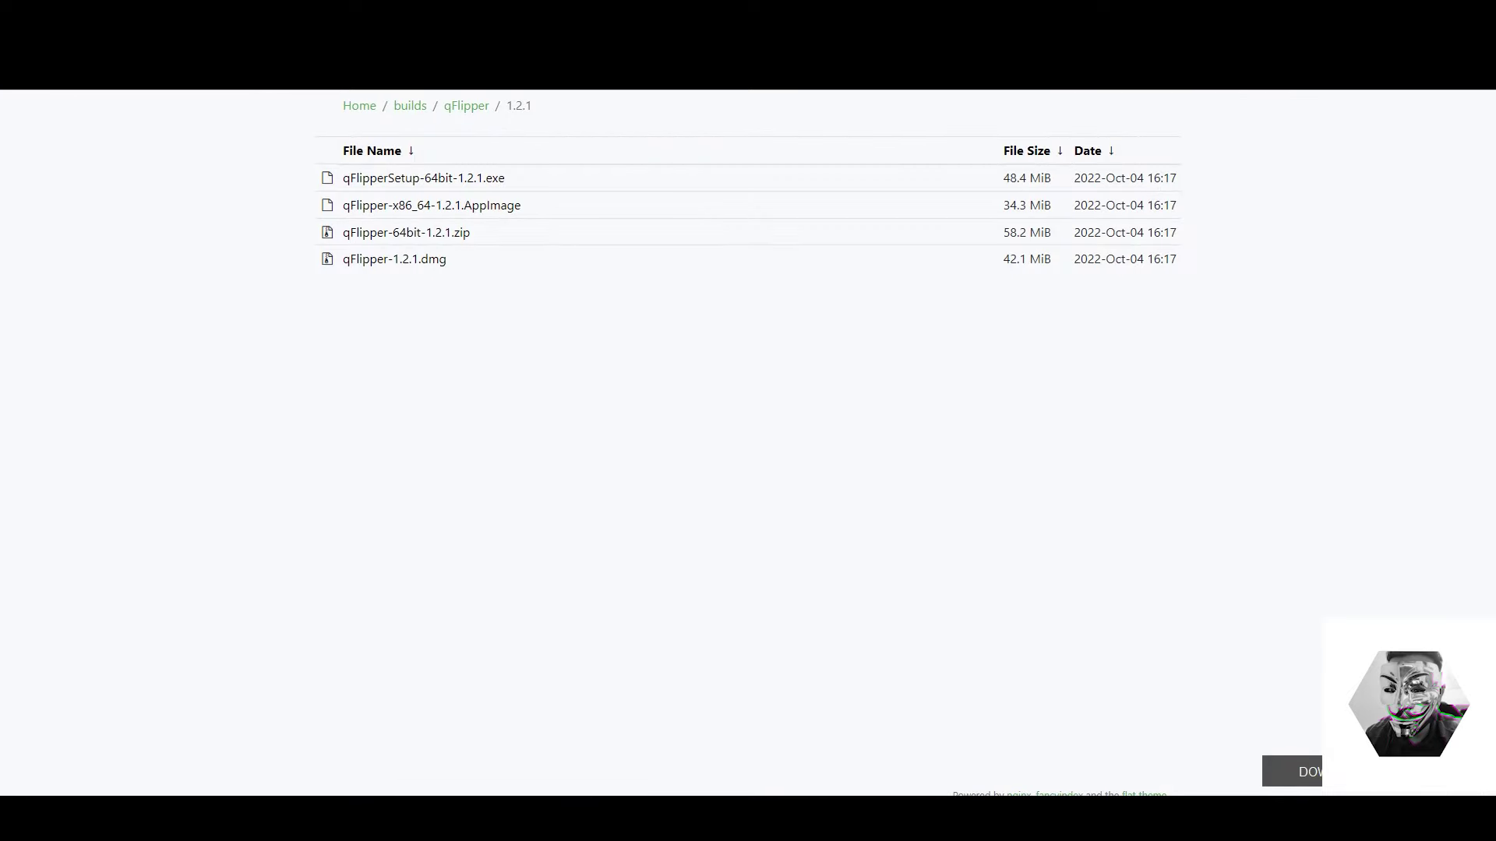
- Download qFlipperSetup-64bit-1.2.1.exe, dismiss the download prompt, and highlight the firmware package name
click(429, 179)
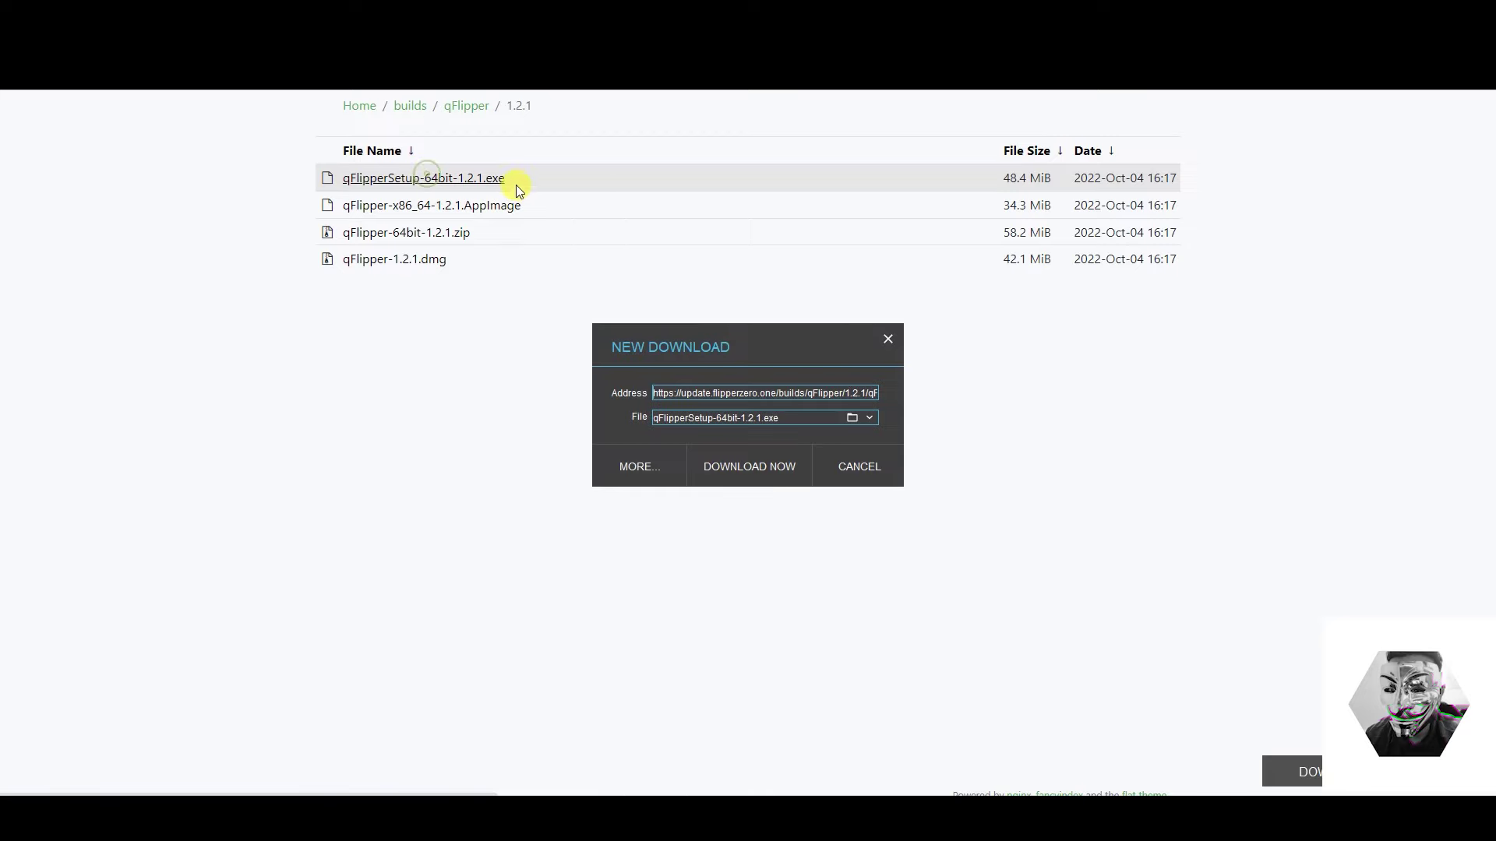
click(891, 340)
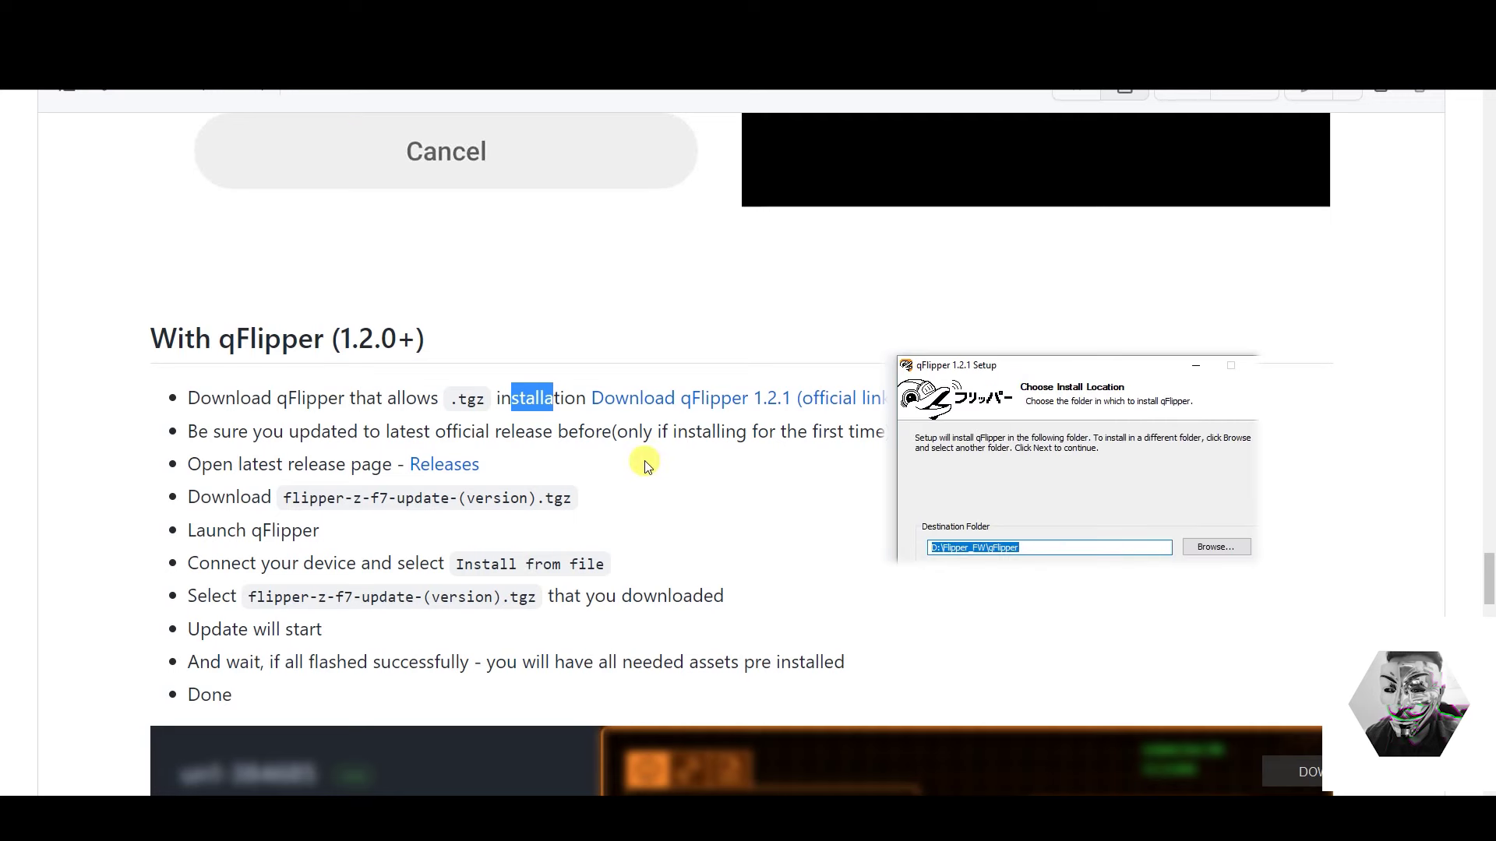
click(644, 460)
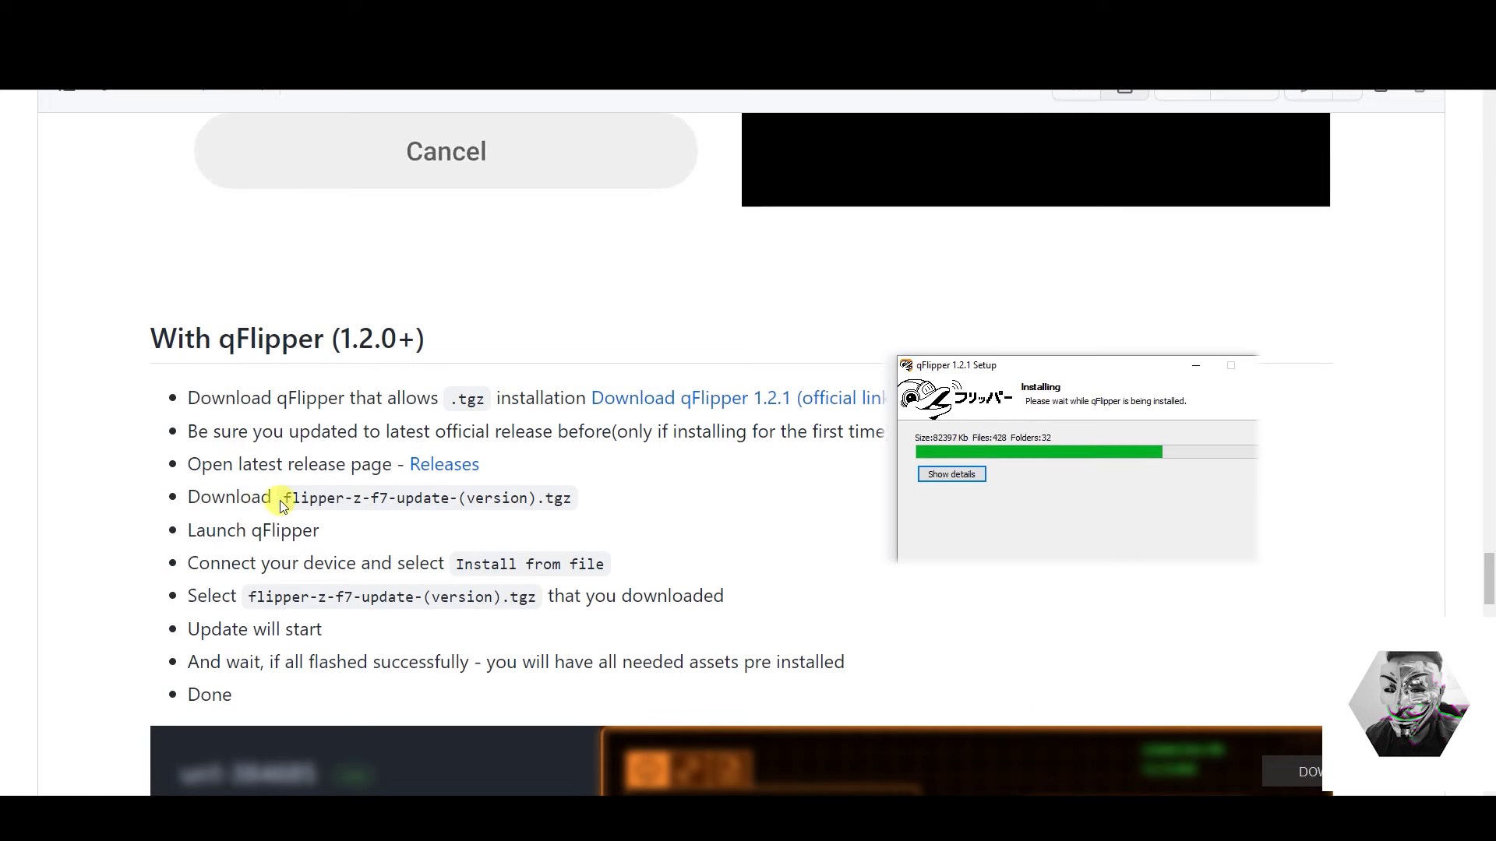
drag(281, 501, 450, 498)
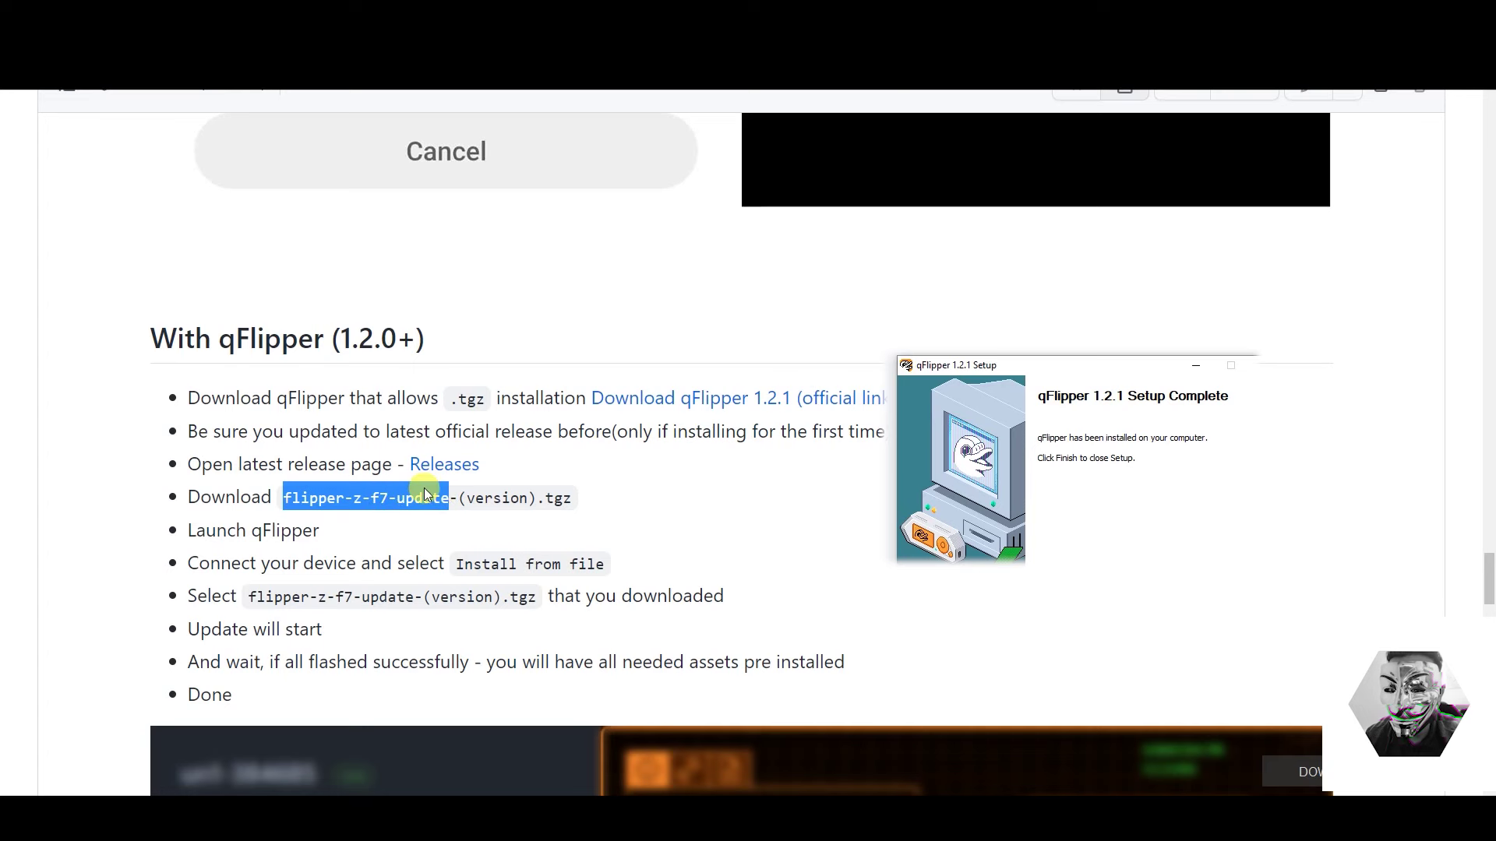
- Scroll the install guide and open the latest firmware release page via the Releases link
scroll(423, 488, down, 1)
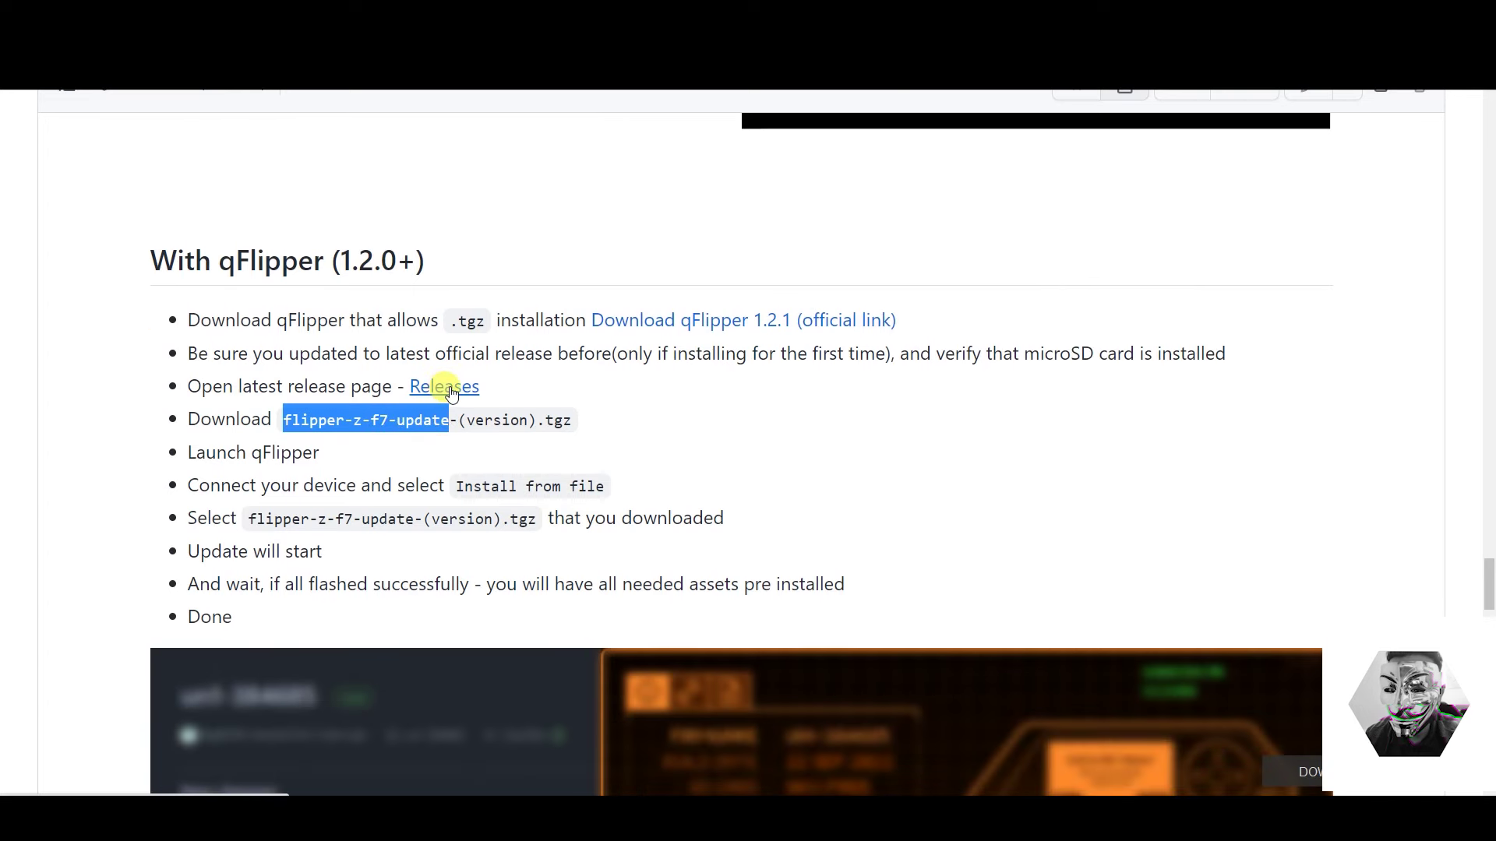
scroll(450, 389, down, 10)
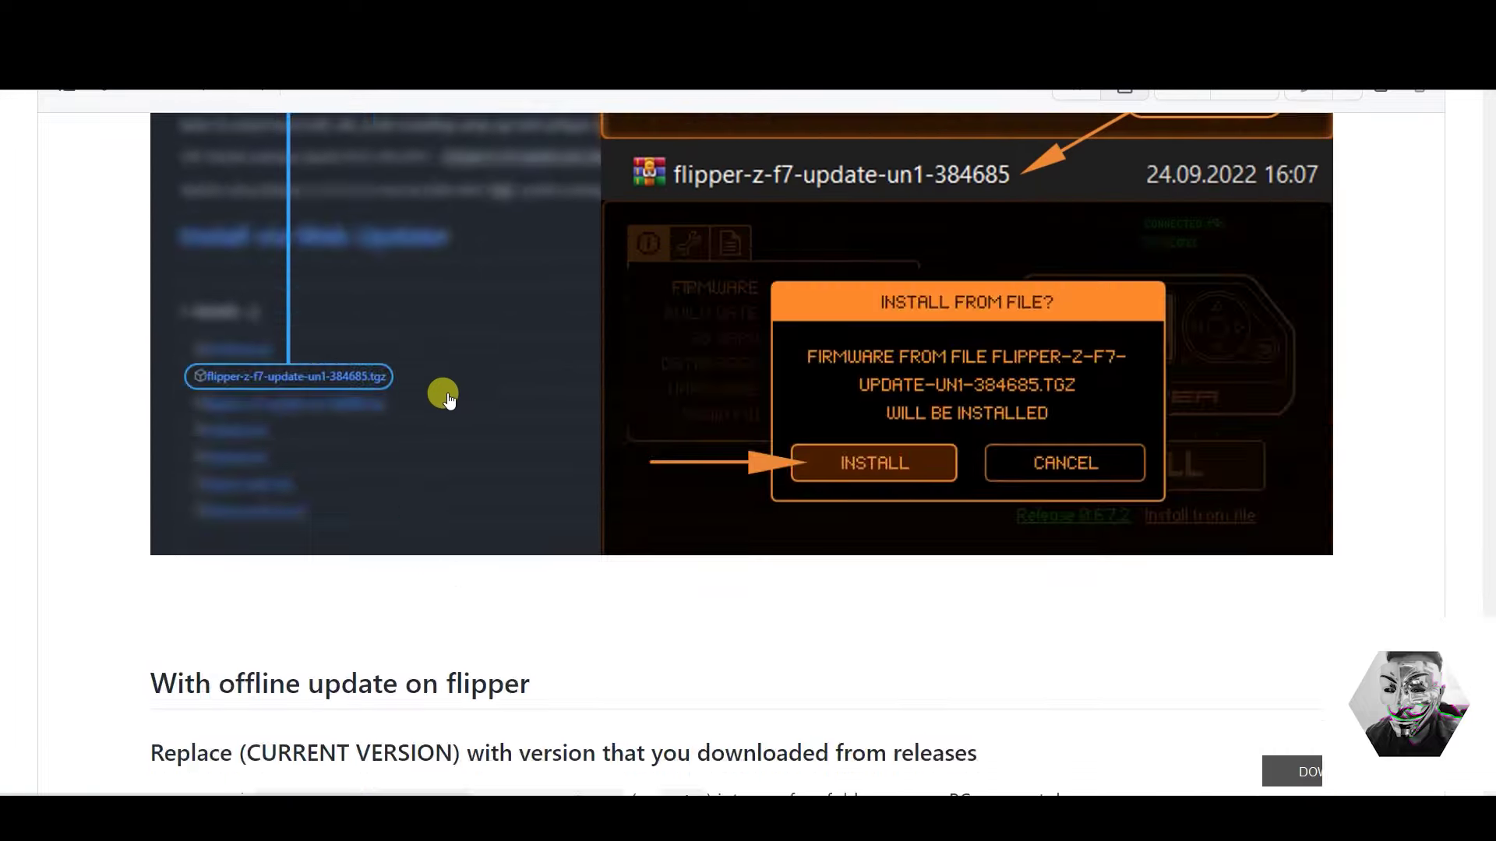
scroll(448, 397, down, 10)
scroll(448, 397, up, 15)
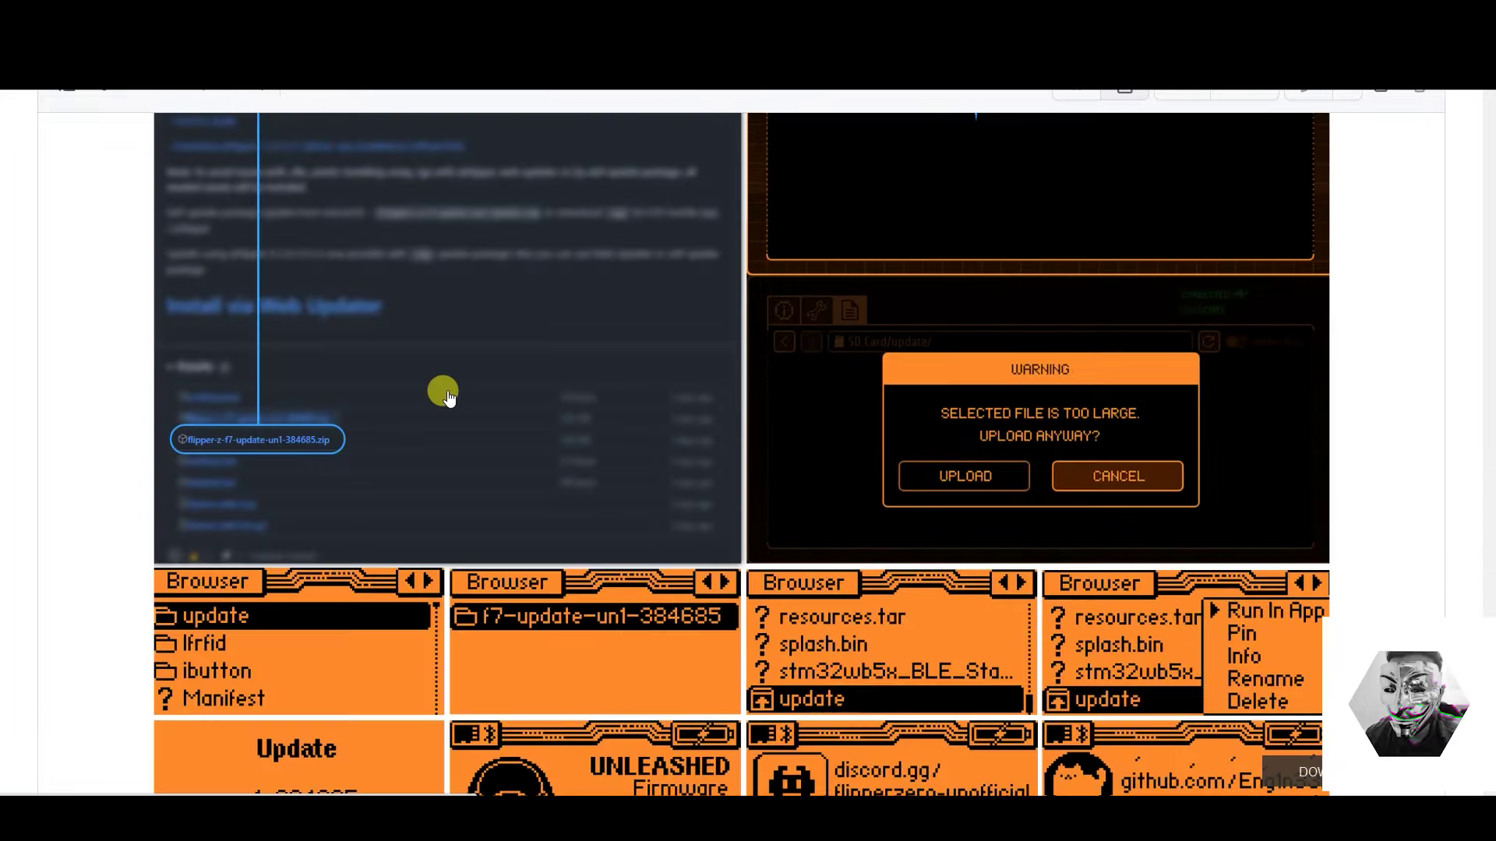
scroll(448, 396, up, 15)
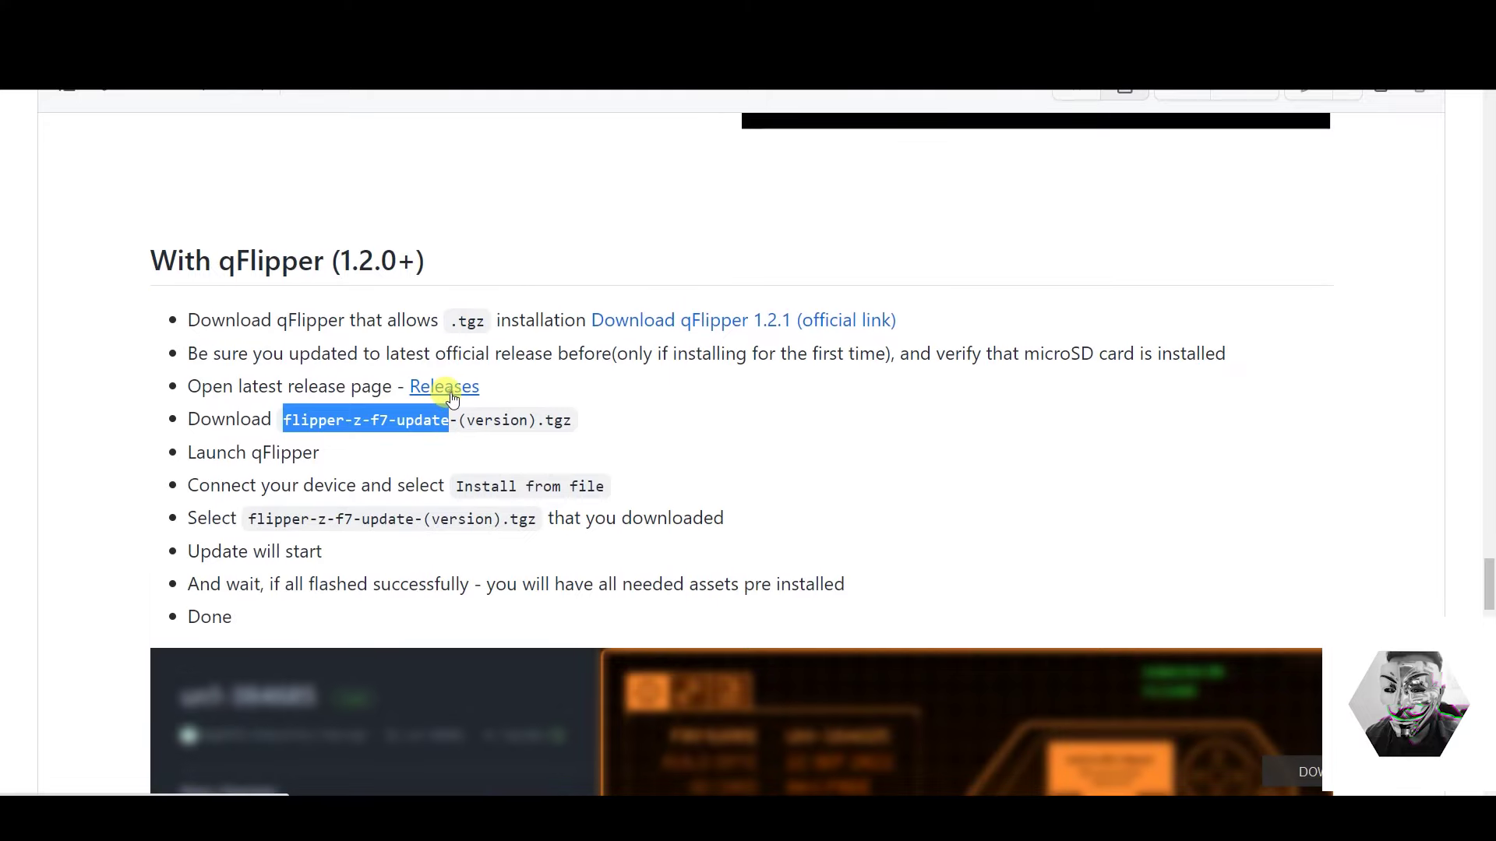
click(450, 394)
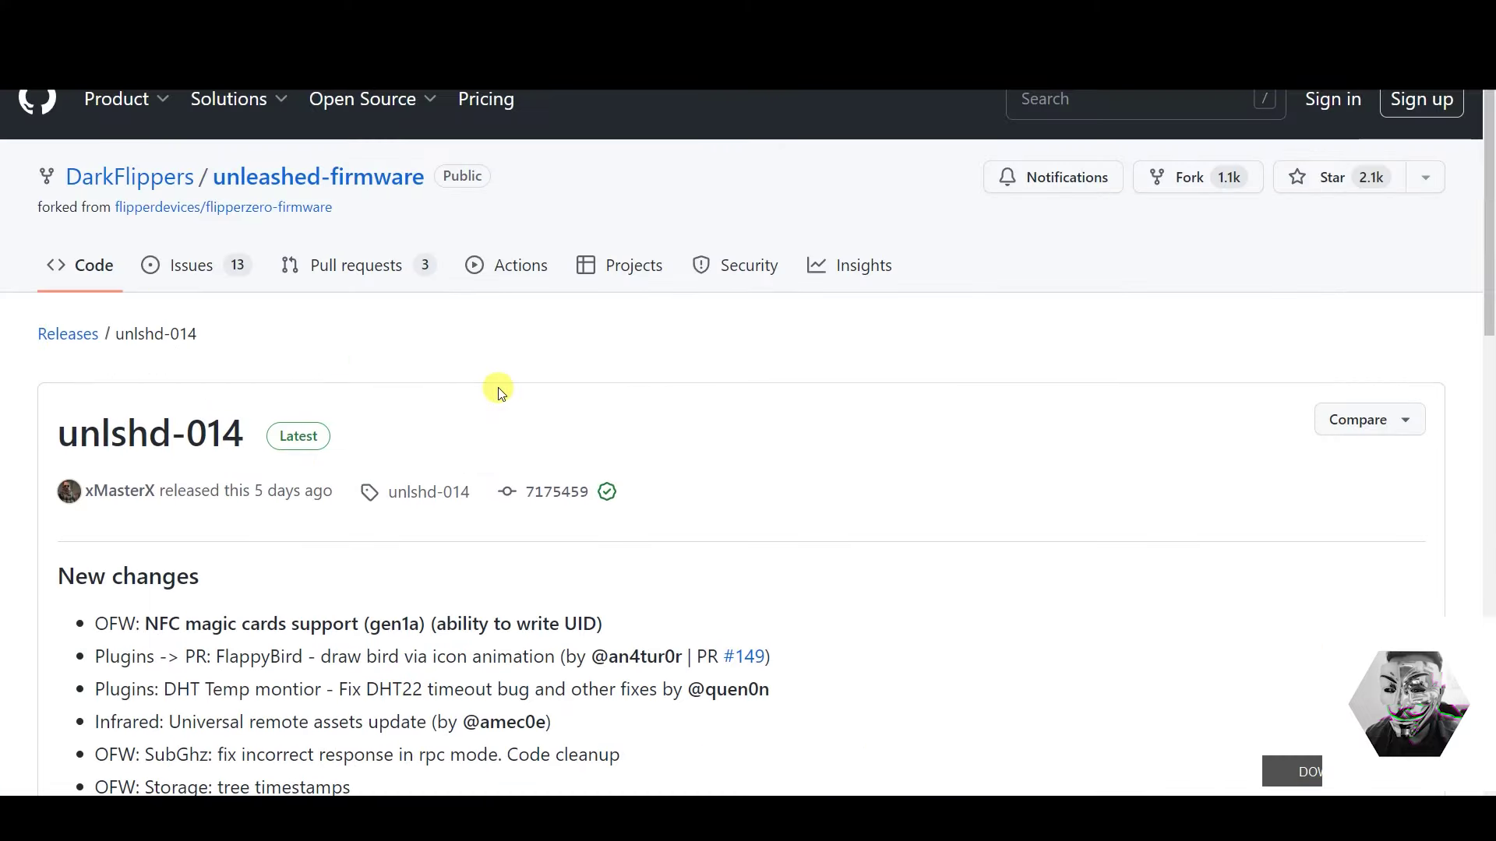
- Expand the release assets, highlight the .tgz and .zip update files, and bring qFlipper forward
scroll(416, 421, down, 5)
scroll(416, 420, down, 15)
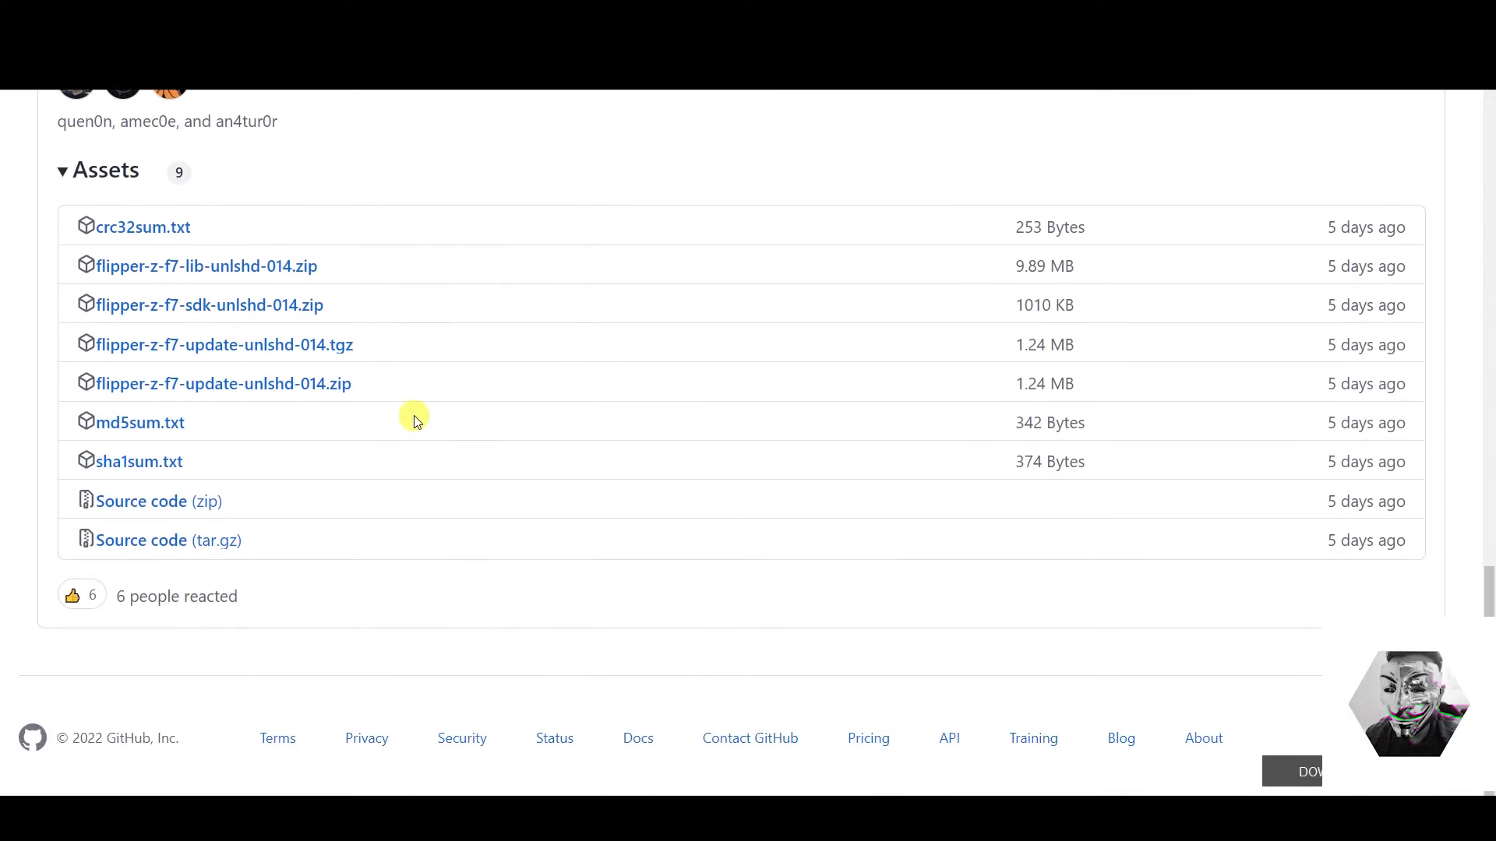
scroll(415, 421, up, 1)
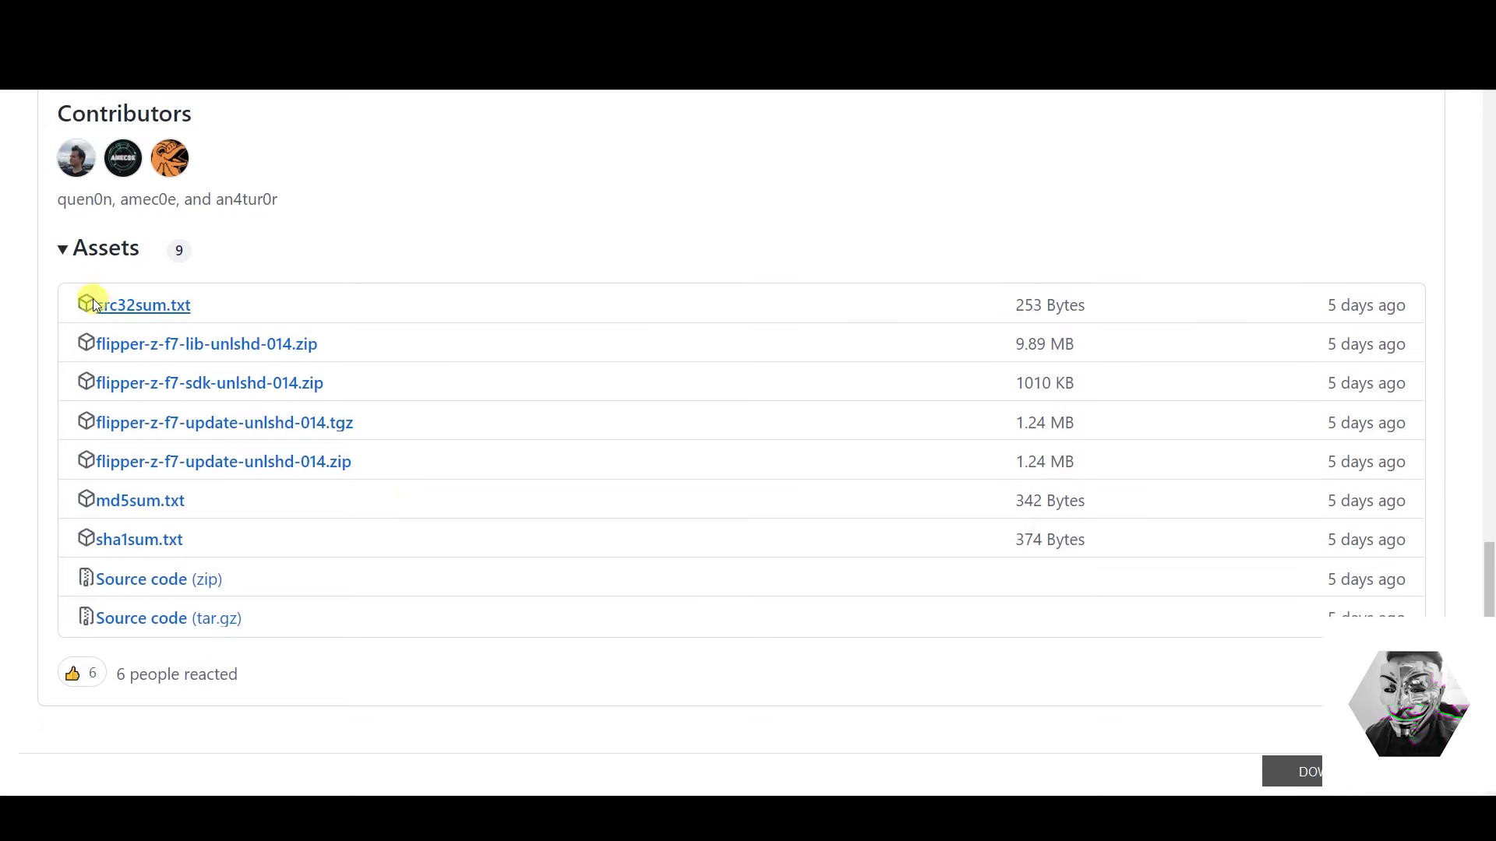
drag(257, 247, 91, 254)
click(91, 253)
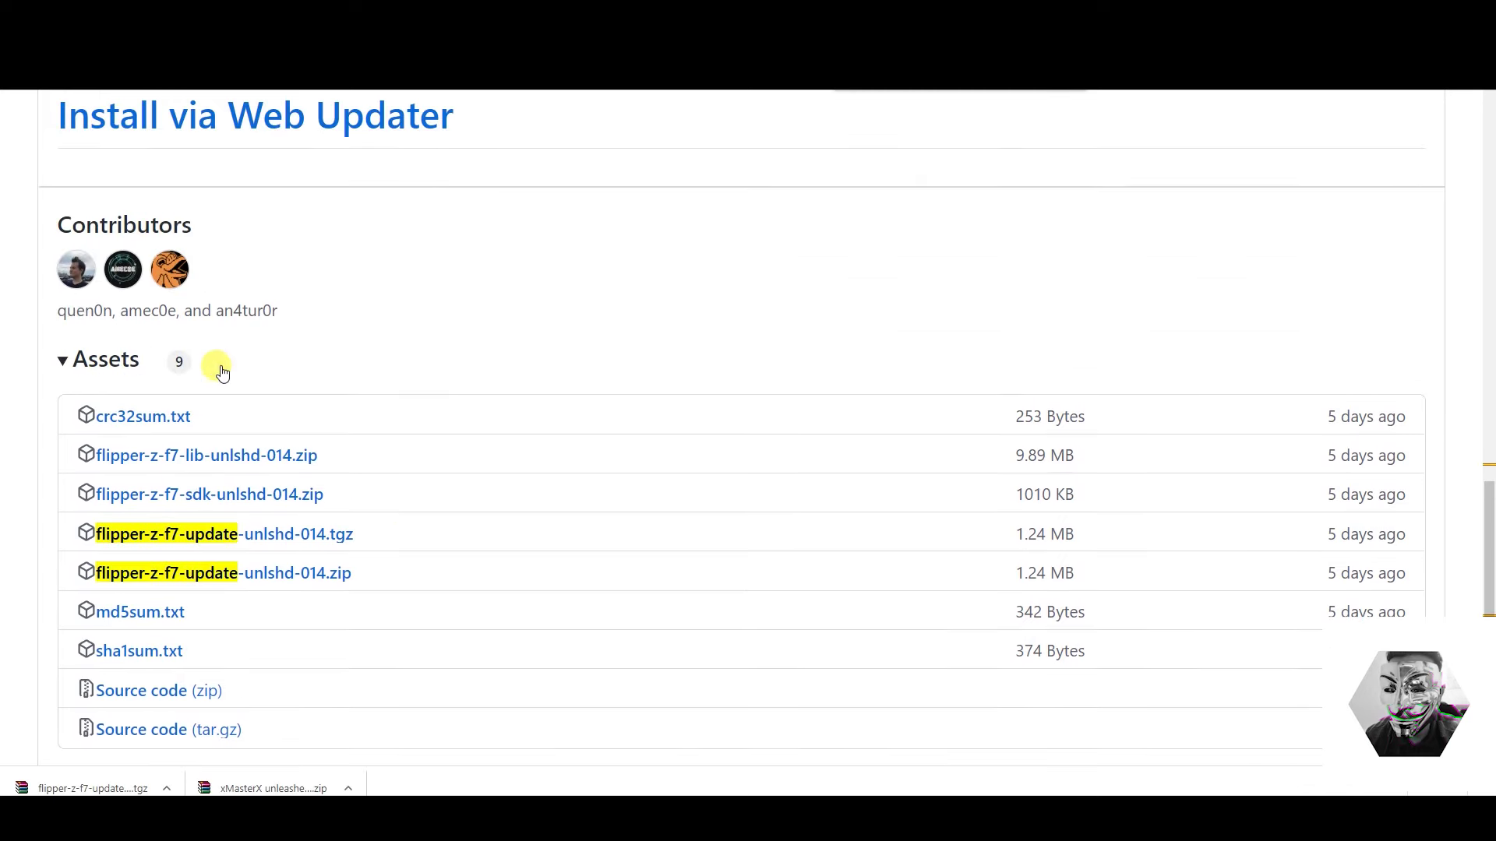
scroll(301, 377, down, 1)
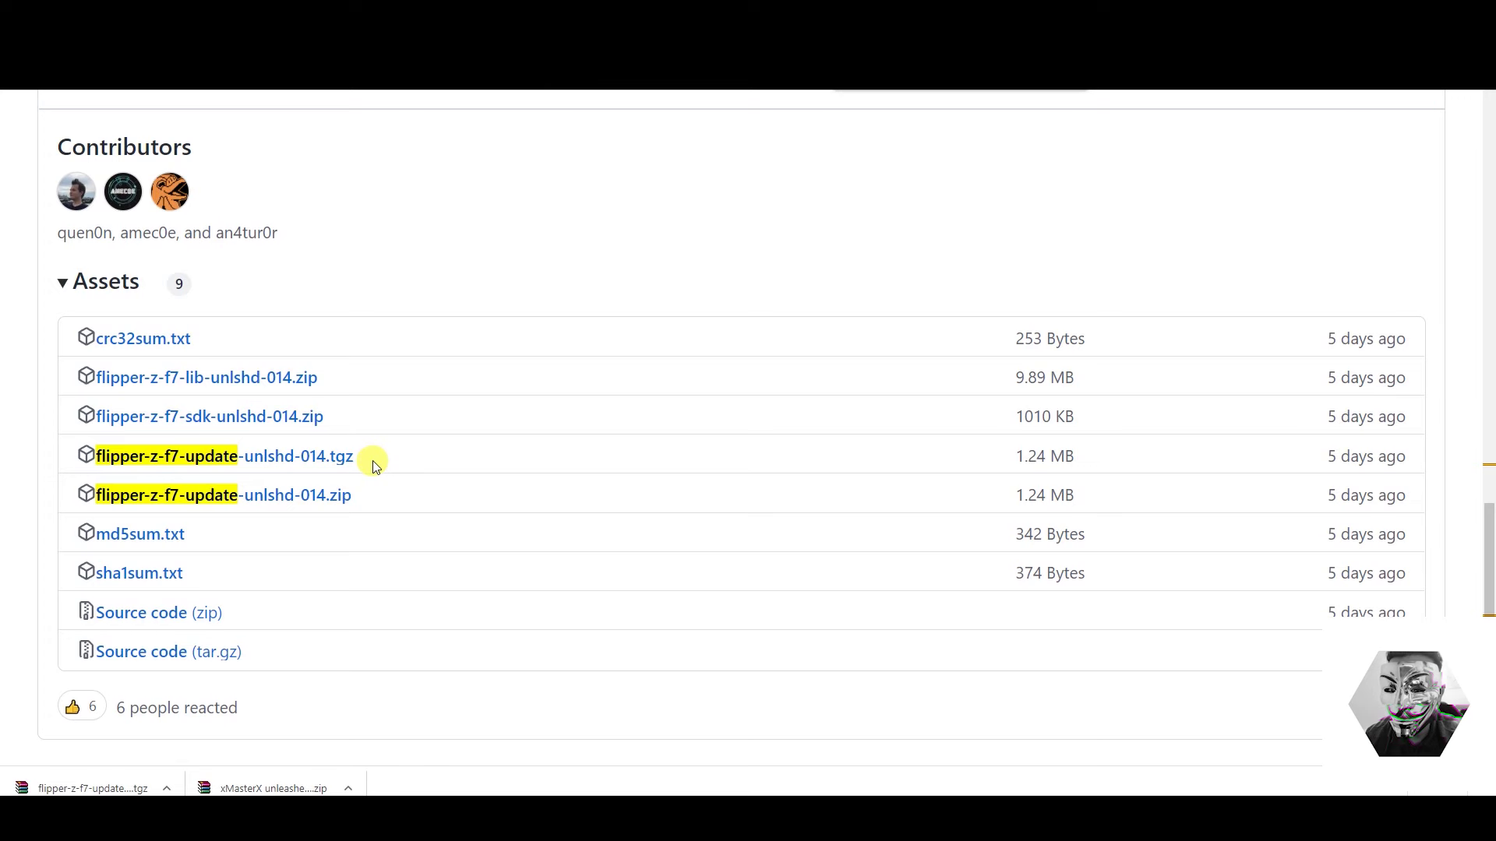
drag(377, 466, 88, 458)
click(386, 495)
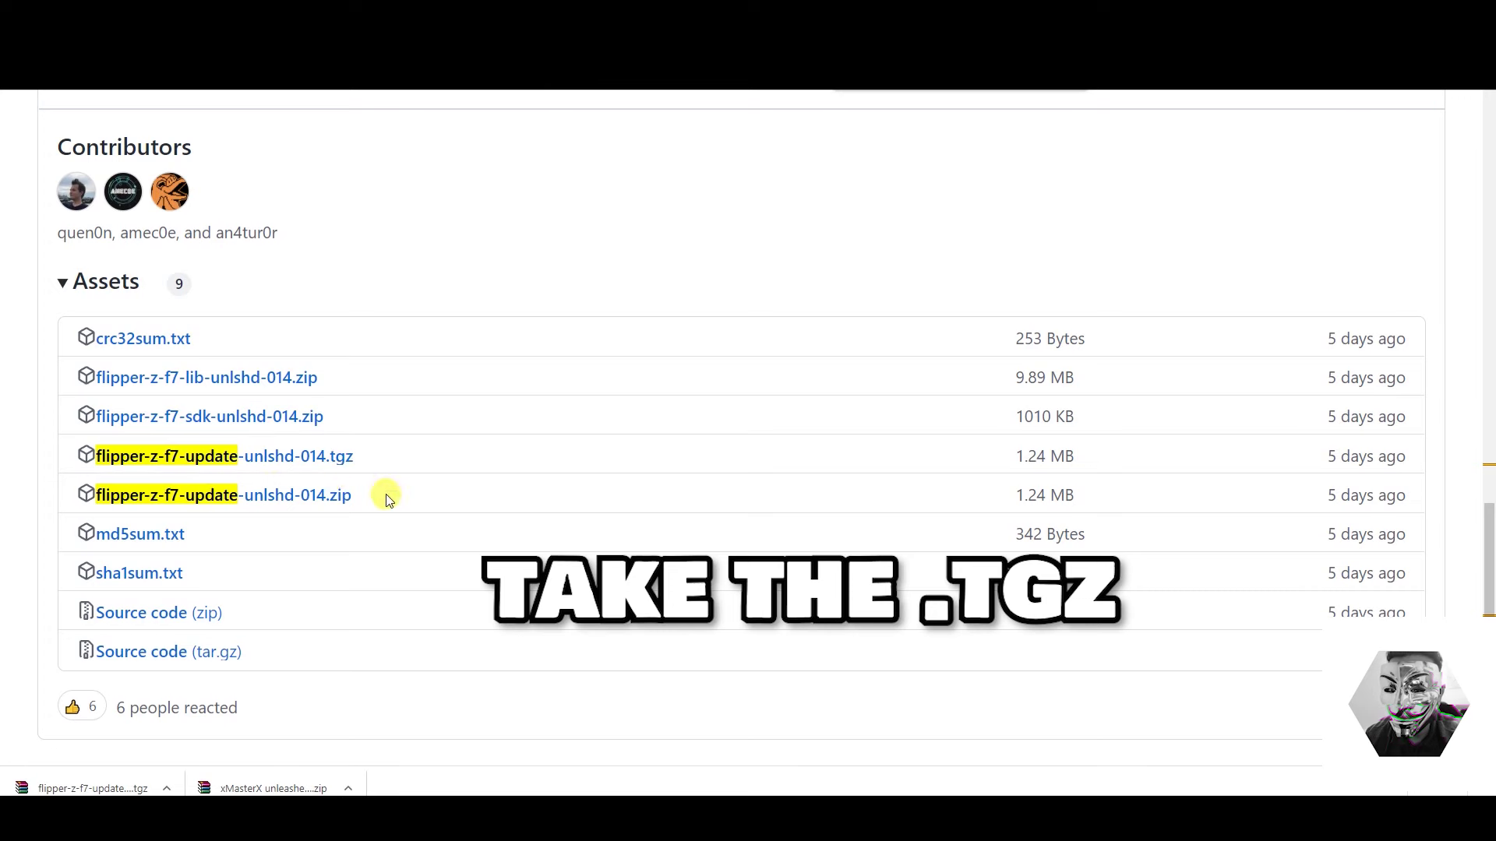
drag(387, 497, 85, 496)
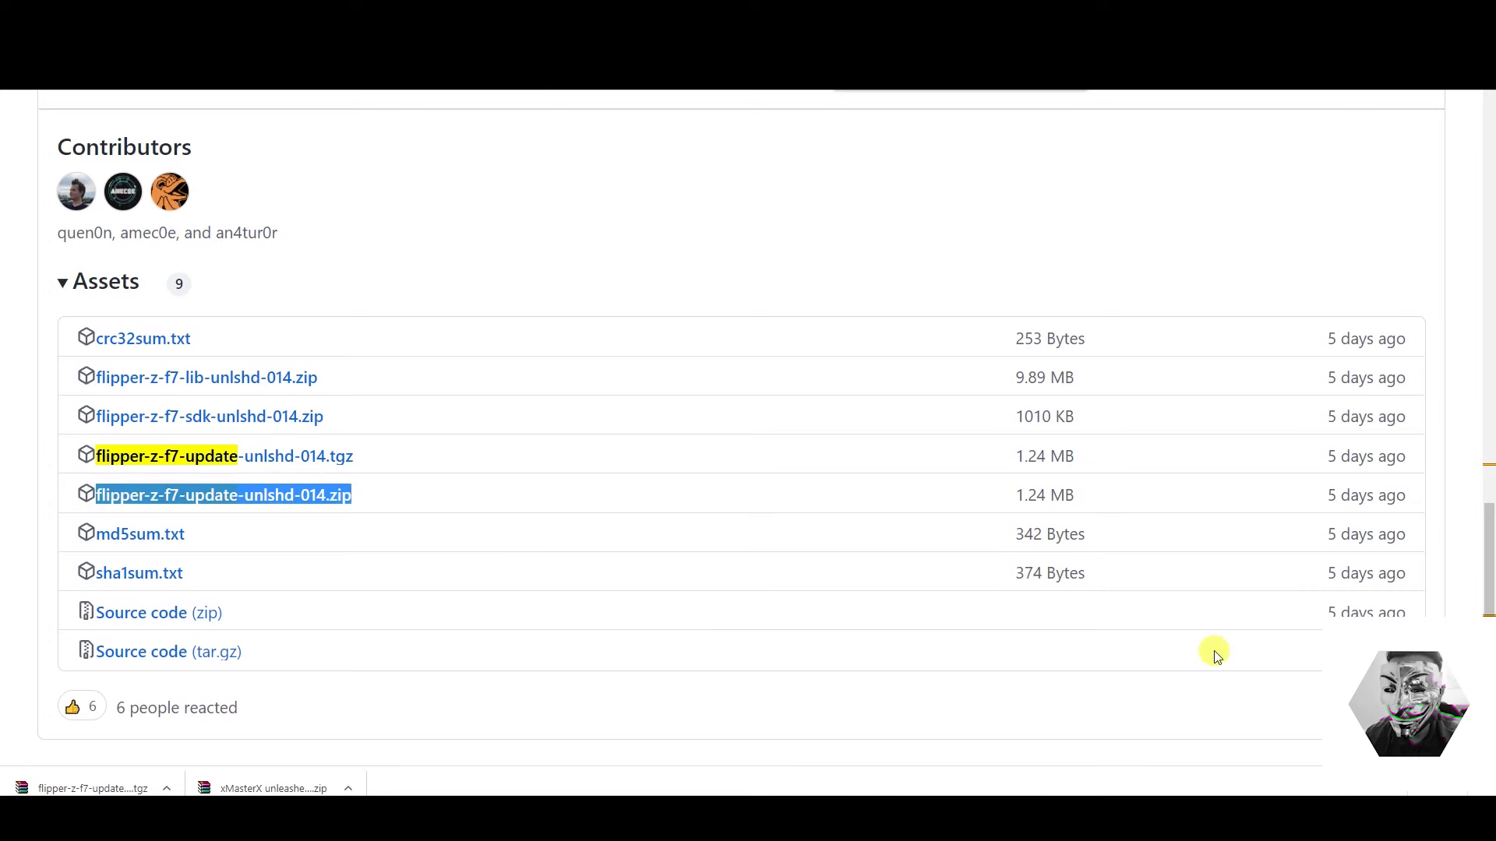
drag(1153, 178, 564, 161)
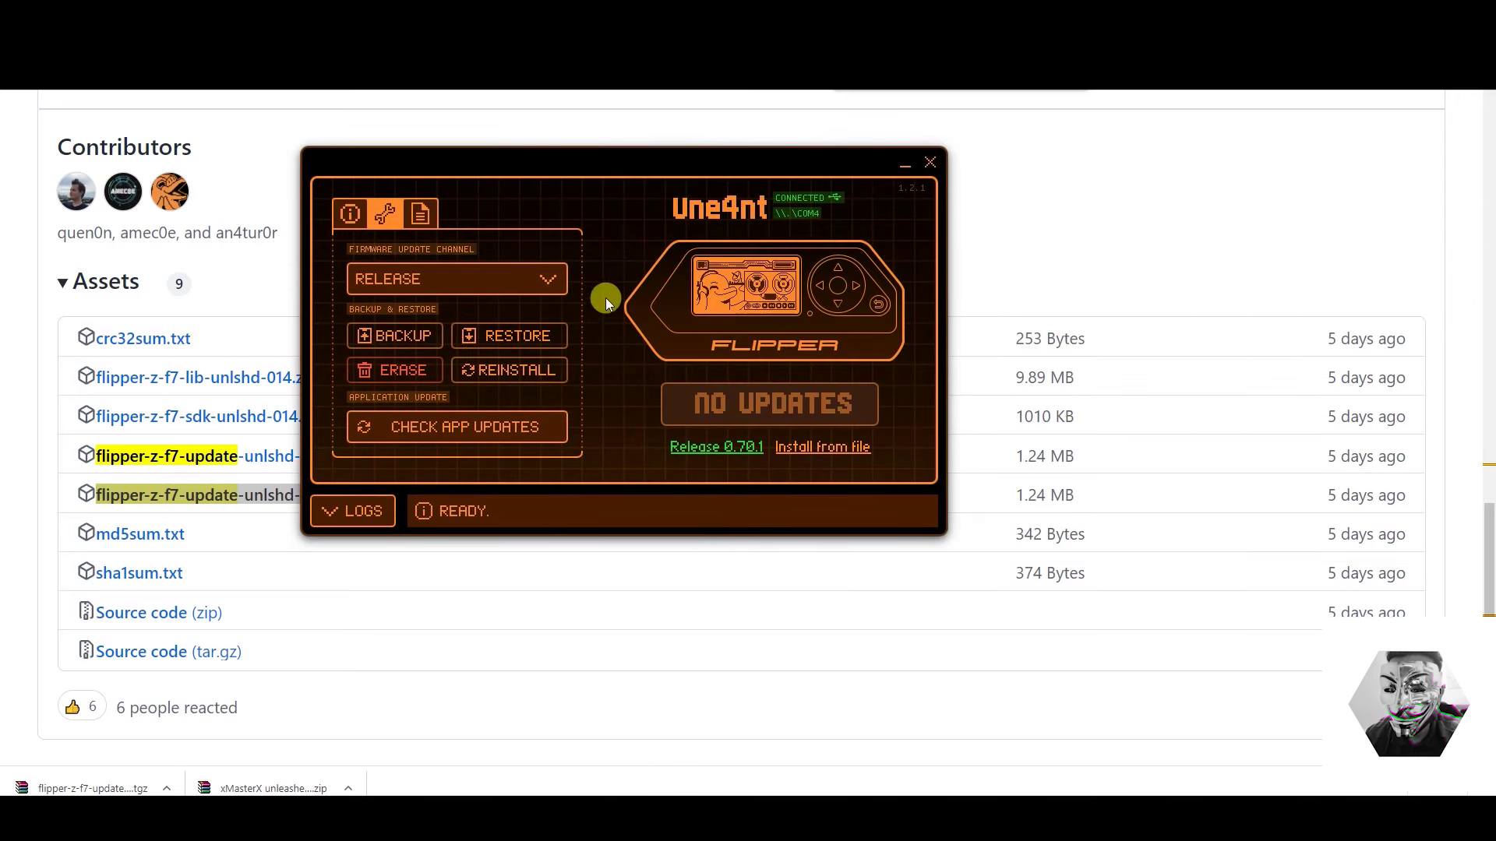
- Install the local firmware file flipper-z-f7-update-unlshd-014.tgz onto the connected Flipper
click(840, 447)
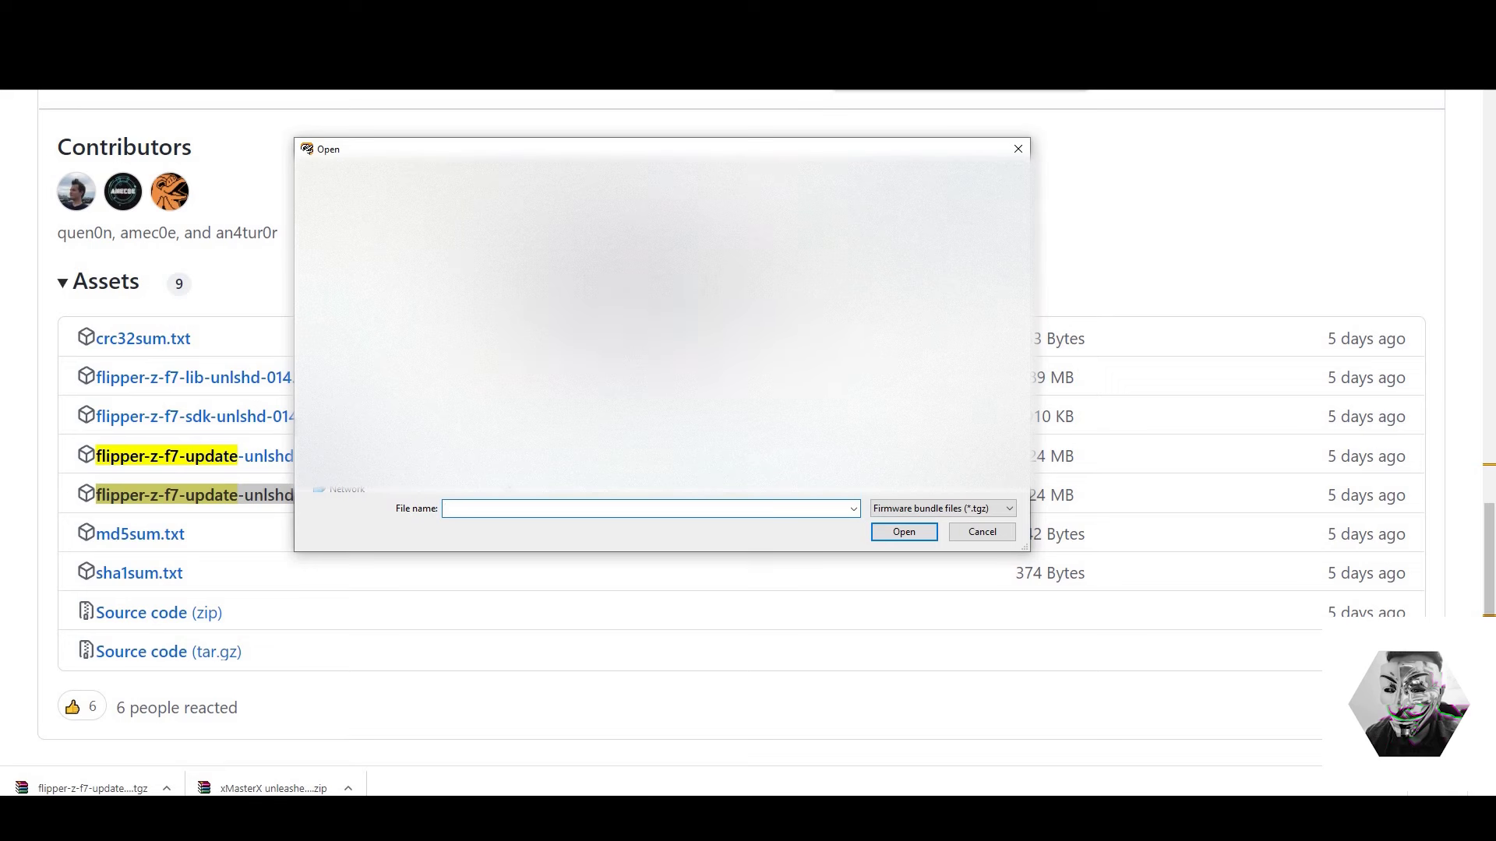
click(758, 251)
click(915, 531)
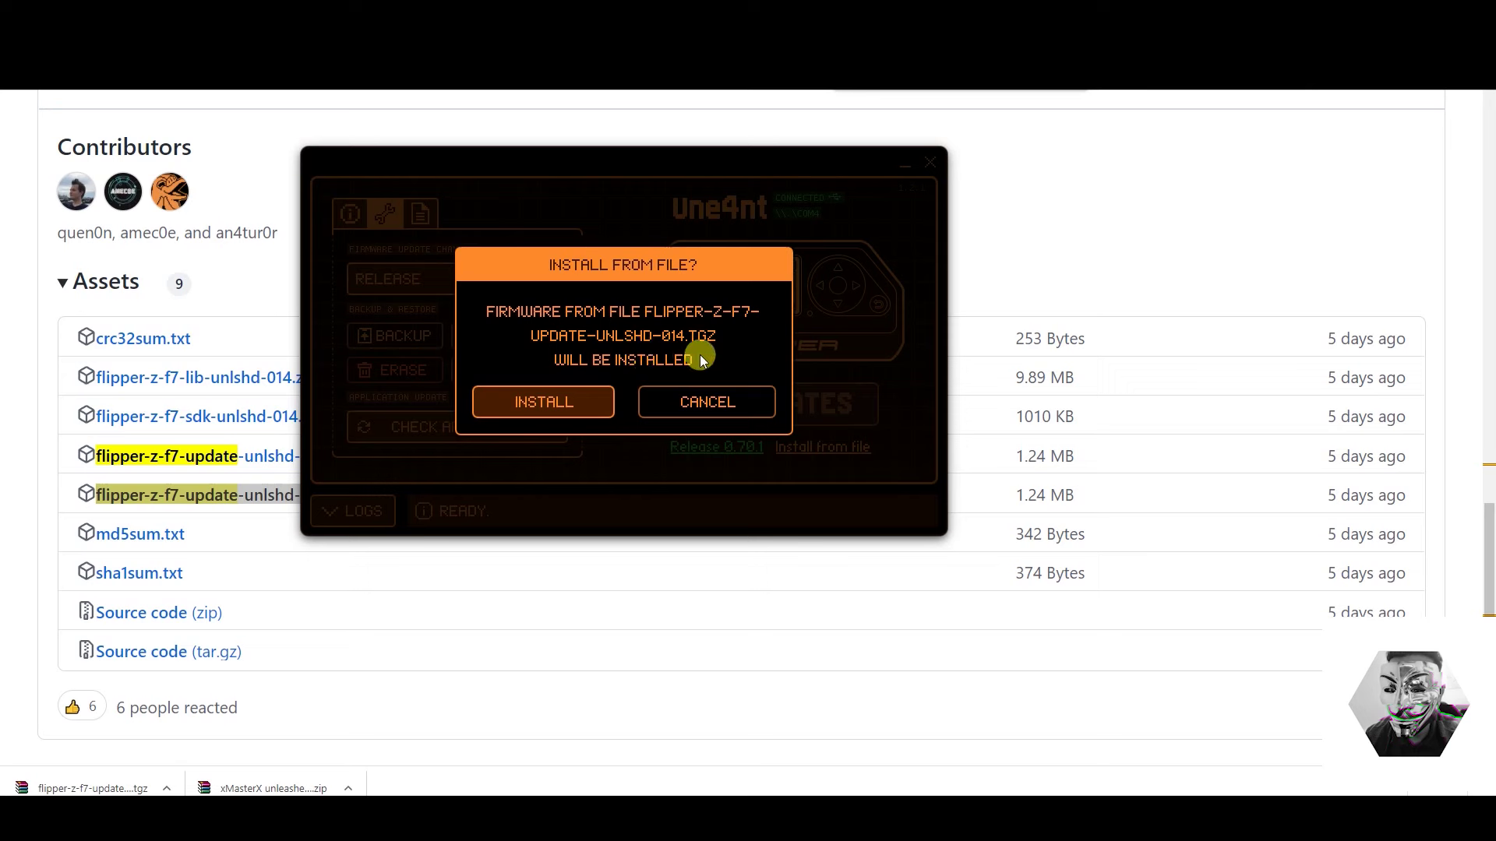
click(547, 403)
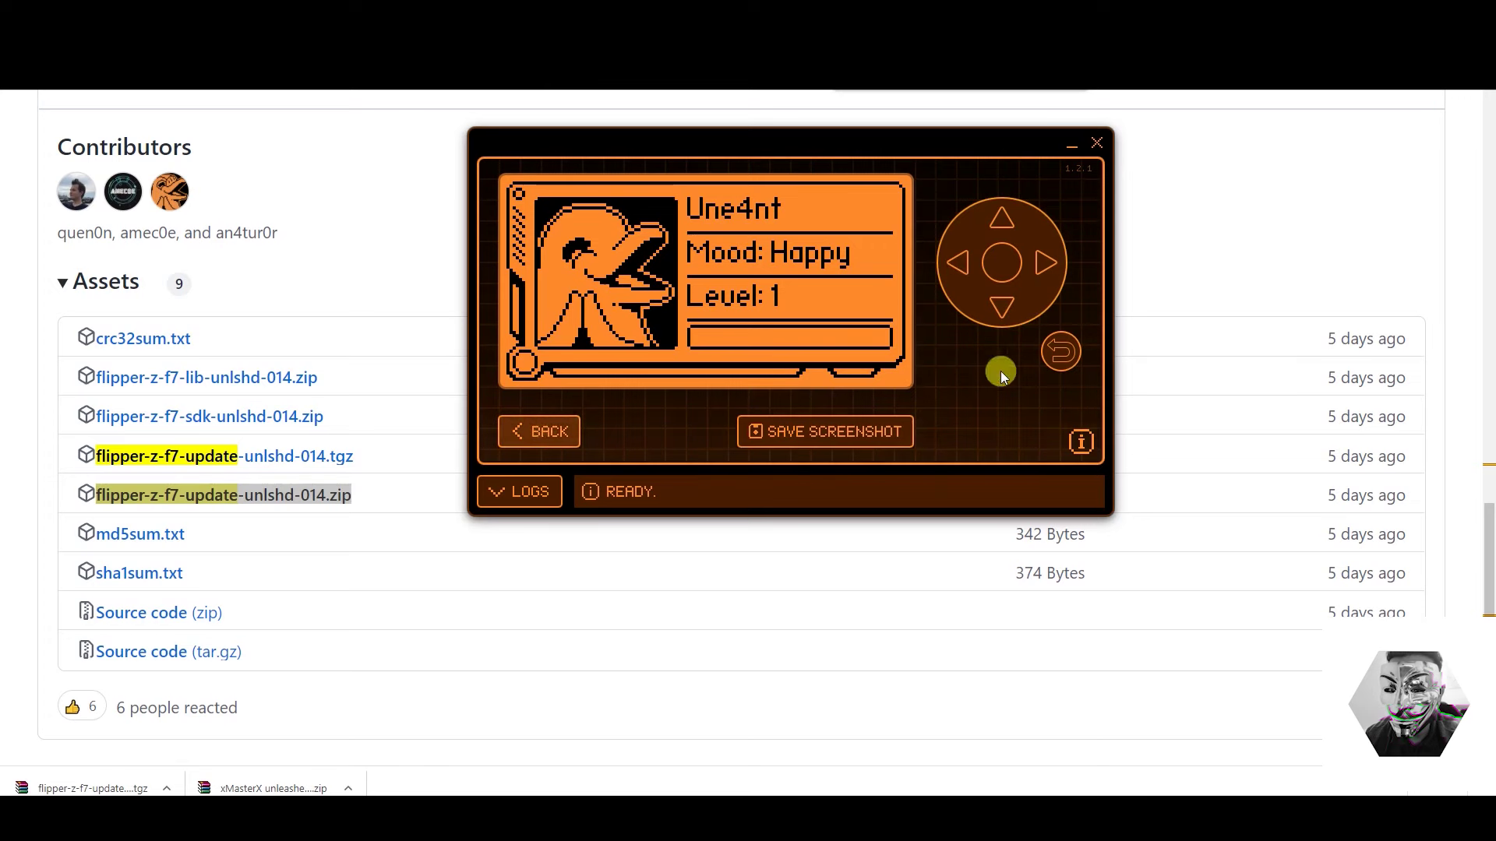
click(1012, 313)
click(997, 270)
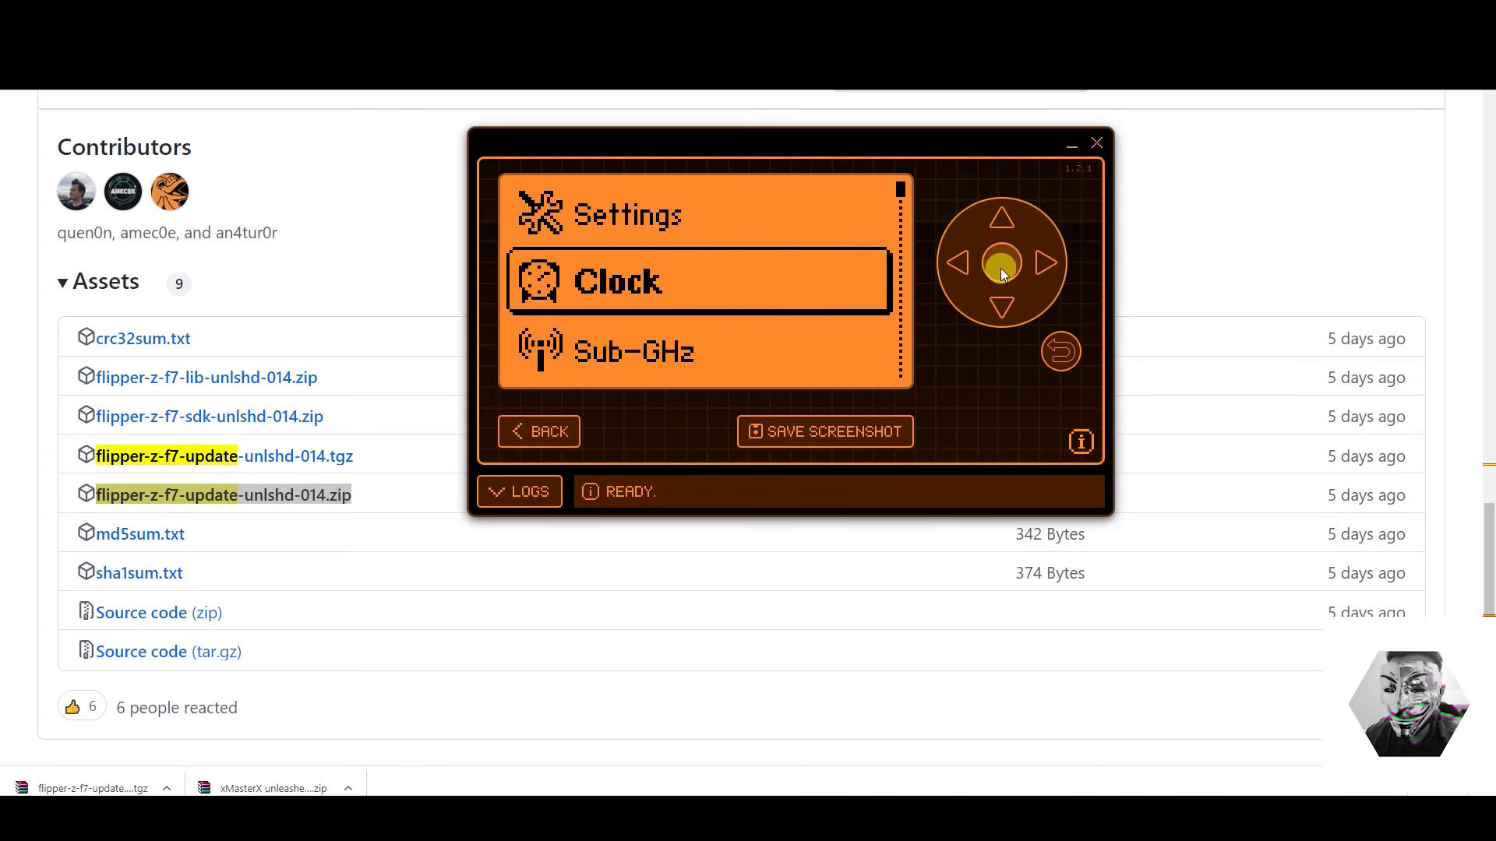
click(1002, 218)
click(1003, 218)
click(1003, 218)
click(1003, 218)
click(1002, 218)
click(1003, 218)
click(1003, 218)
click(1002, 218)
click(1003, 218)
click(1003, 218)
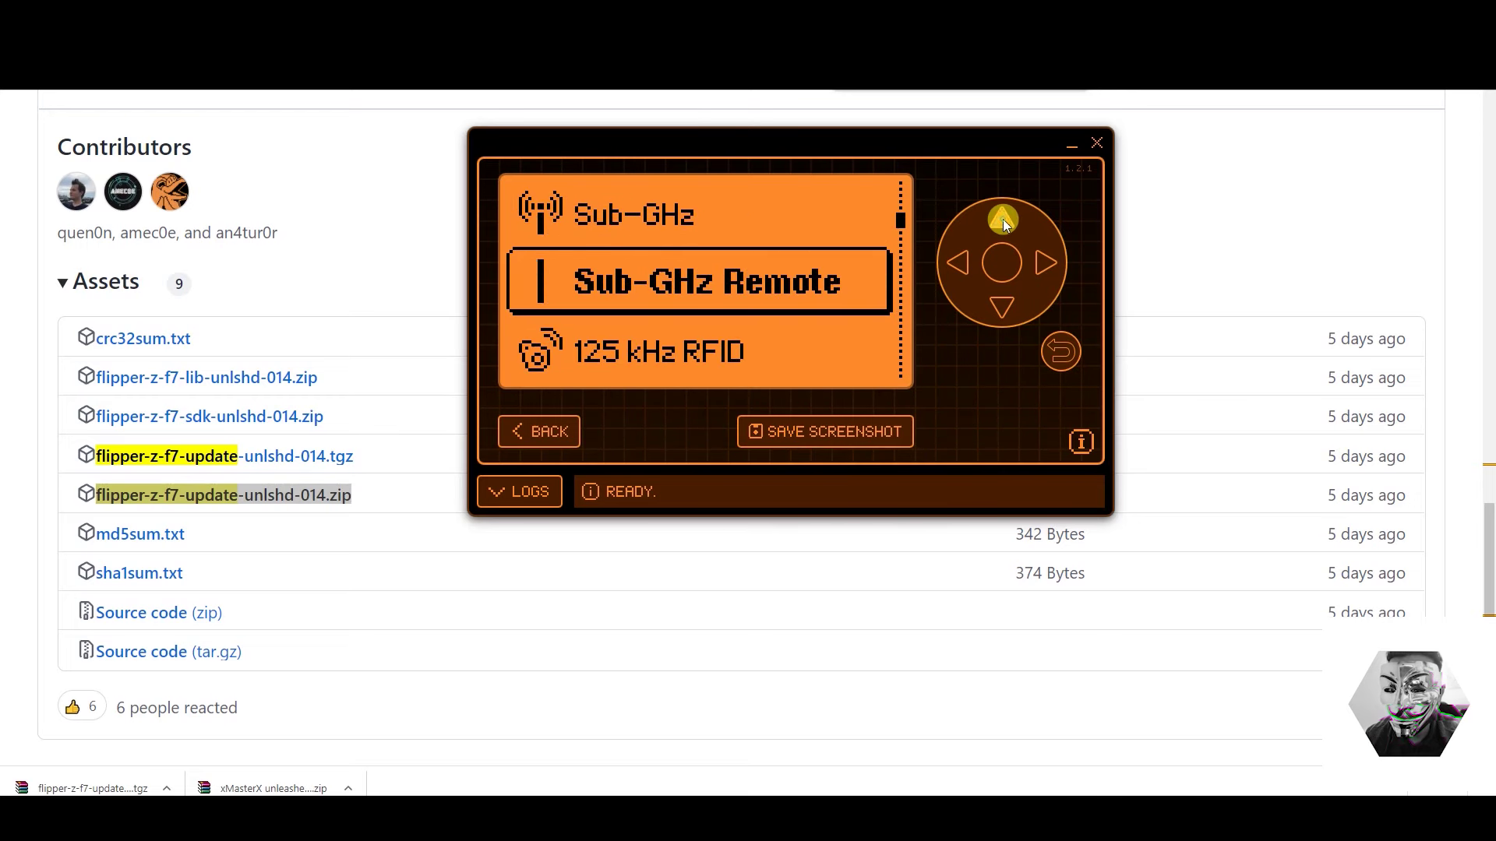
click(1003, 218)
click(1003, 218)
click(1002, 218)
click(1002, 218)
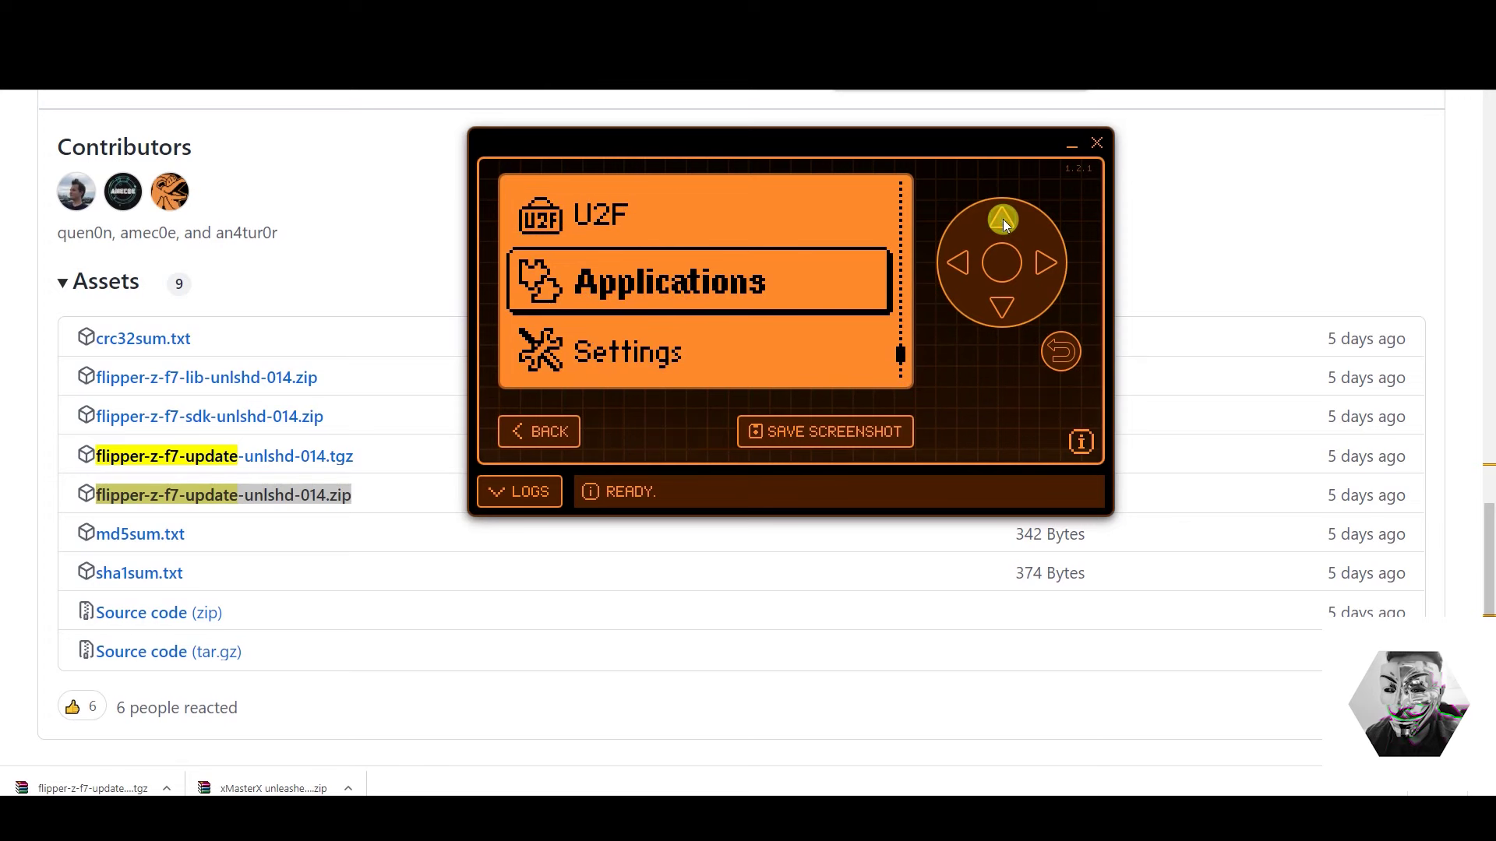
click(1003, 263)
click(993, 303)
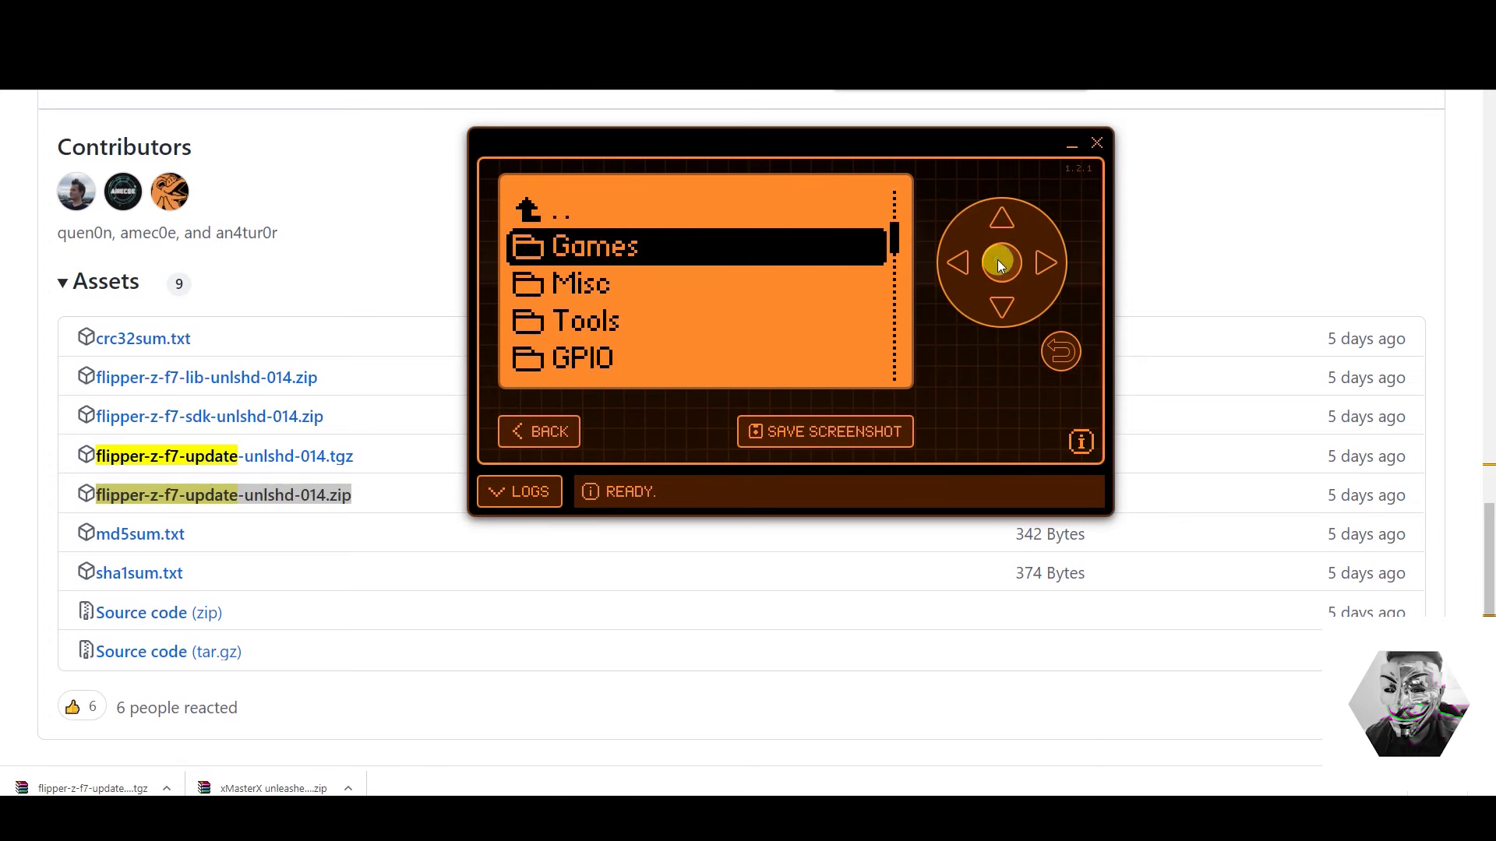
click(1001, 265)
drag(998, 307, 998, 309)
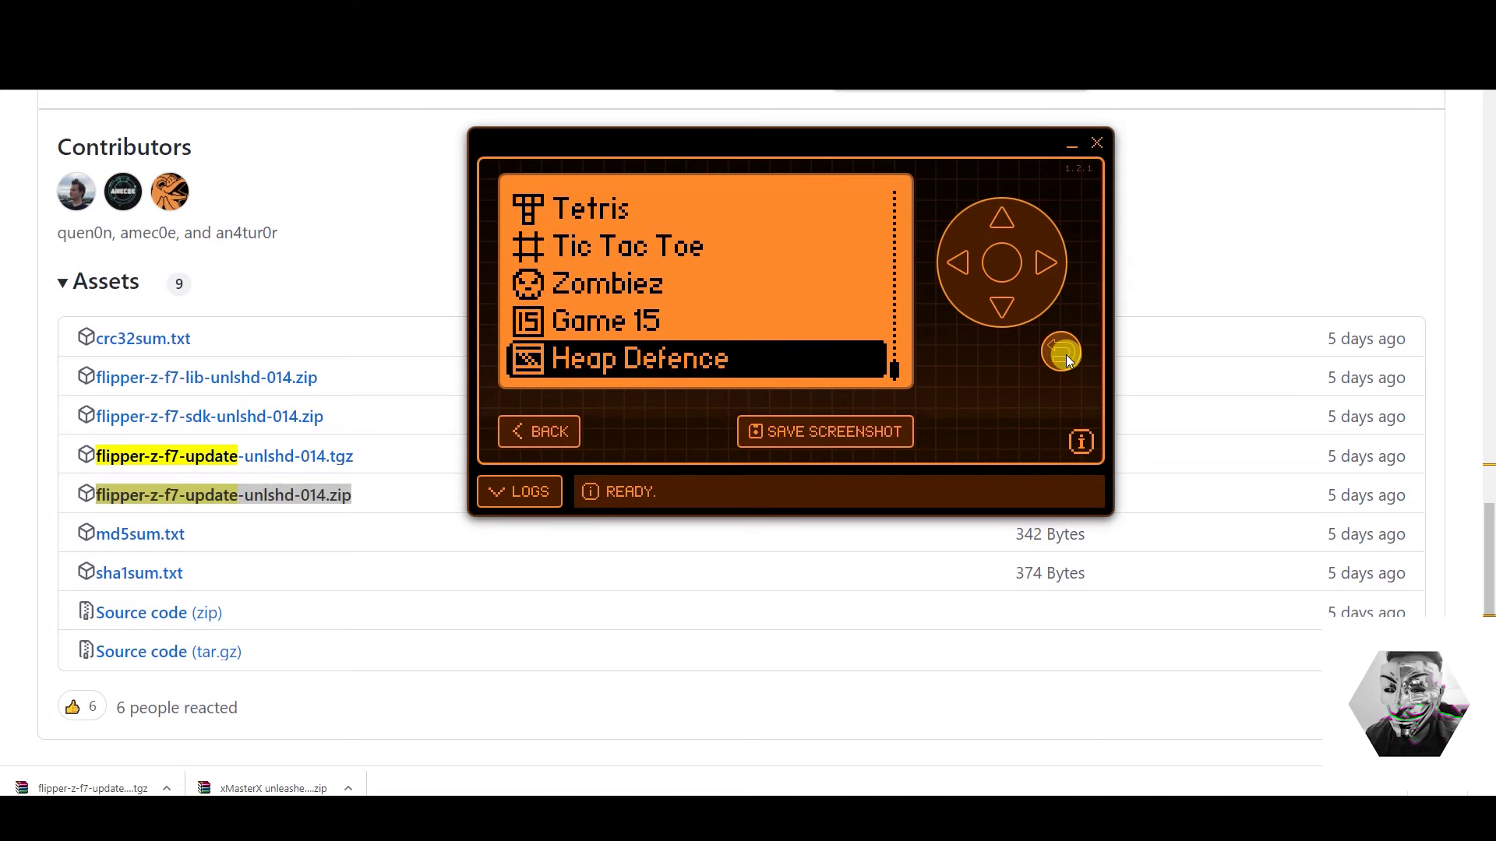
click(1062, 354)
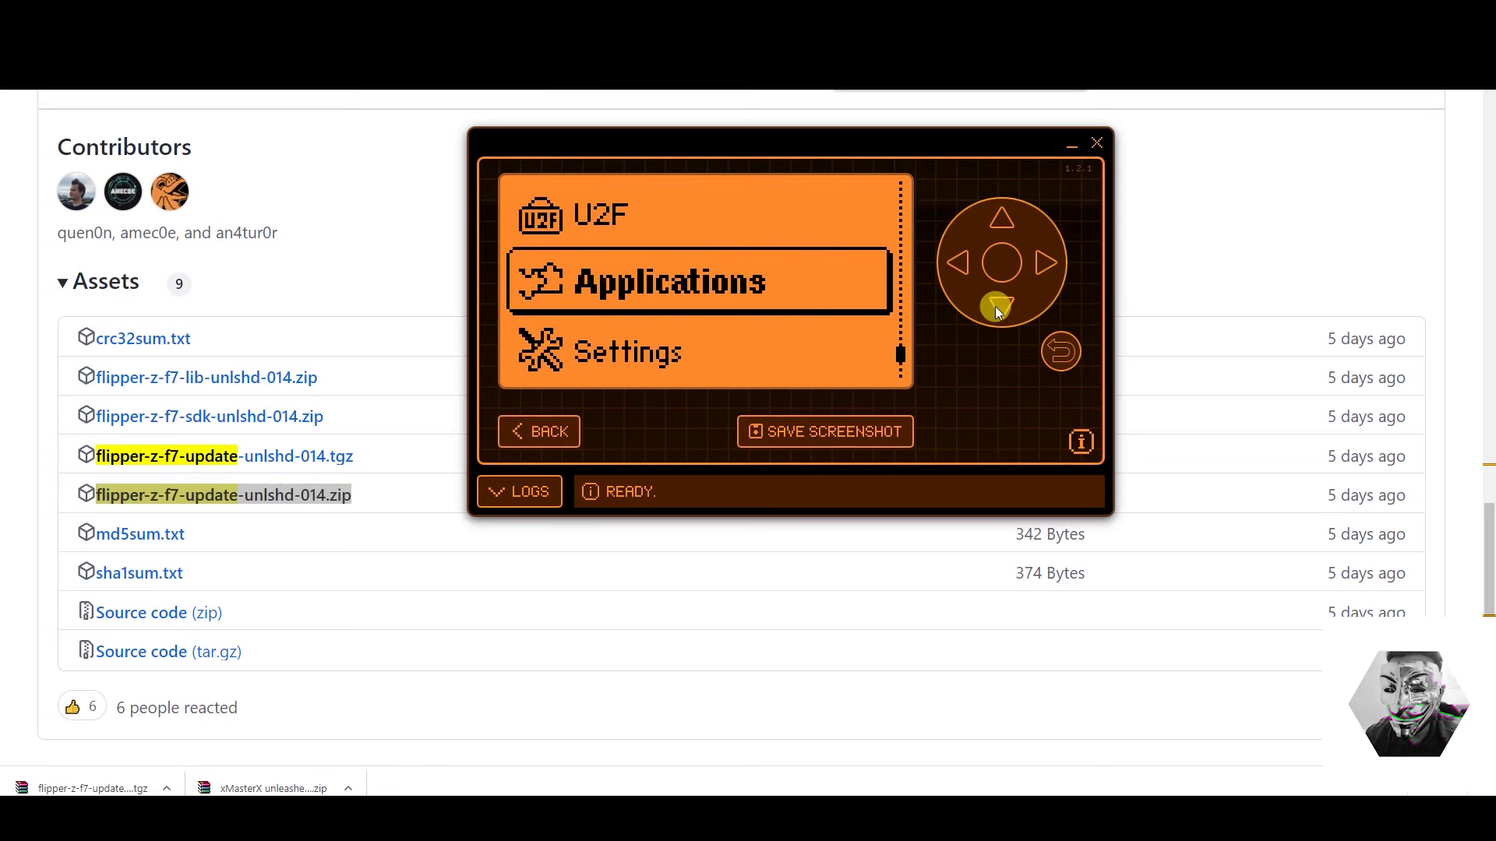
click(998, 308)
click(998, 308)
click(994, 306)
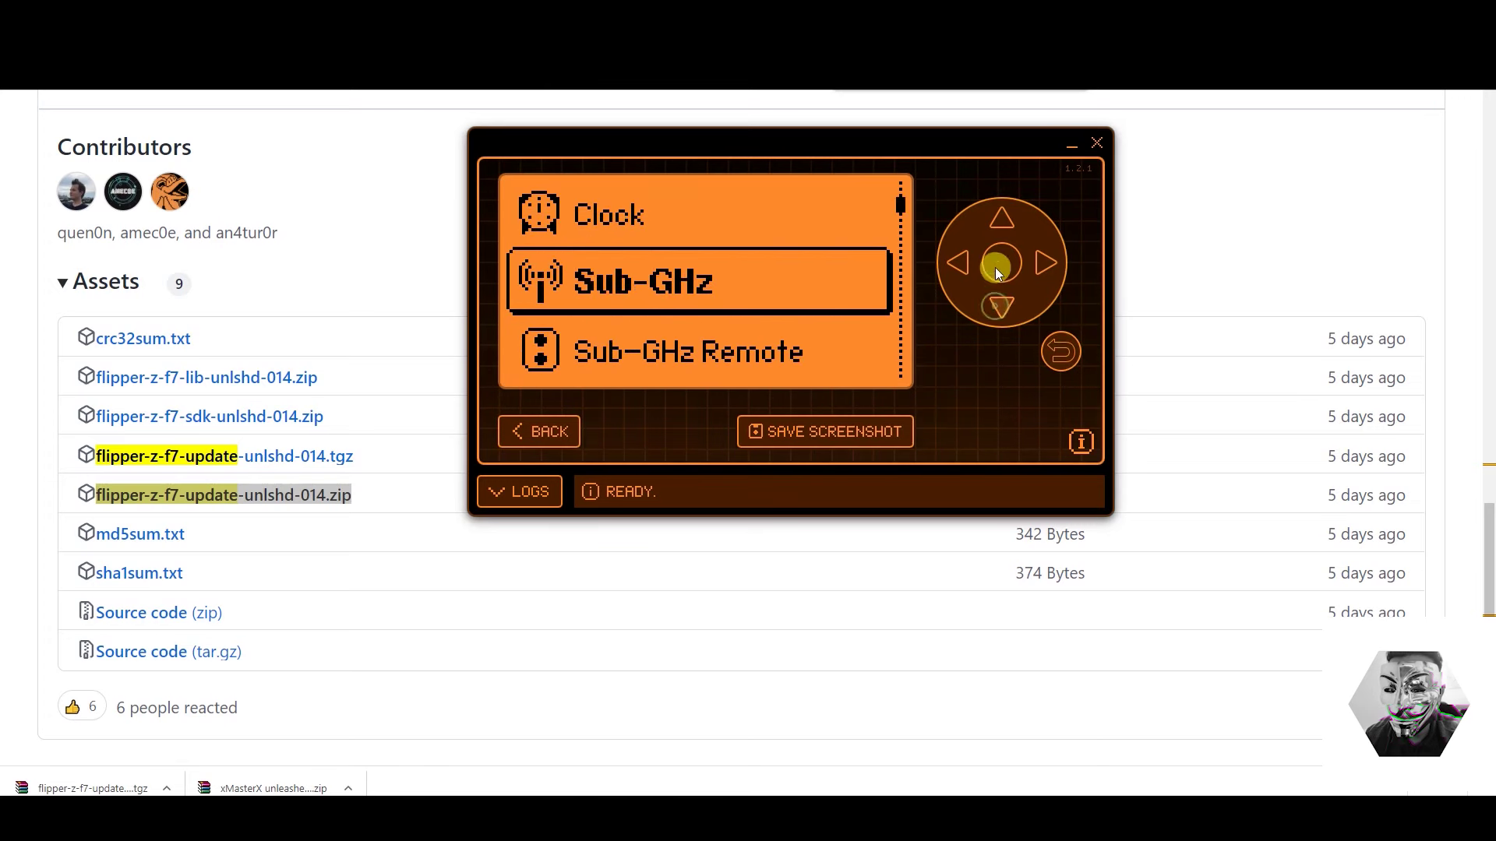
click(997, 227)
click(997, 227)
click(997, 228)
click(998, 227)
click(997, 228)
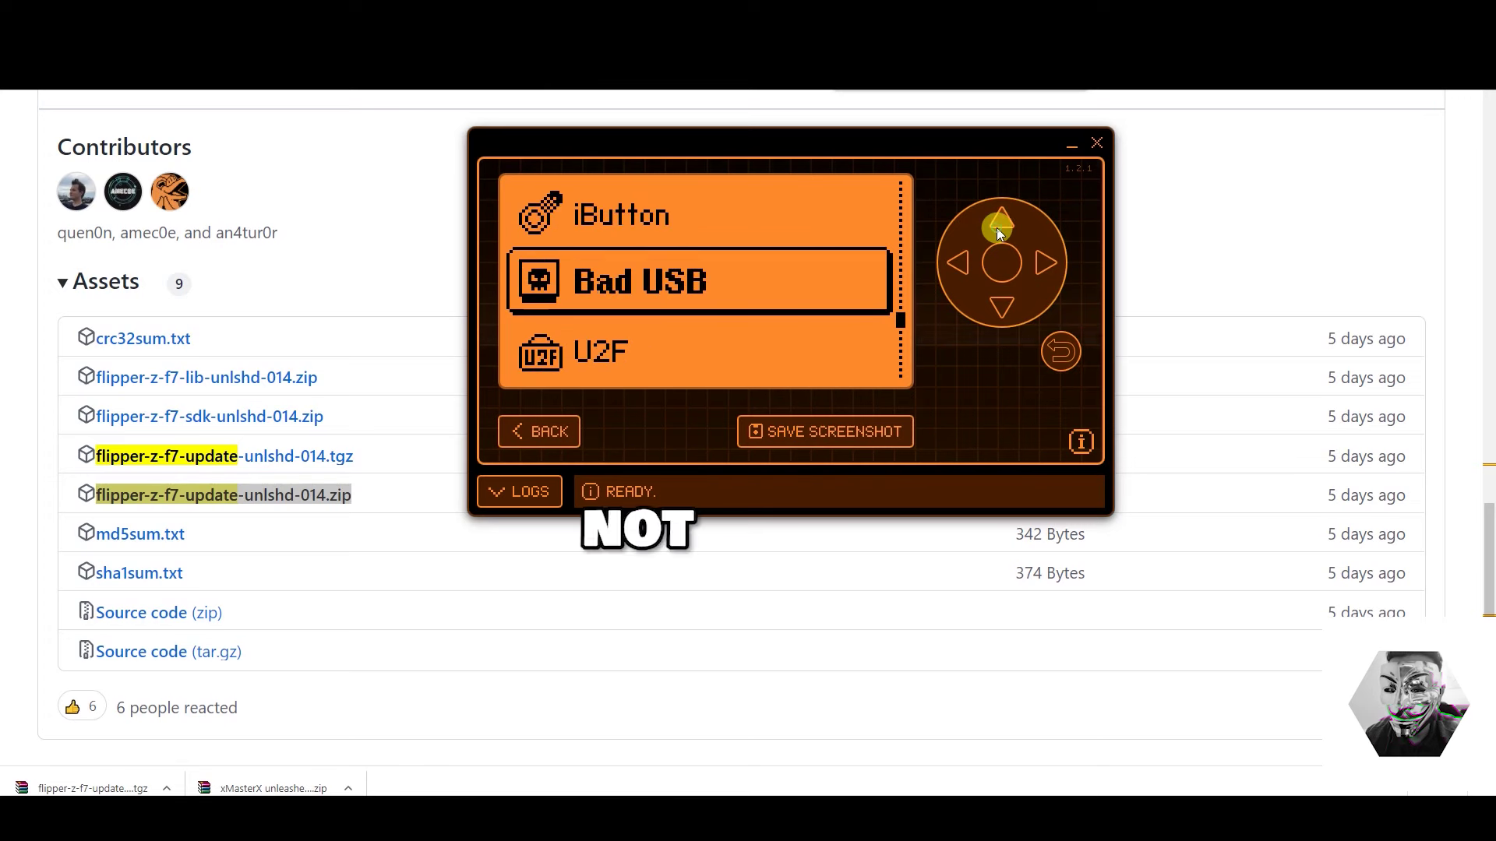
click(997, 227)
click(997, 228)
click(997, 227)
click(1061, 352)
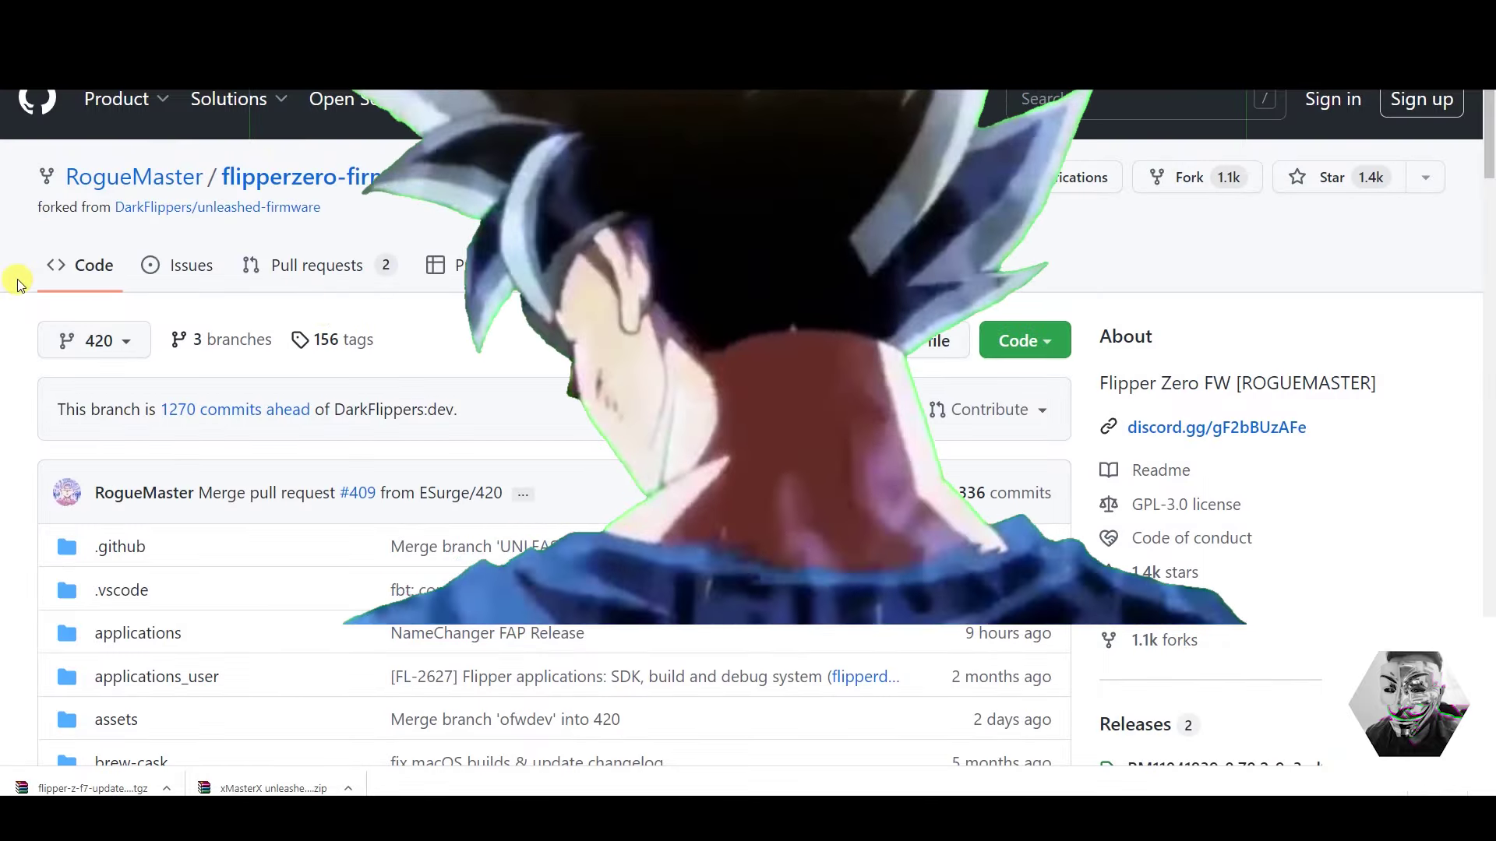
- Scroll through the RogueMaster flipperzero-firmware-wPlugins repository page
scroll(17, 280, down, 10)
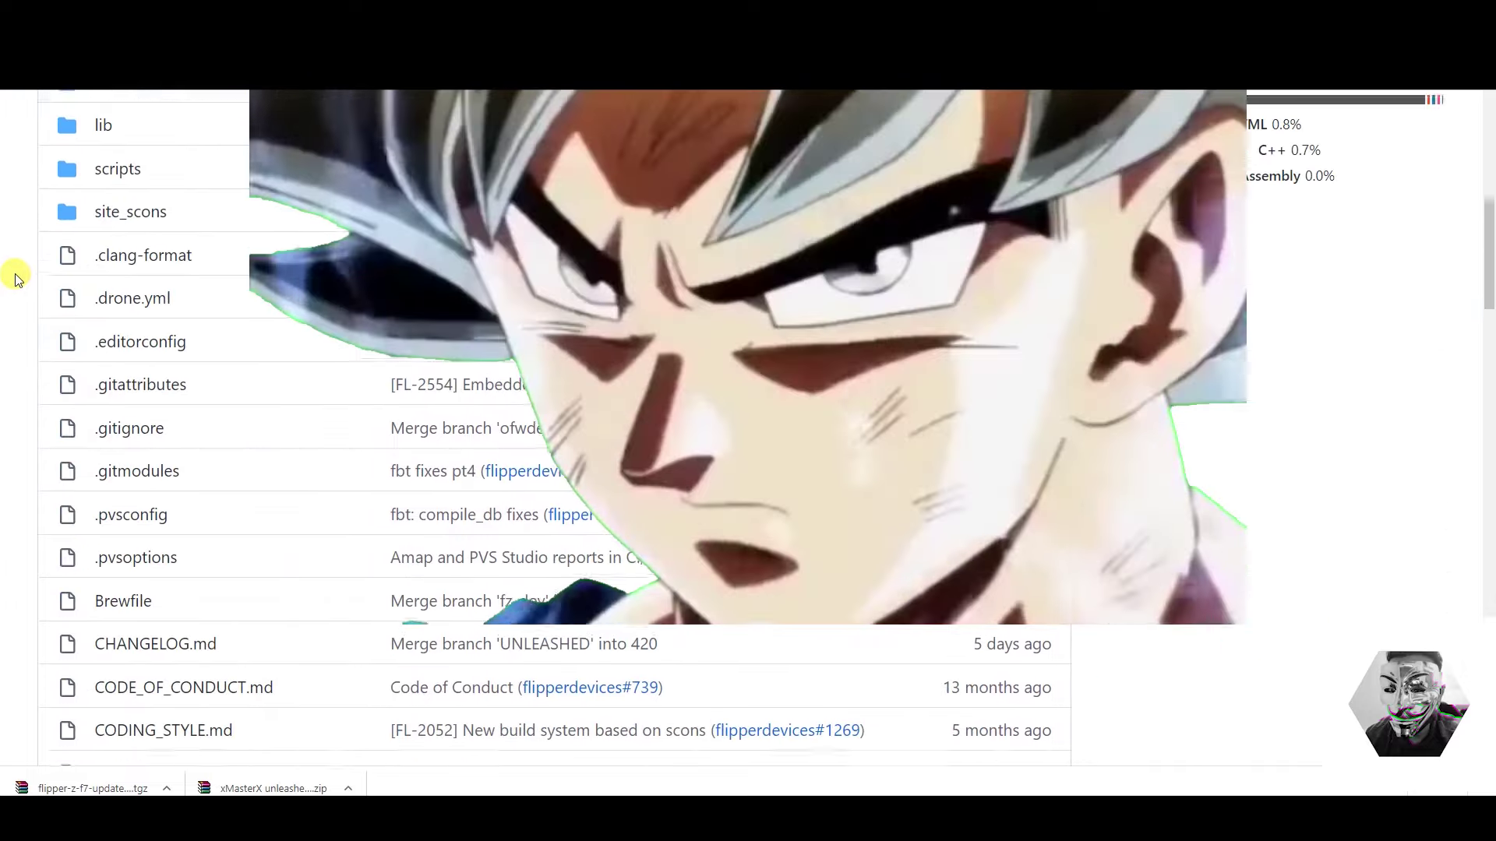
scroll(17, 278, down, 5)
scroll(17, 277, down, 4)
scroll(19, 276, up, 6)
scroll(19, 276, up, 10)
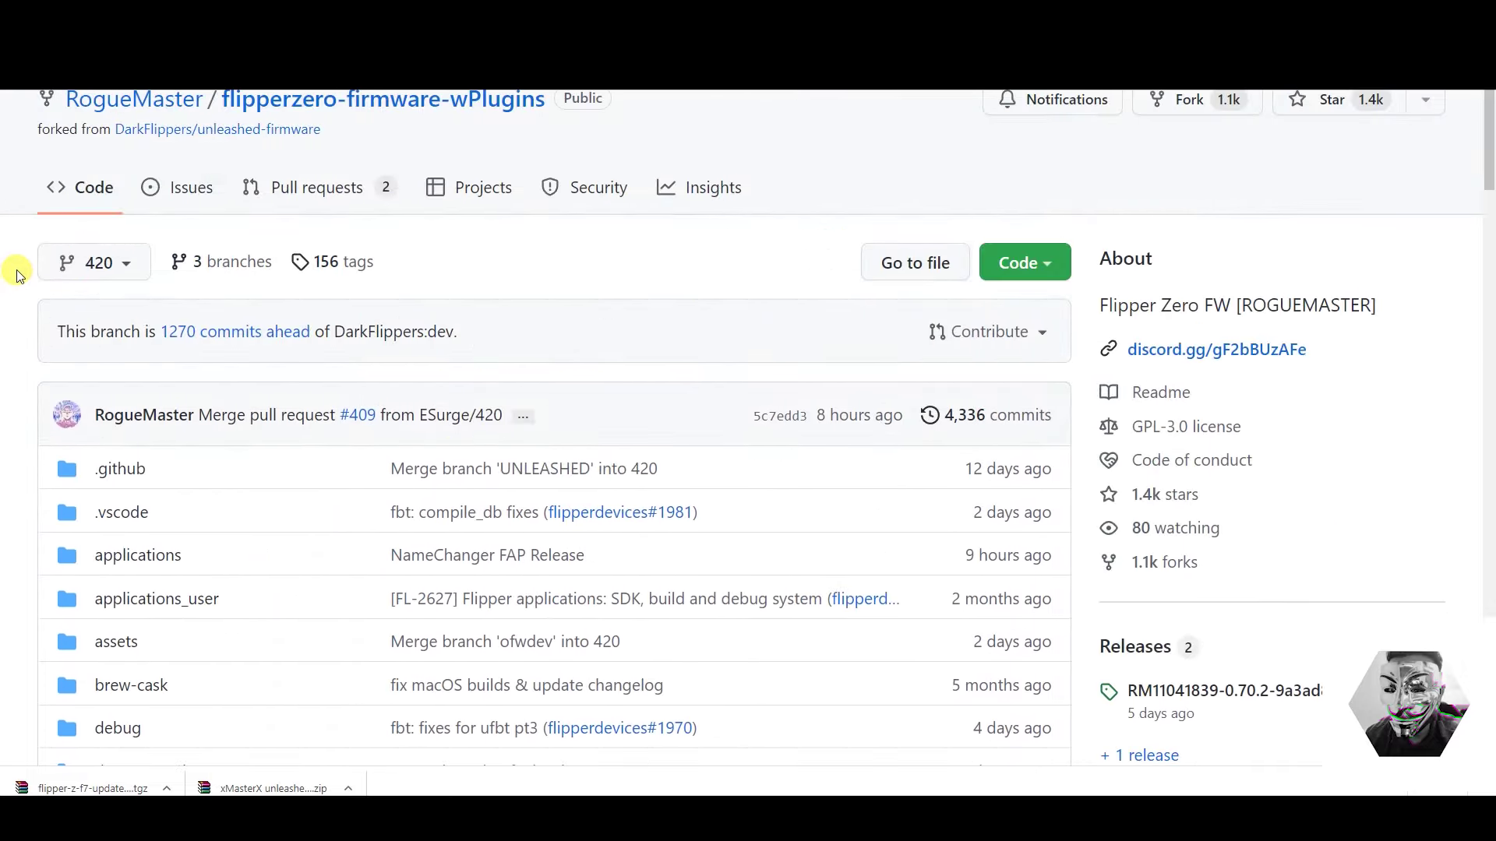
scroll(1283, 487, down, 5)
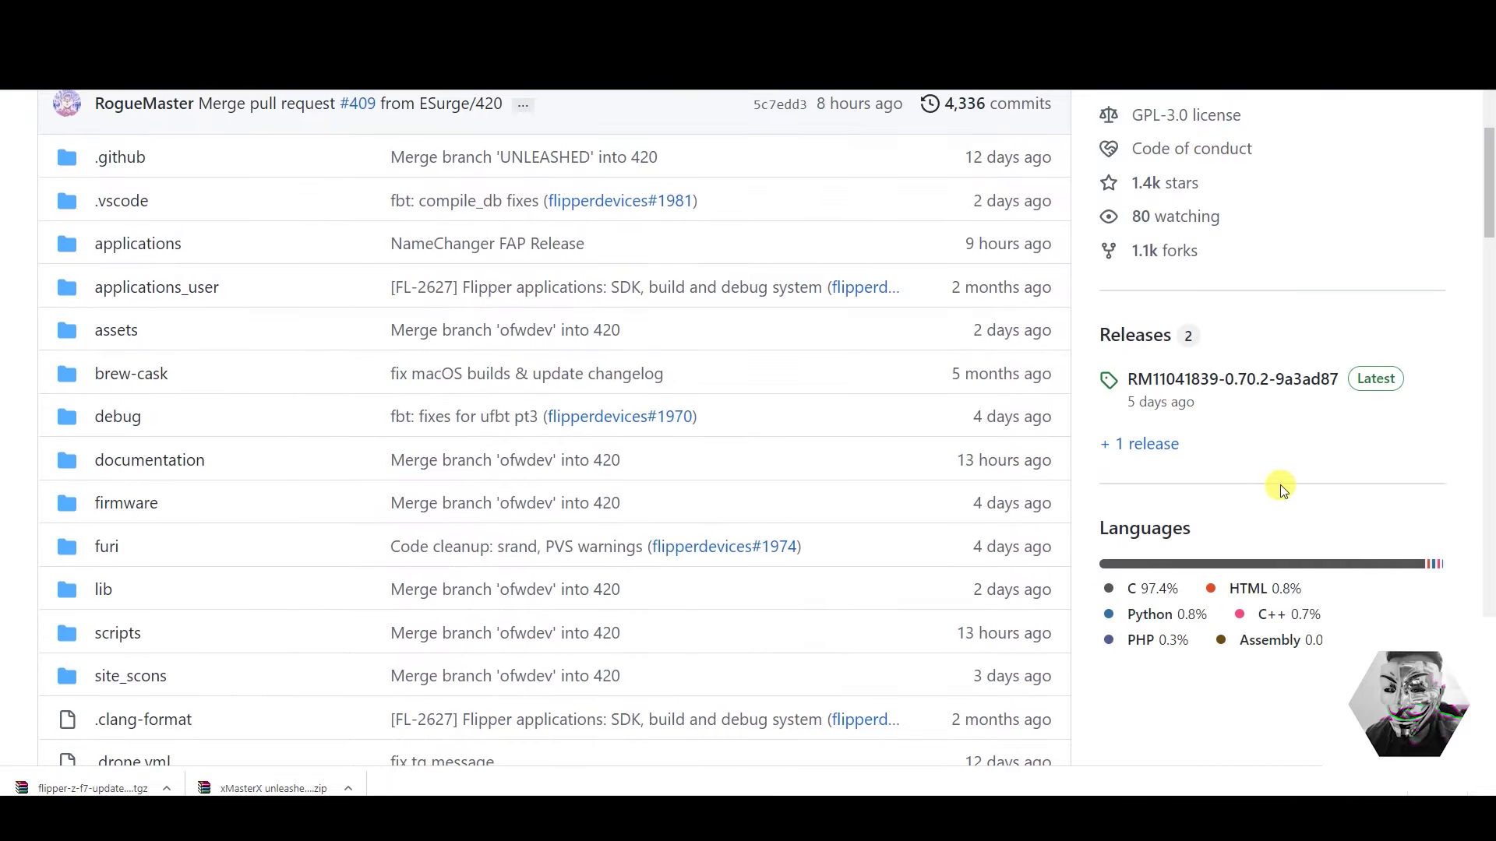
scroll(711, 434, up, 5)
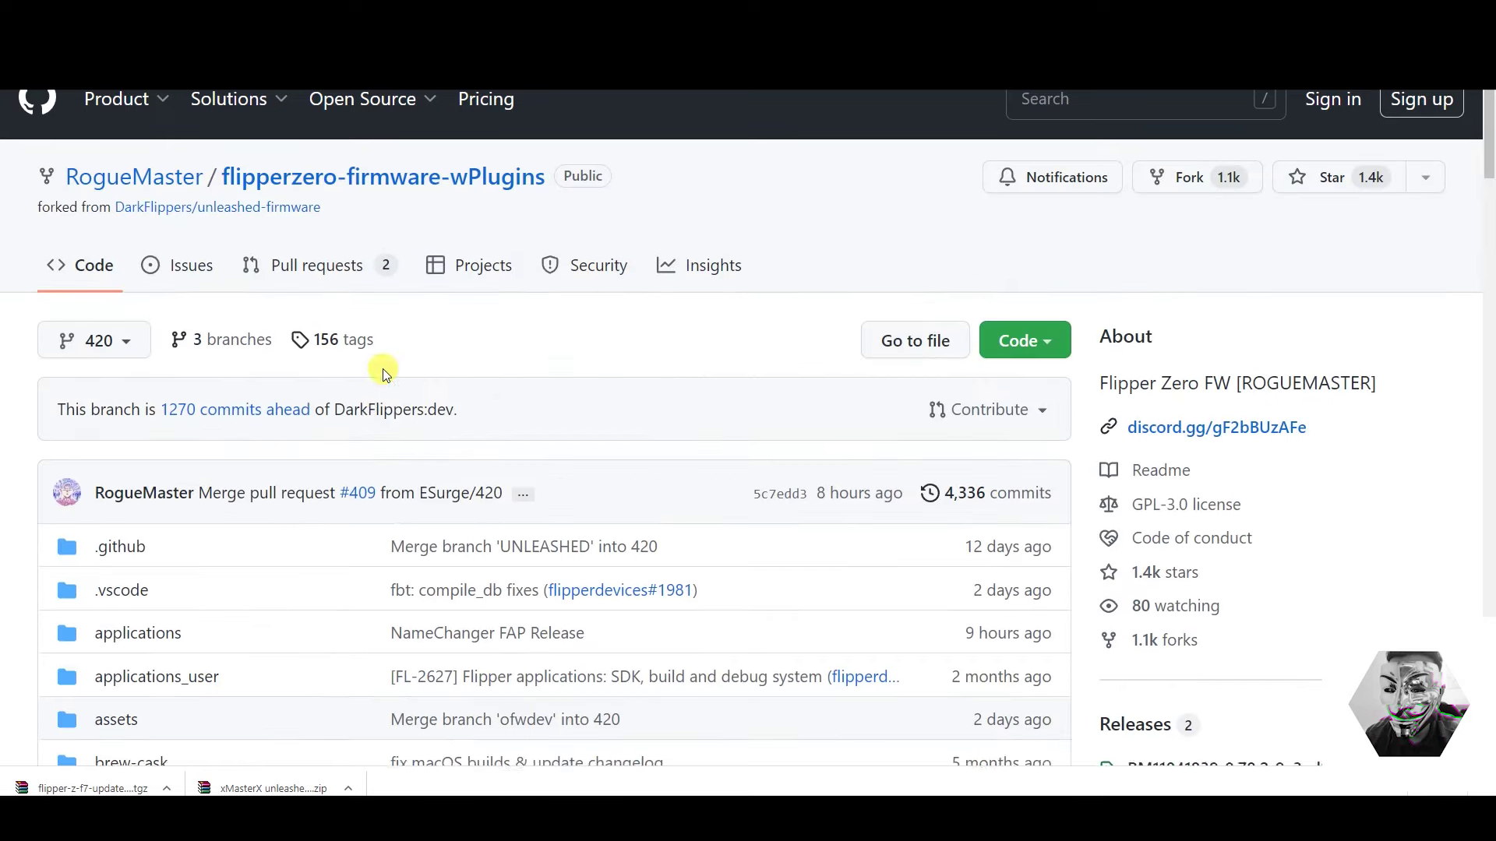
- Highlight the Known Issues: Chess, Updated Clock Animation and Fixed RFID notes in Latest Updates
scroll(382, 368, down, 20)
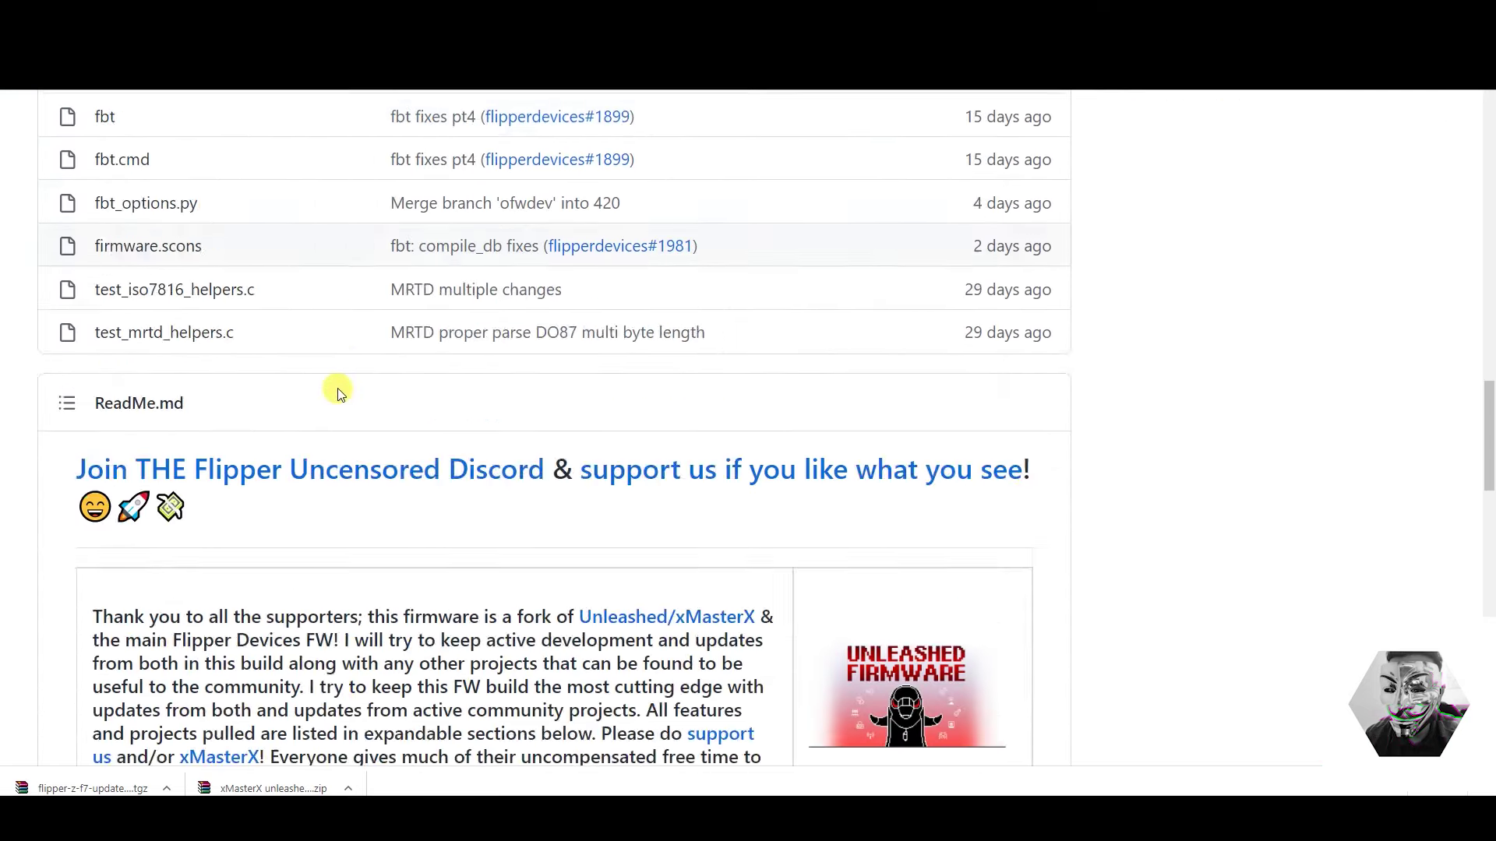
scroll(341, 394, down, 4)
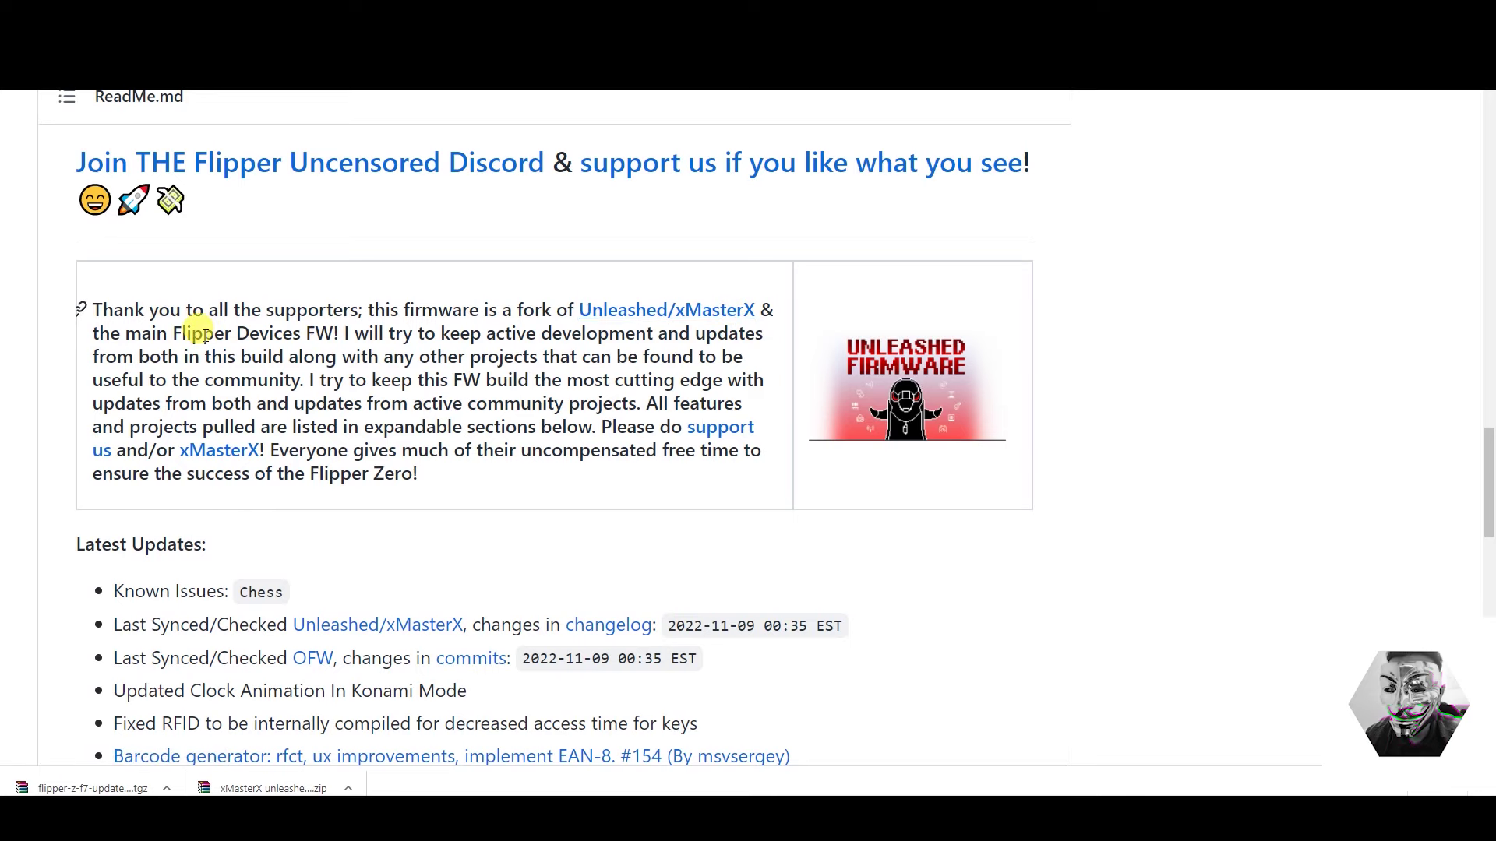
scroll(86, 491, down, 5)
scroll(69, 450, up, 2)
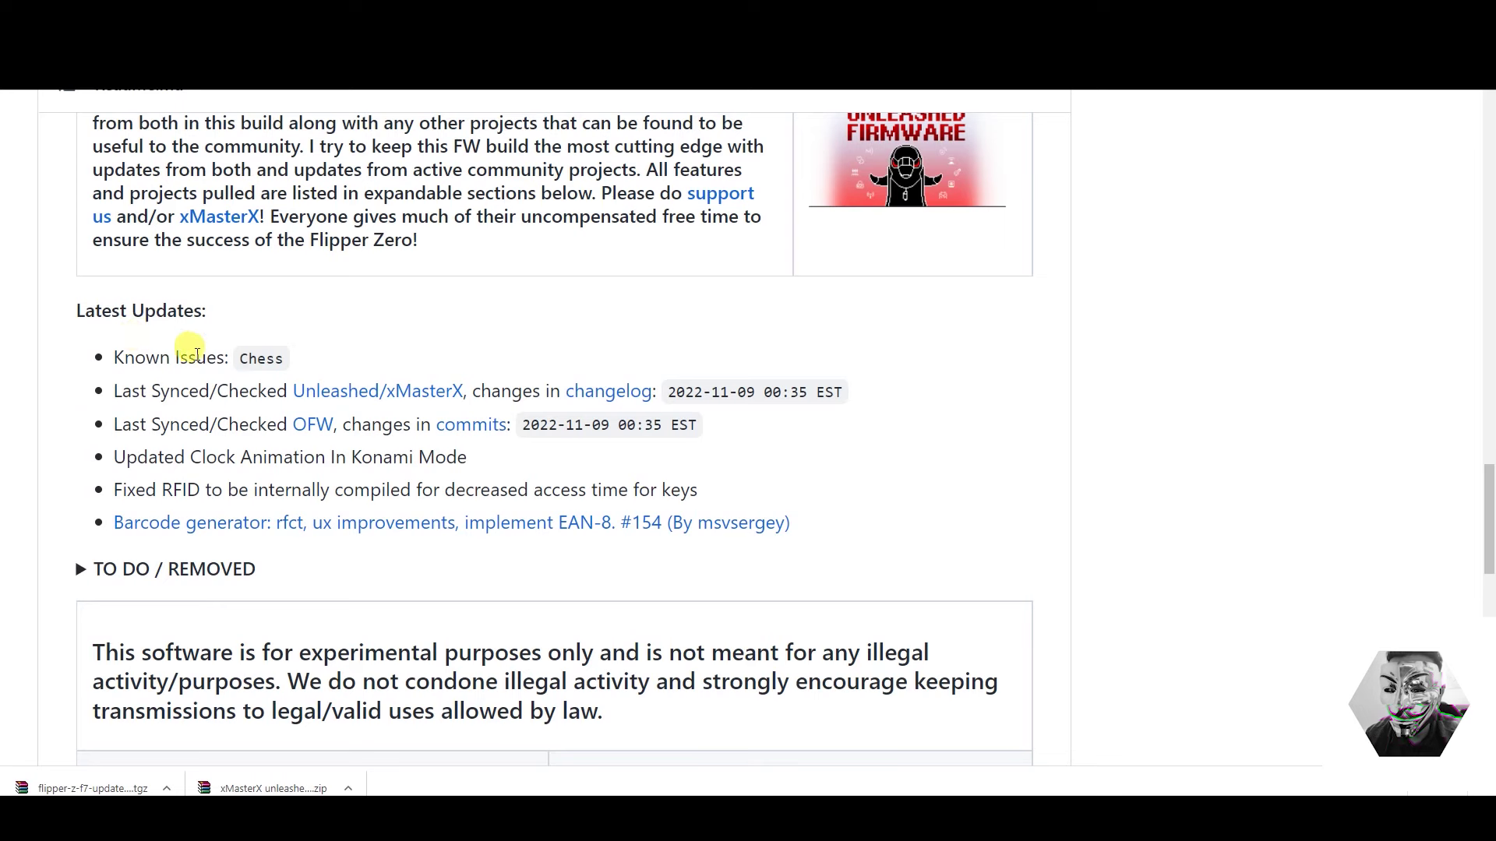
drag(115, 356, 300, 357)
click(319, 365)
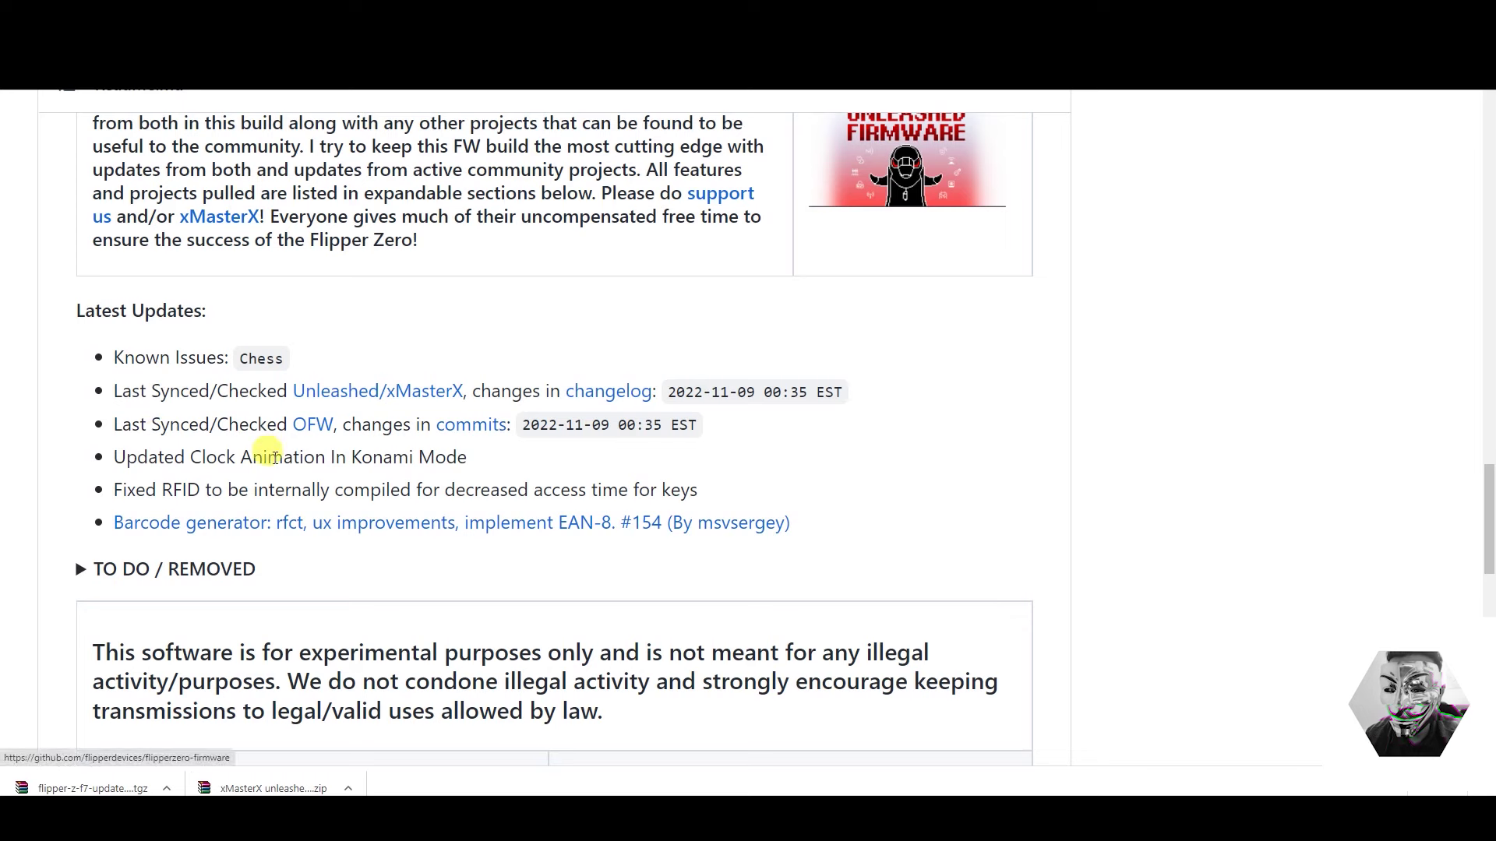
drag(150, 460, 432, 460)
click(470, 460)
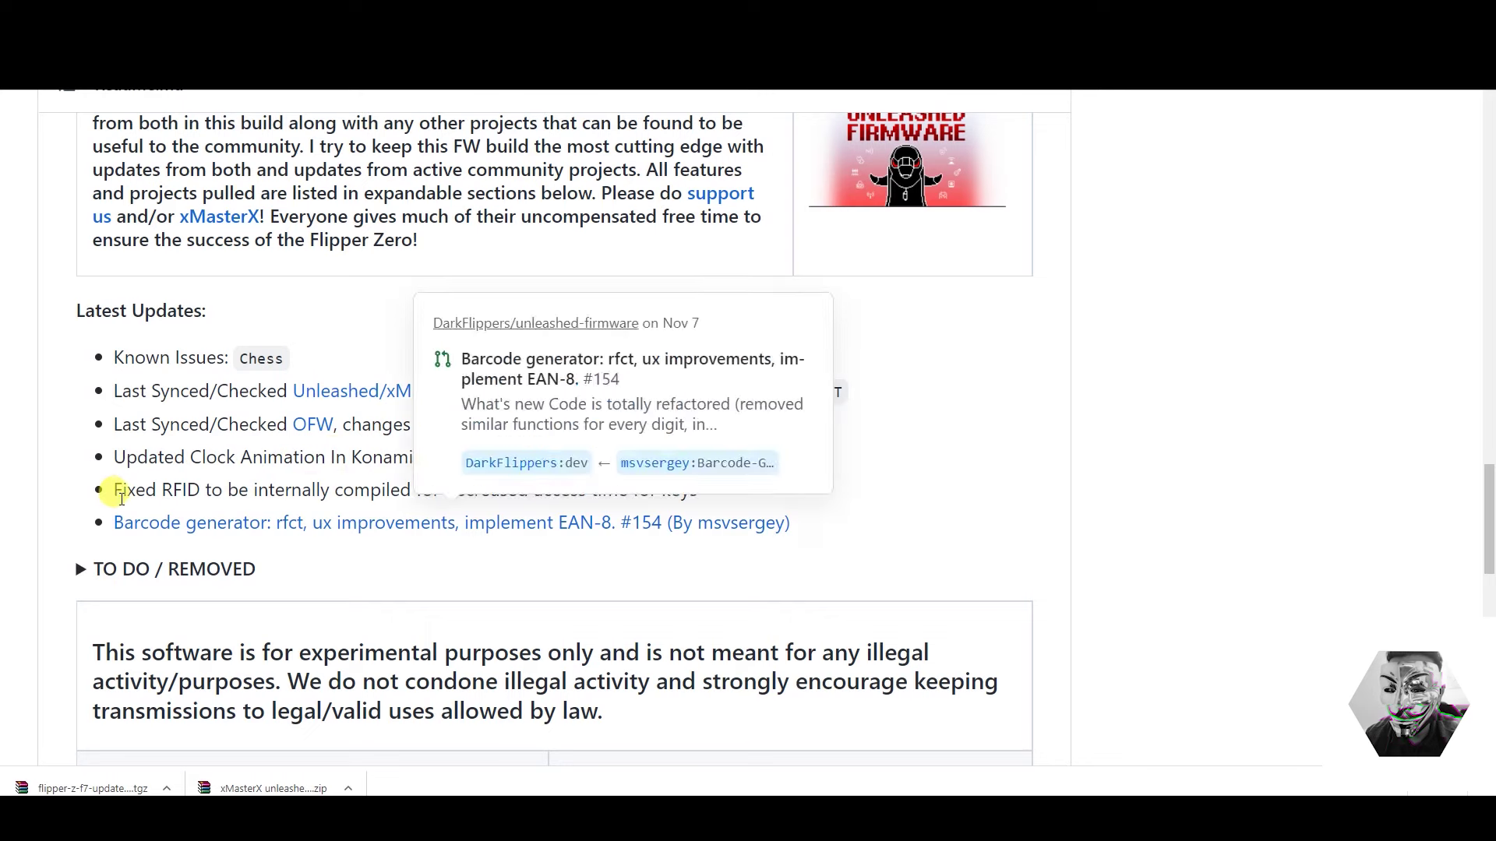
drag(117, 496, 158, 489)
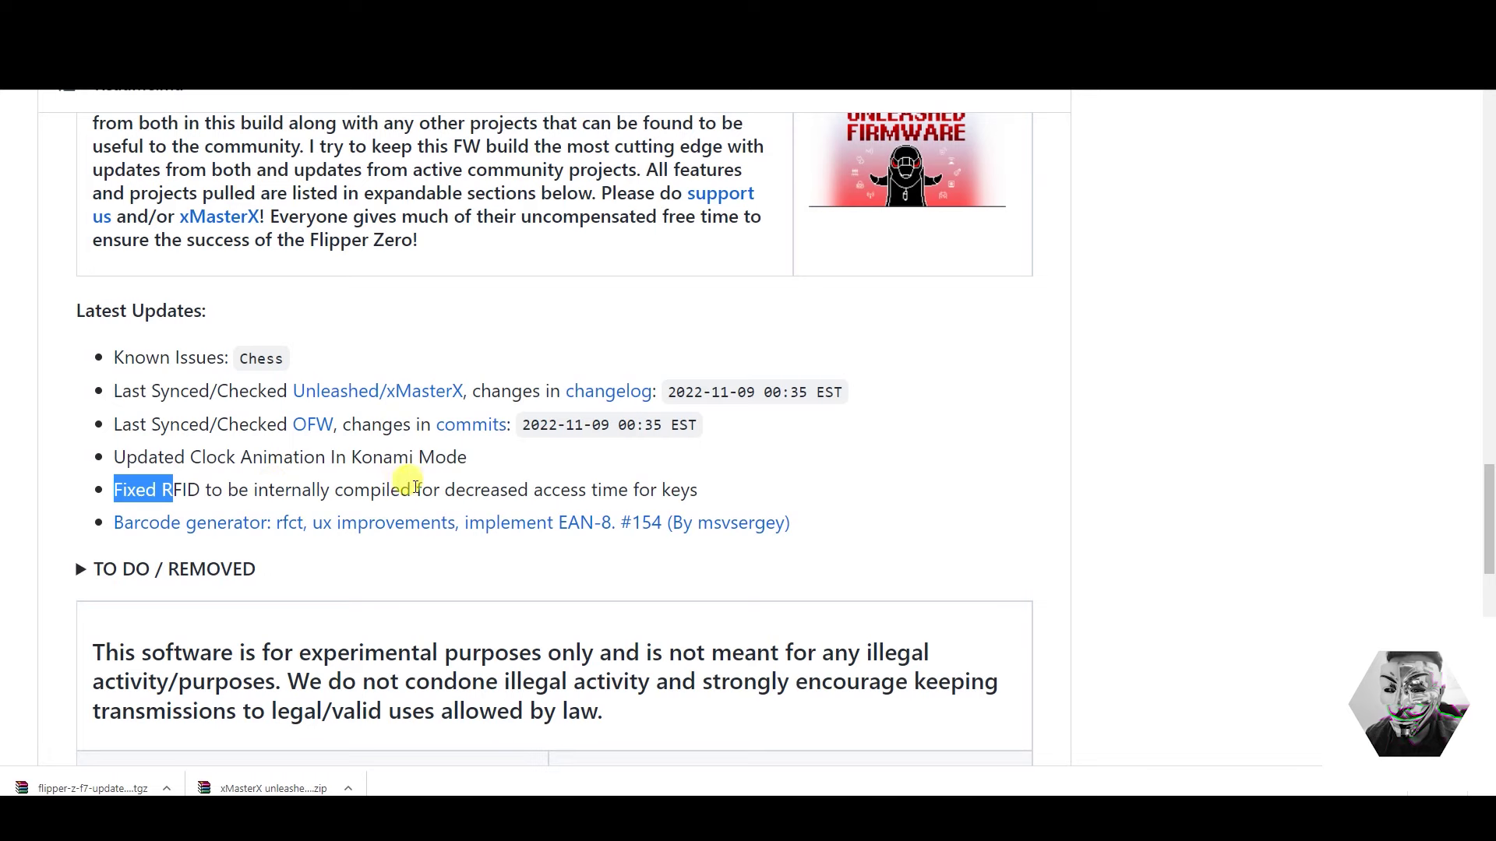
click(711, 489)
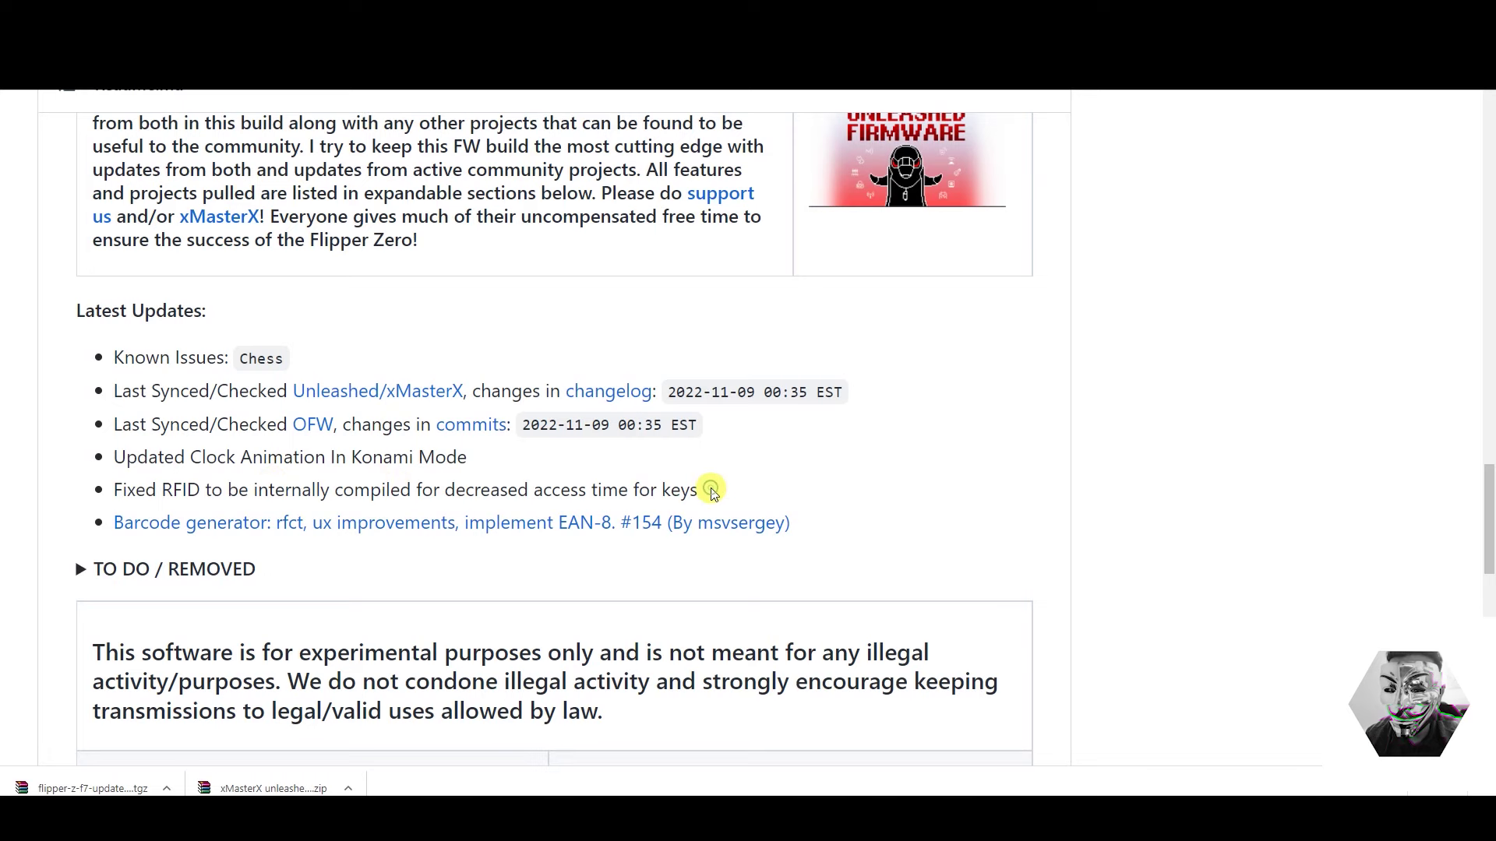
- Expand TO DO / REMOVED and scroll down to the games-only mode note
scroll(40, 424, down, 3)
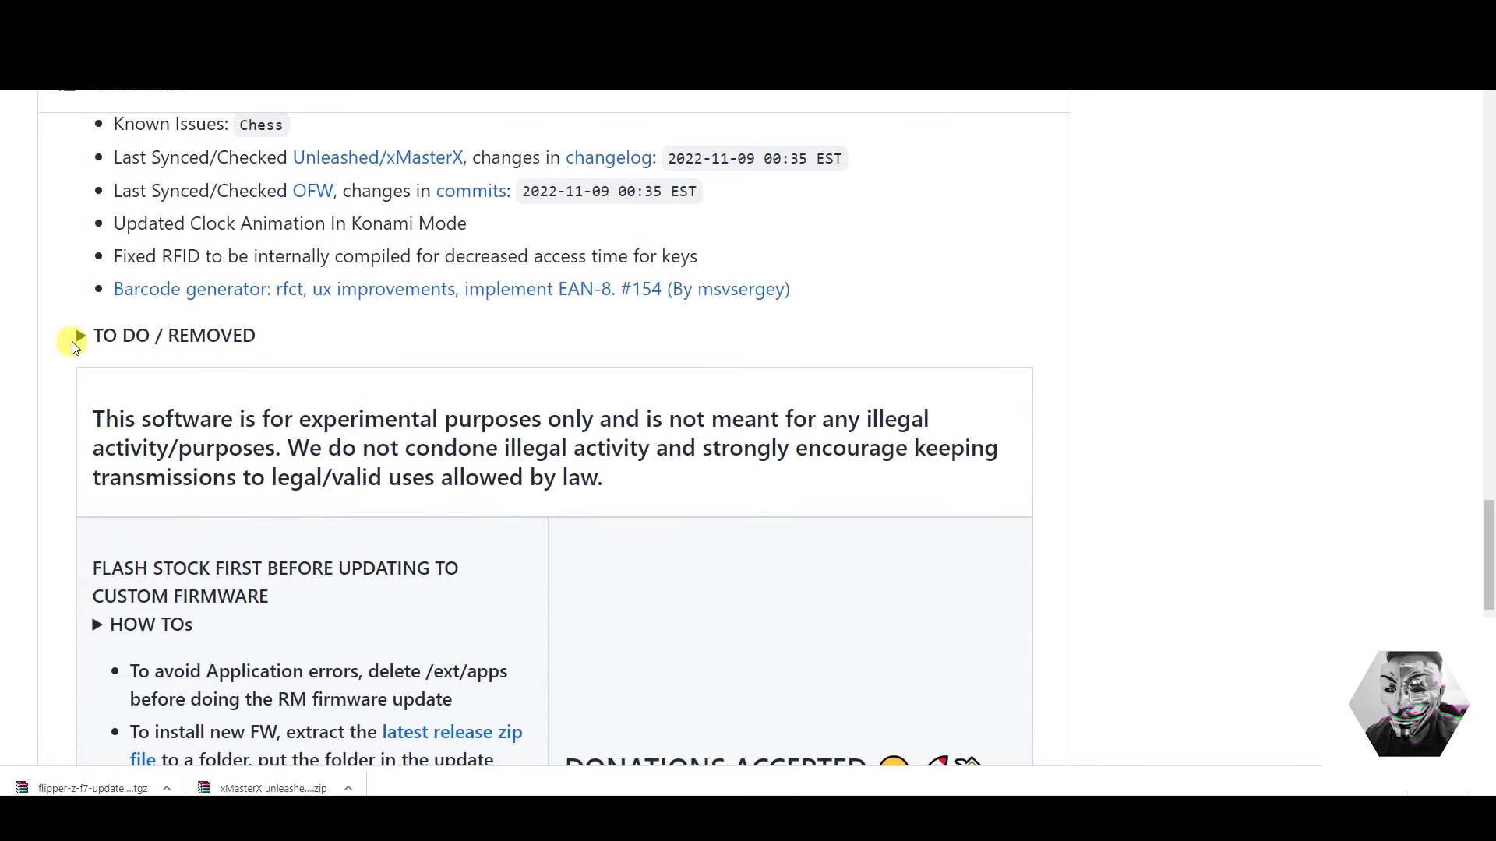
click(79, 340)
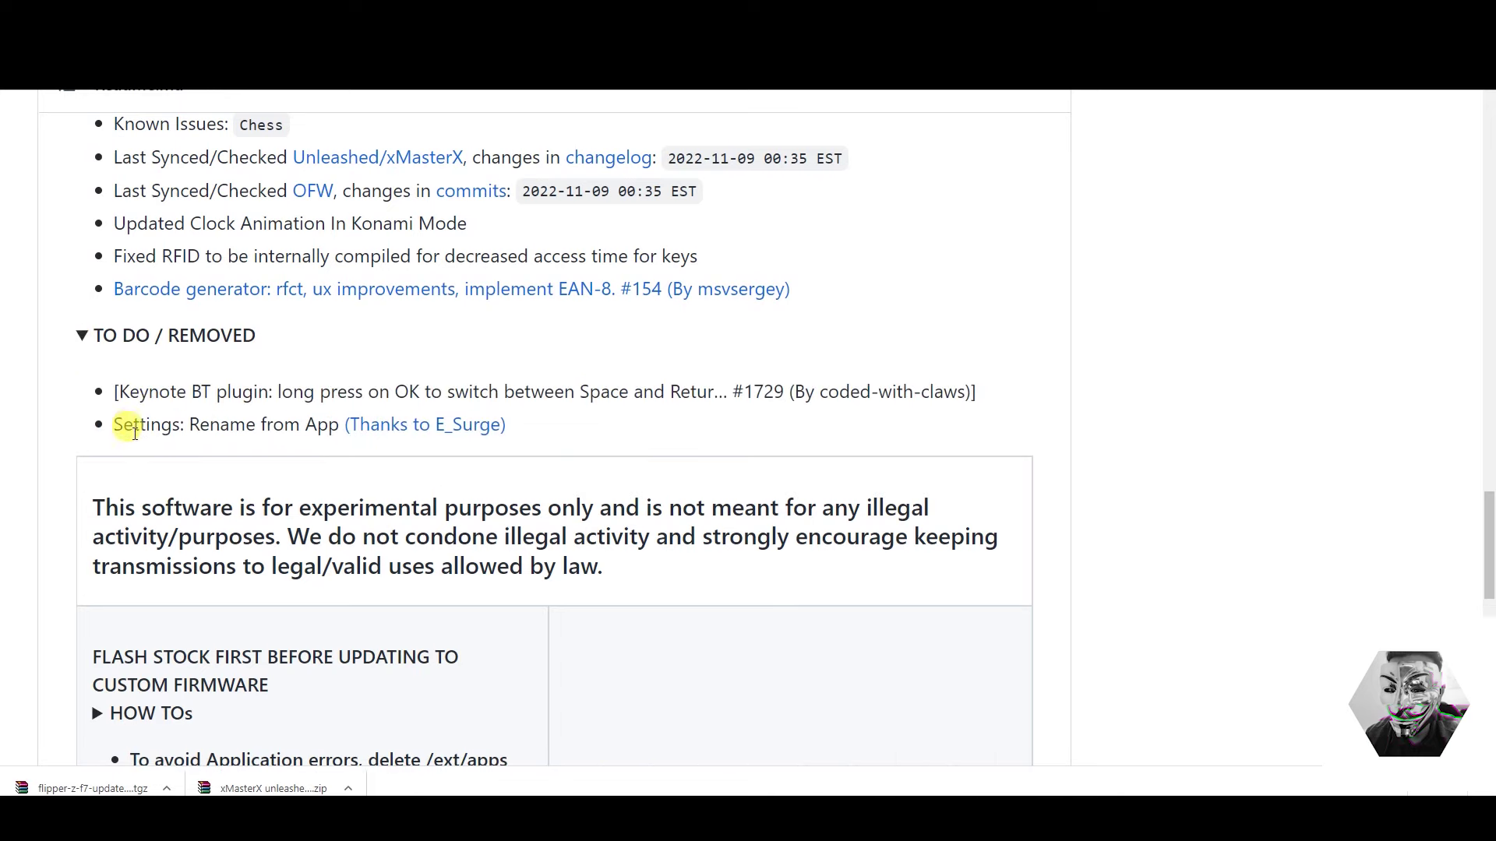
scroll(137, 430, down, 4)
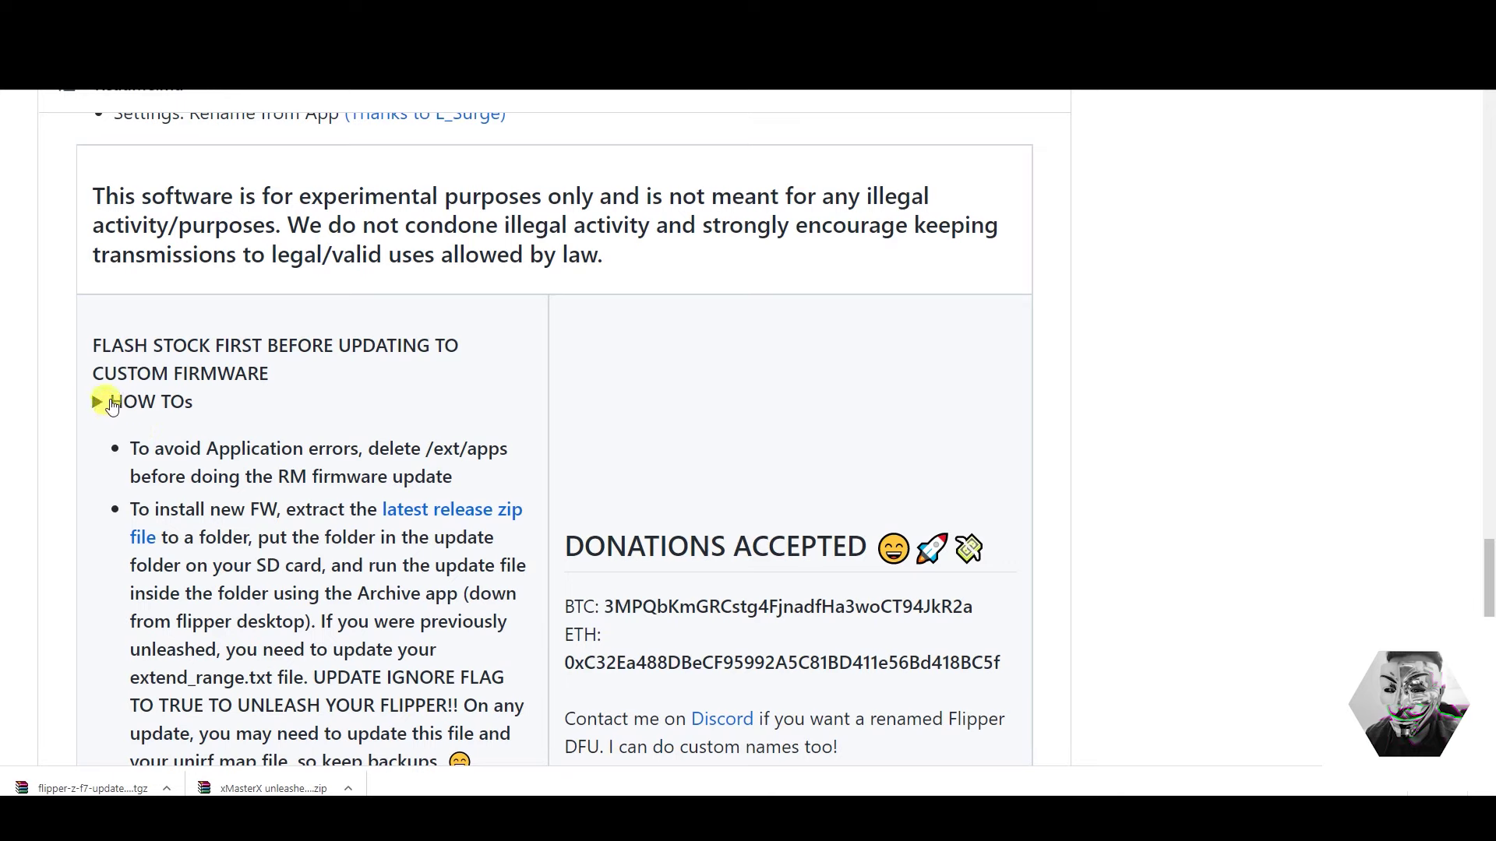
scroll(103, 389, down, 2)
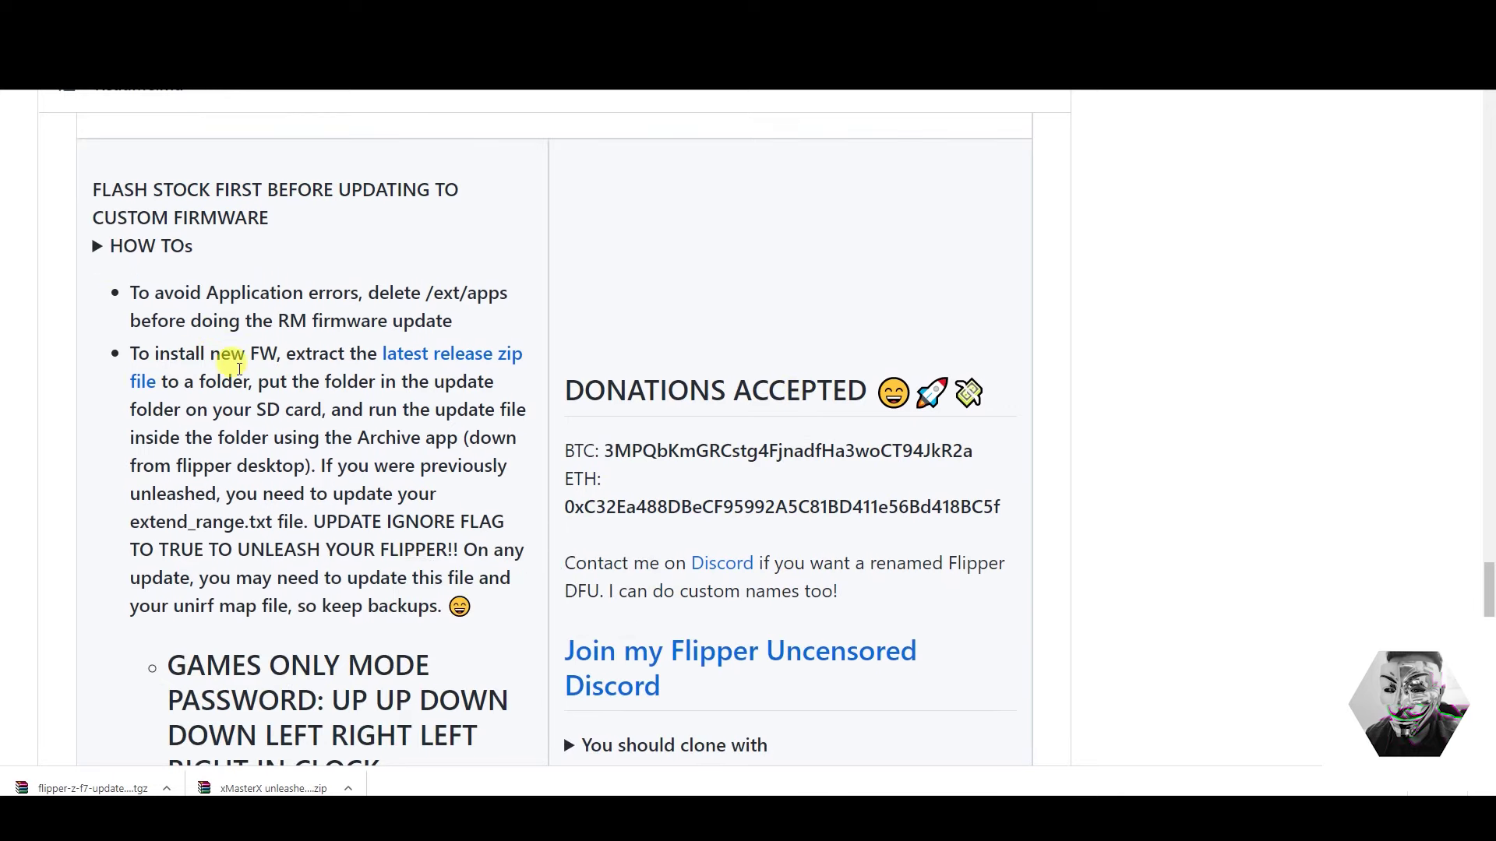
scroll(204, 337, down, 2)
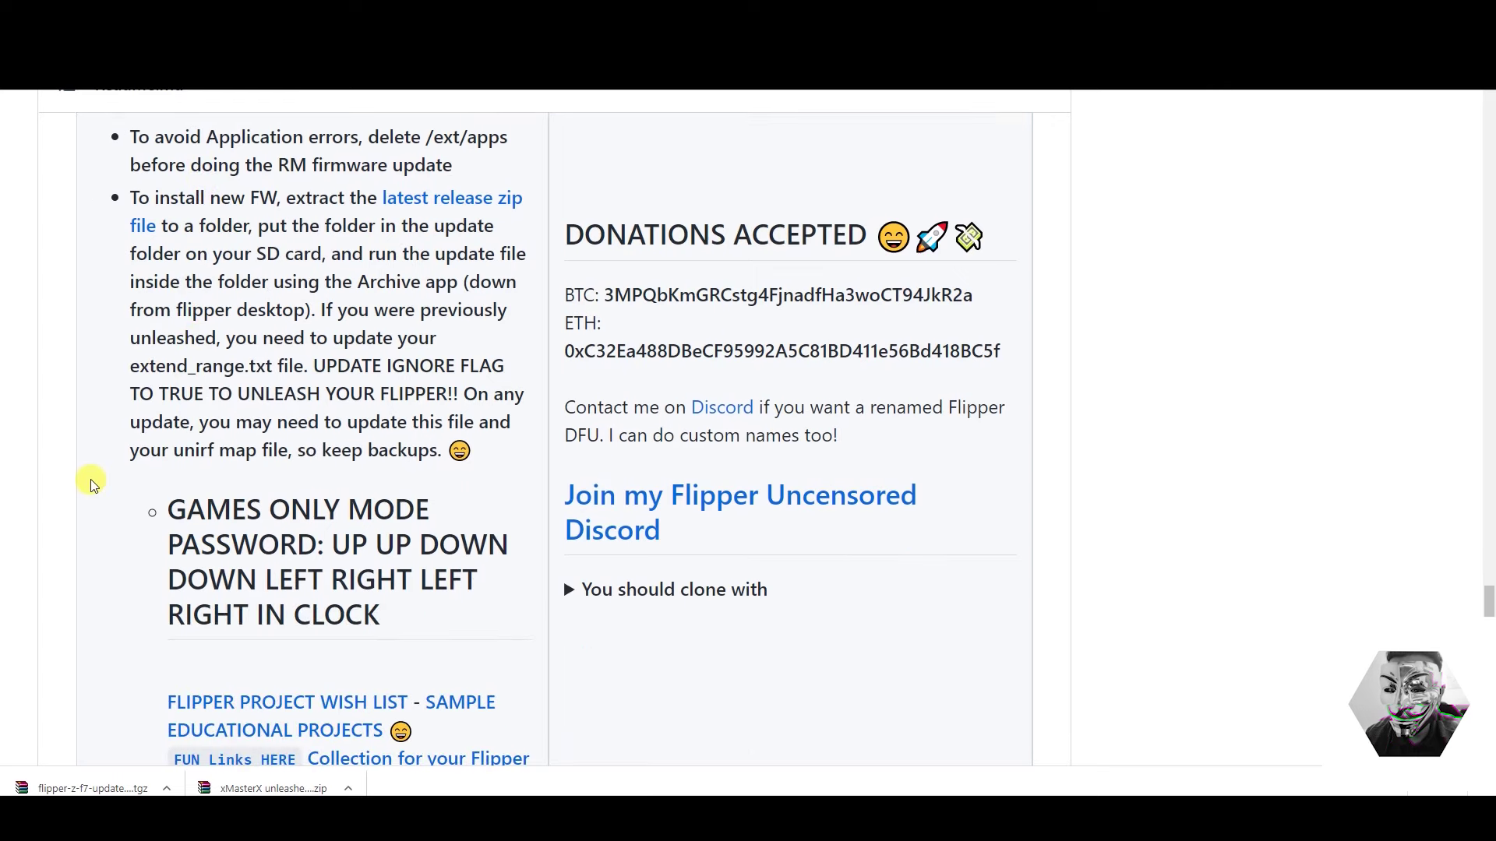
scroll(92, 483, down, 2)
drag(171, 352, 375, 458)
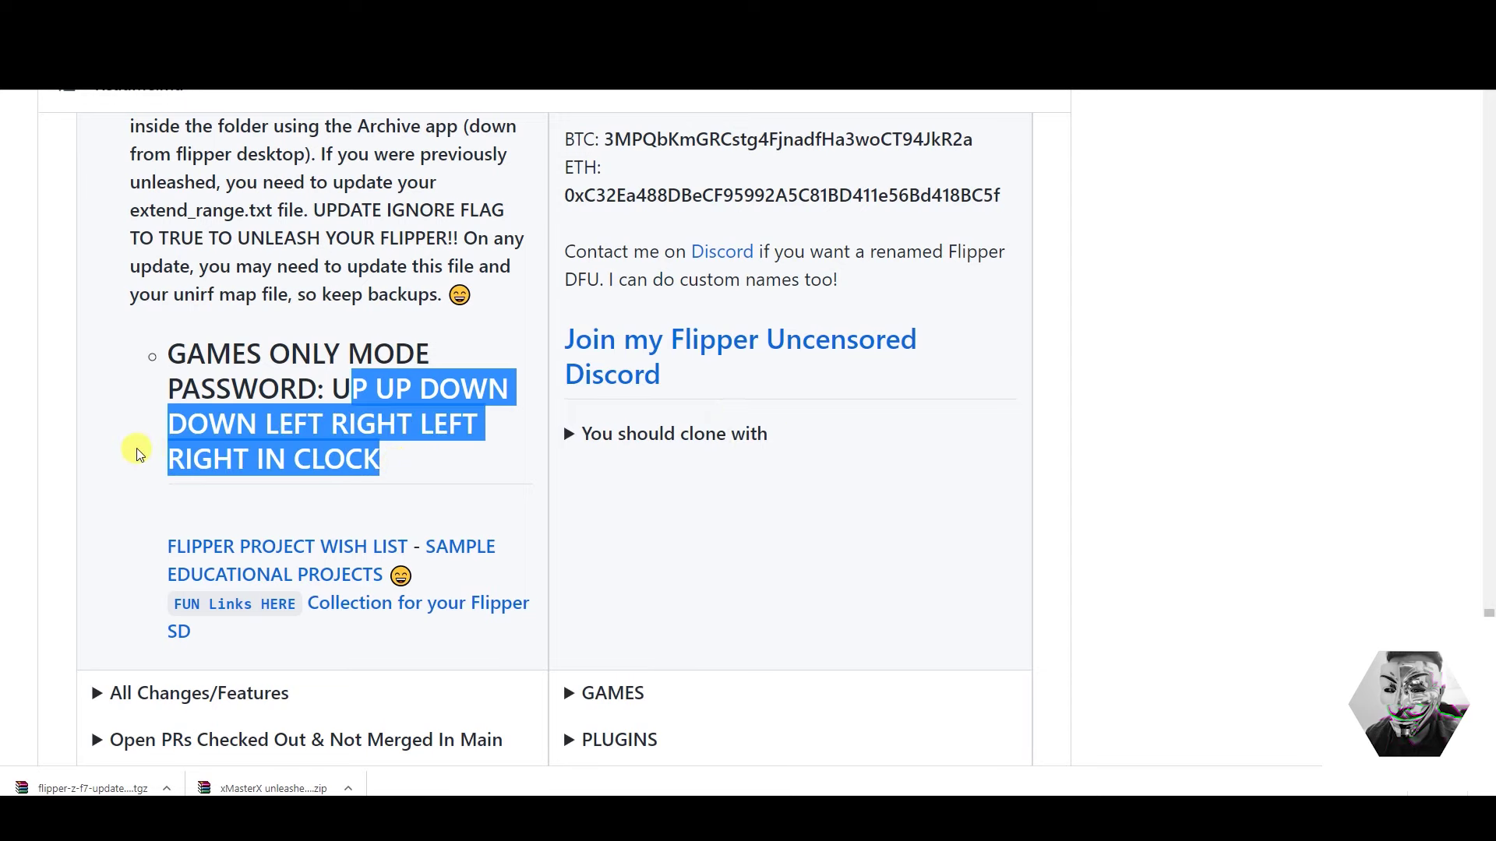
click(138, 455)
scroll(141, 463, down, 3)
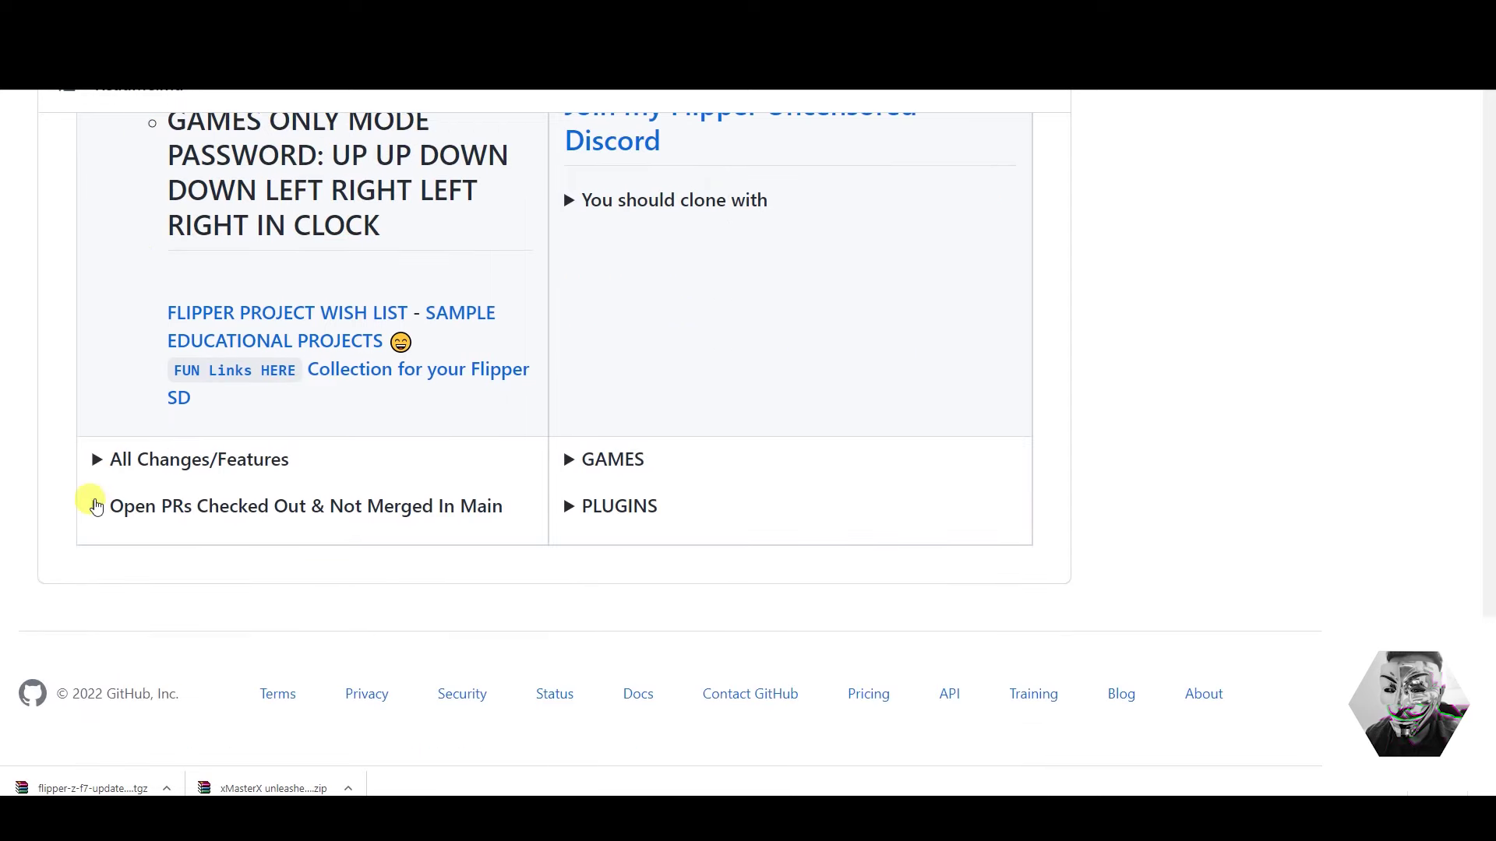
click(95, 505)
click(97, 462)
scroll(100, 487, down, 2)
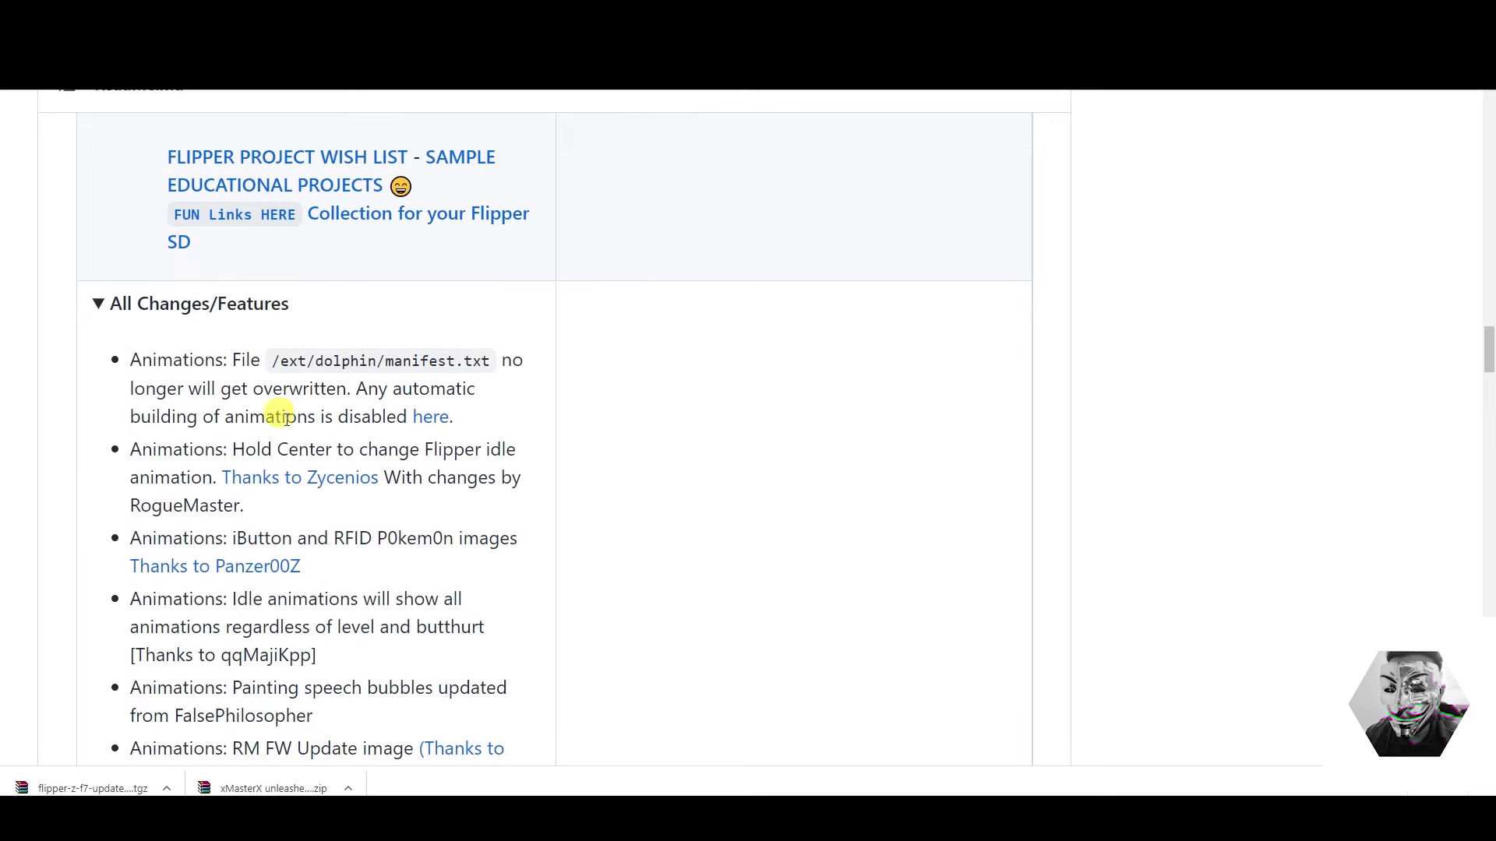
scroll(284, 417, down, 2)
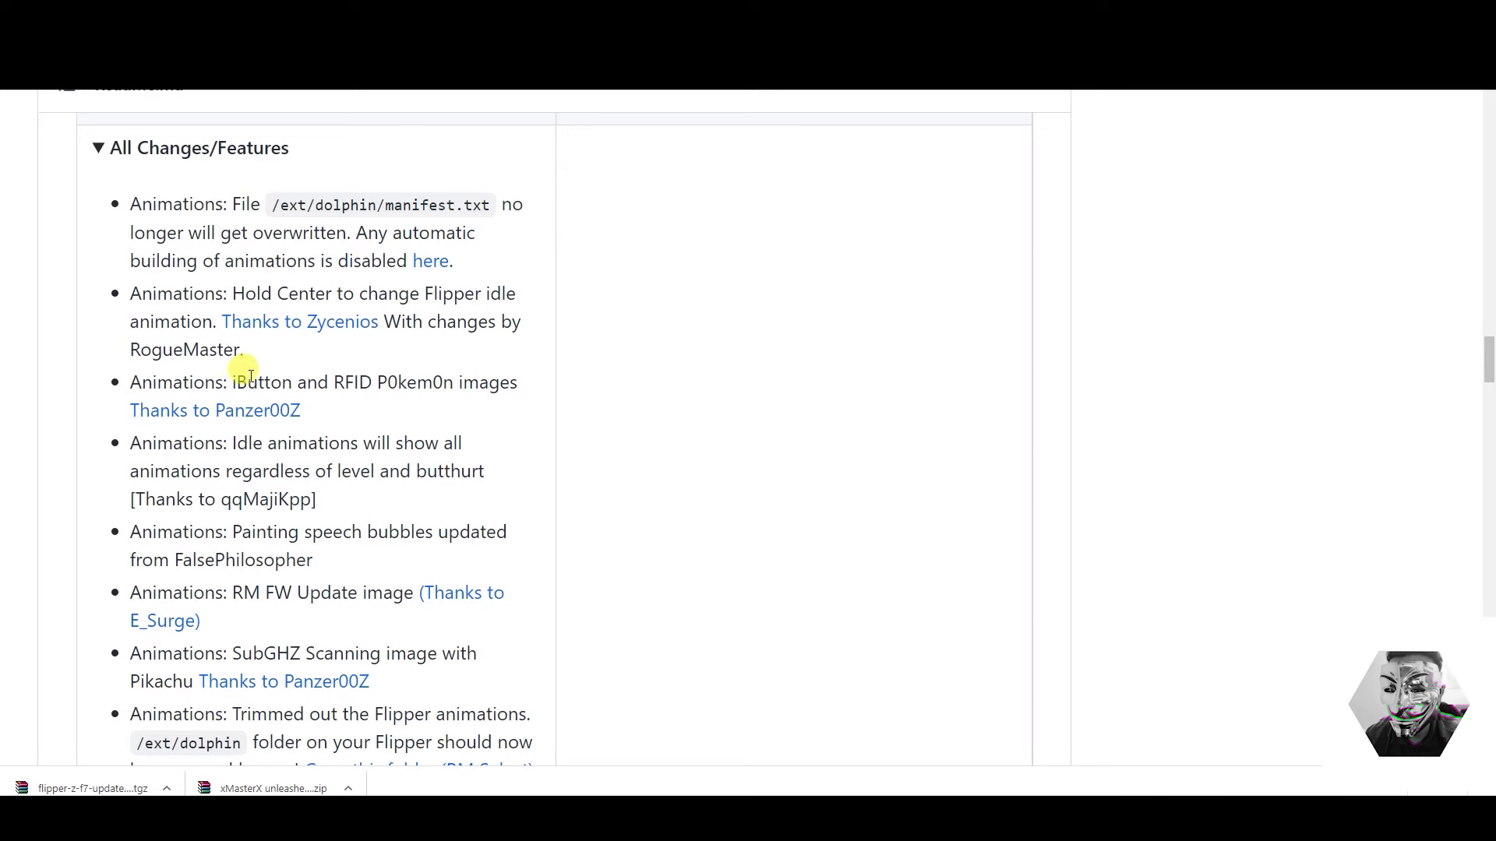
drag(236, 377, 329, 376)
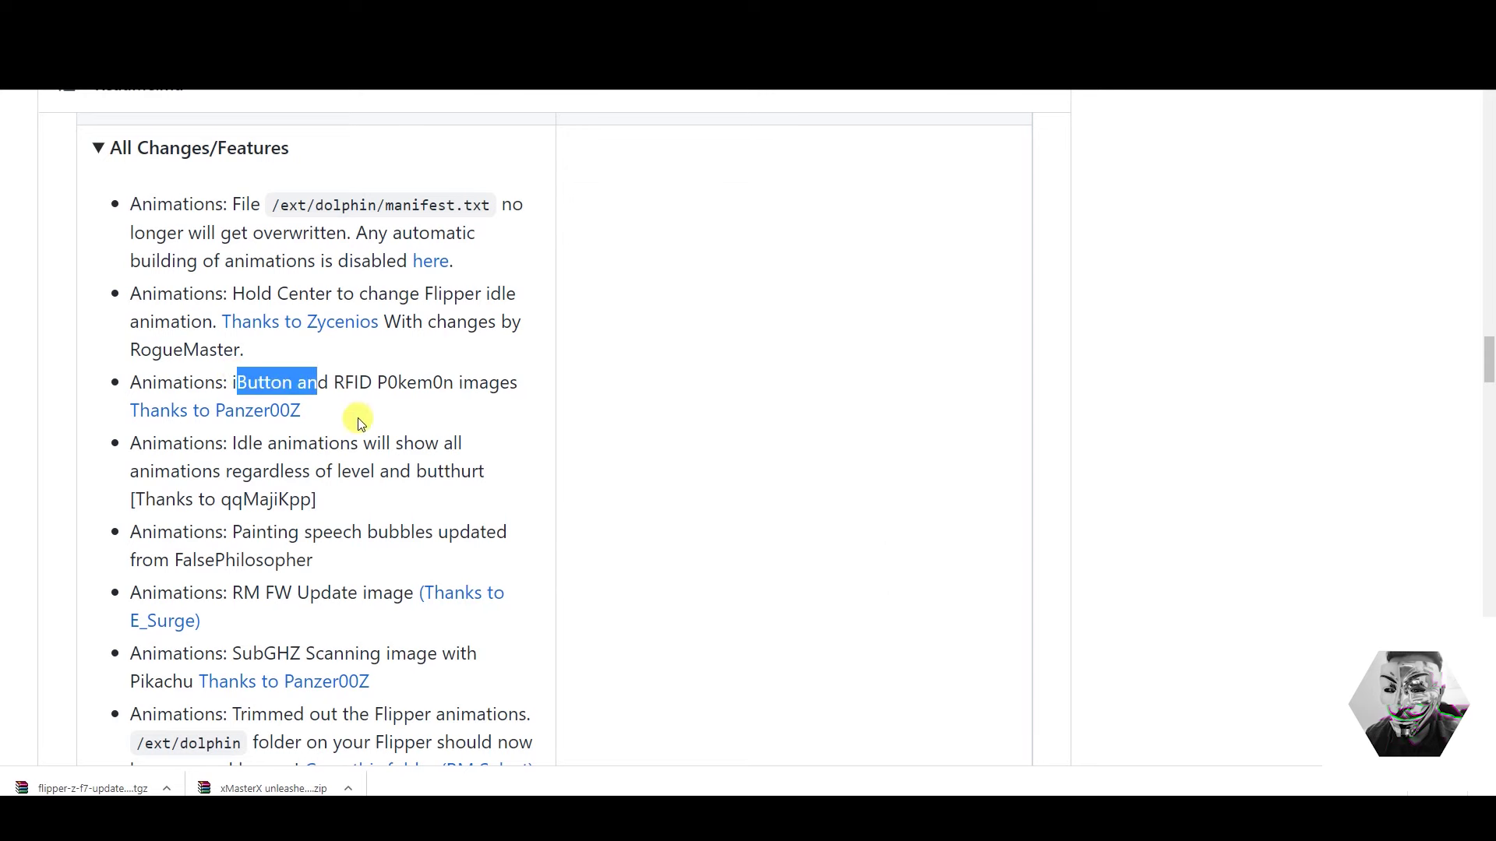
scroll(125, 460, down, 2)
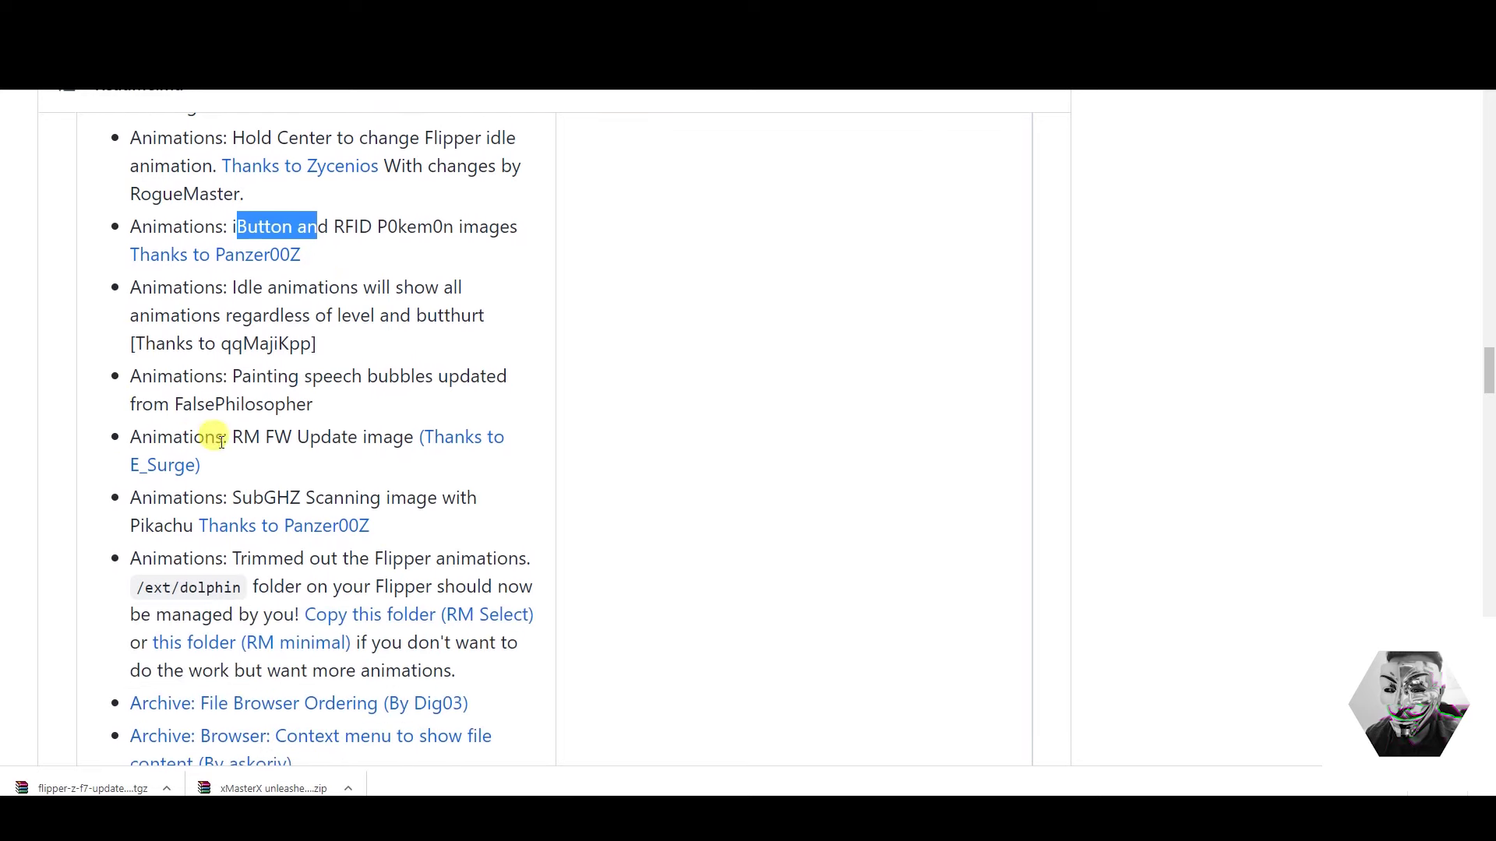
scroll(194, 428, down, 1)
drag(164, 448, 121, 449)
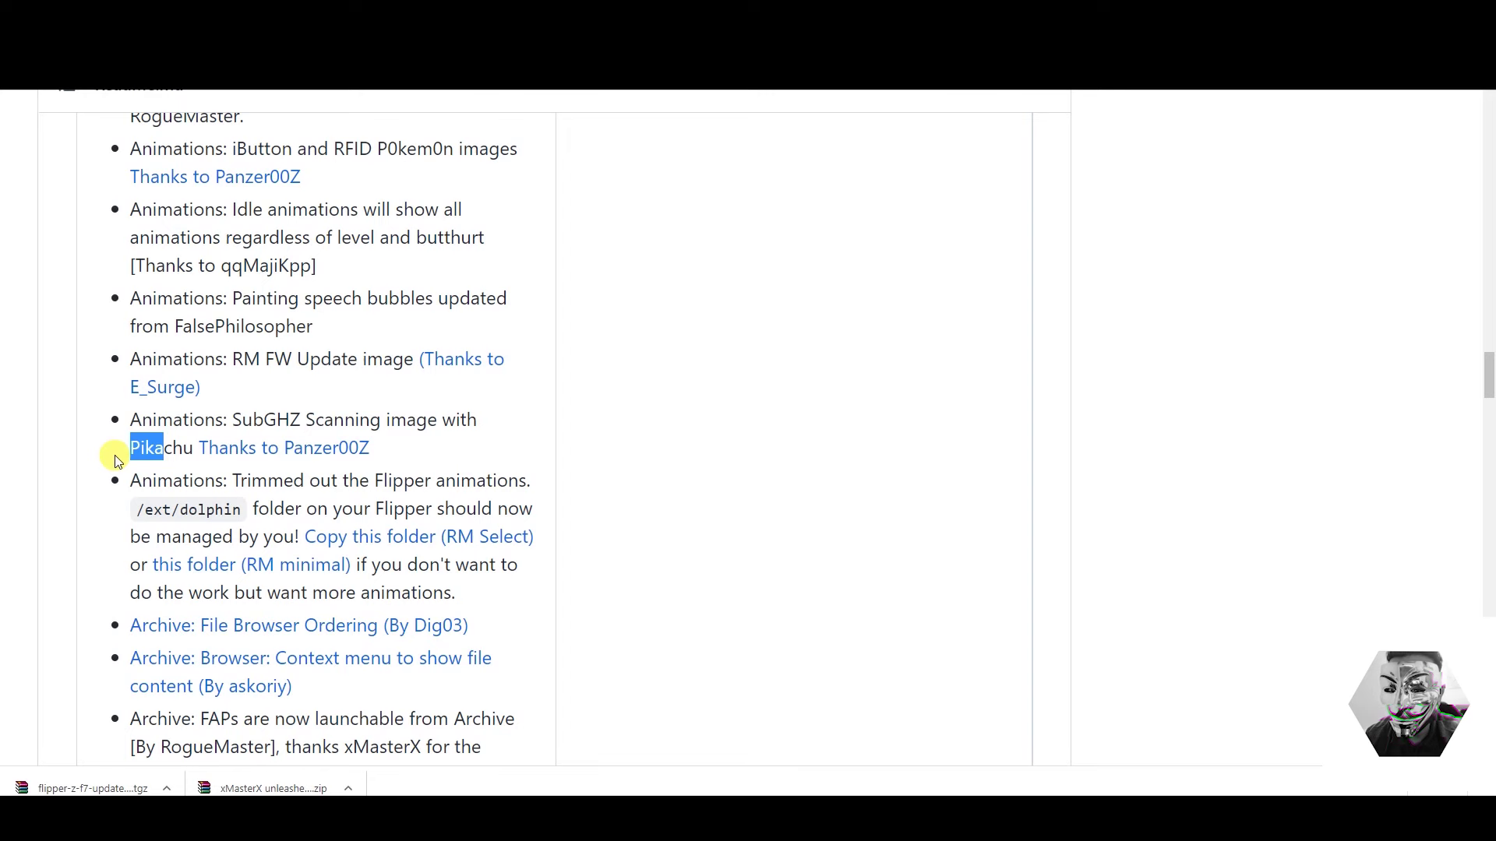
scroll(115, 461, down, 2)
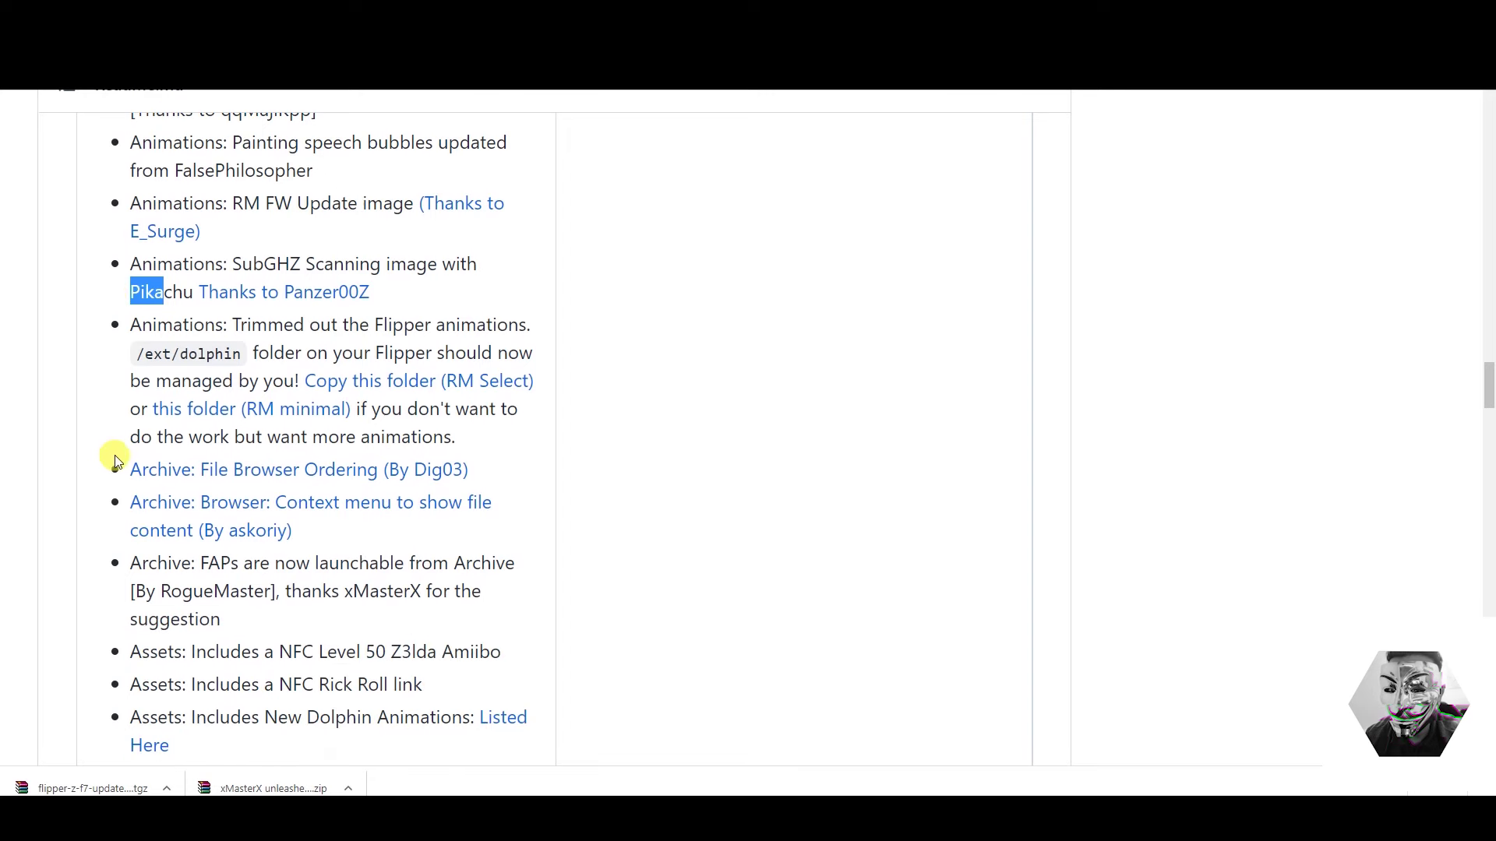
scroll(114, 462, down, 3)
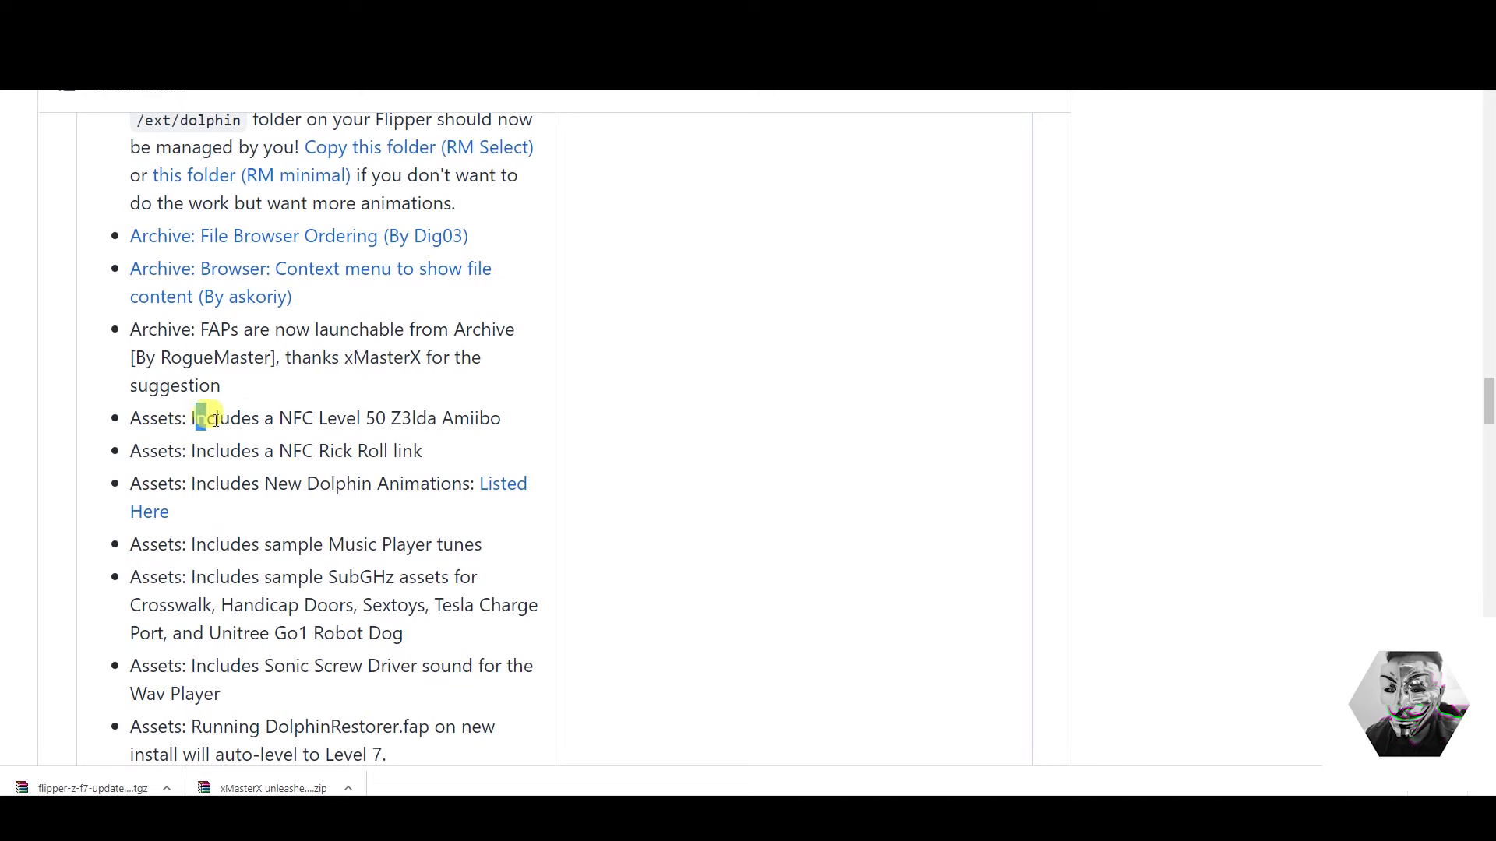
drag(224, 420, 332, 421)
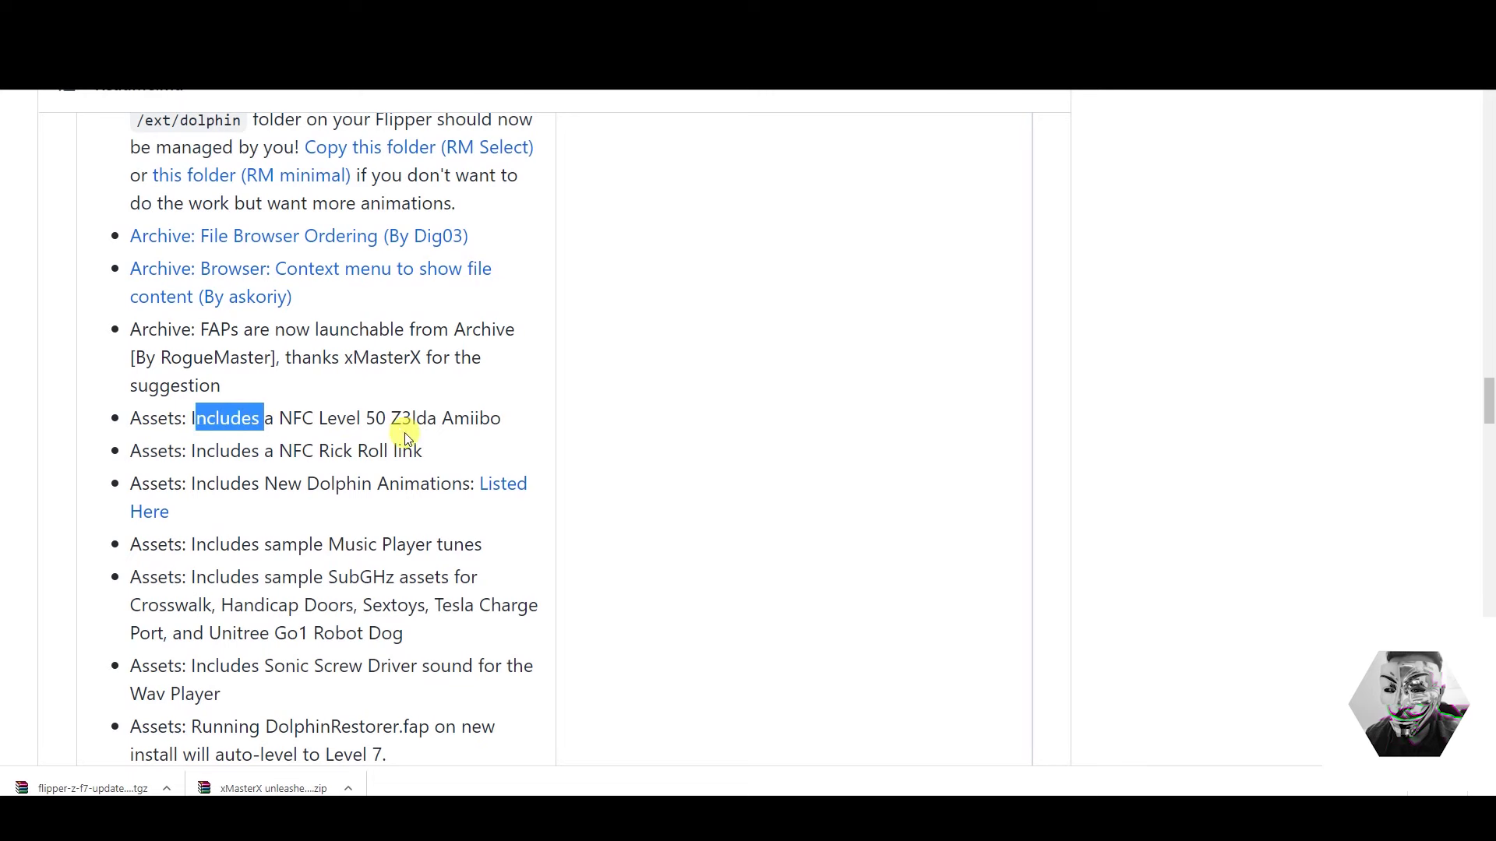
scroll(235, 430, down, 1)
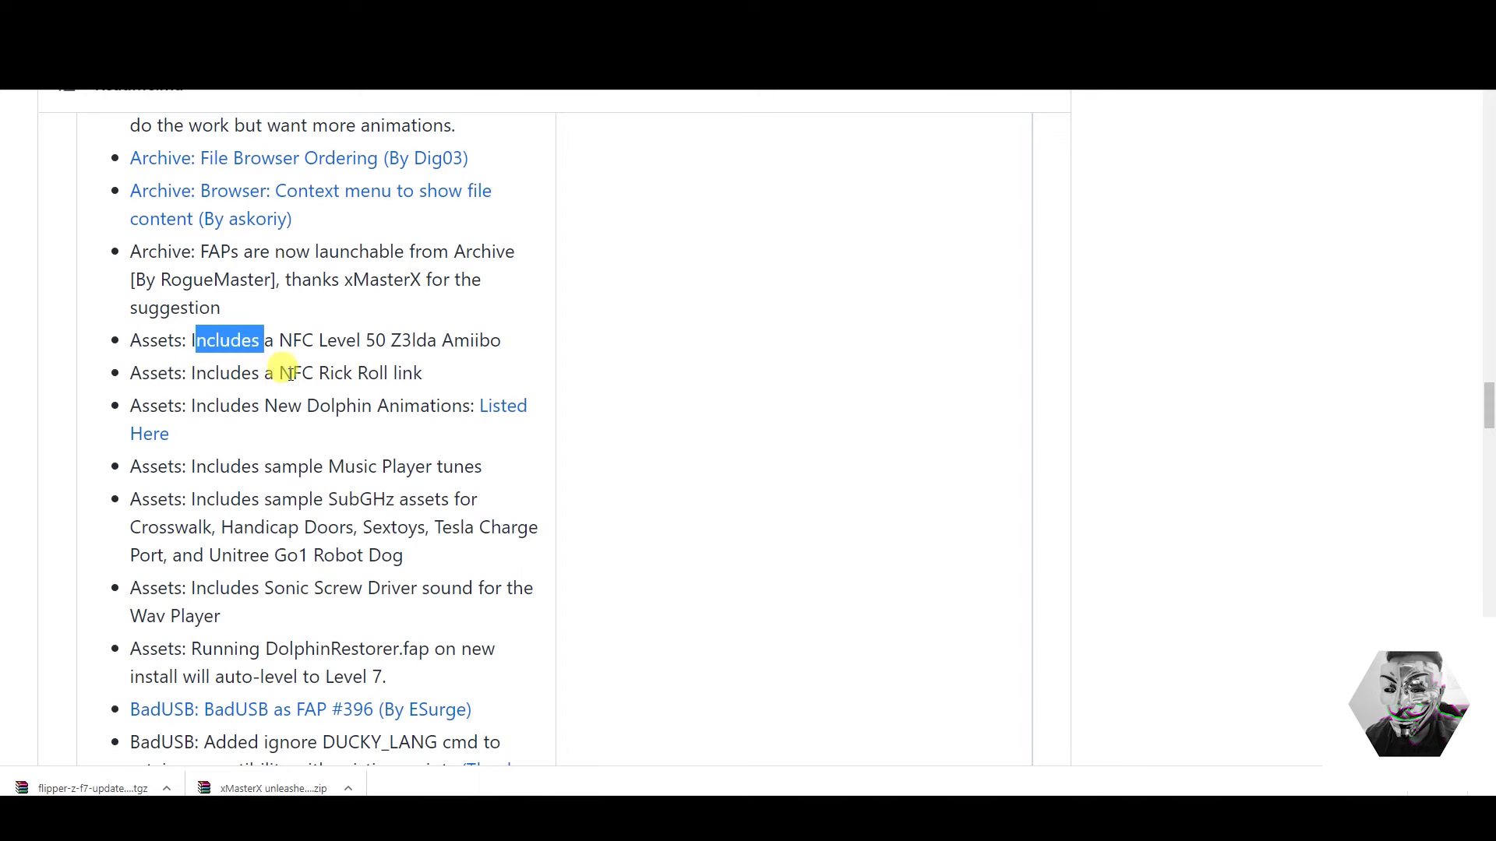
drag(290, 374, 427, 371)
click(435, 373)
scroll(190, 394, down, 2)
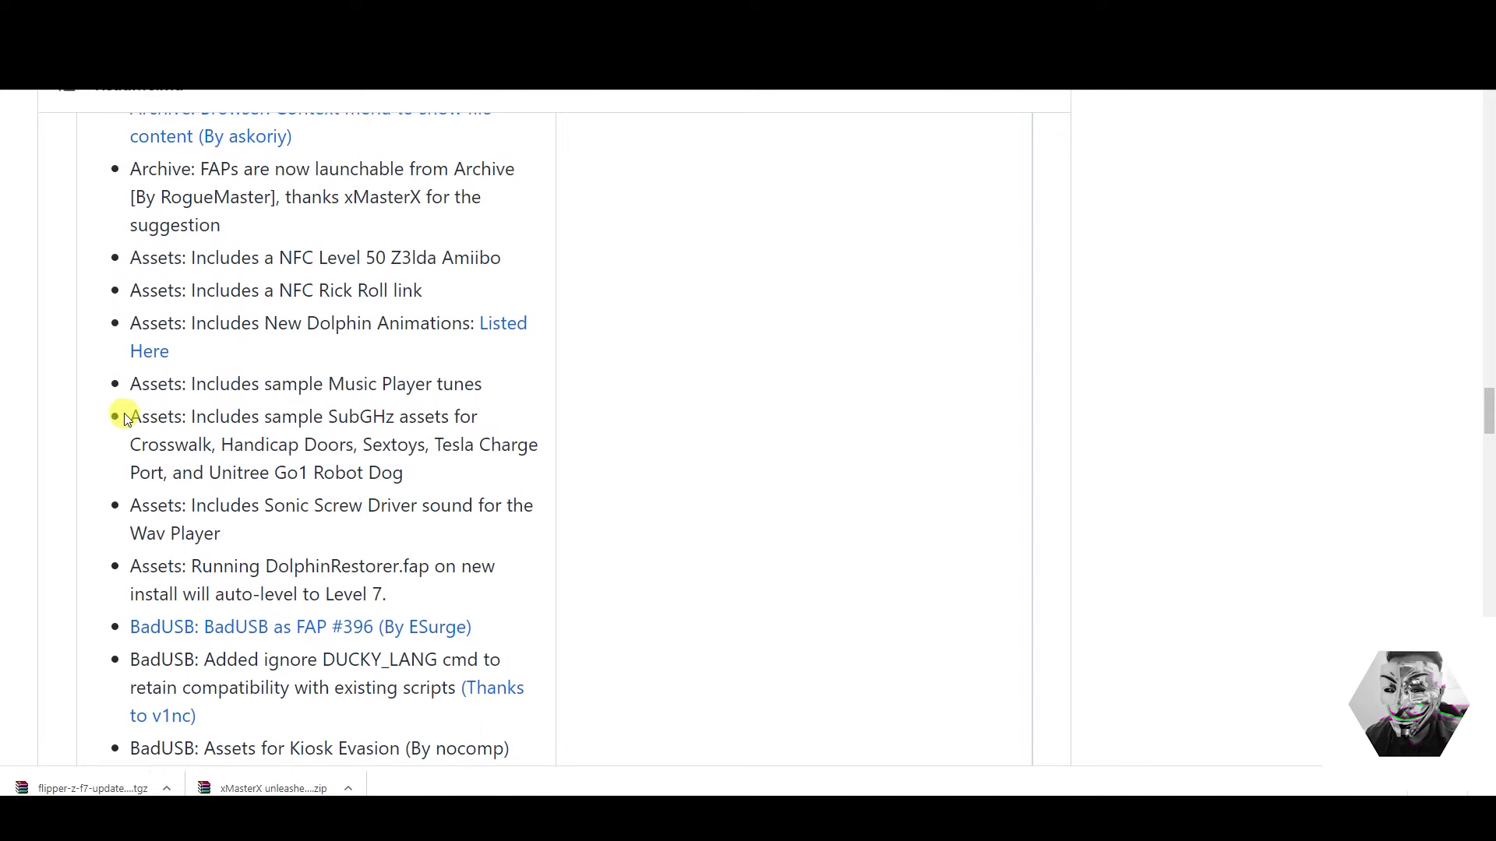
scroll(125, 419, down, 1)
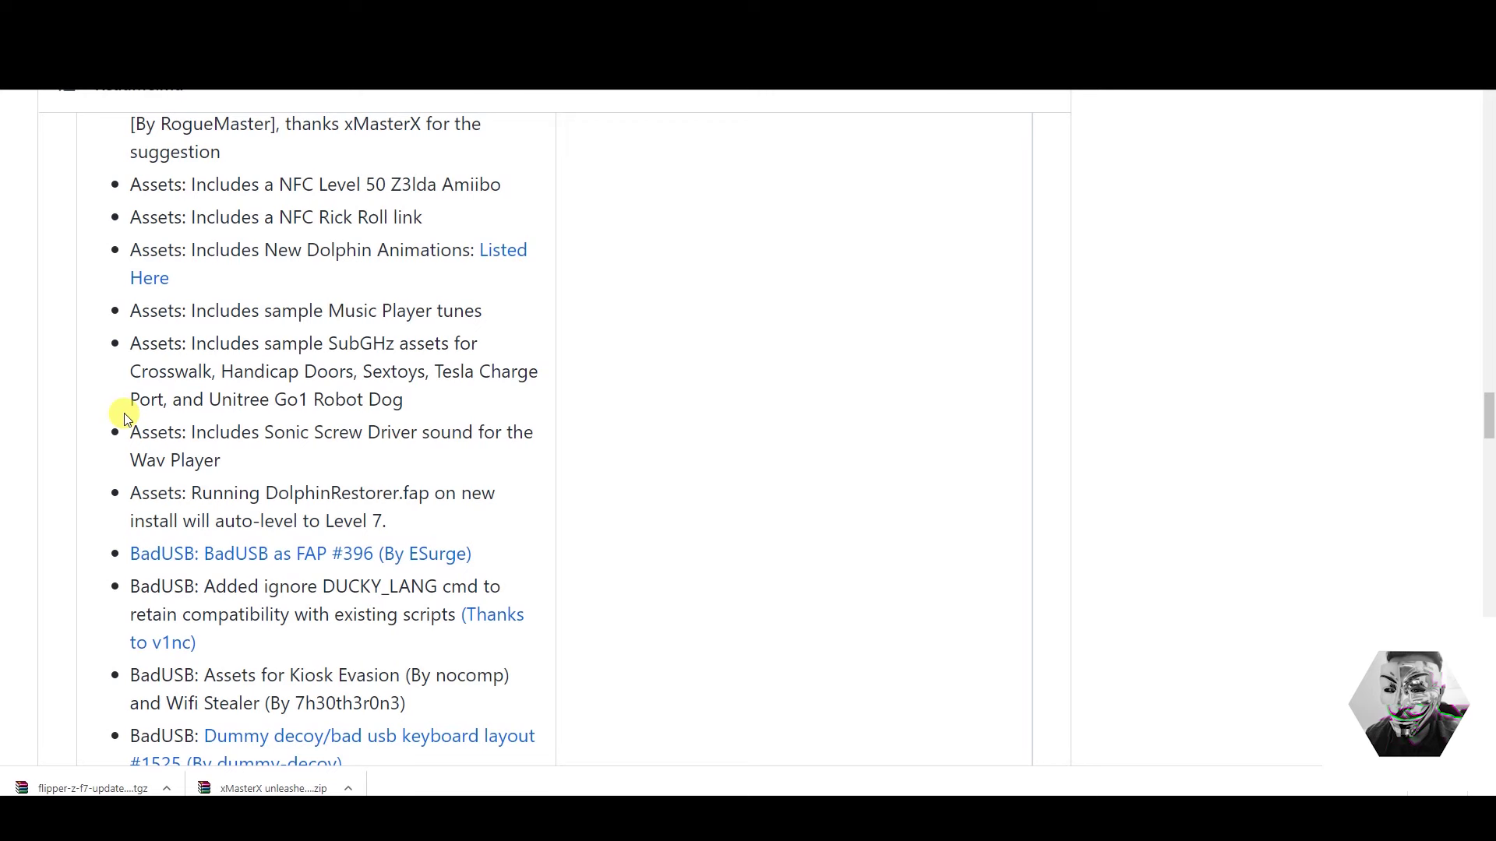
scroll(125, 418, down, 1)
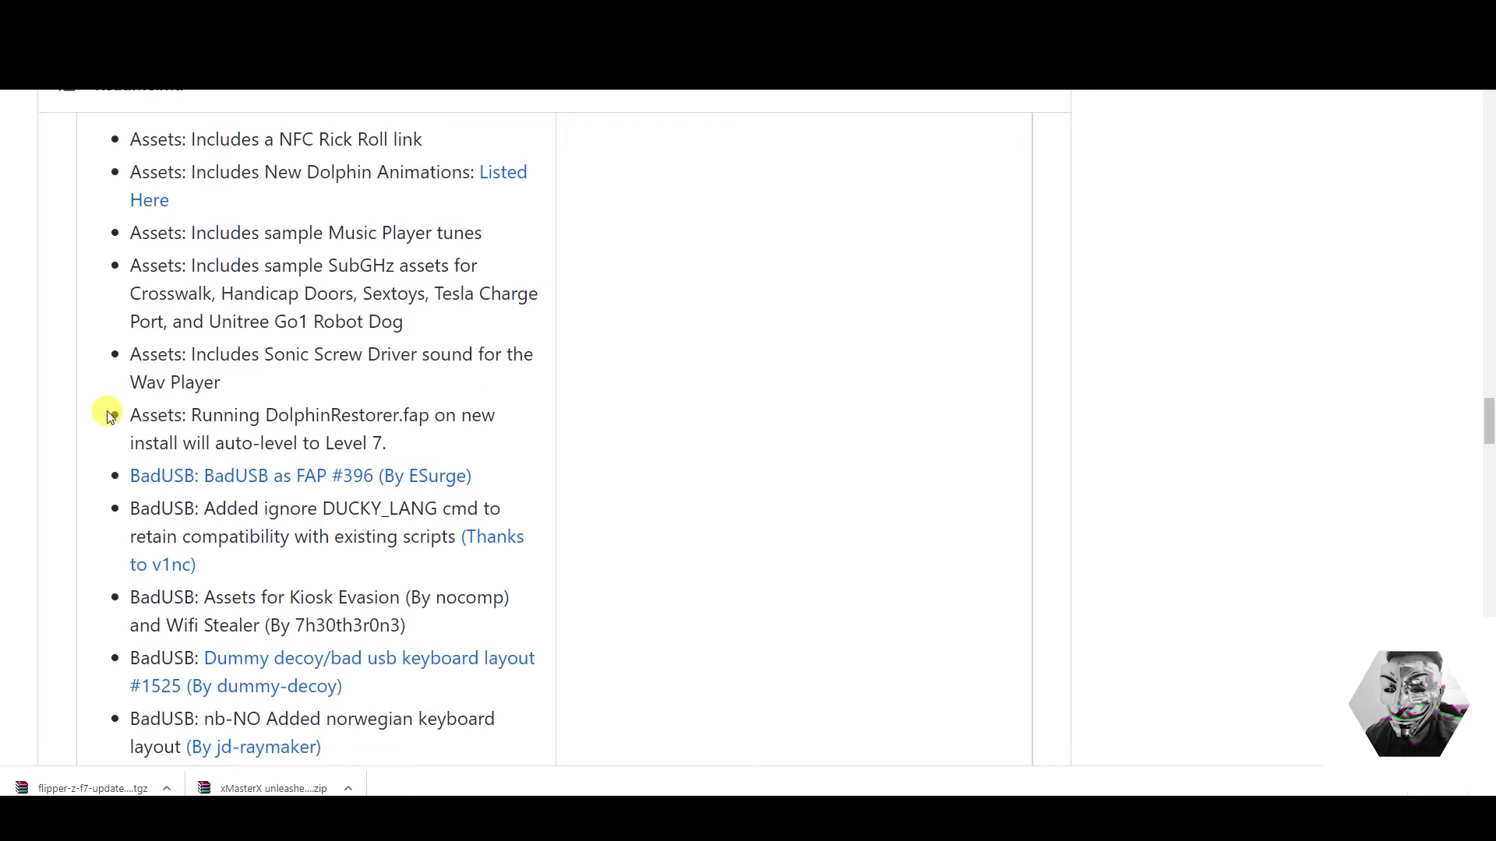
scroll(109, 417, down, 1)
scroll(107, 413, down, 1)
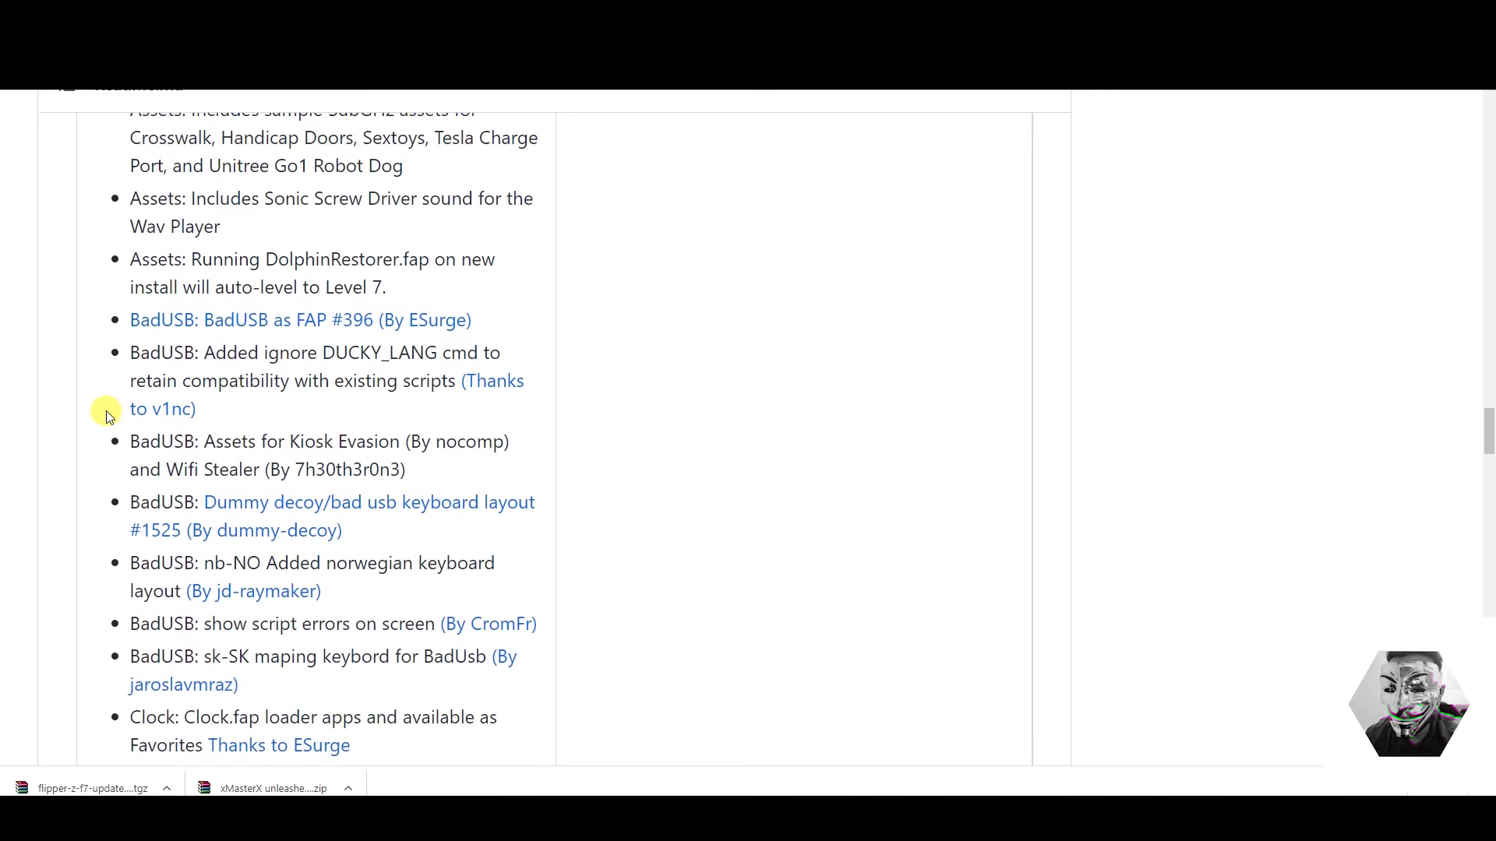
scroll(107, 413, down, 1)
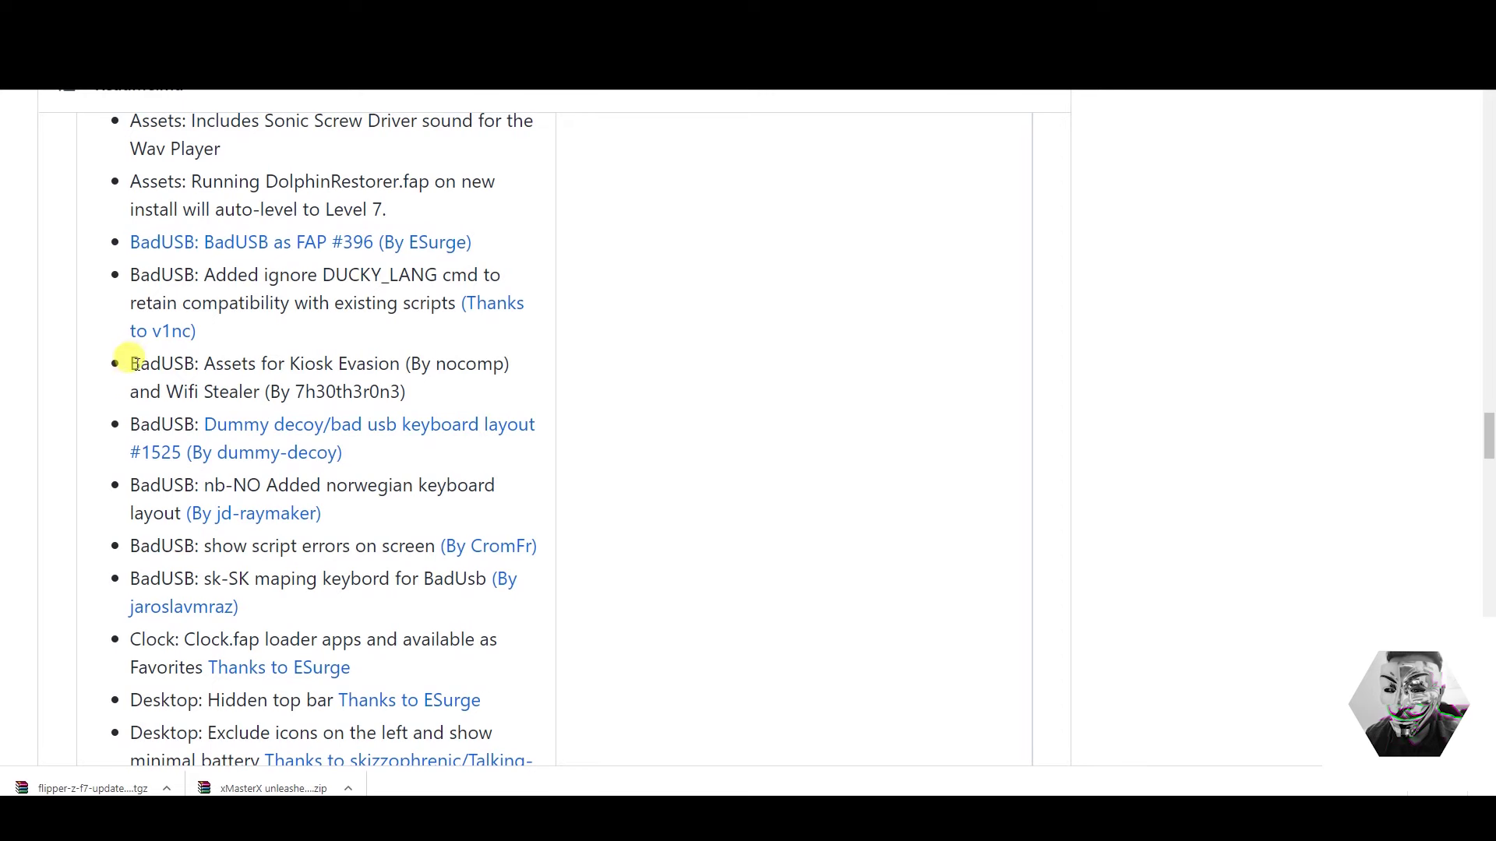
drag(138, 363, 203, 363)
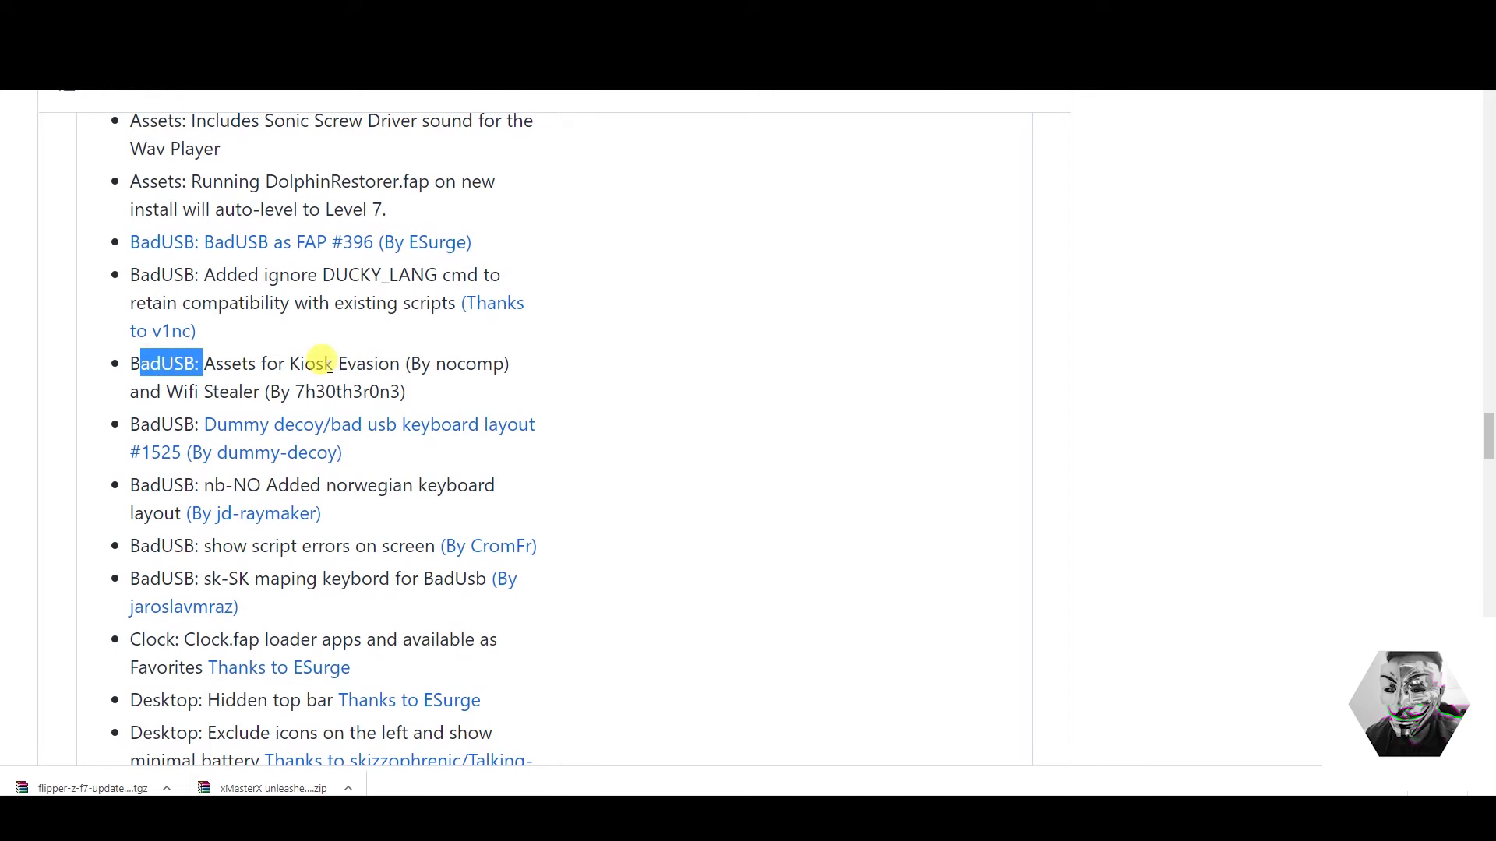
scroll(249, 380, down, 2)
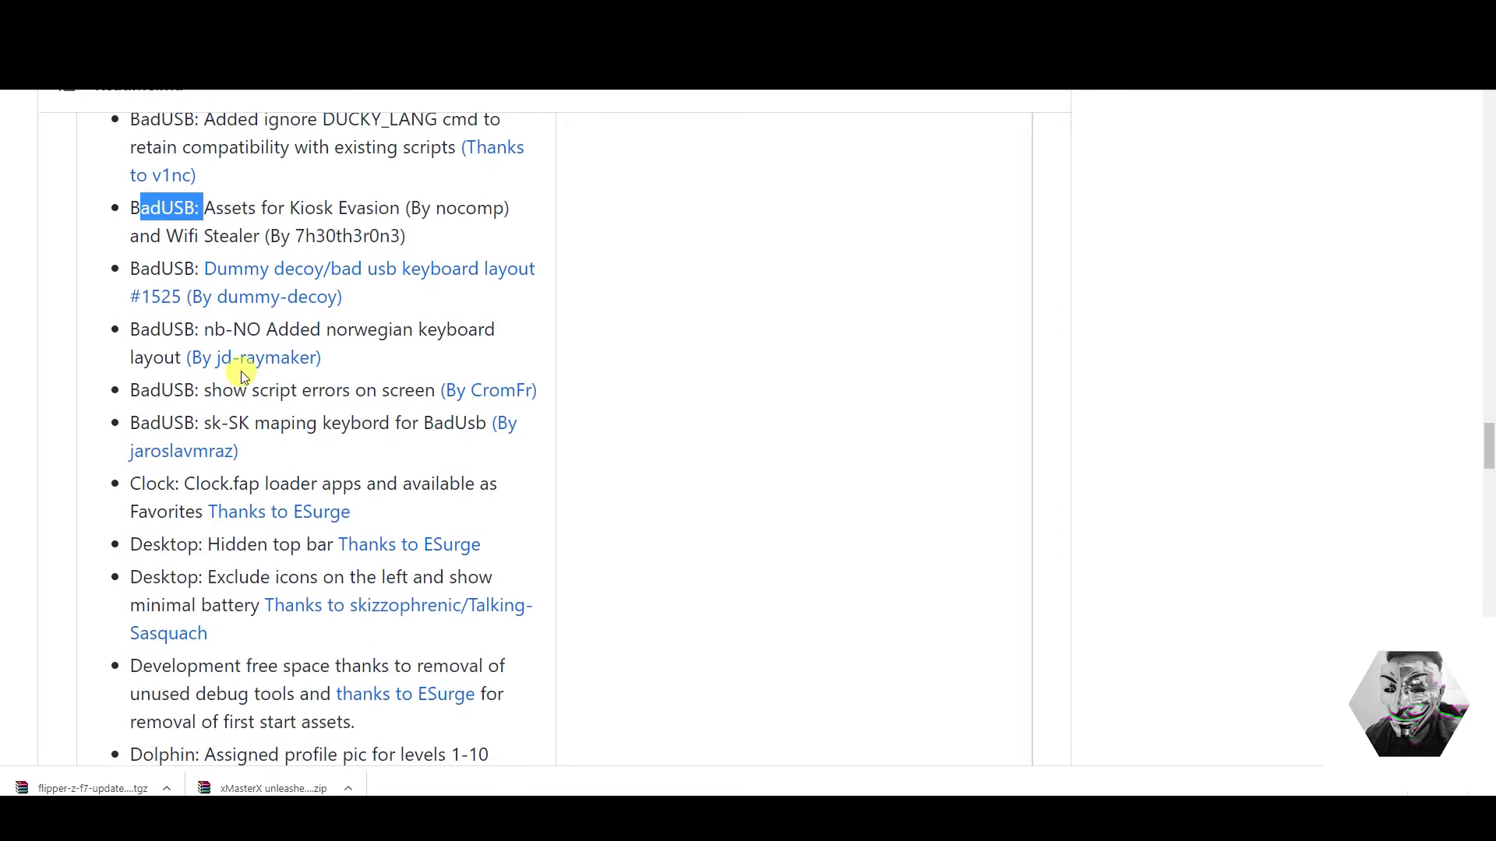
scroll(226, 366, down, 5)
scroll(110, 507, down, 2)
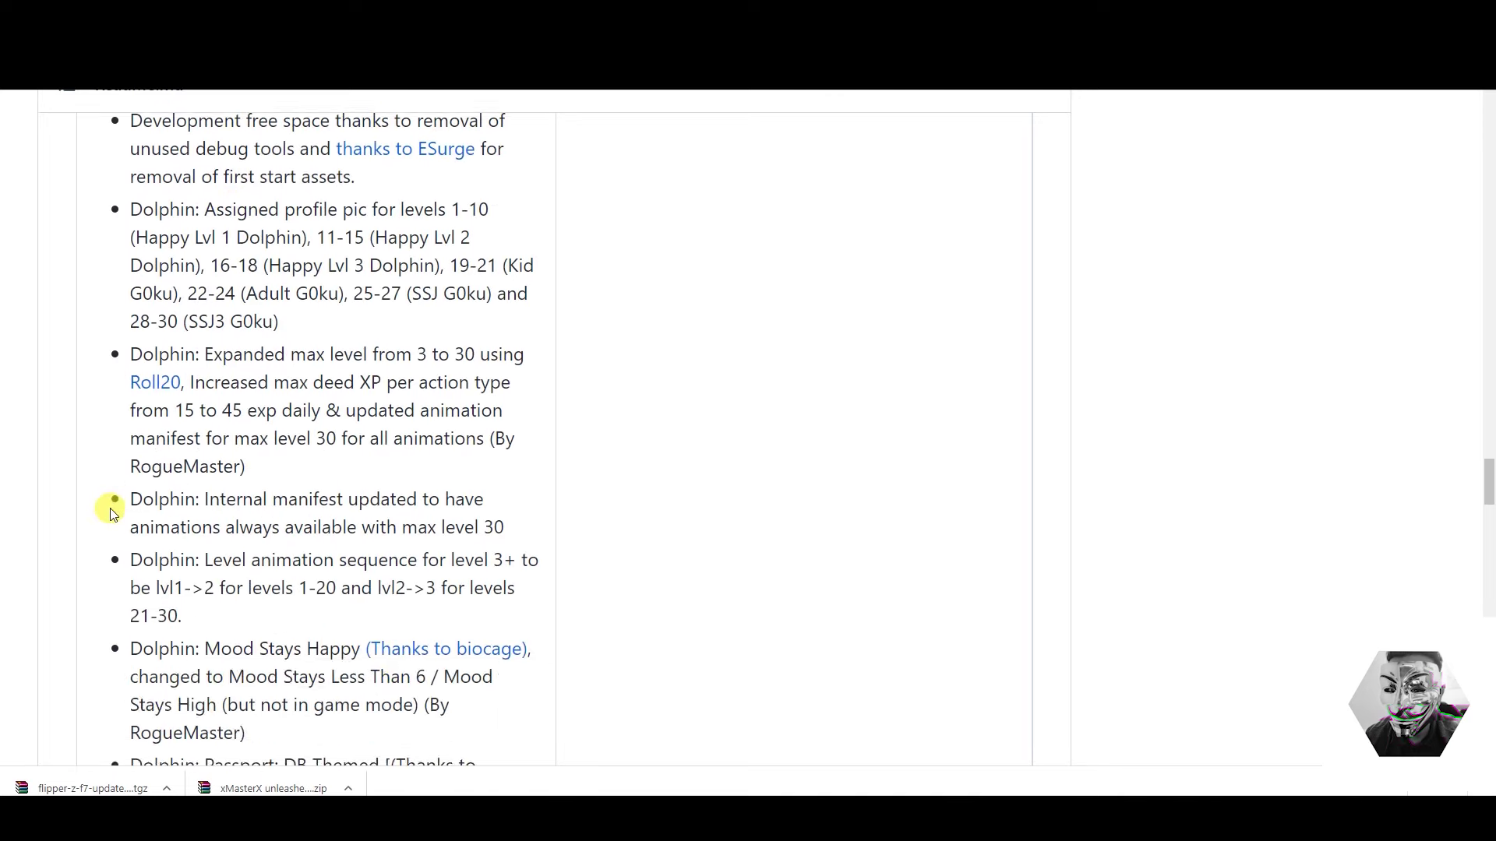
scroll(110, 508, down, 5)
scroll(116, 511, down, 6)
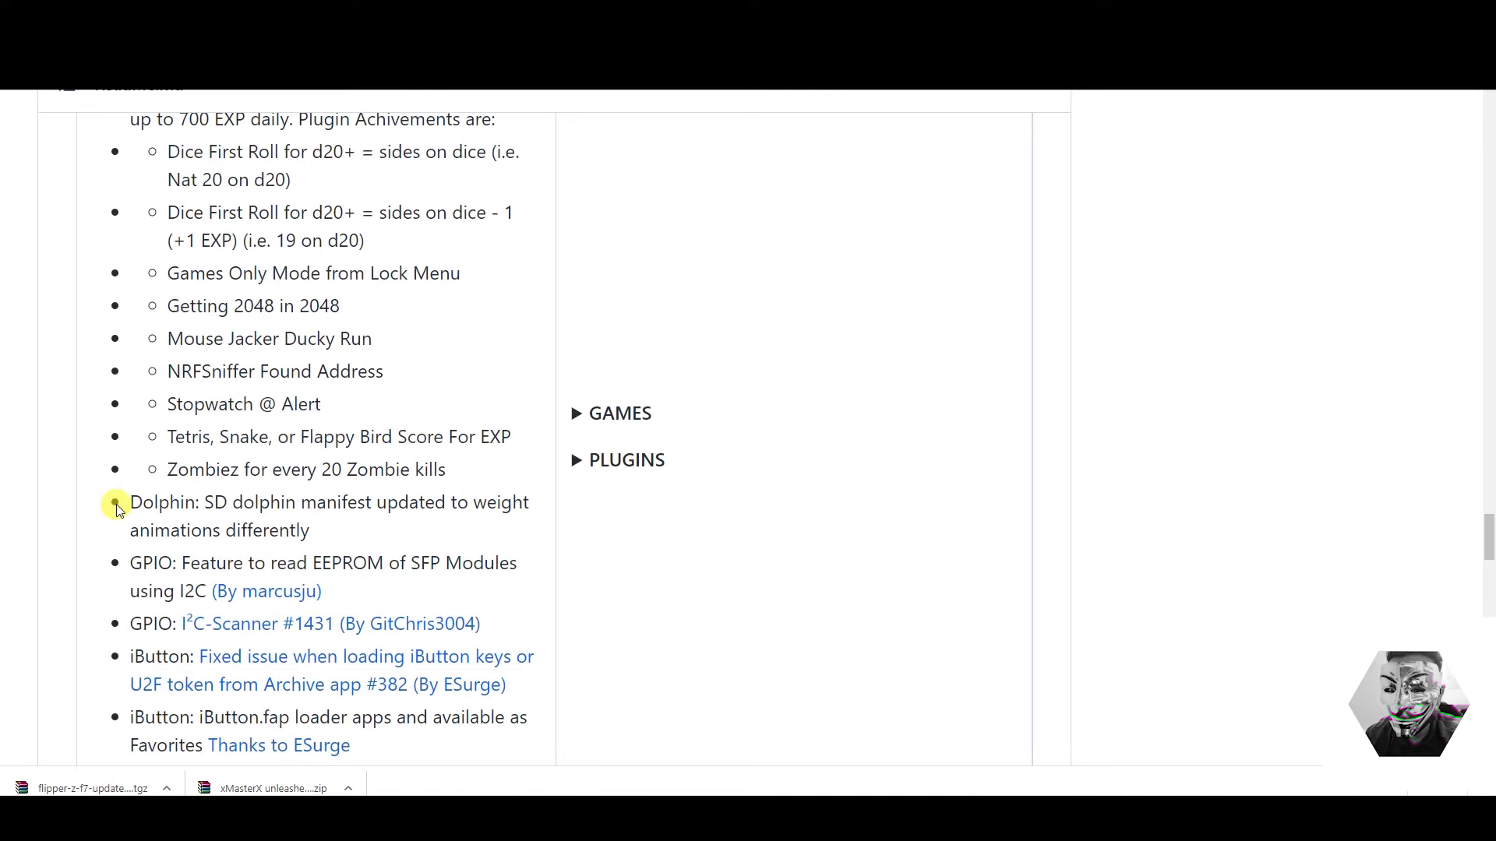
- Expand the PLUGINS and GAMES lists in the RogueMaster readme
click(581, 459)
scroll(540, 488, up, 8)
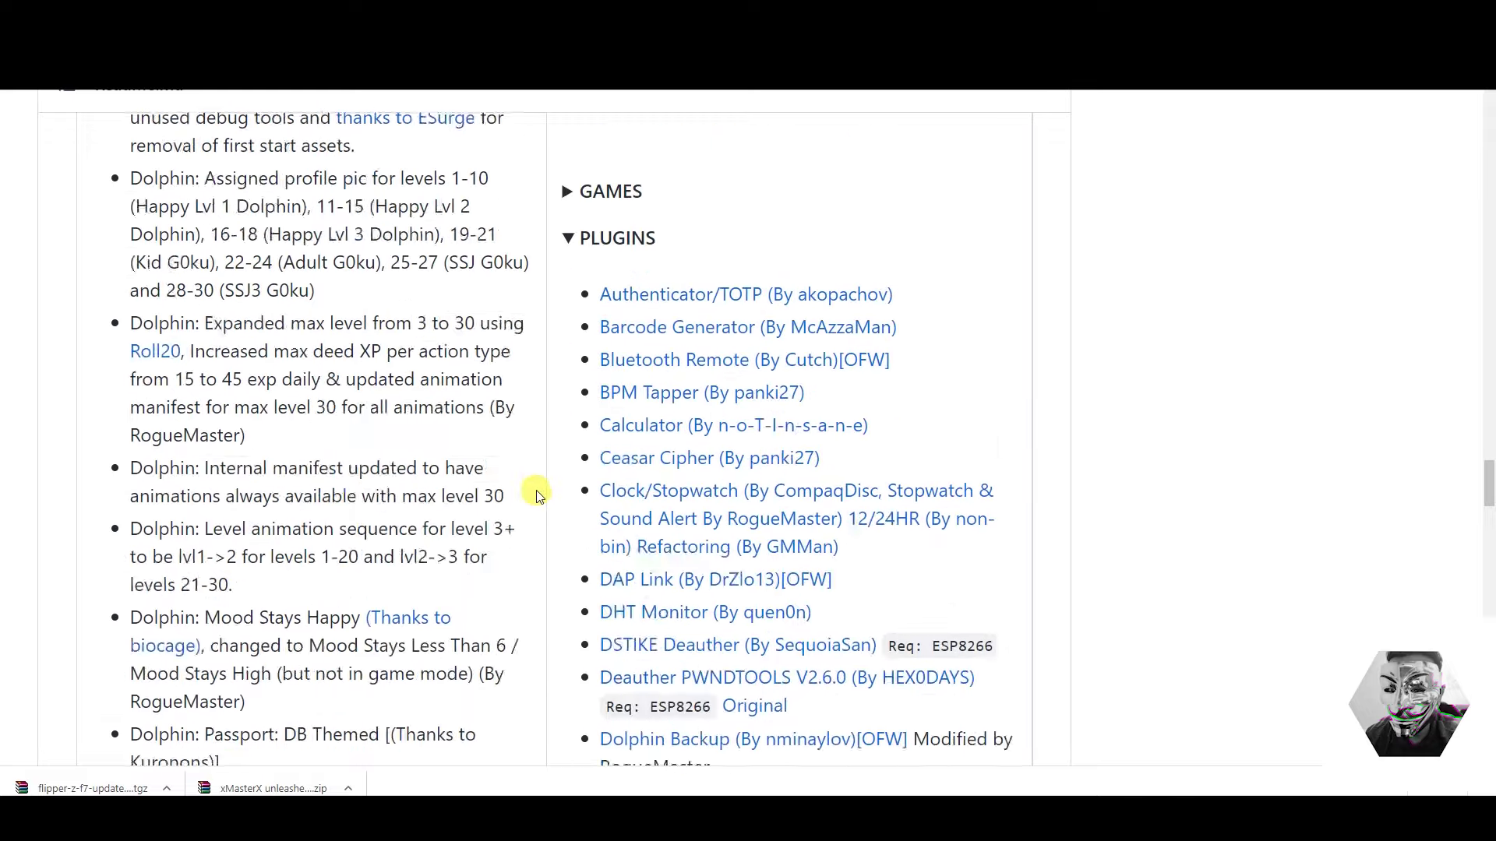
scroll(539, 492, up, 4)
click(568, 534)
scroll(553, 487, up, 5)
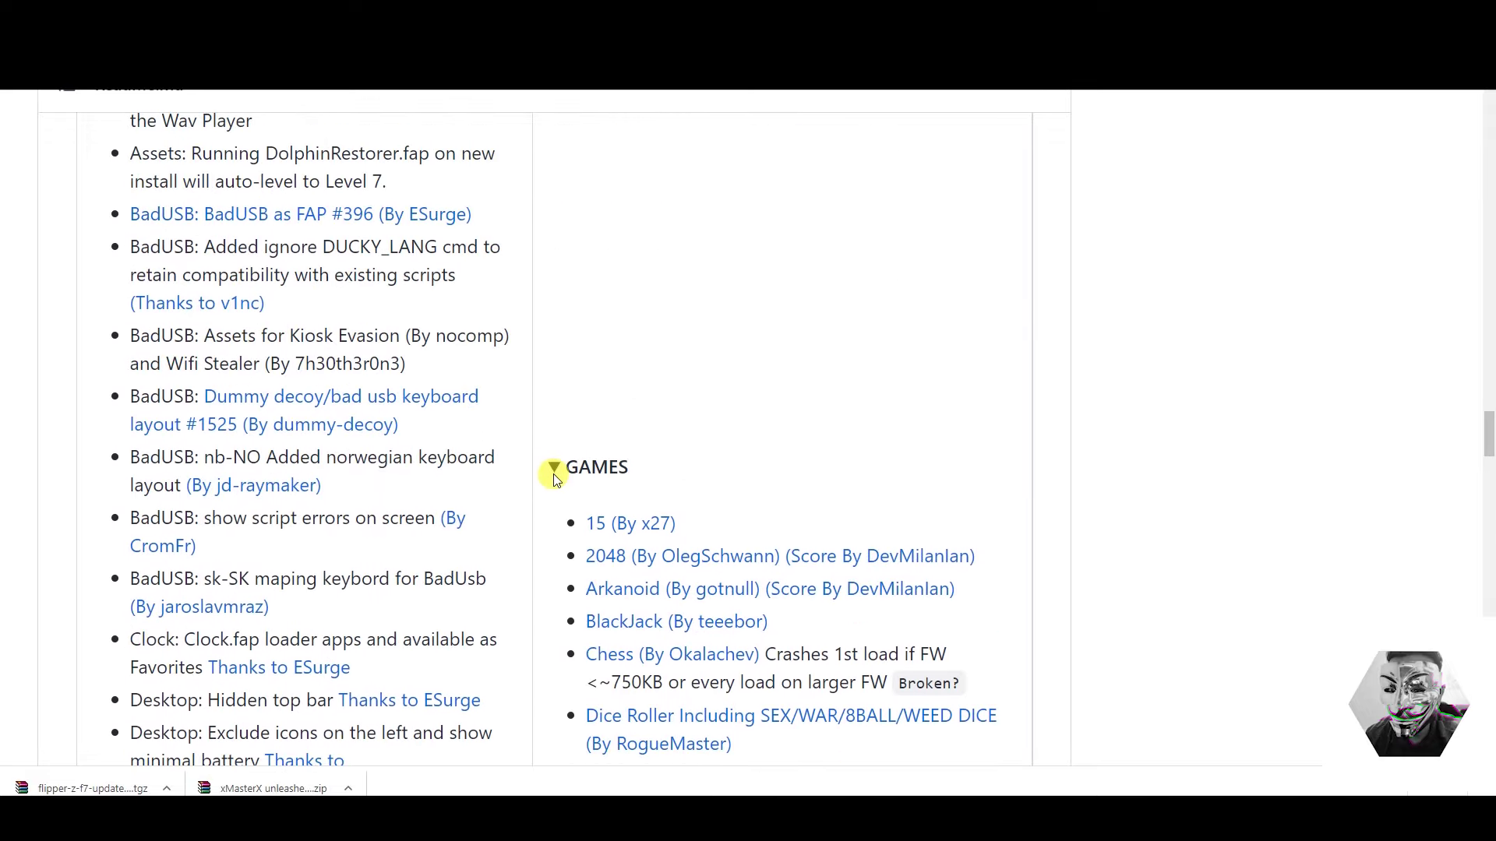
- Scroll down through the expanded games and plugins lists
scroll(549, 480, down, 2)
scroll(561, 461, down, 1)
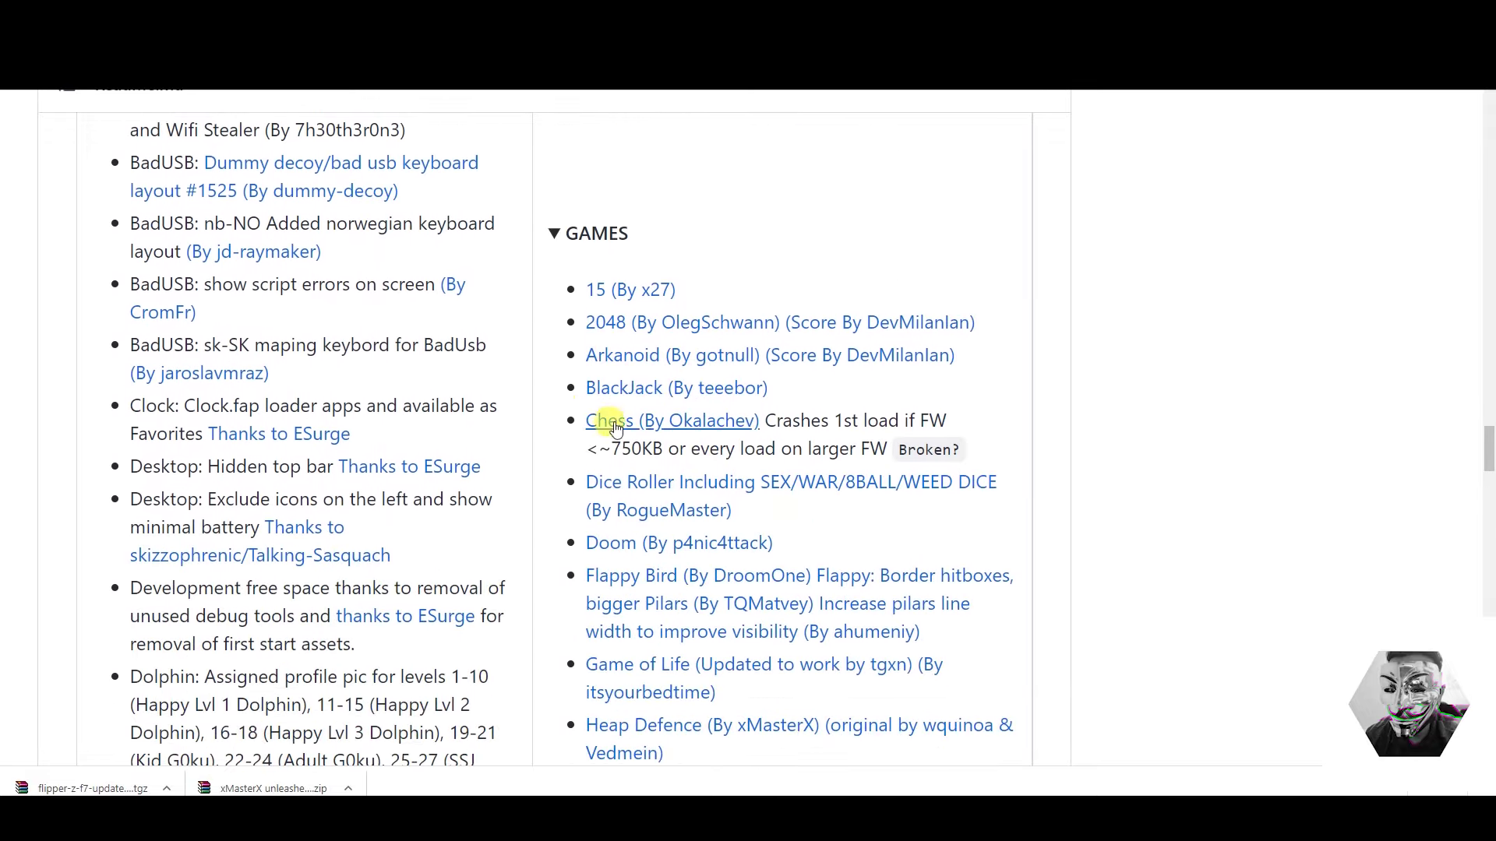
scroll(581, 441, down, 2)
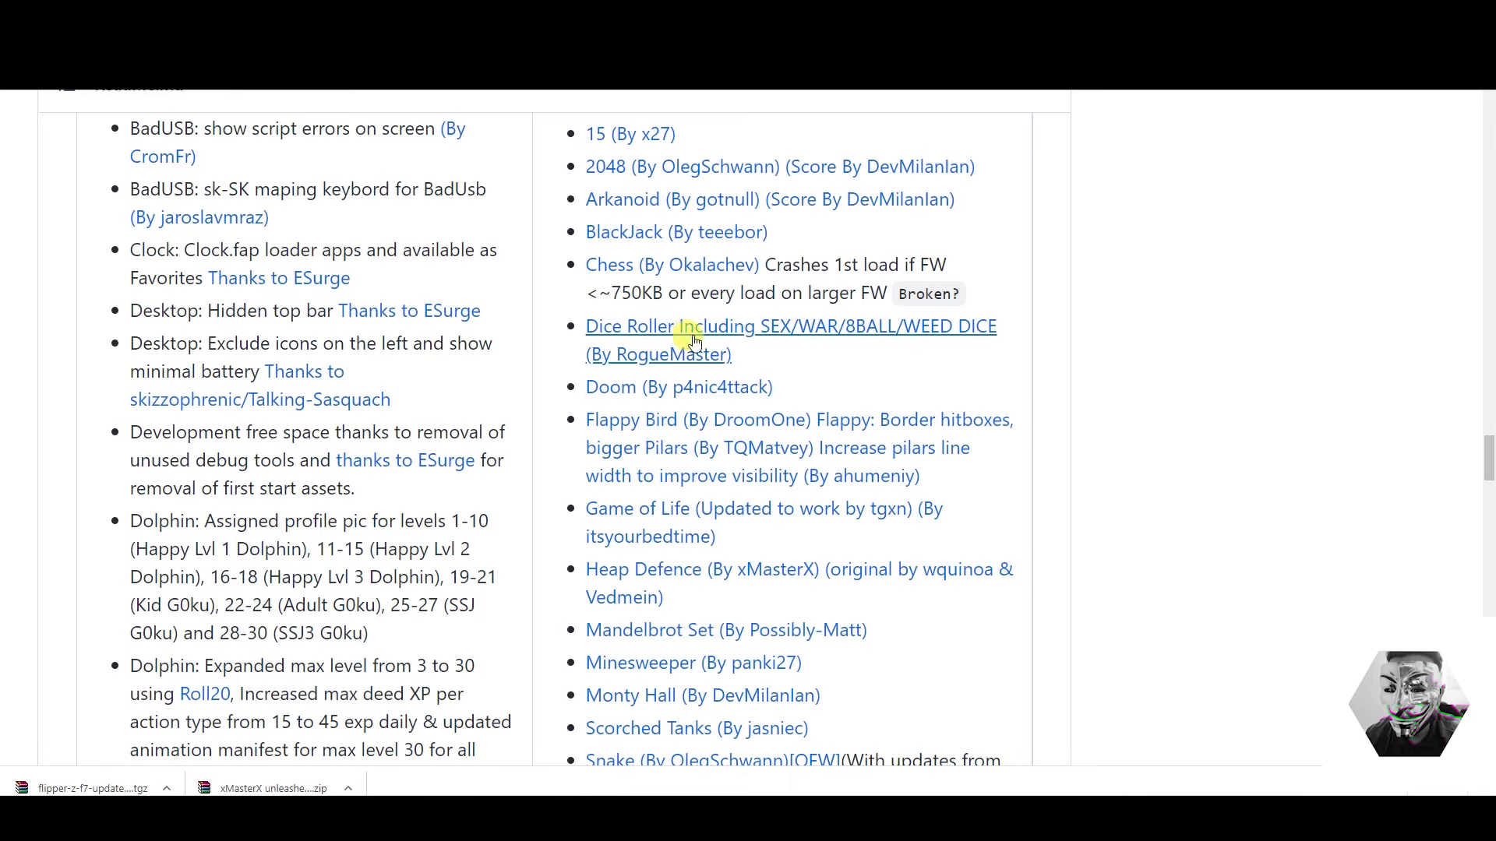
scroll(693, 351, down, 1)
scroll(776, 462, down, 1)
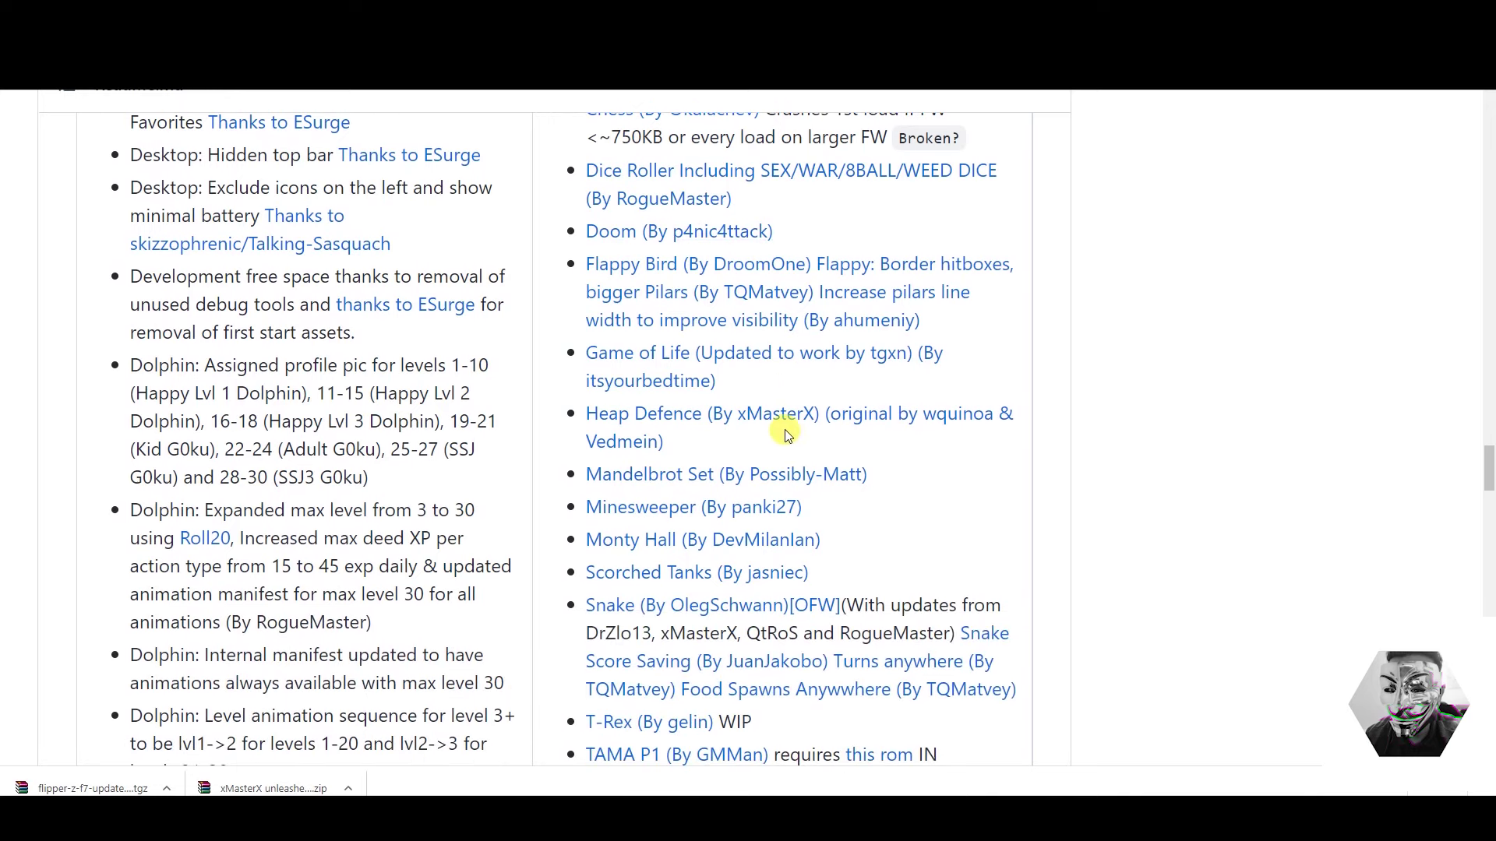
scroll(788, 429, down, 1)
scroll(771, 467, down, 1)
scroll(713, 436, down, 1)
scroll(677, 385, down, 2)
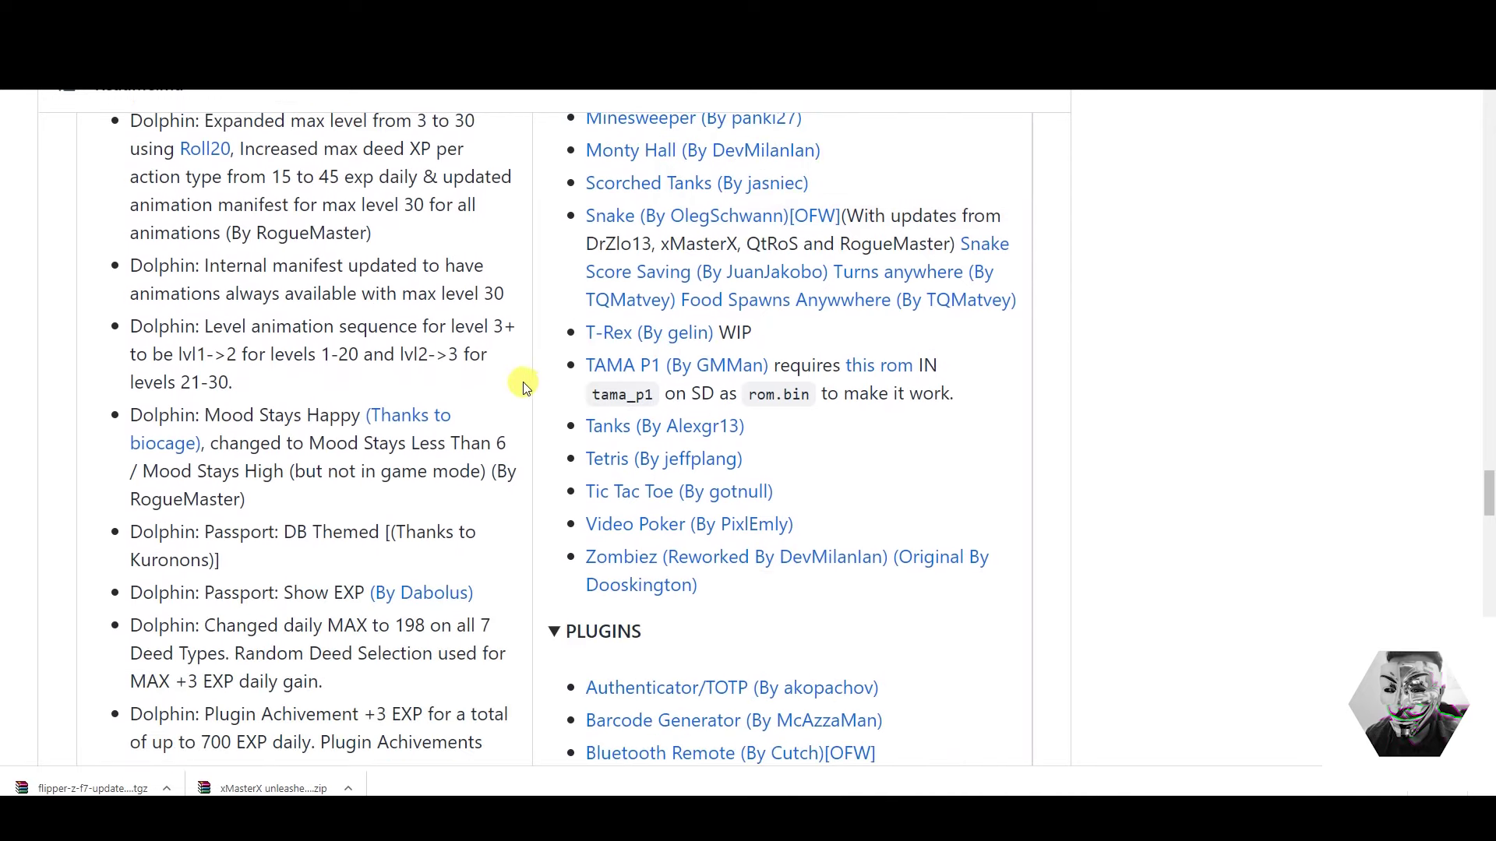
scroll(761, 528, down, 5)
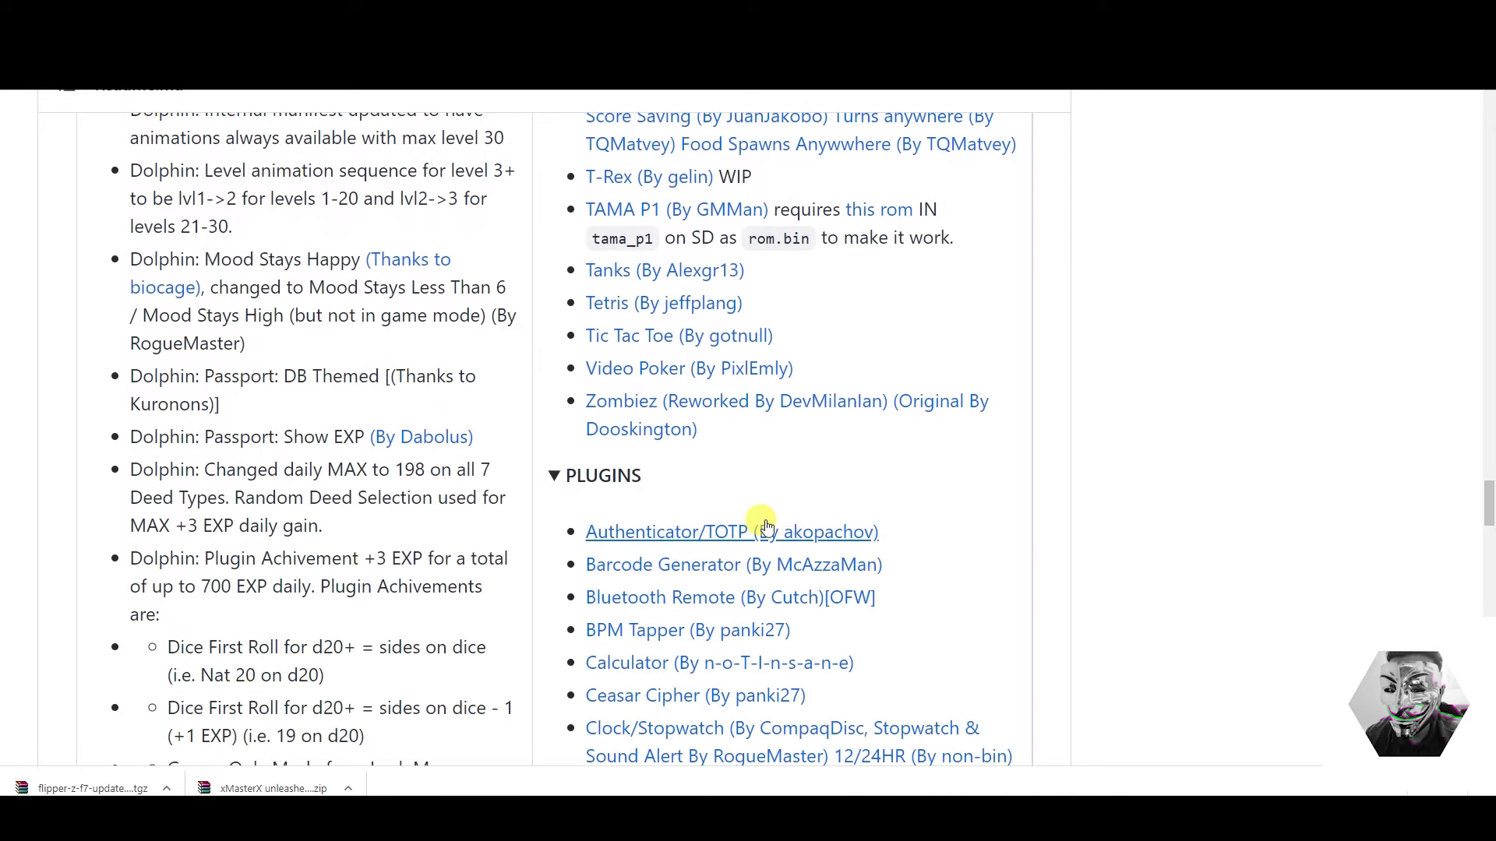
scroll(569, 311, down, 4)
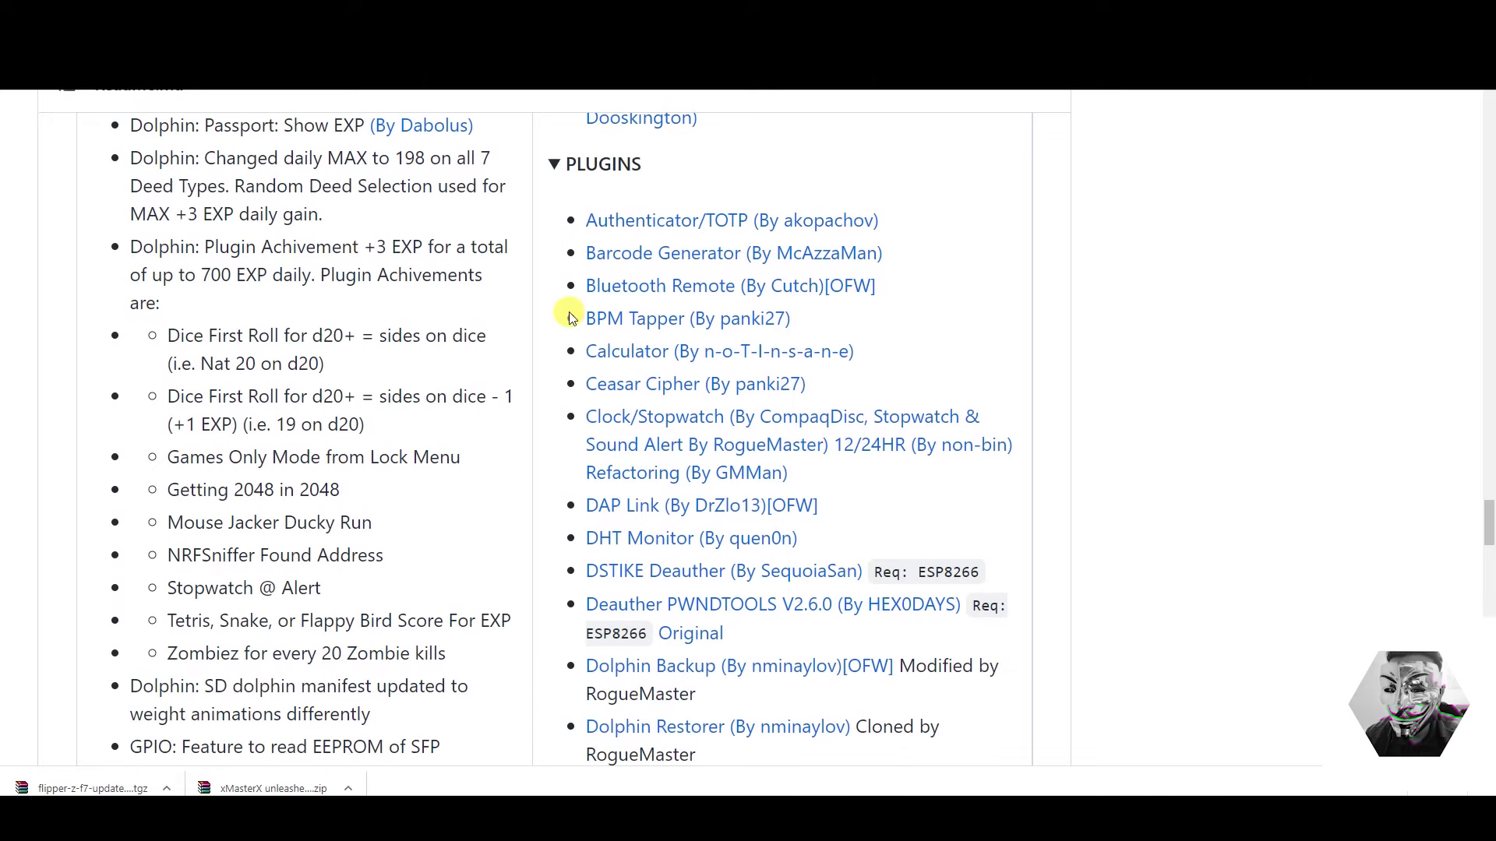
scroll(576, 464, down, 1)
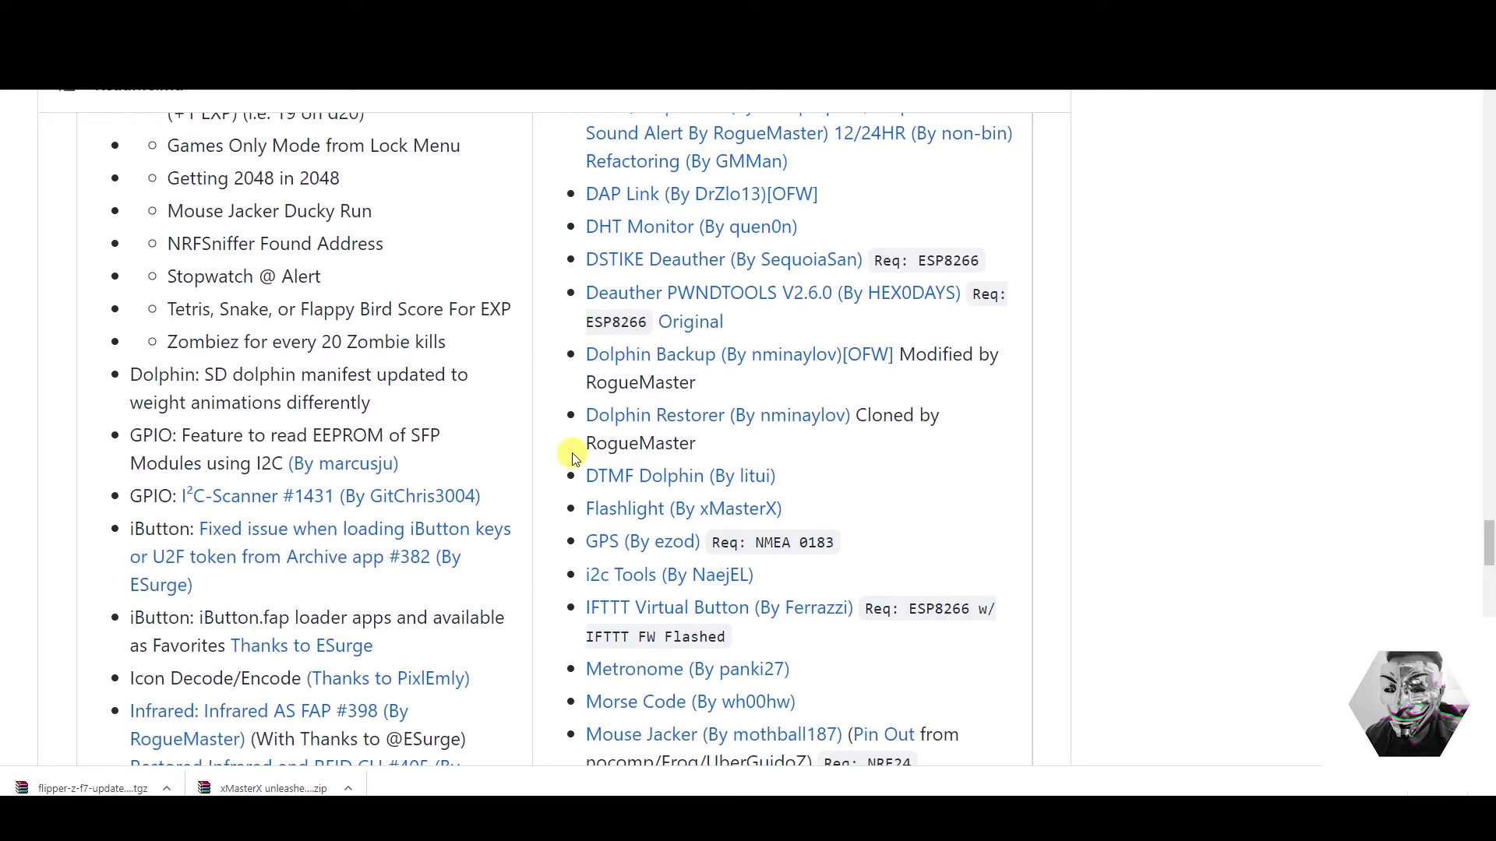
scroll(573, 458, down, 3)
scroll(582, 432, down, 10)
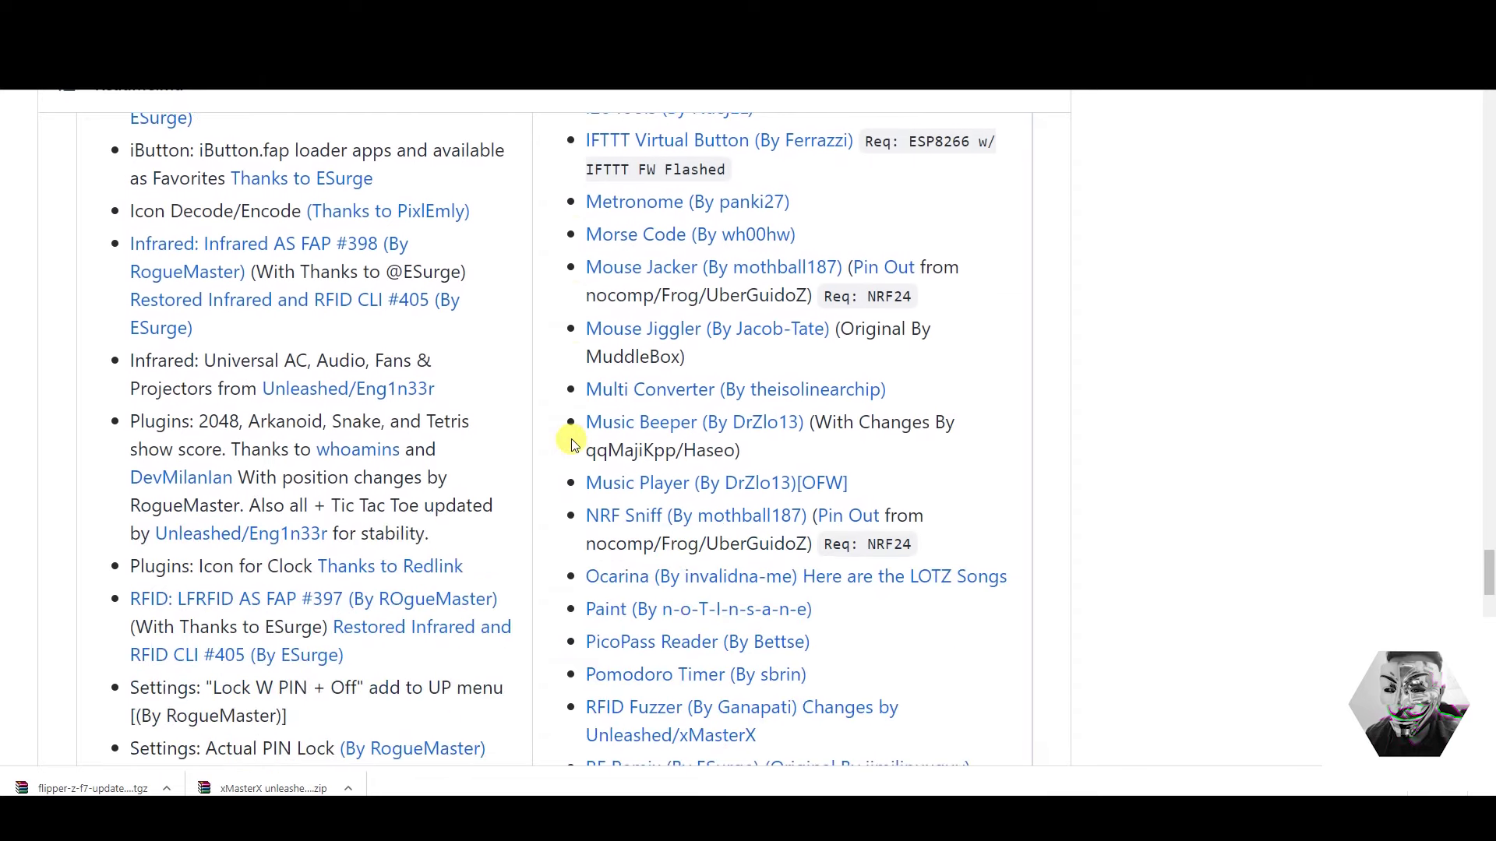
scroll(582, 506, down, 17)
scroll(294, 569, down, 9)
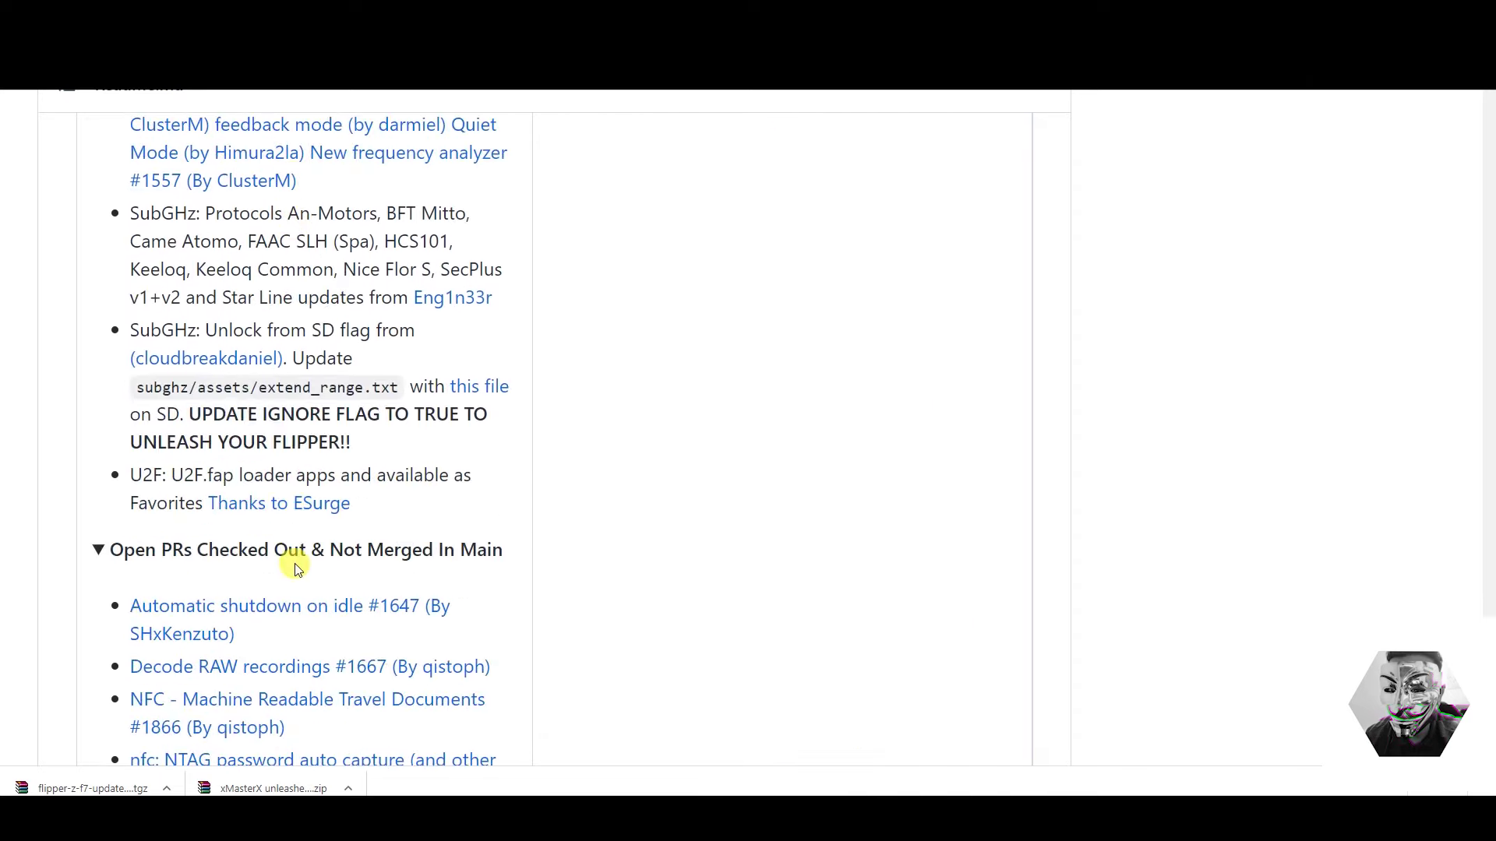
- Jump back to the top of the flipperzero-firmware-wPlugins repository page with Home
key(Home)
scroll(354, 525, down, 1)
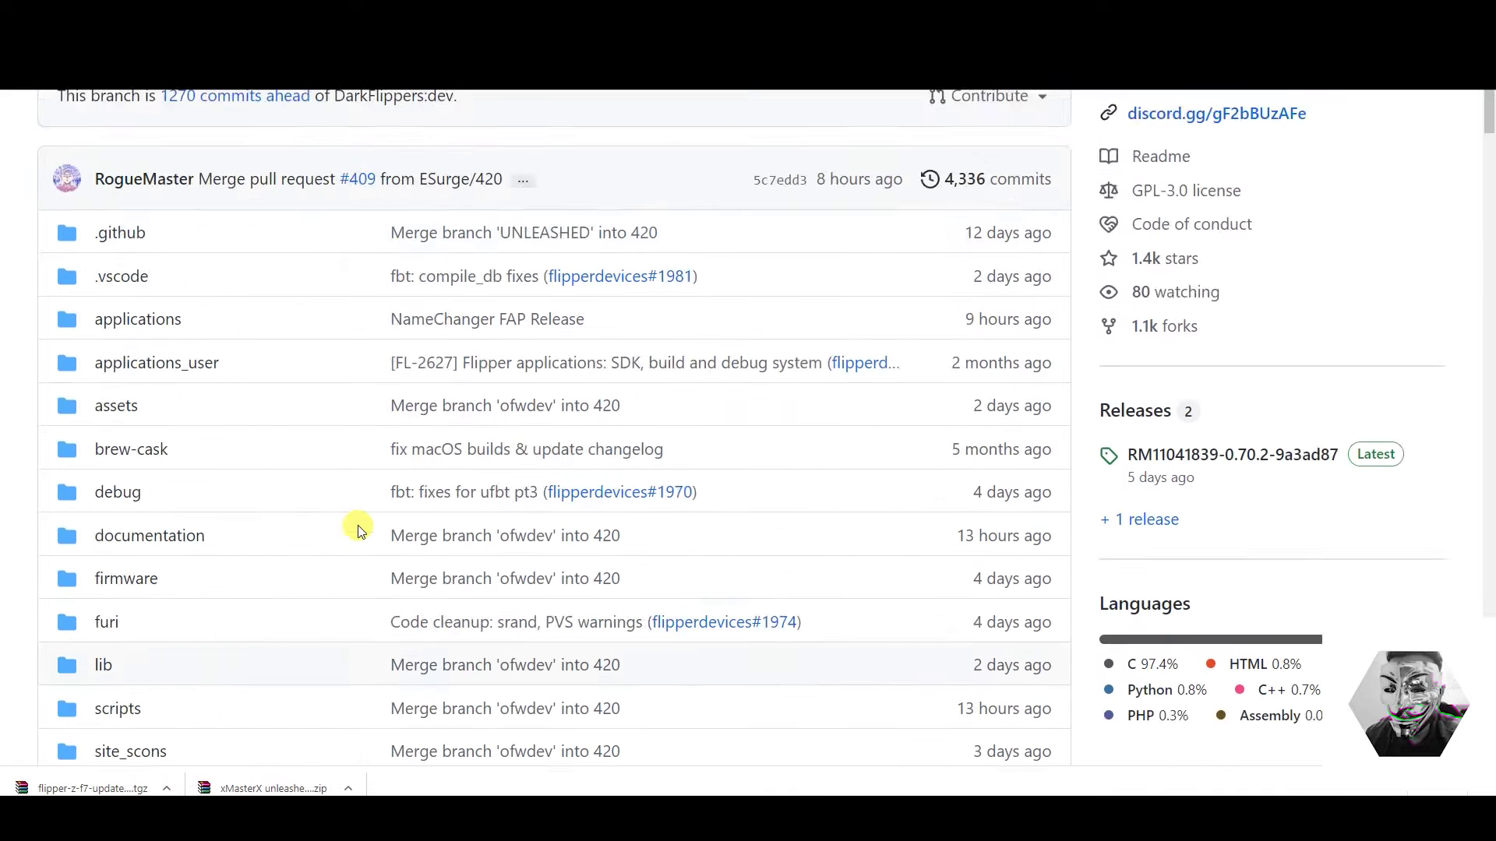
scroll(361, 526, up, 2)
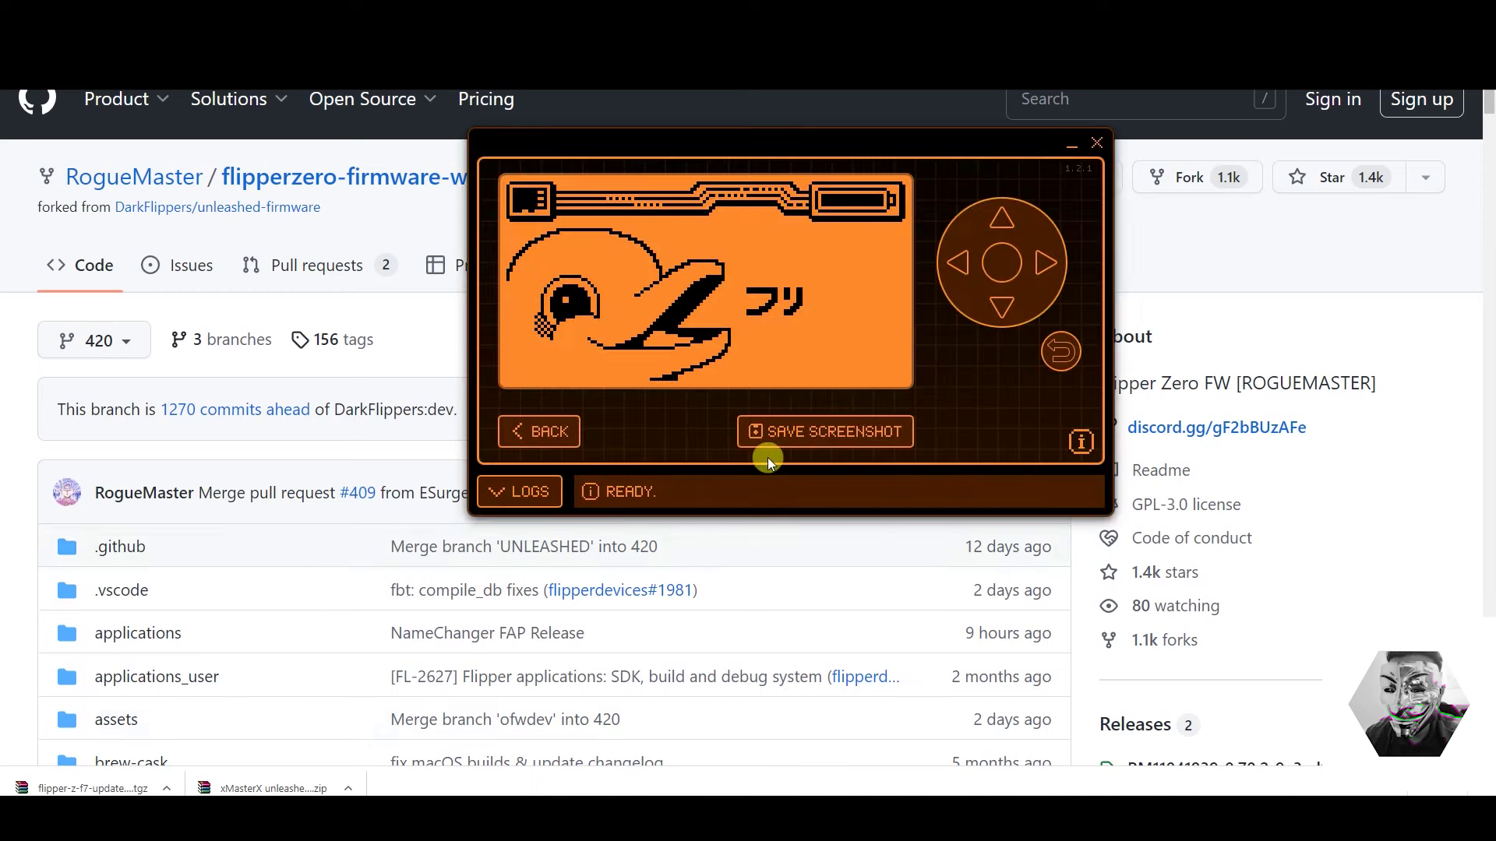
click(530, 431)
click(557, 198)
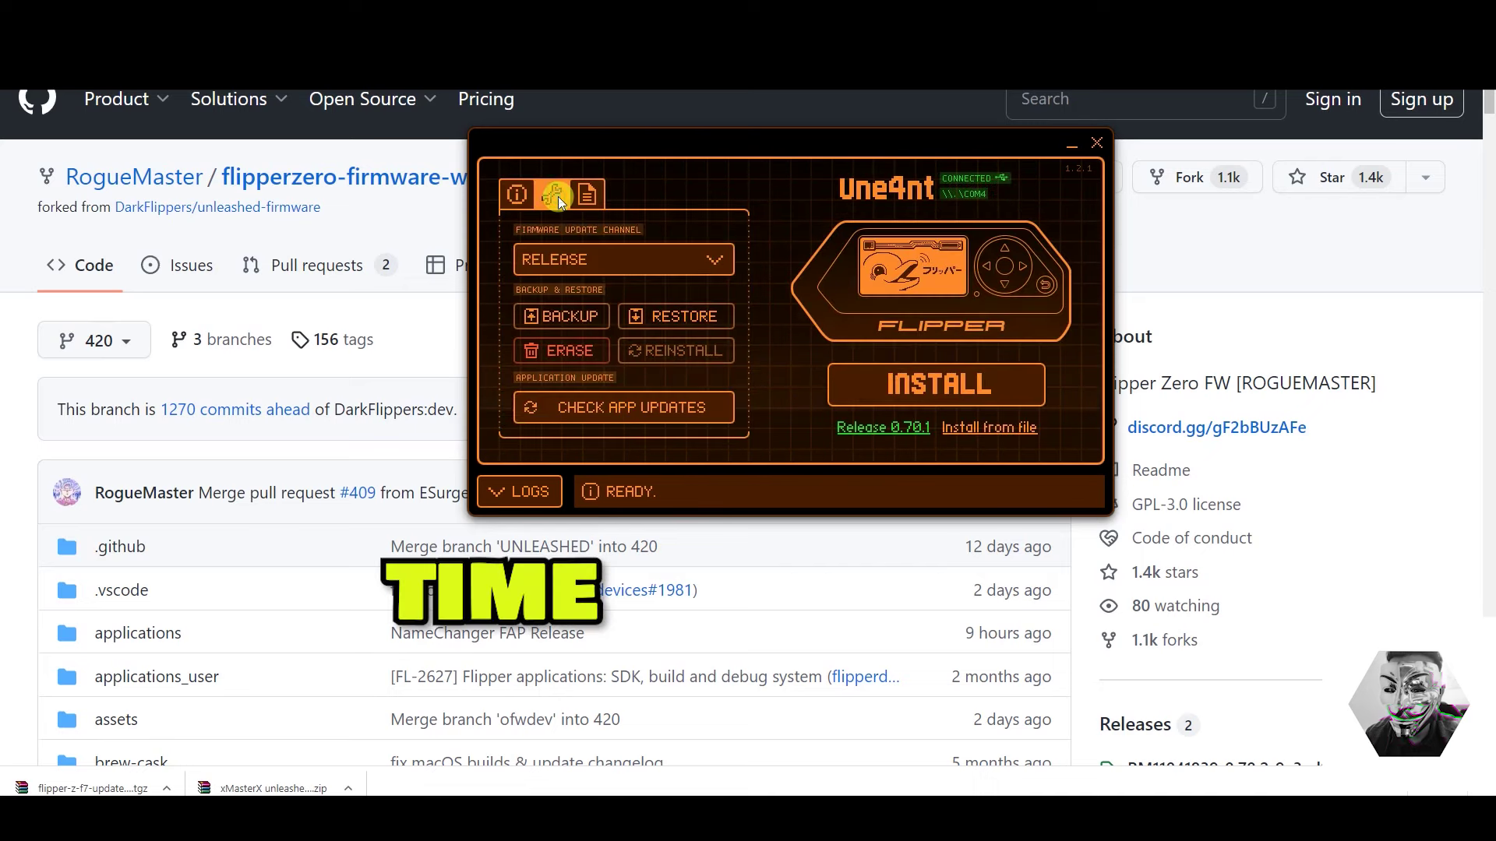
click(579, 319)
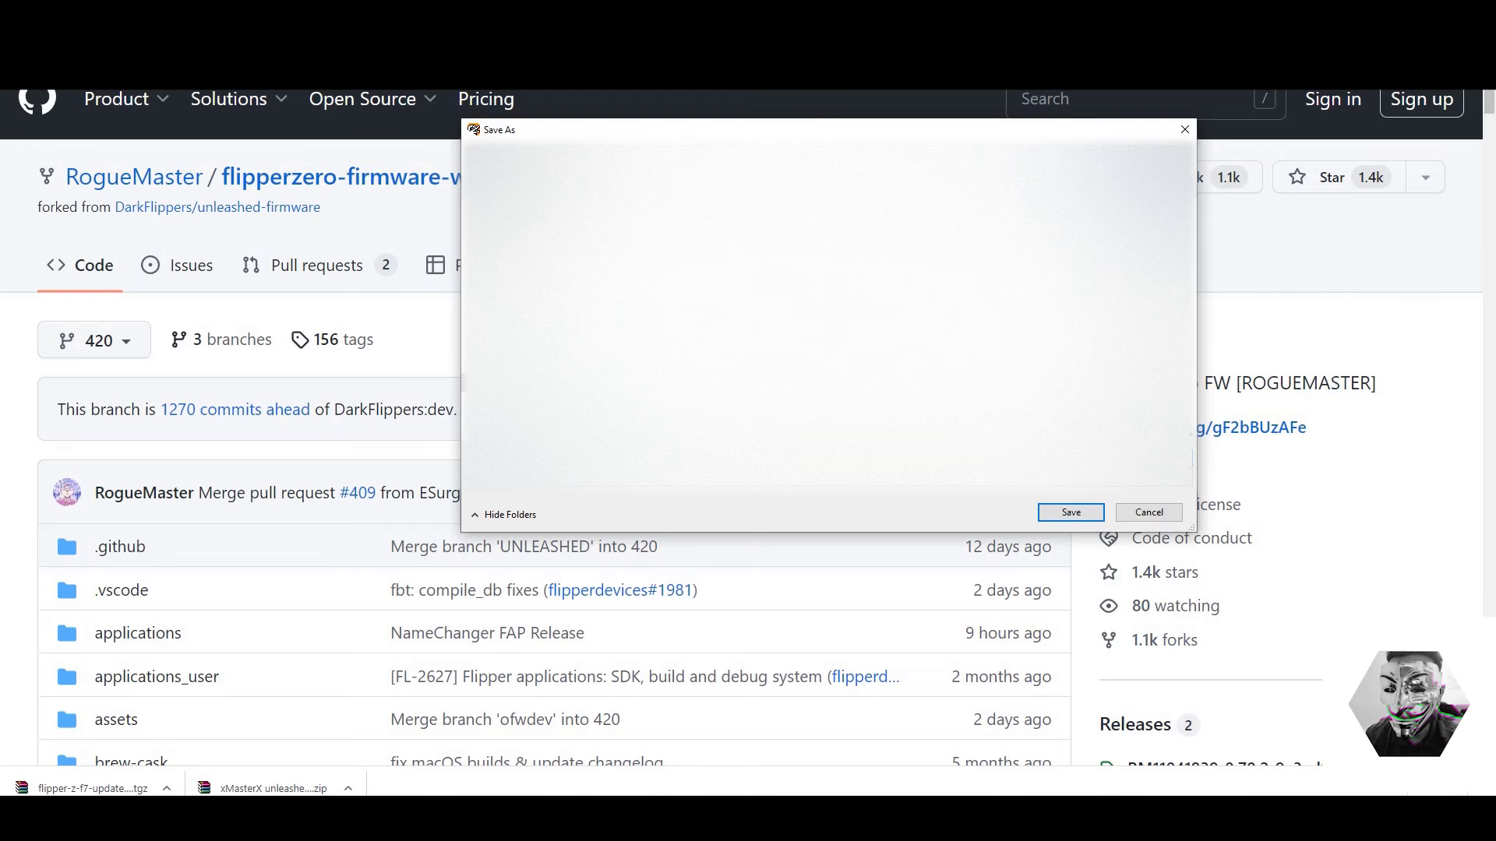
click(1079, 517)
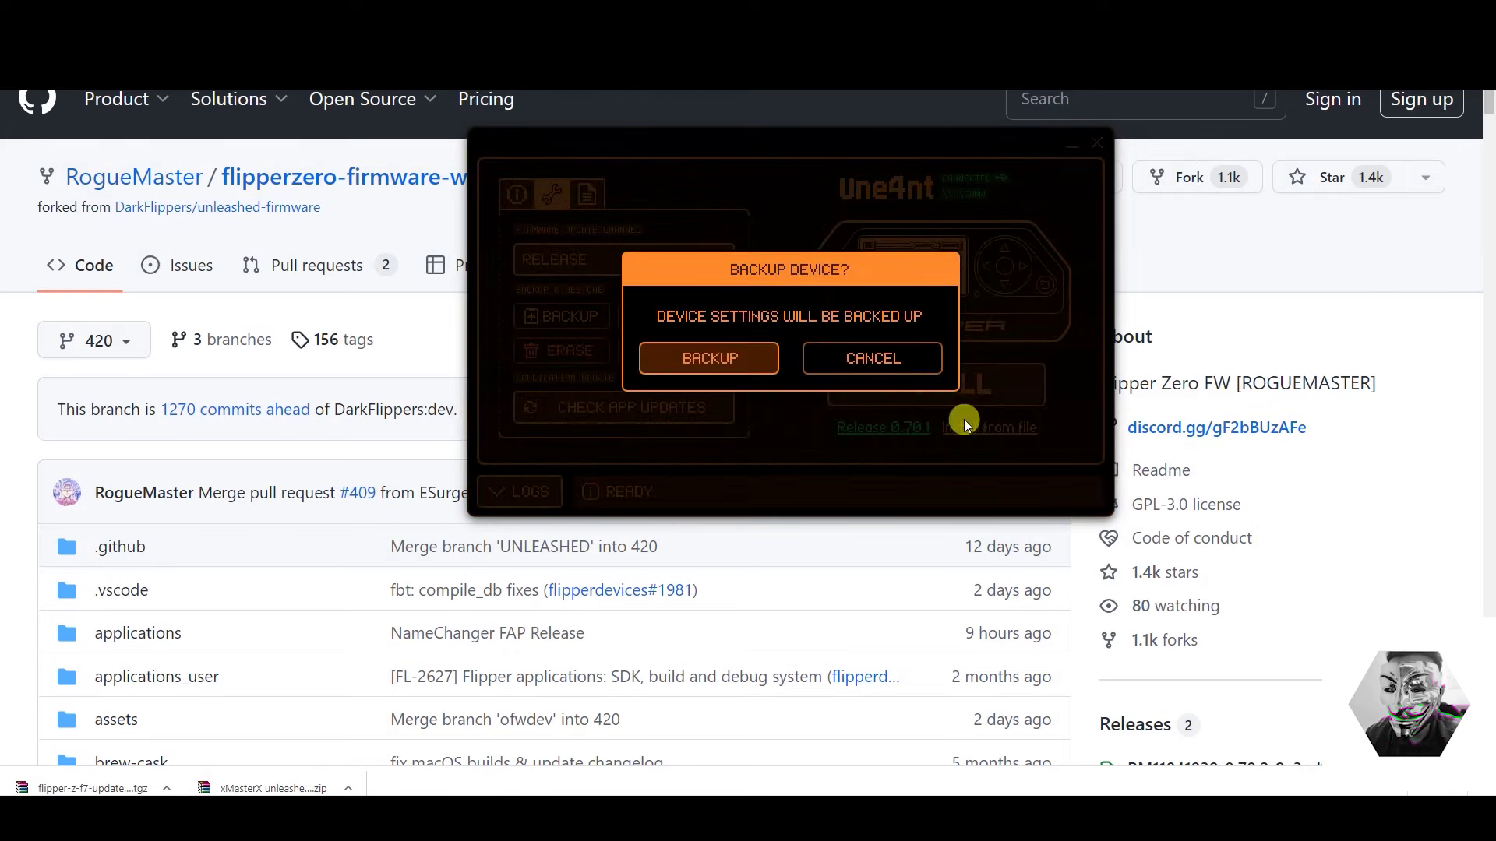
click(717, 353)
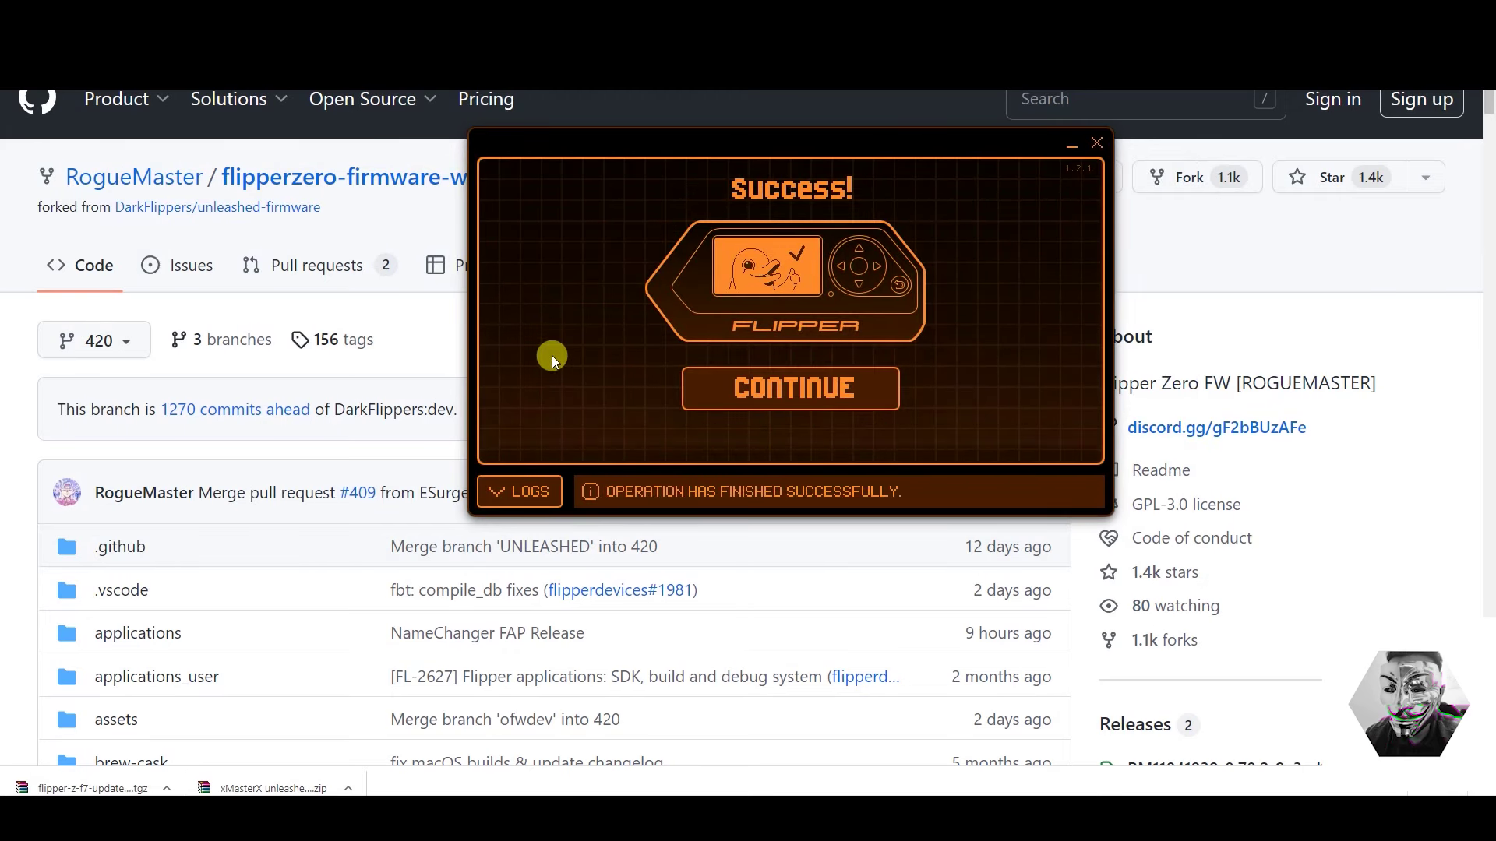
- Dismiss the backup success screen, show the device info, and minimize qFlipper
click(705, 390)
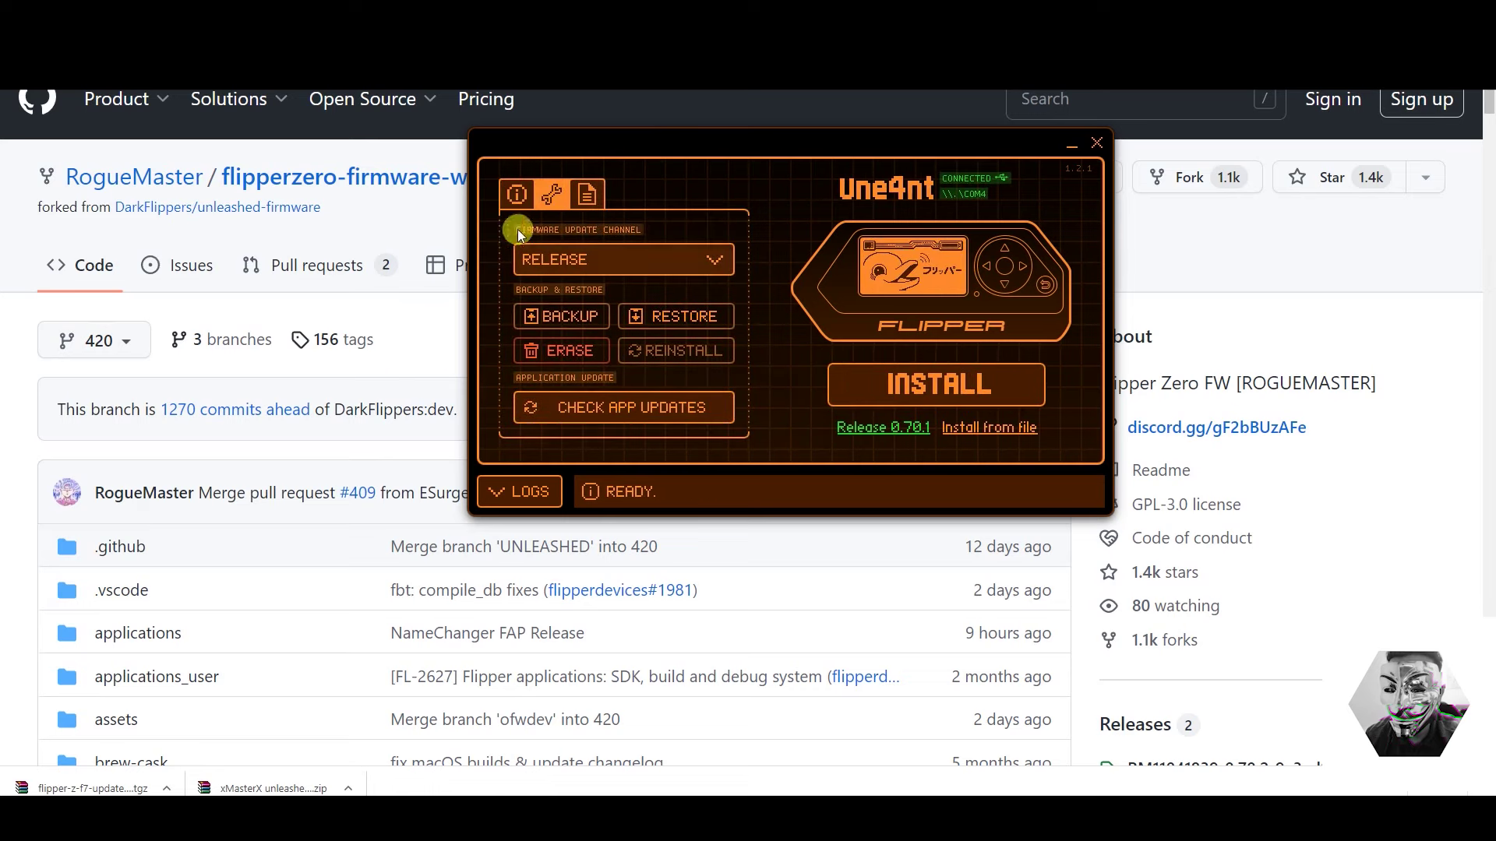
click(517, 194)
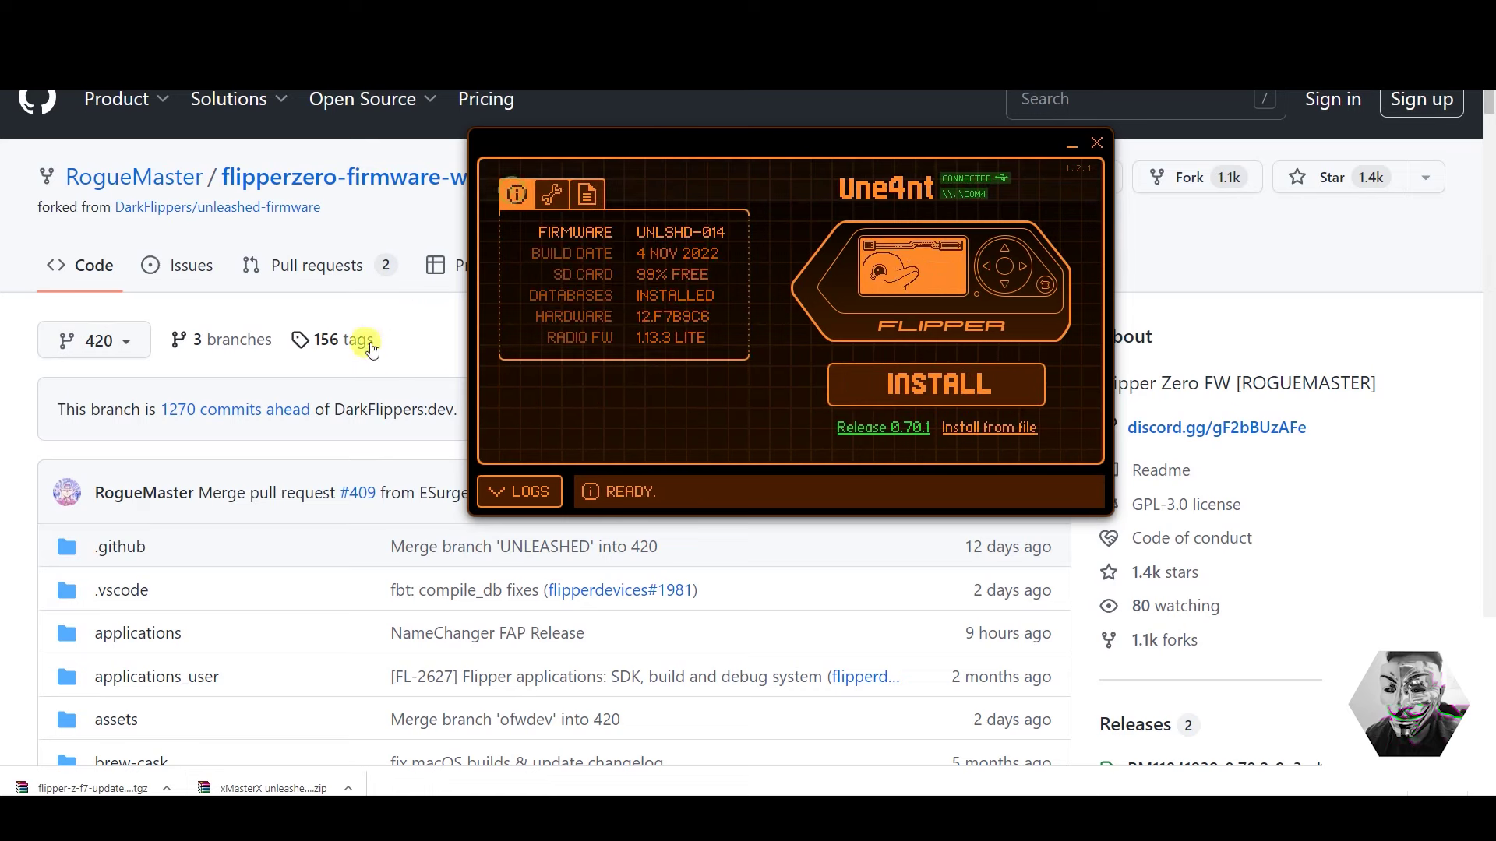
click(412, 366)
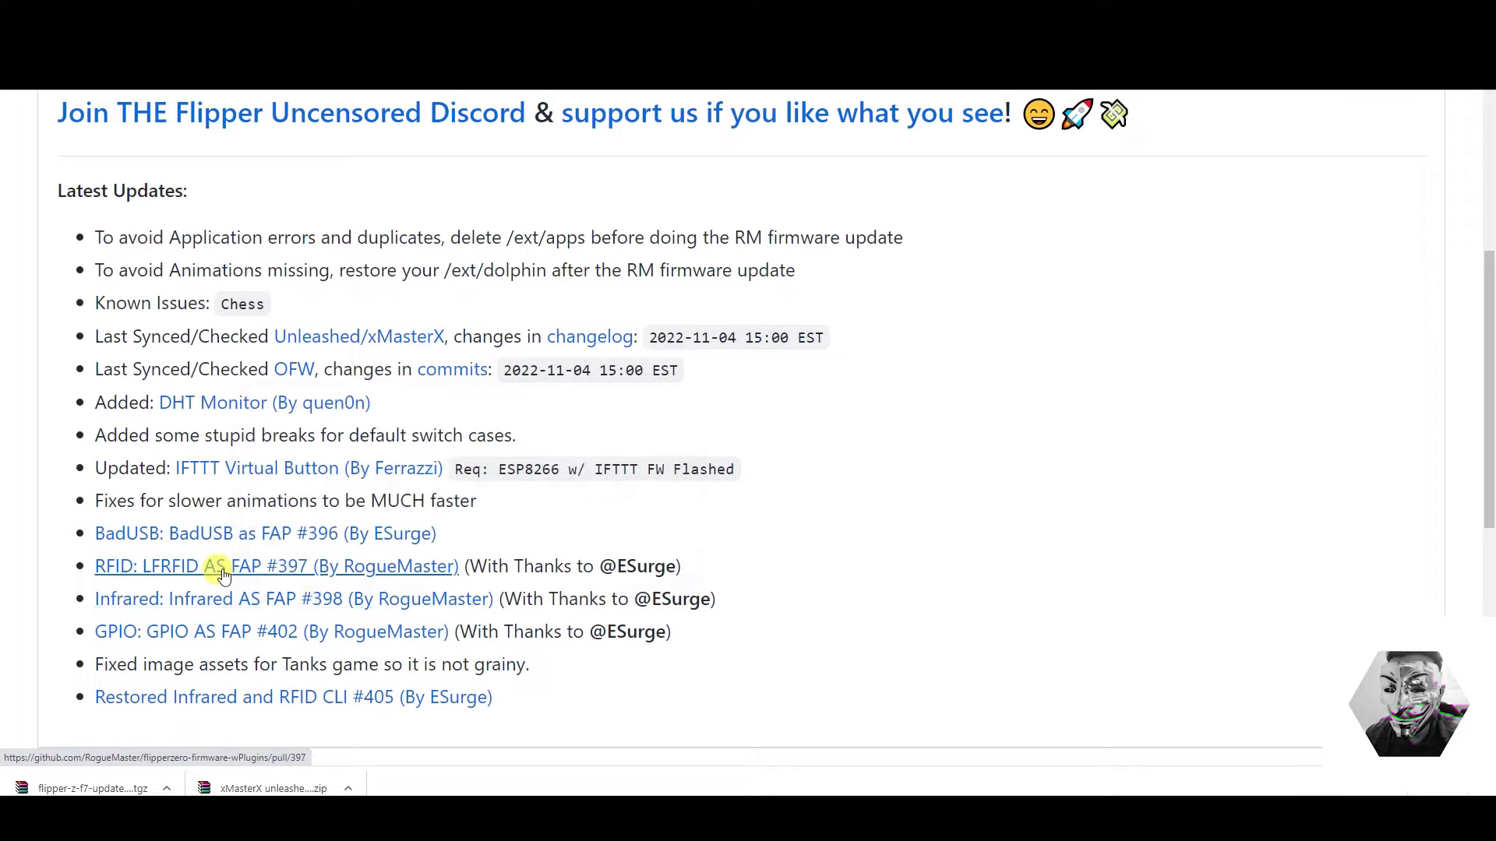
- Scroll the RogueMaster repository page down and back up
scroll(218, 577, down, 6)
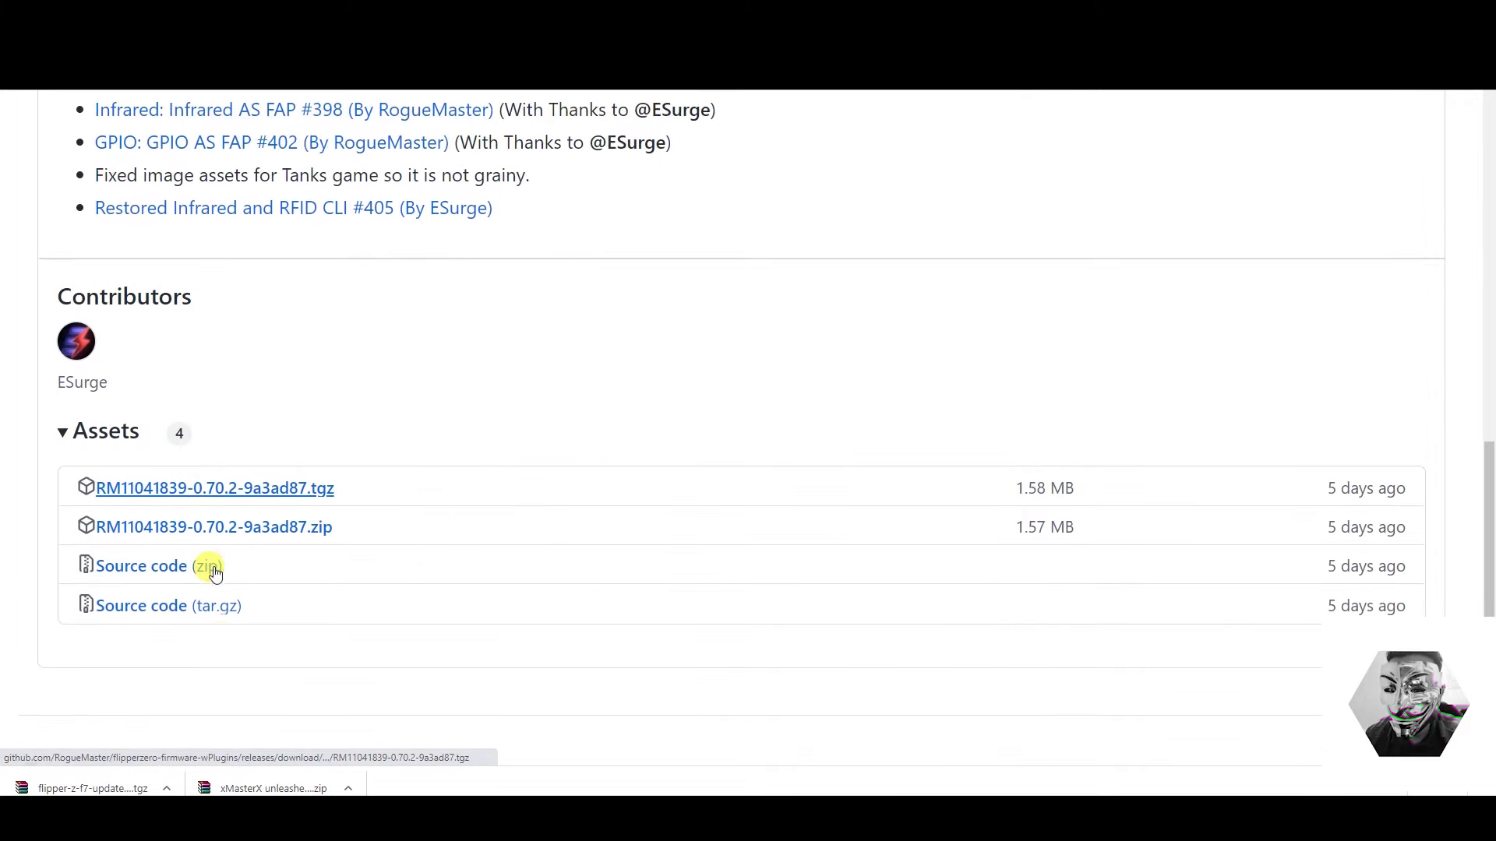
scroll(232, 559, up, 1)
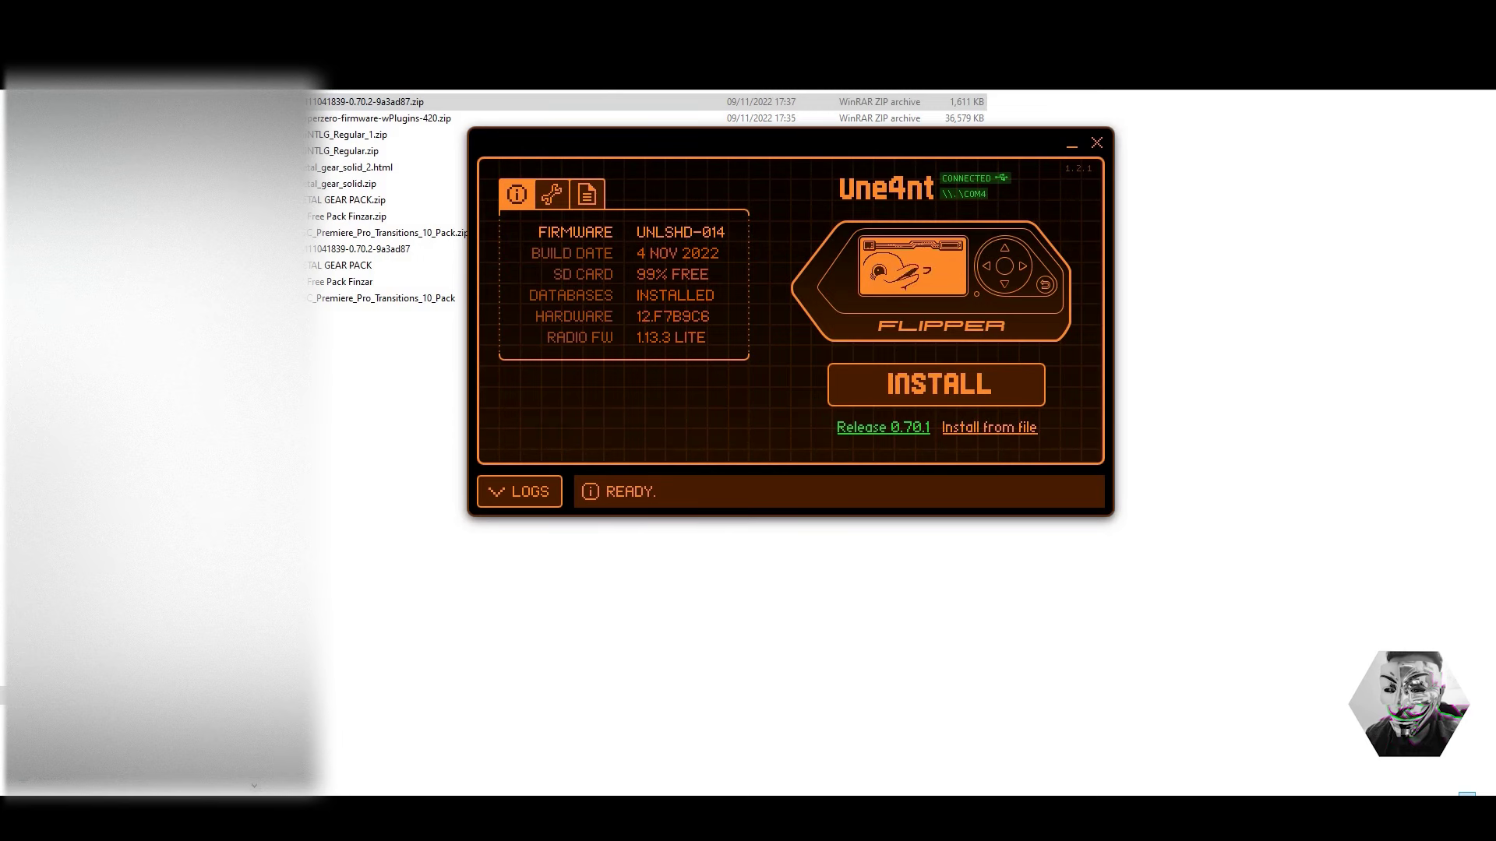
- Upload the RM11041839 RogueMaster firmware folder into the Flipper's SD Card/update folder
click(595, 193)
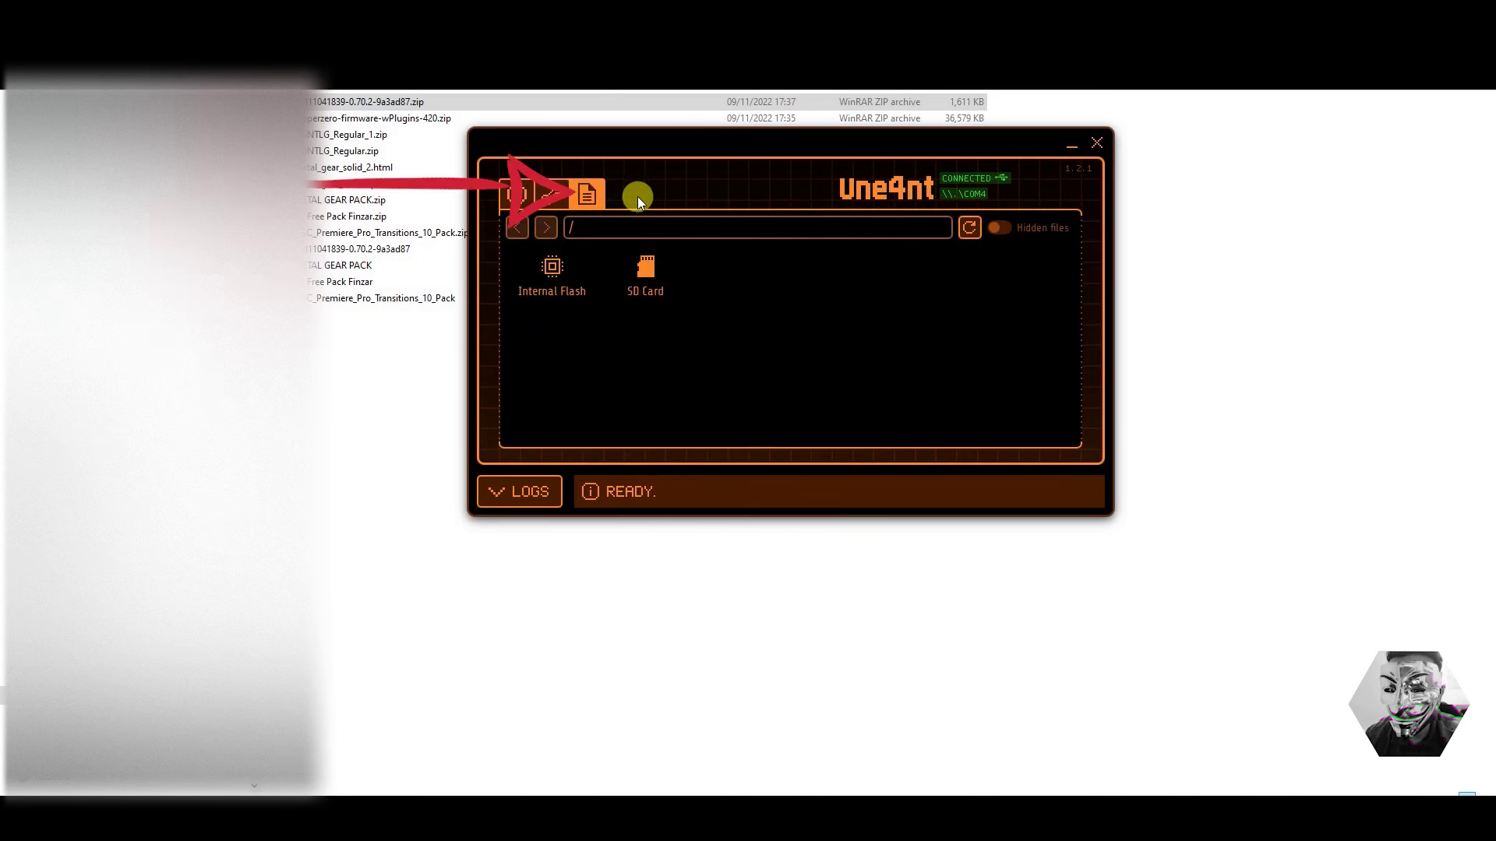
double_click(644, 276)
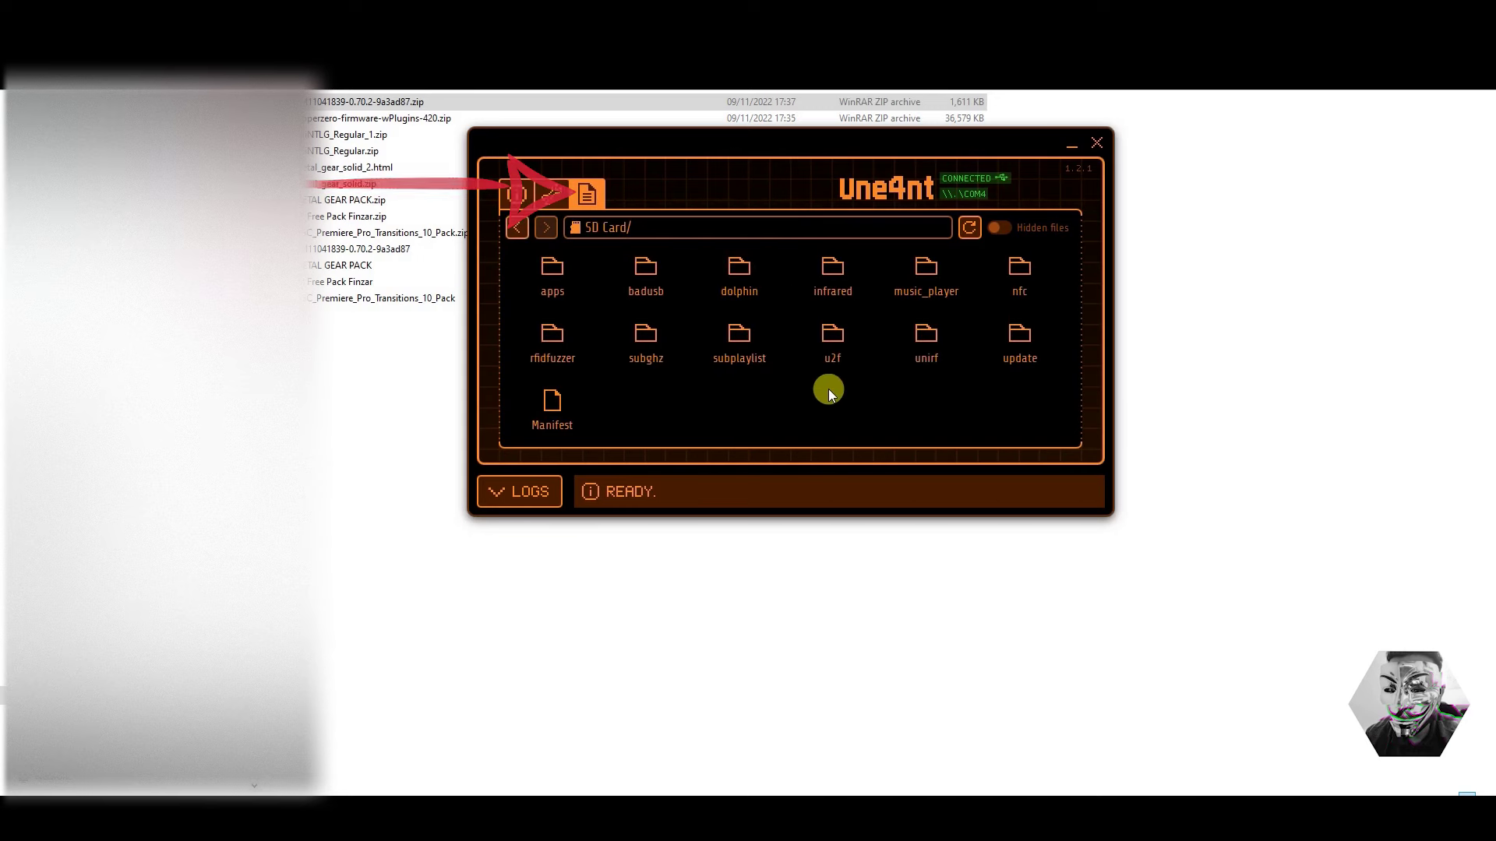
double_click(1015, 339)
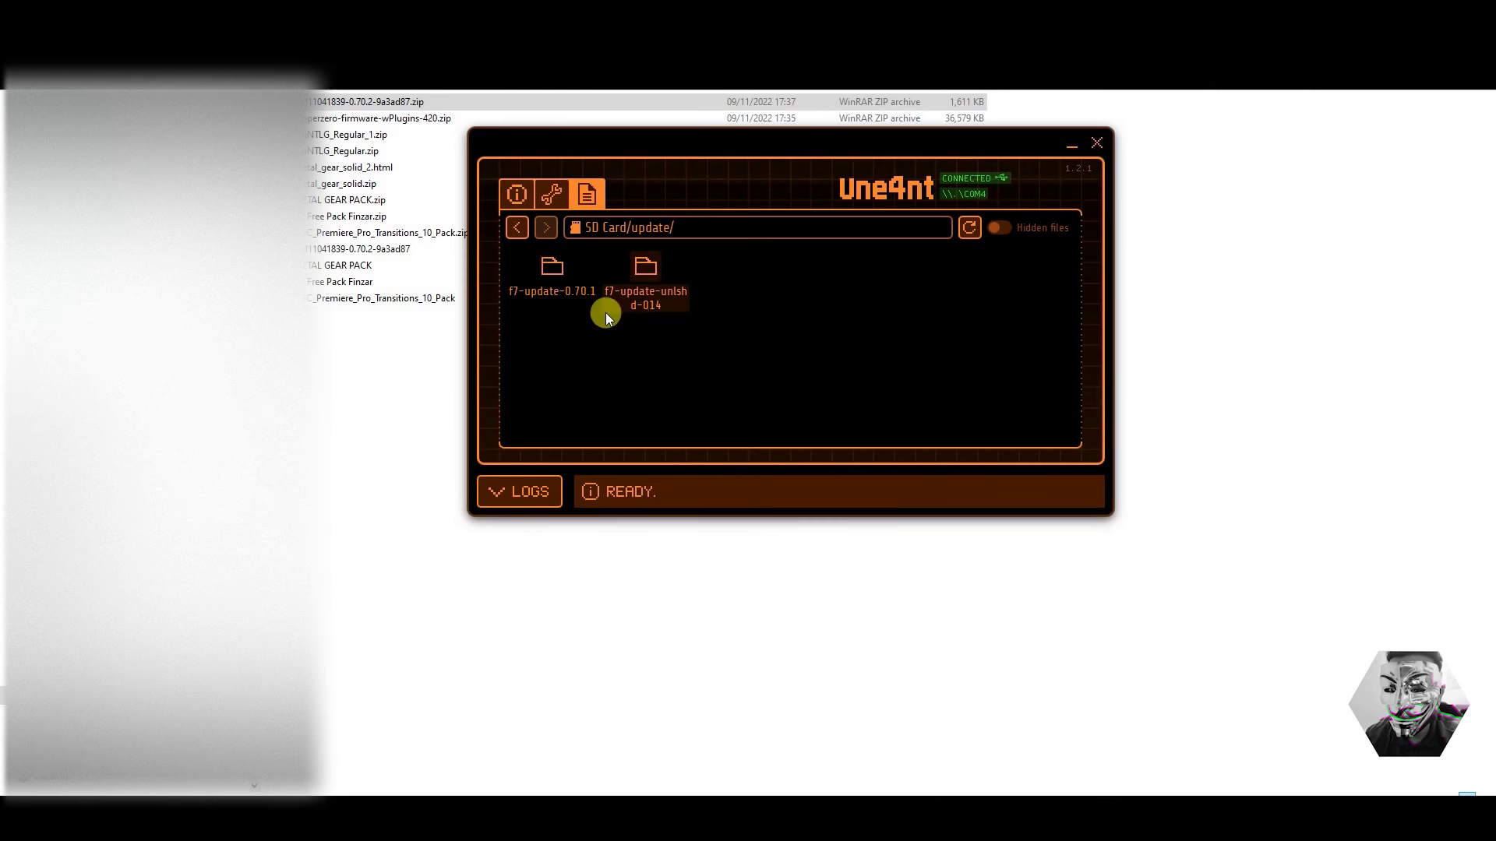
drag(670, 143, 991, 99)
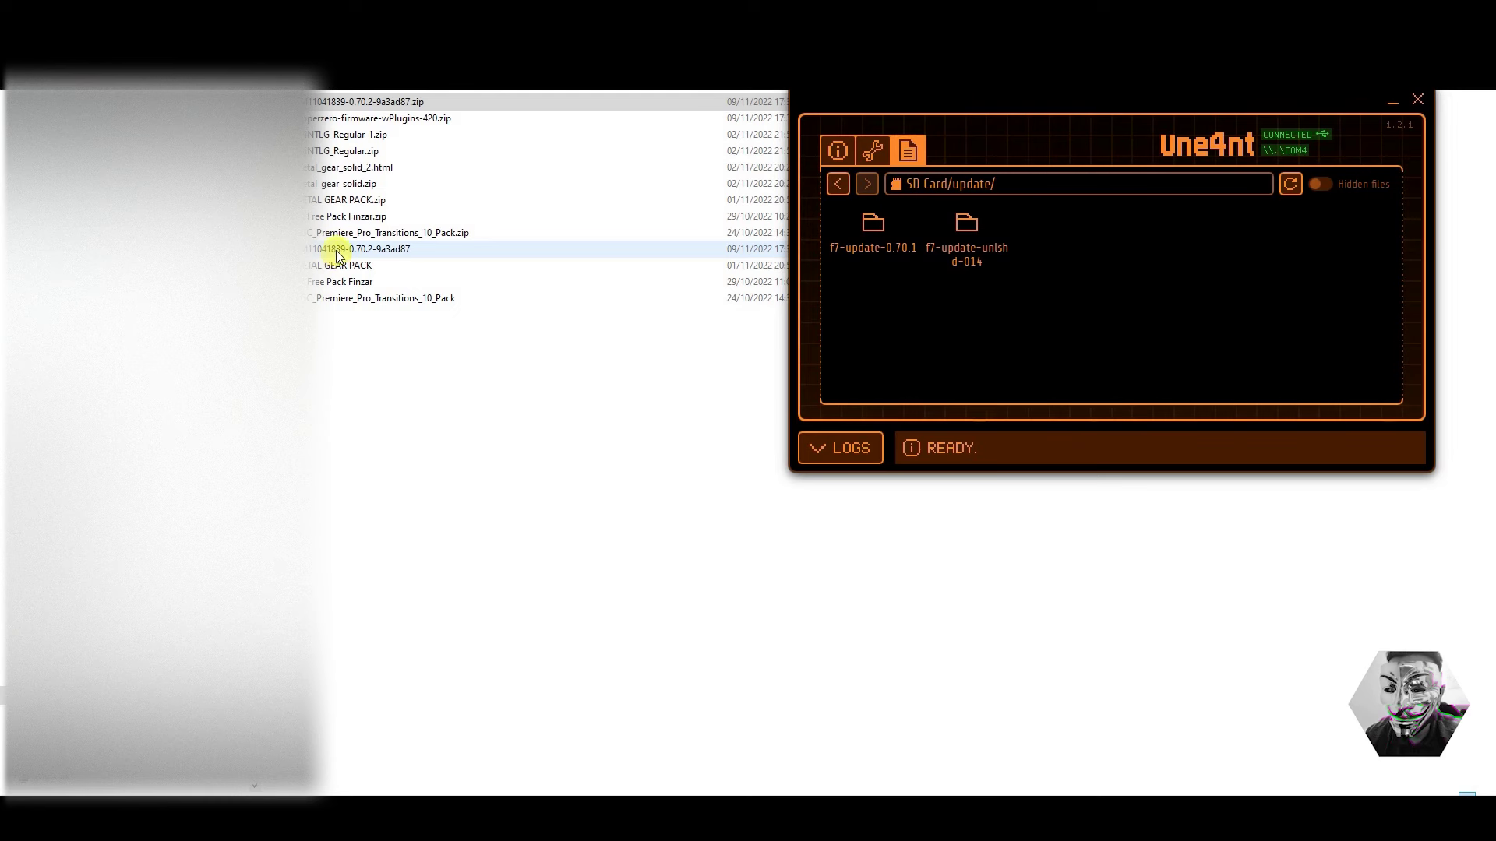
drag(336, 255, 1037, 279)
click(1025, 332)
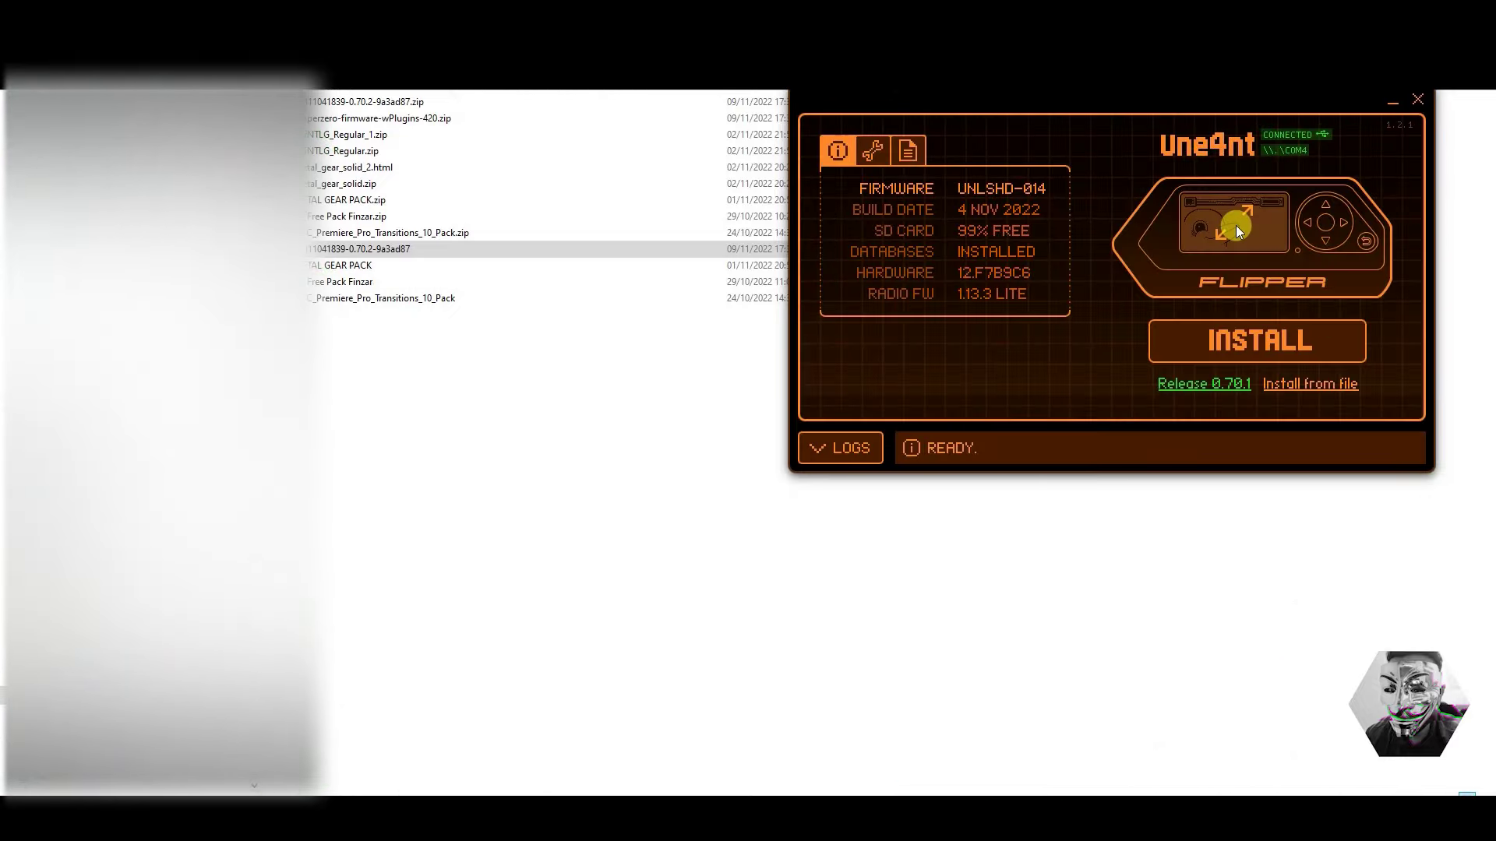
- On the Flipper's screen, browse Archive to update > RogueMaster > 0.70.2-1104-RM1839
click(1236, 226)
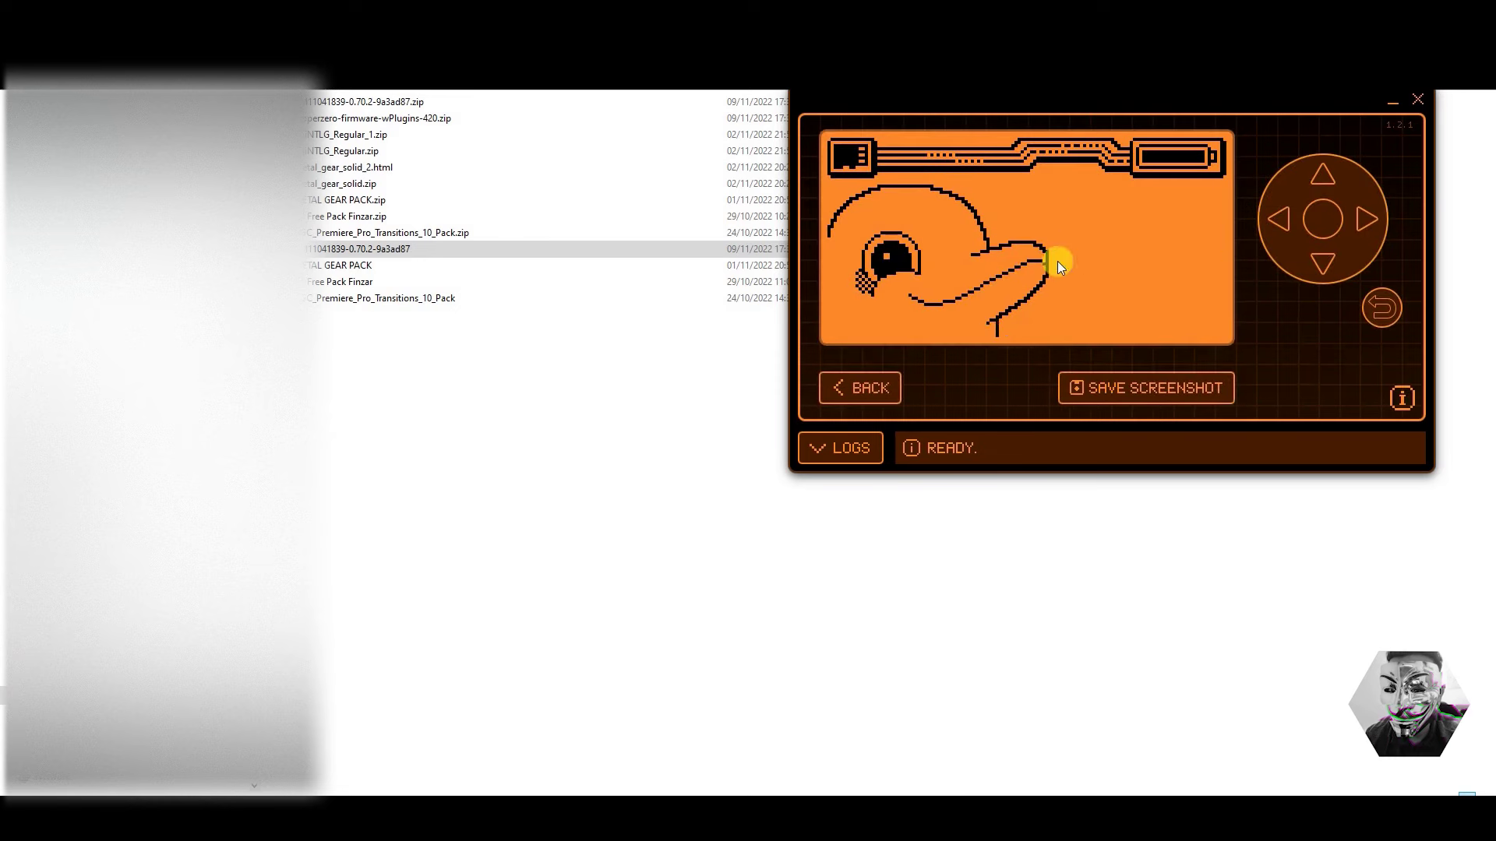
click(1316, 261)
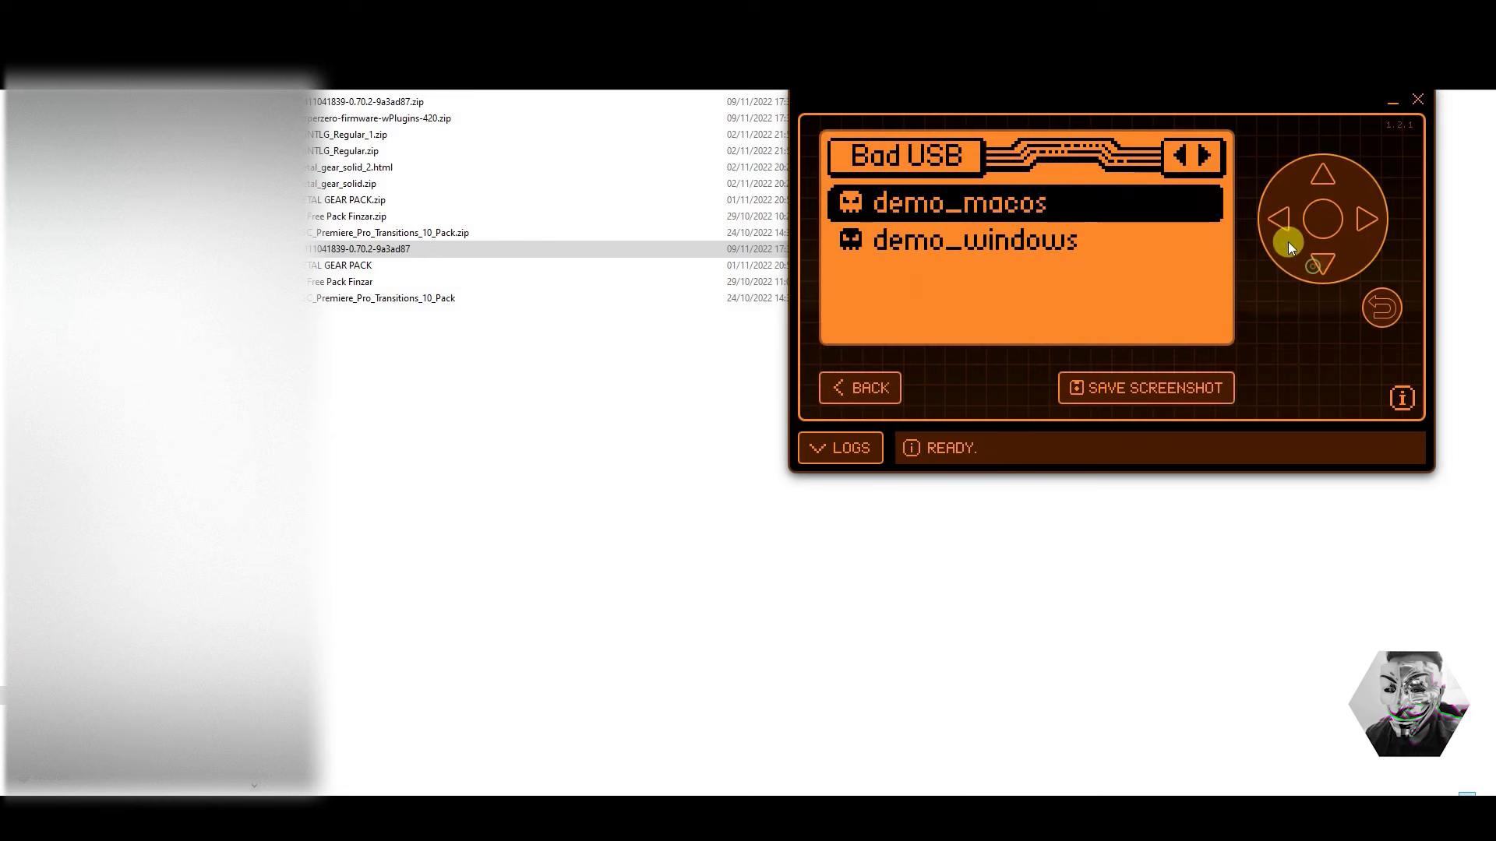
click(1280, 226)
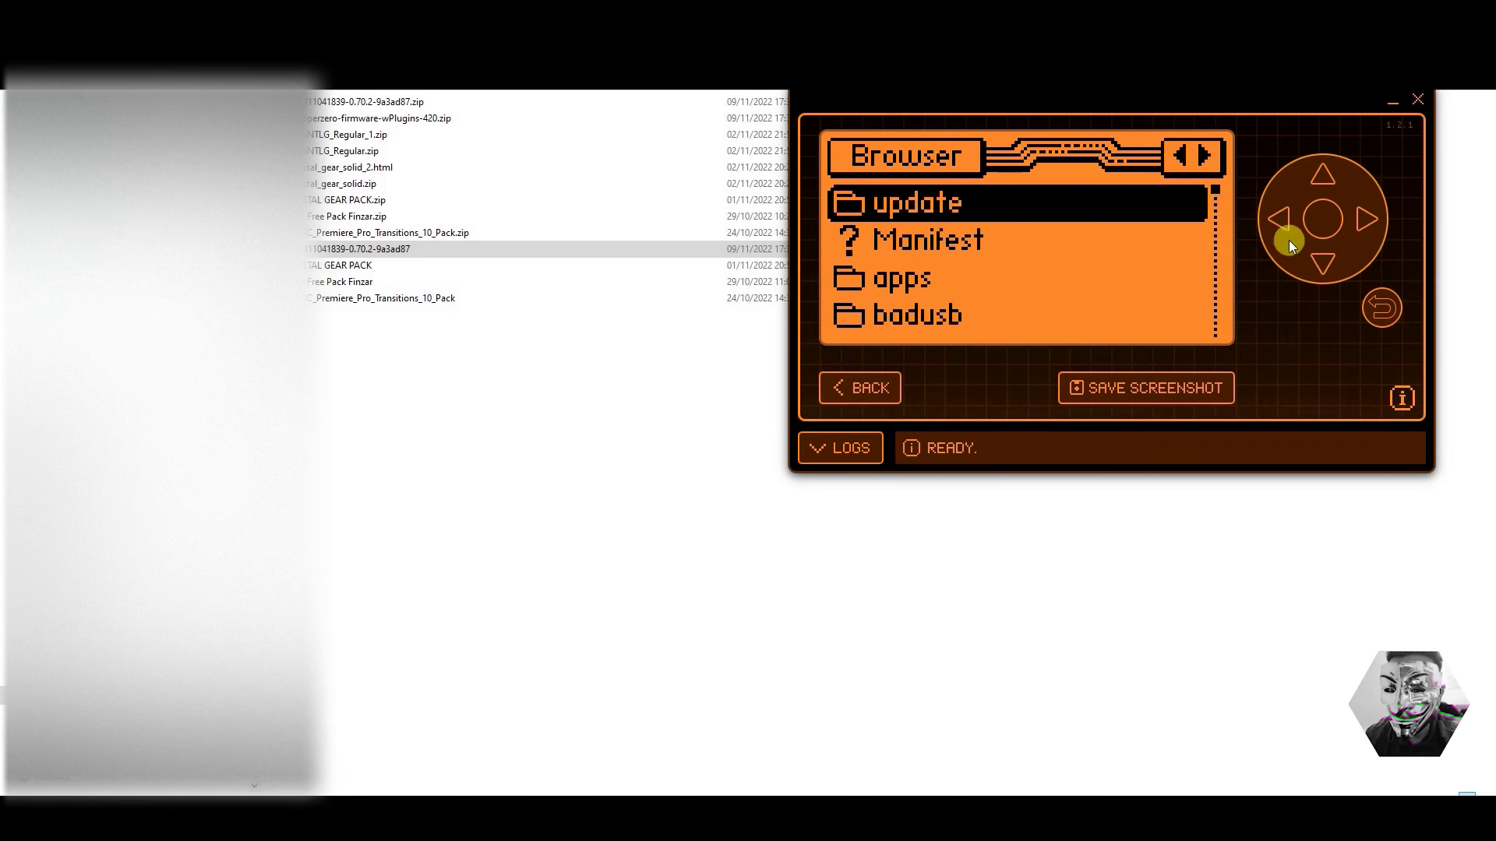
click(1318, 223)
click(1005, 279)
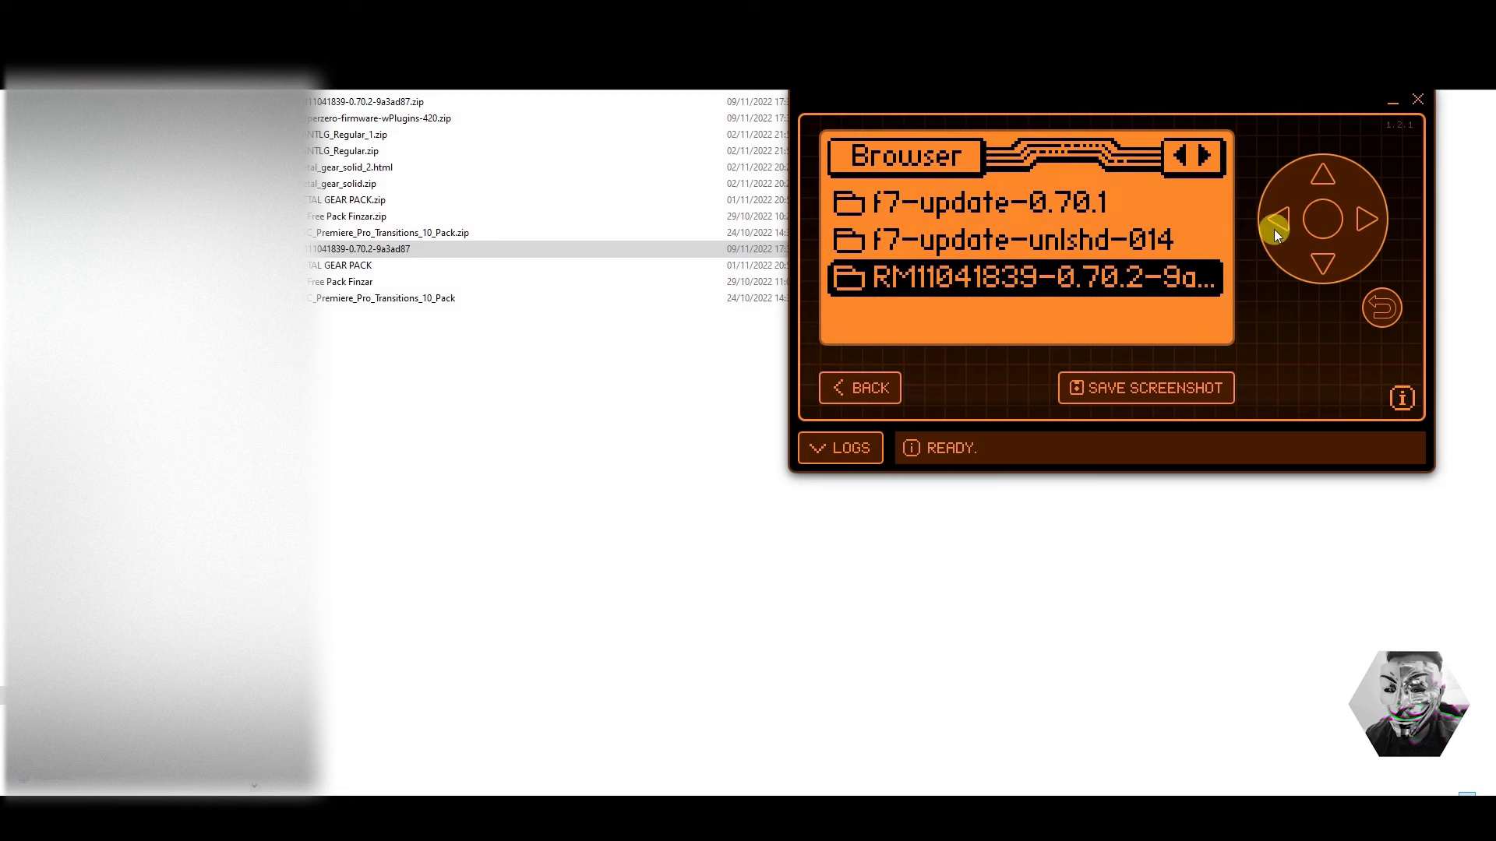
click(1318, 222)
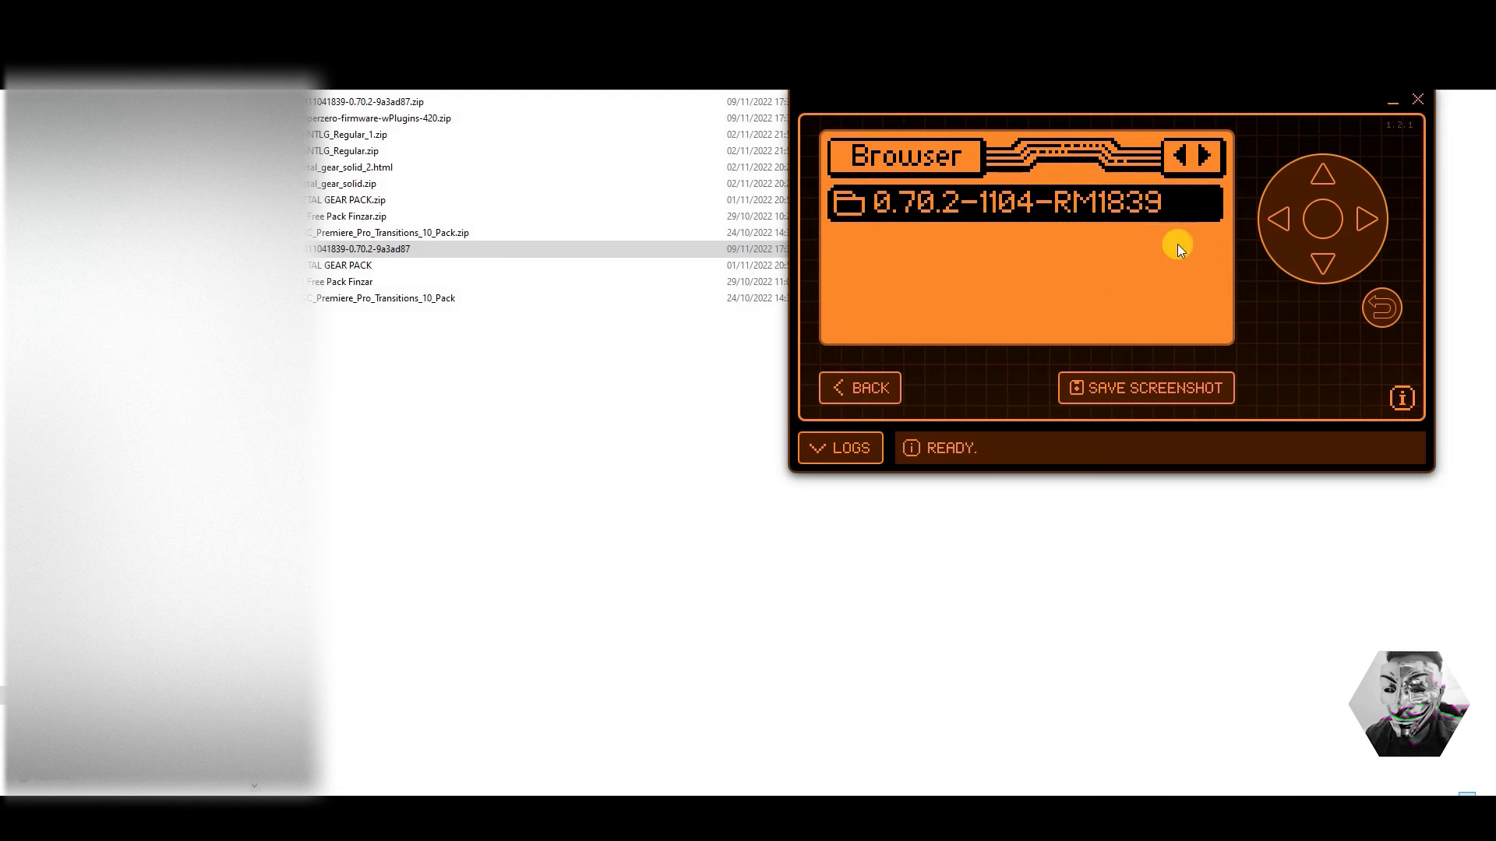
click(1318, 222)
- Select the update file, choose Run In App, and install the RogueMaster update
key(Up)
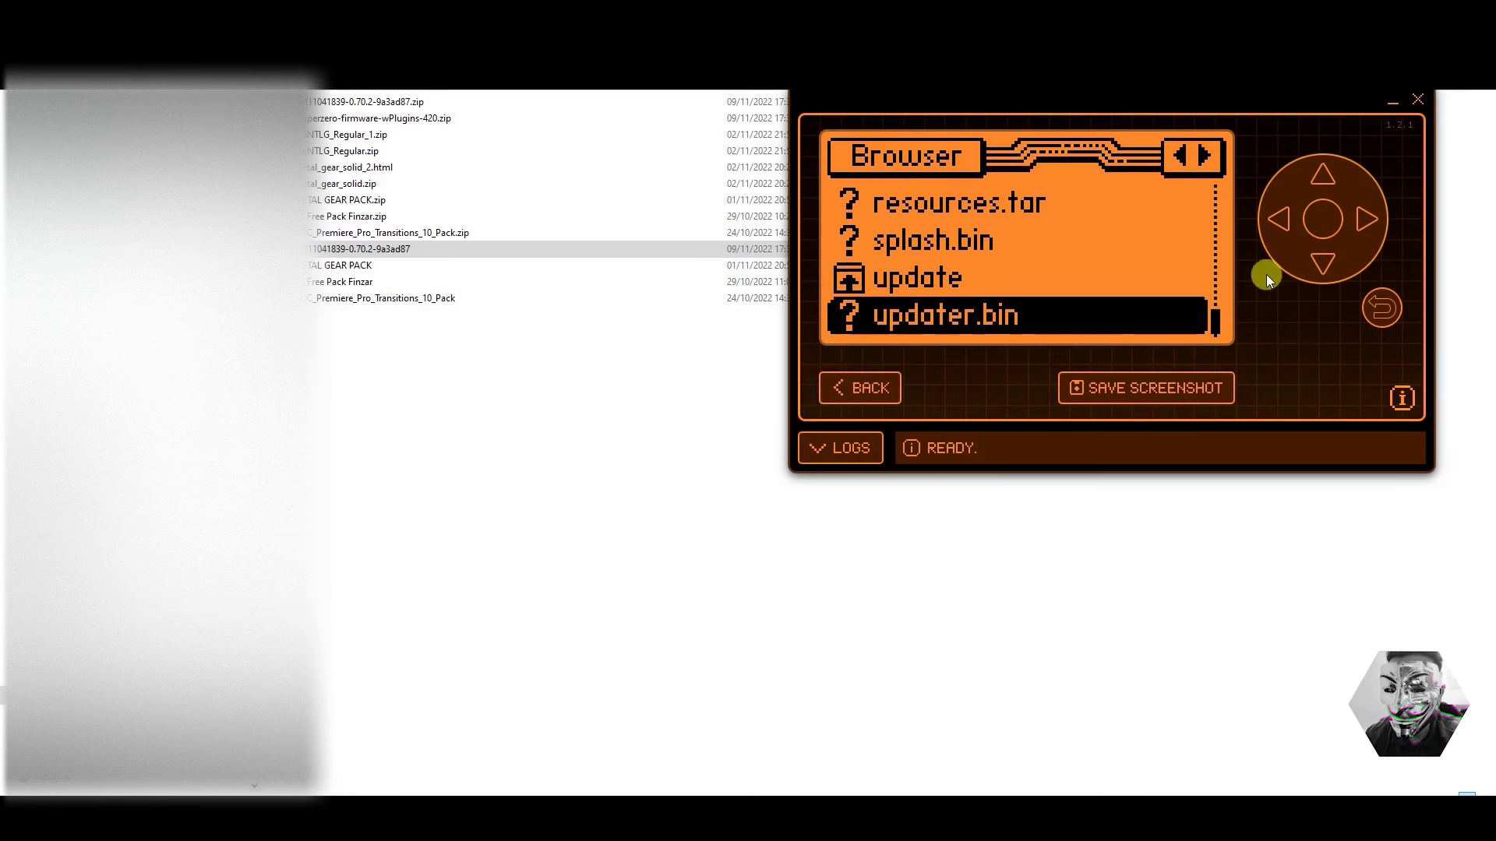
click(1327, 177)
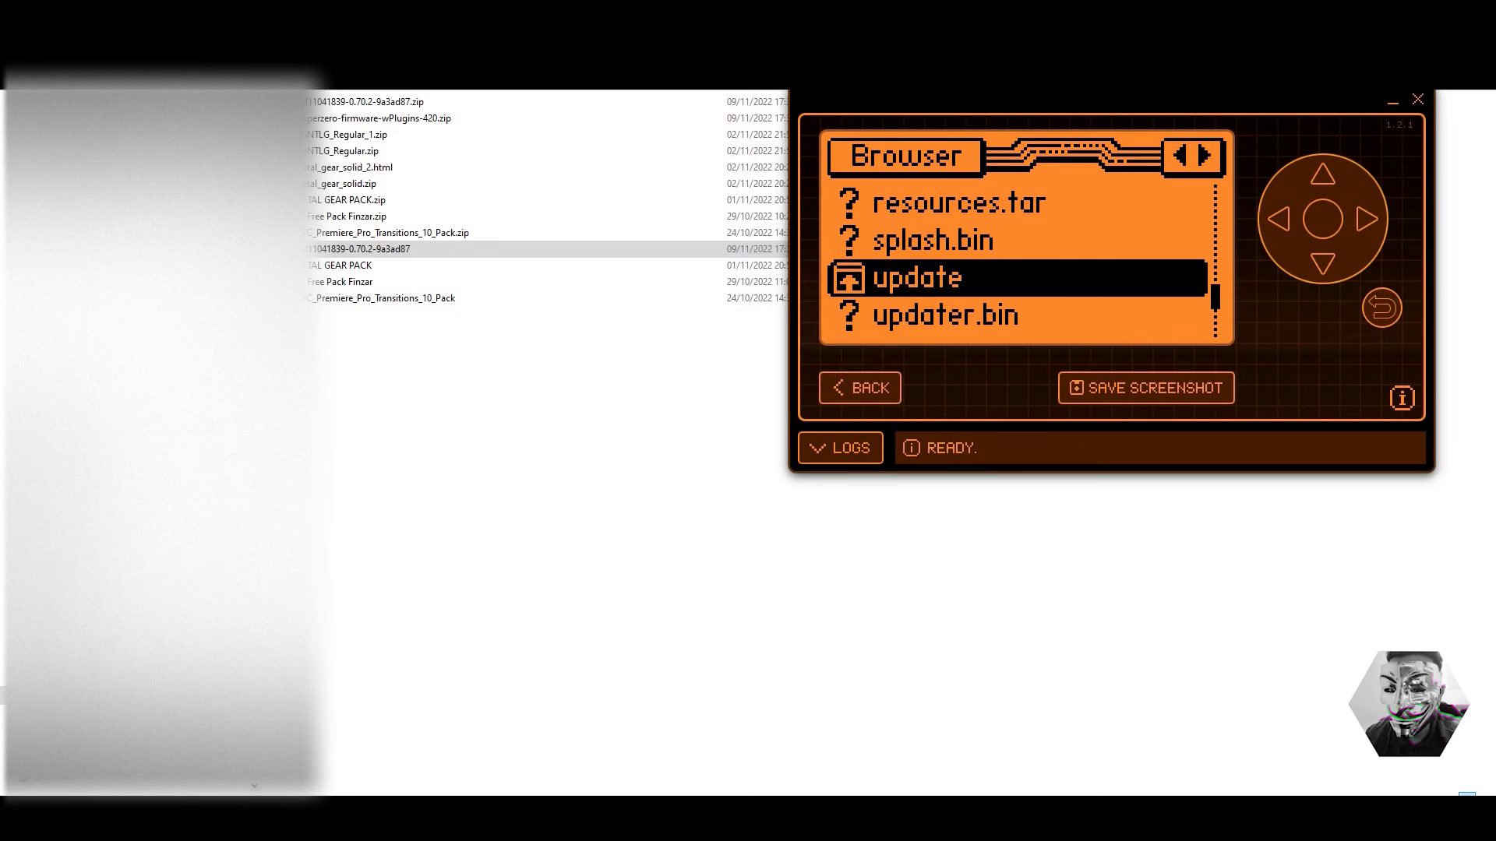
click(1388, 226)
click(1323, 219)
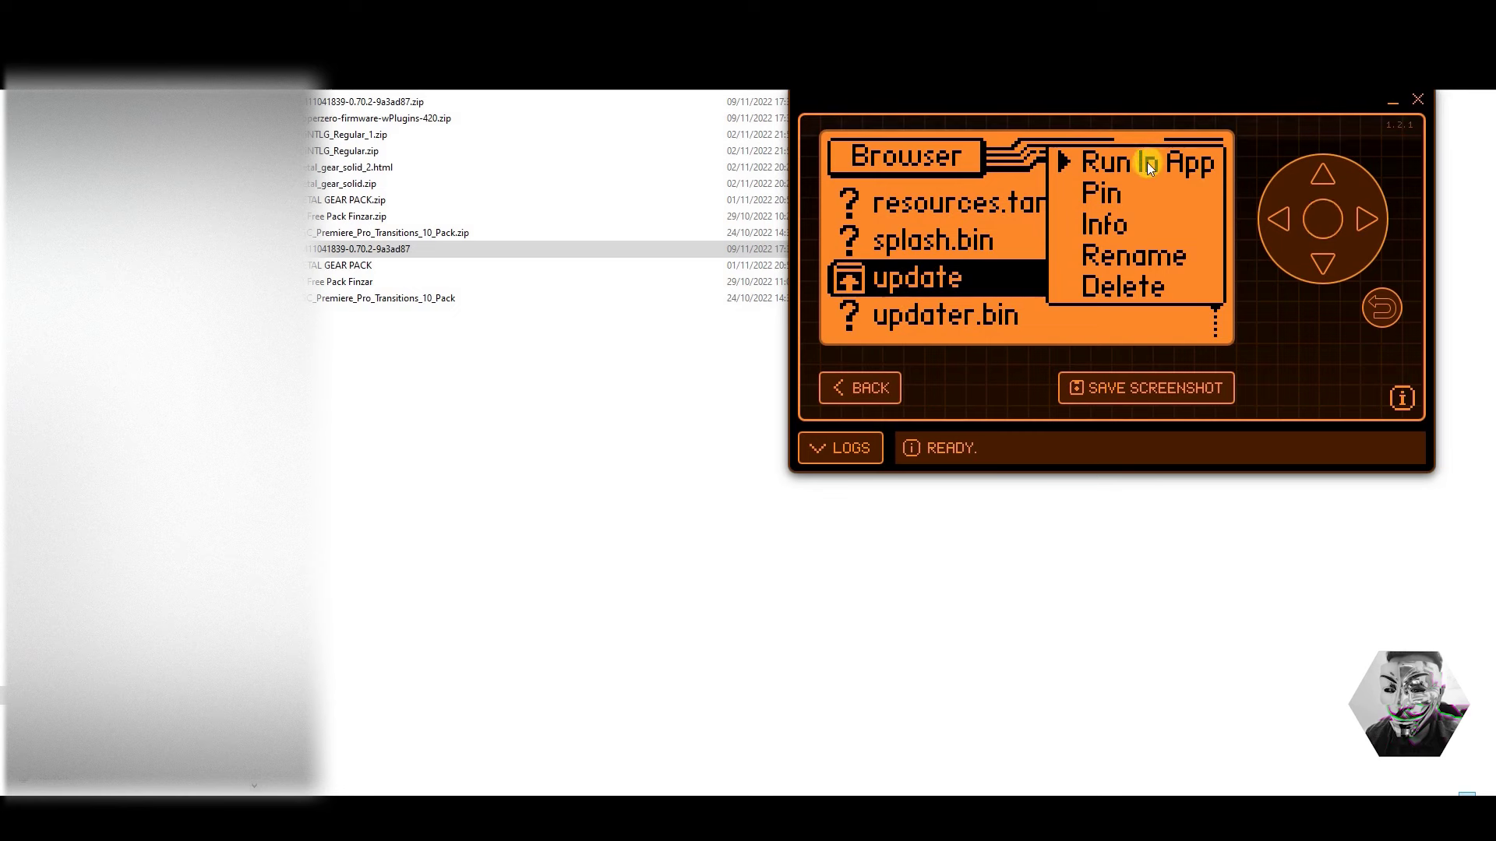
click(1323, 219)
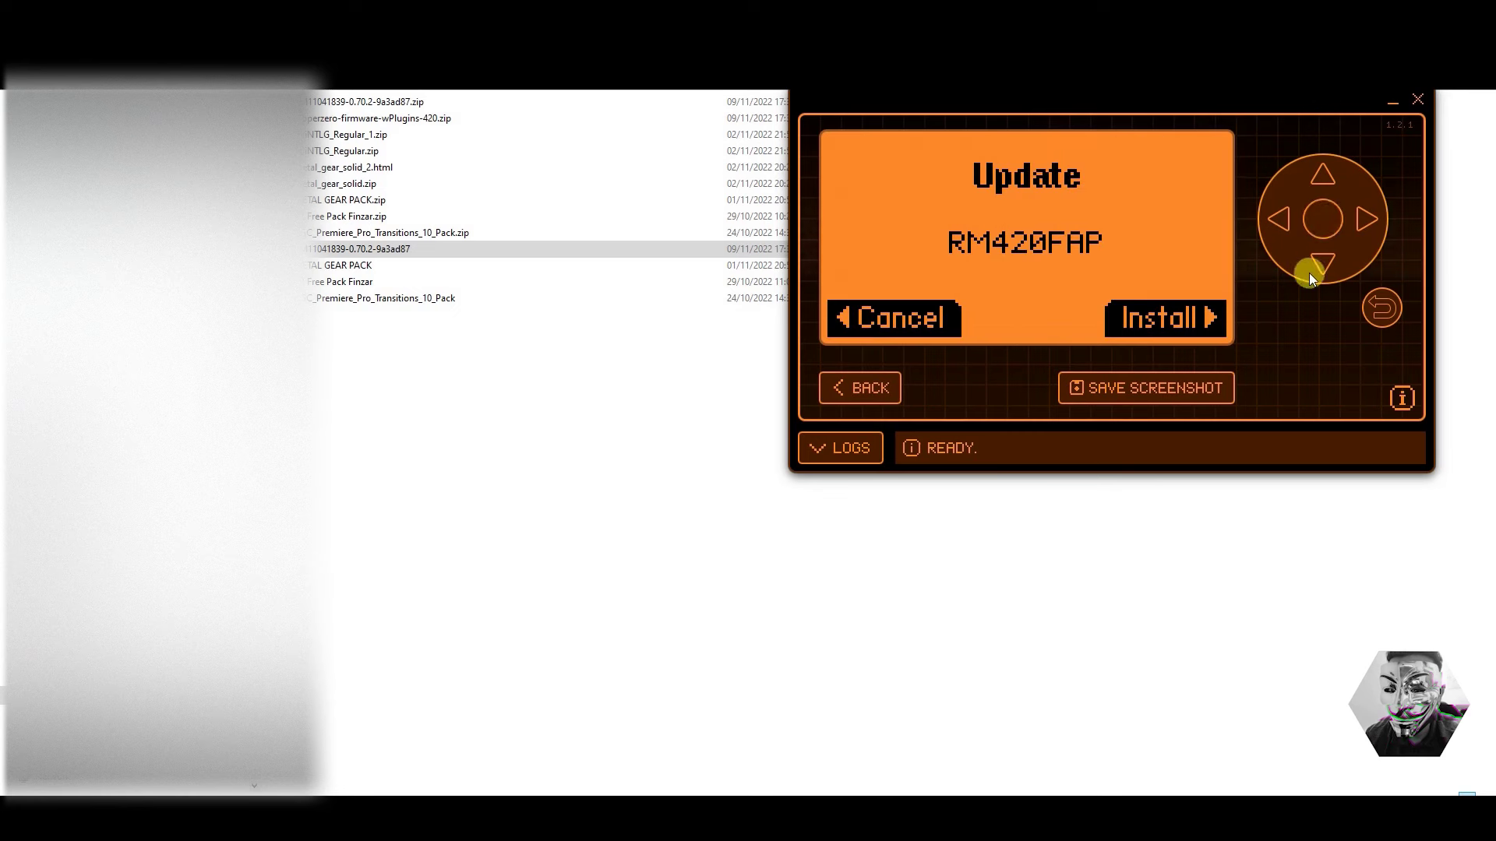
click(1366, 220)
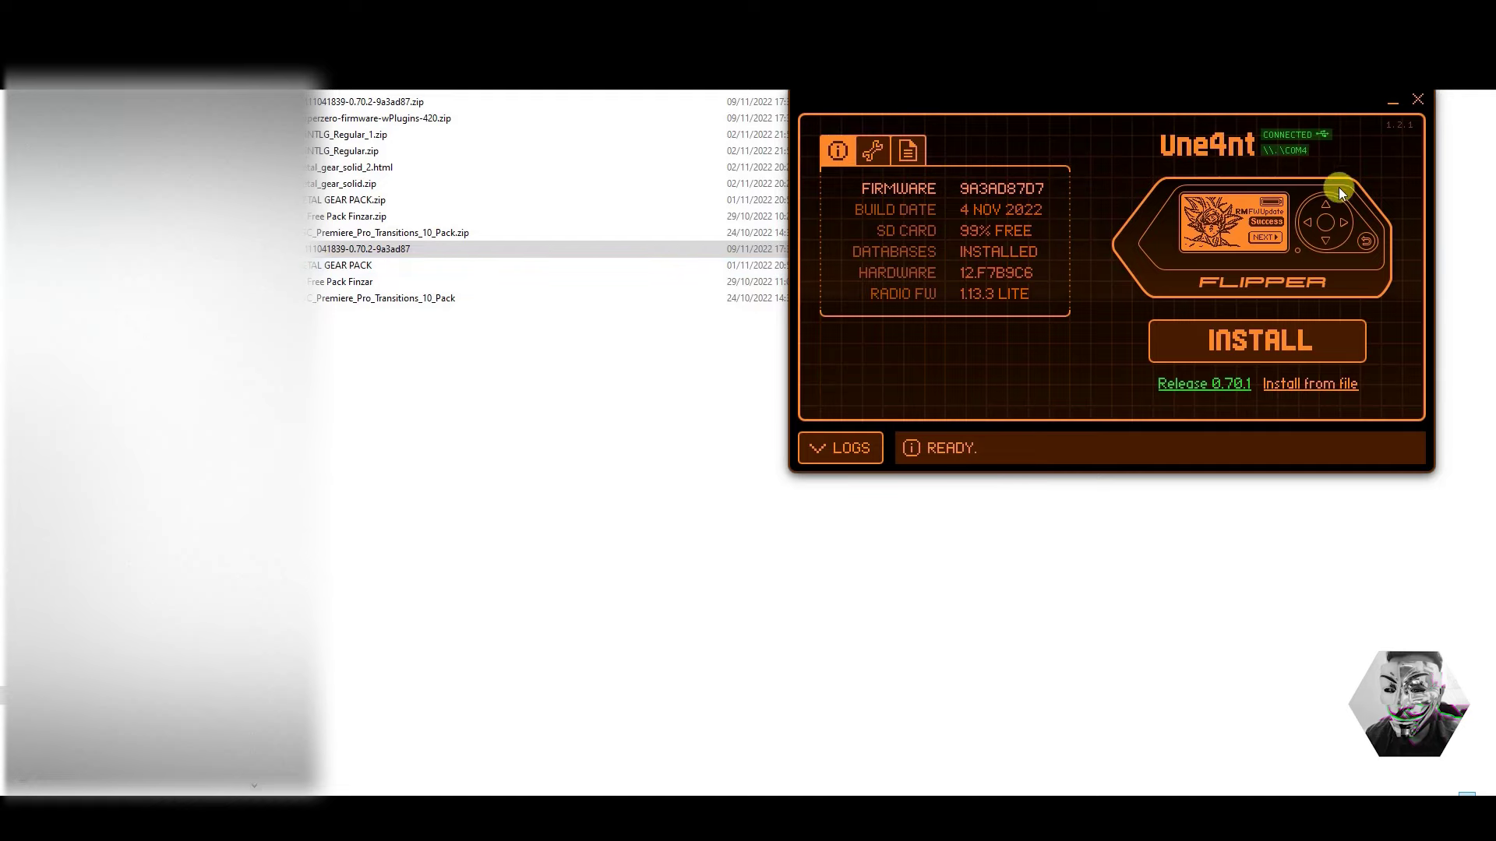
- Open the Flipper's live screen and advance past the update-success and welcome slides
click(1247, 227)
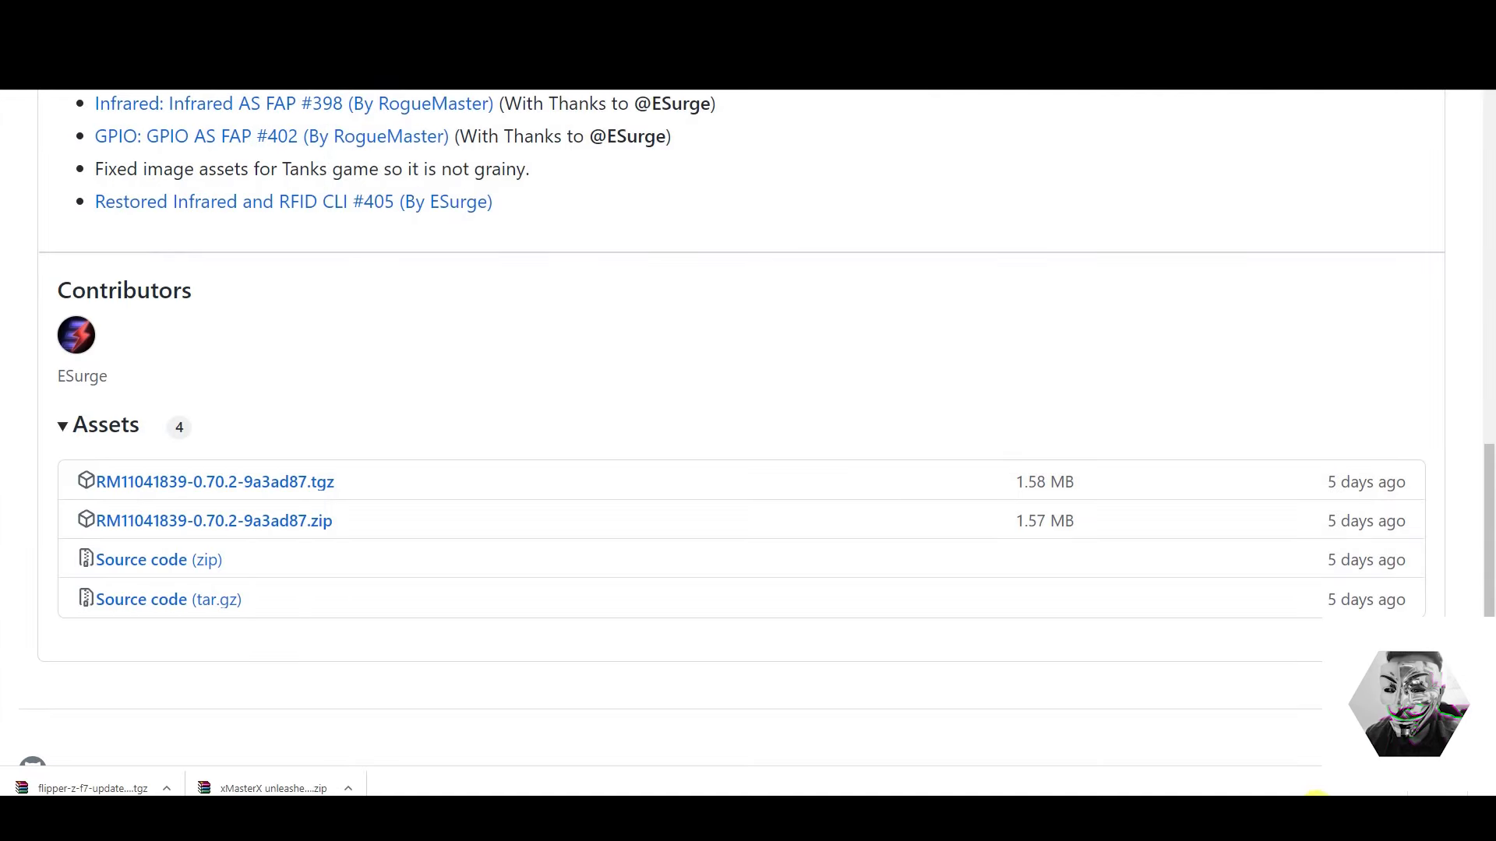
key(alt+Tab)
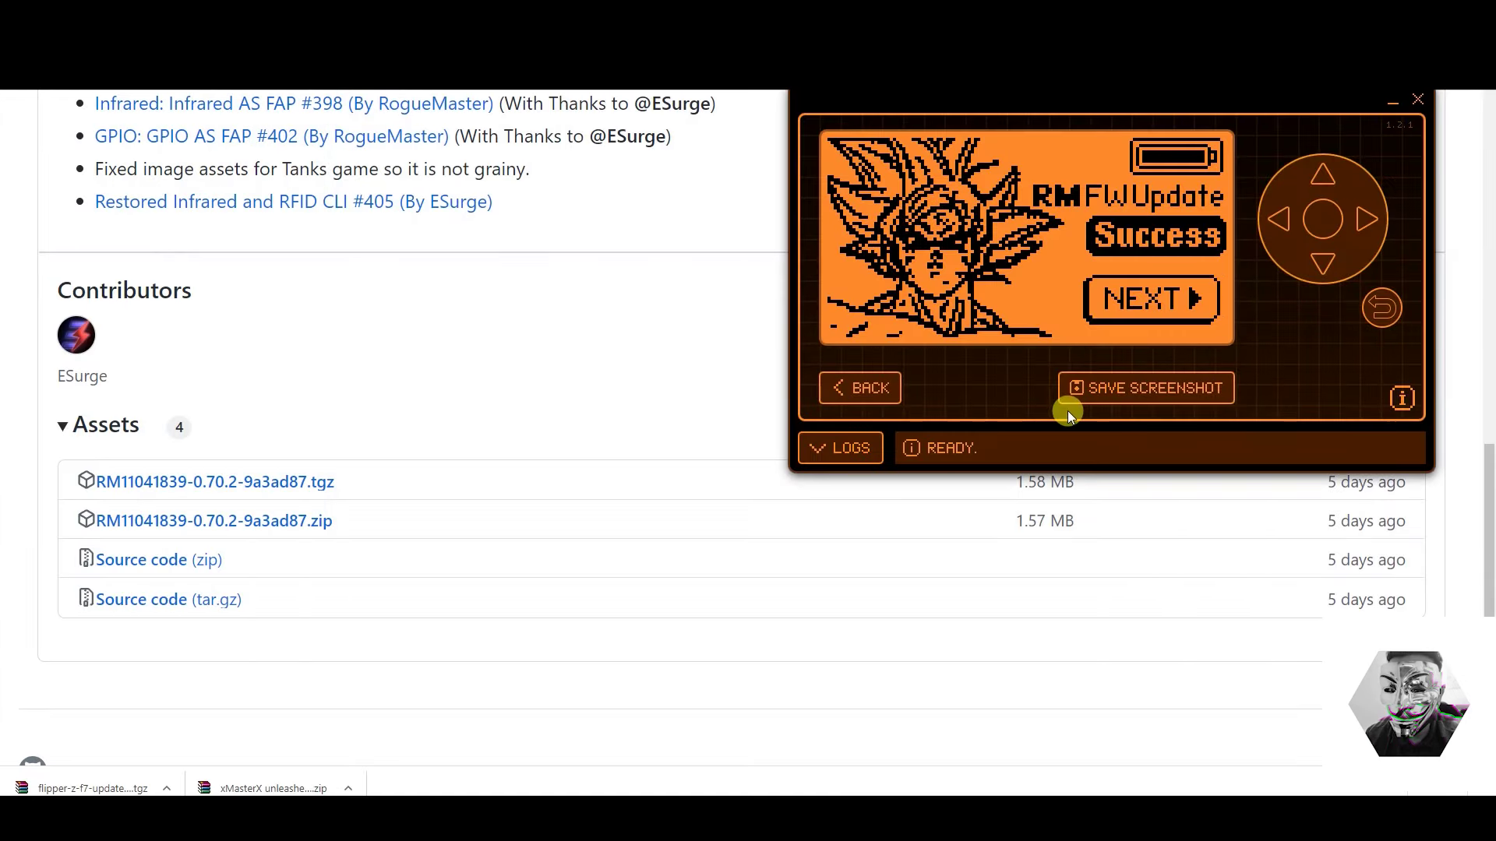
click(1368, 217)
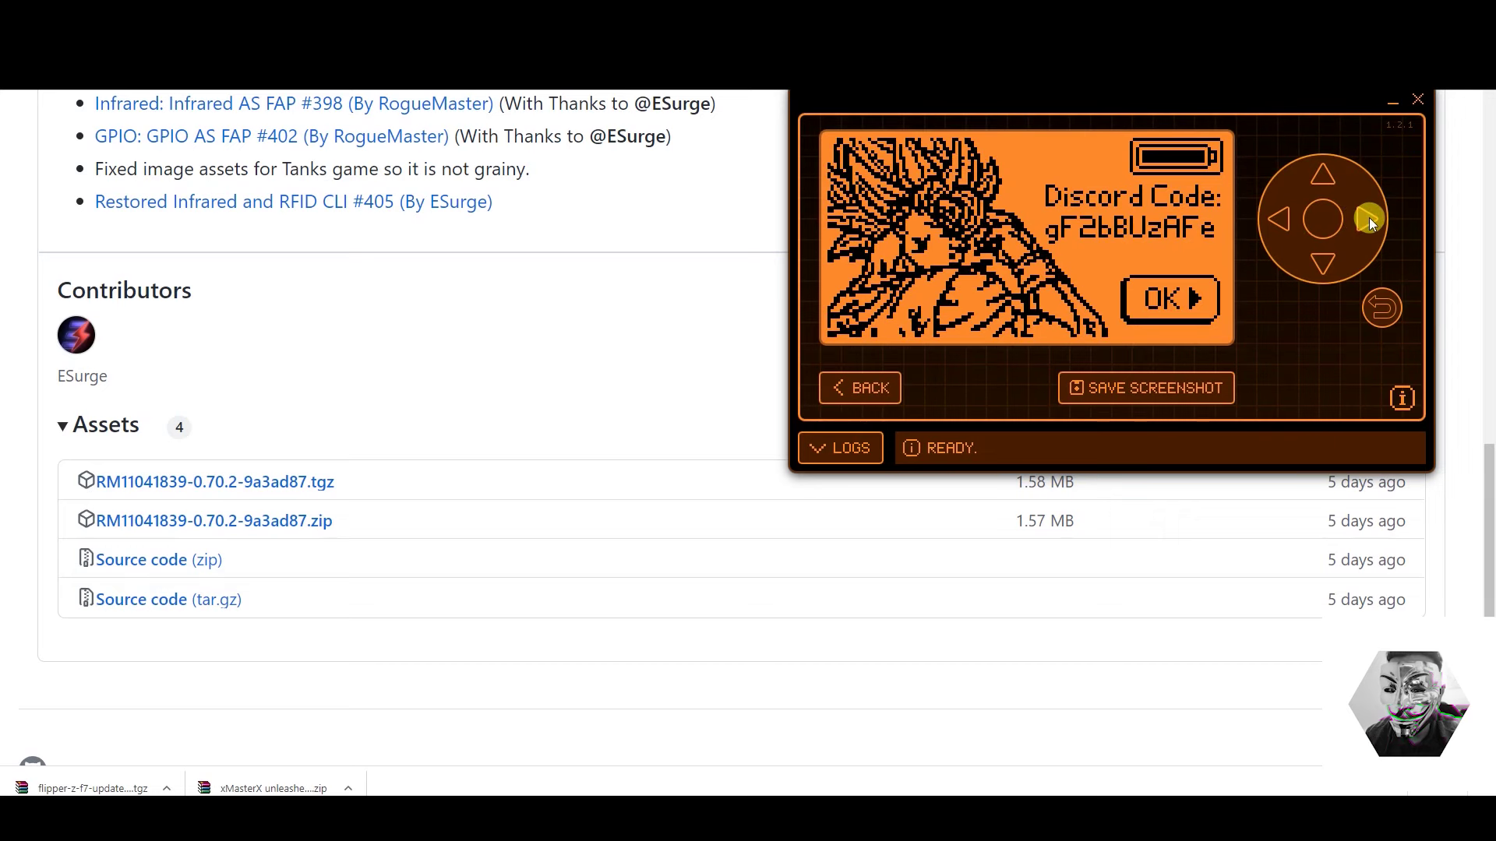
click(1368, 217)
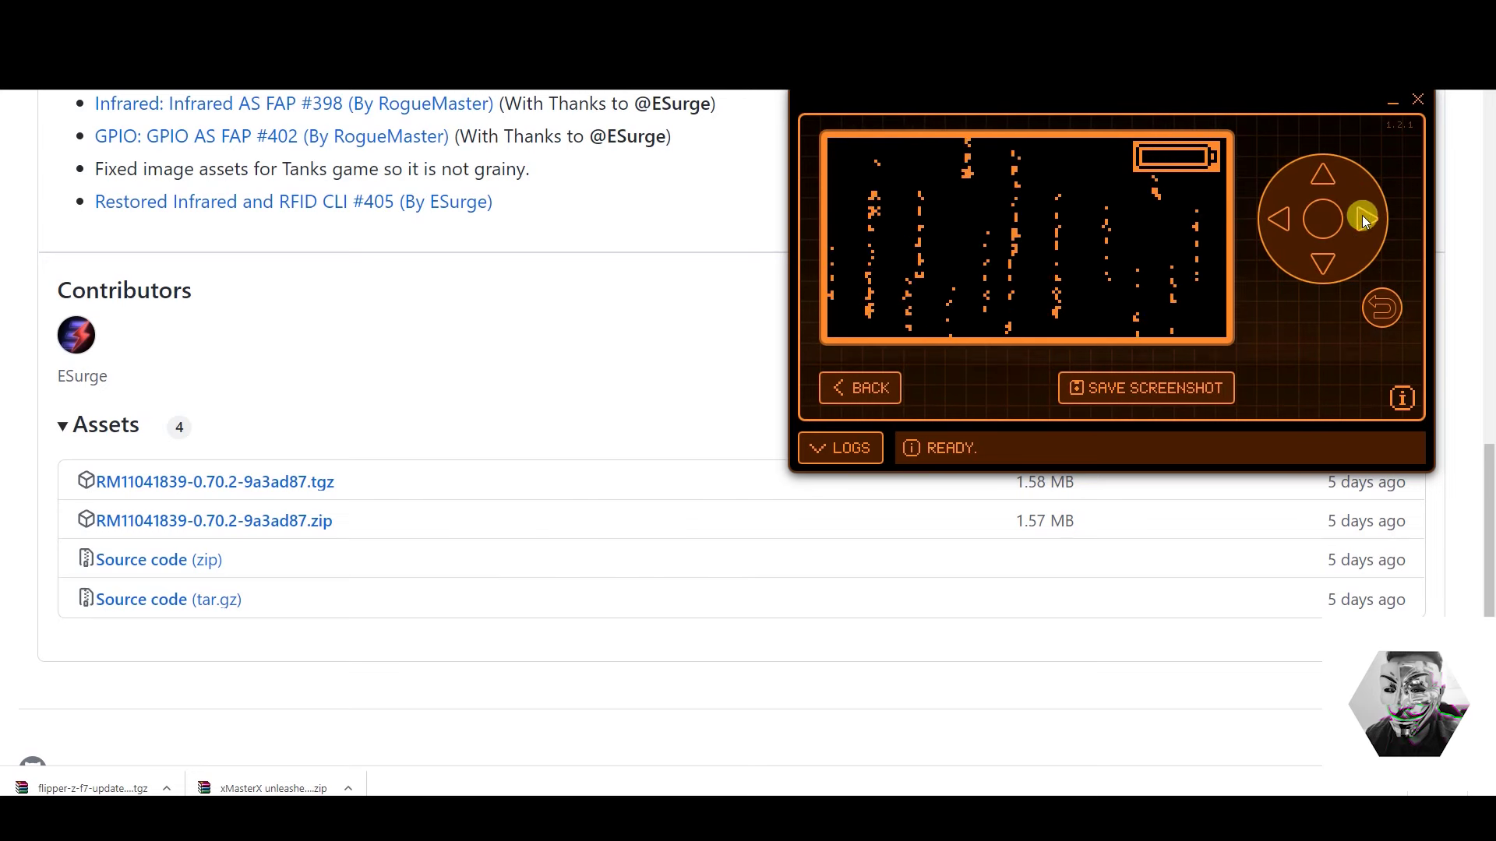
- Browse the Flipper's lock menu options, then view the pet passport screen
click(1331, 182)
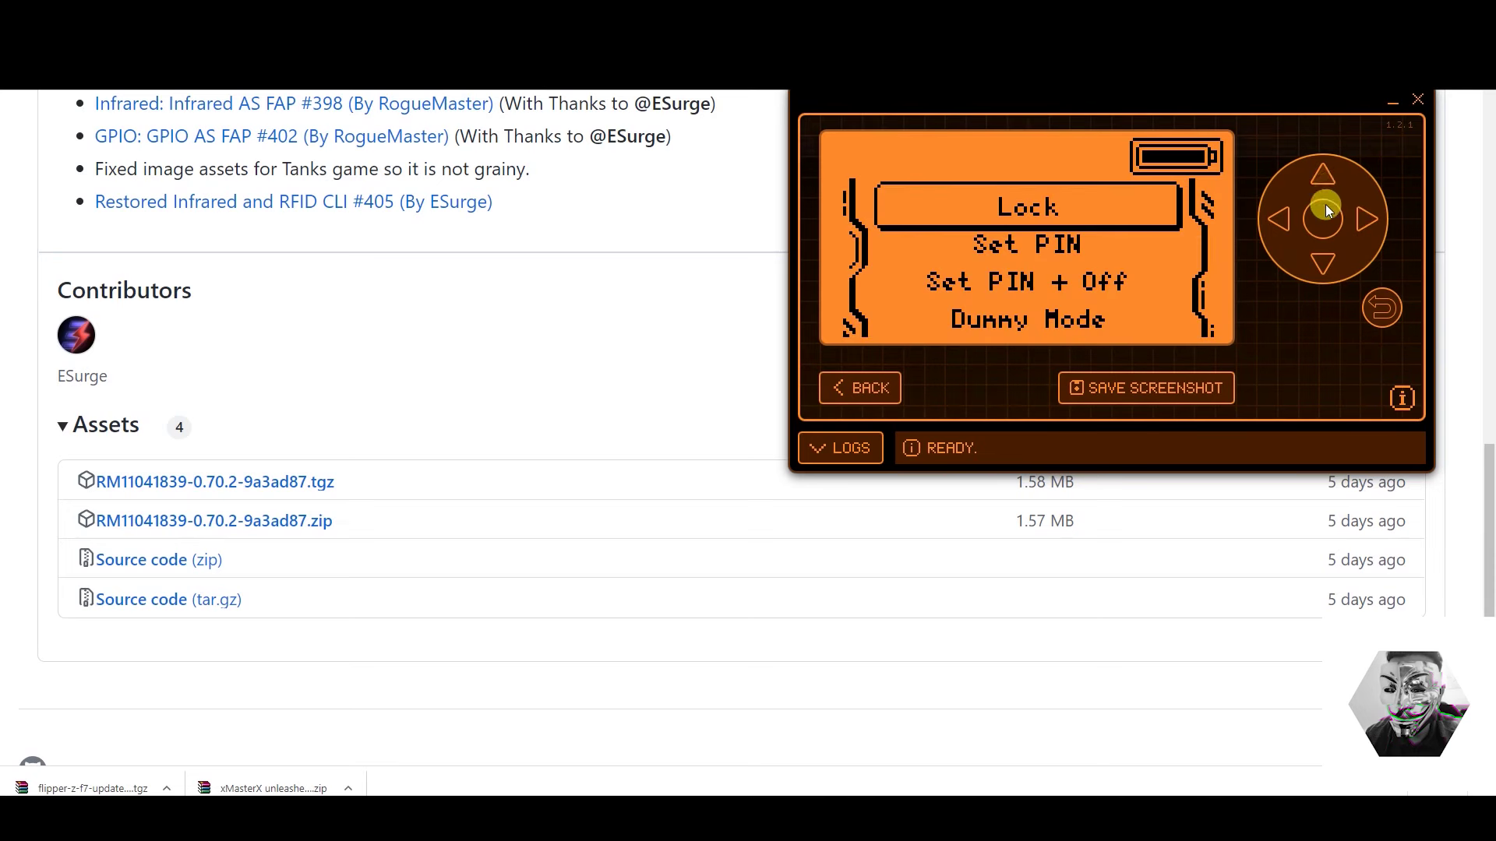
click(1322, 263)
click(1322, 261)
click(1321, 262)
click(1322, 262)
click(1379, 306)
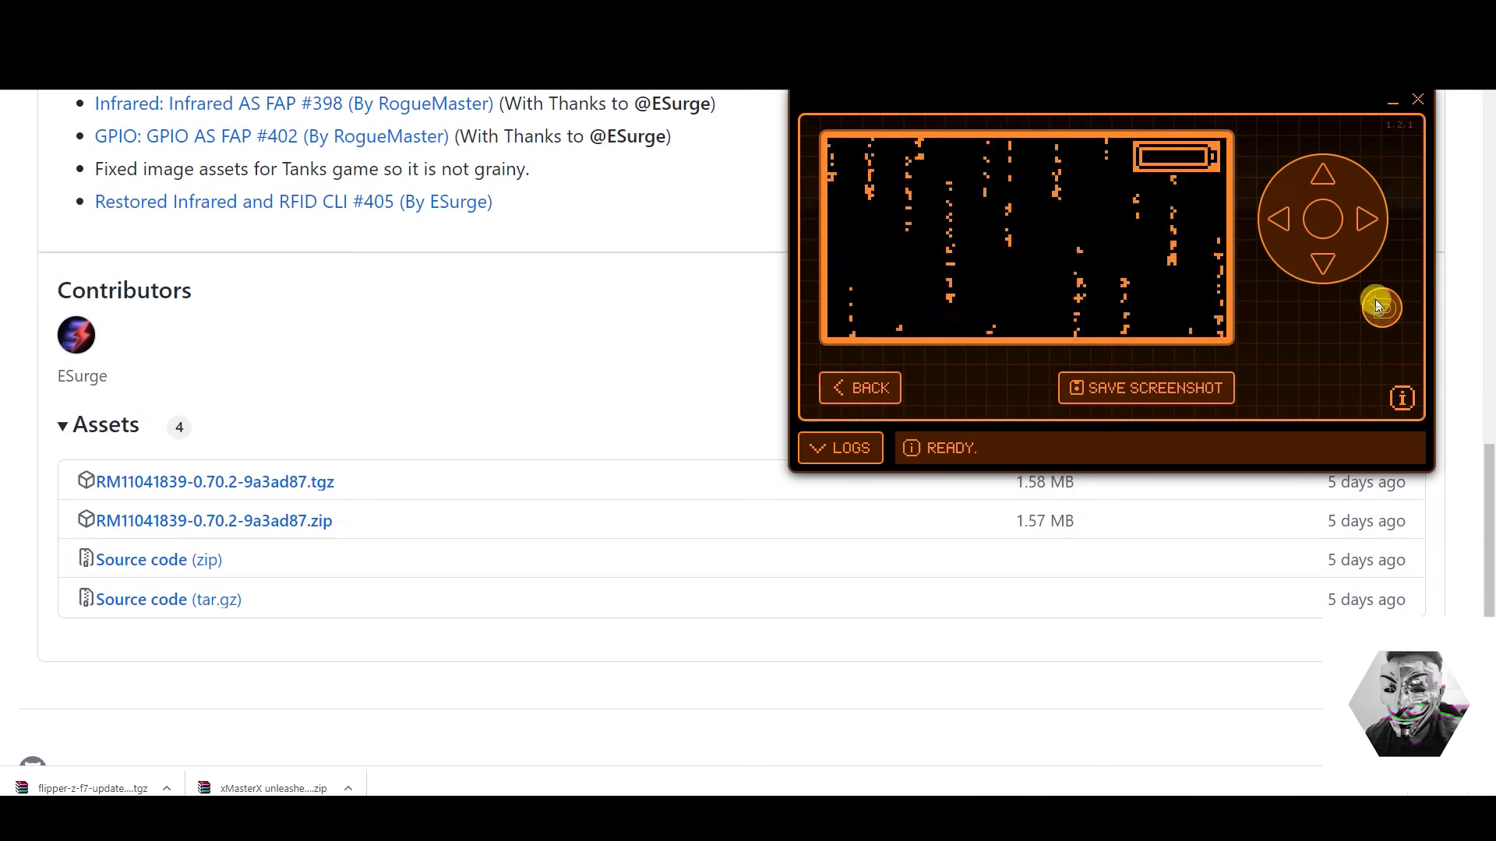
click(1363, 220)
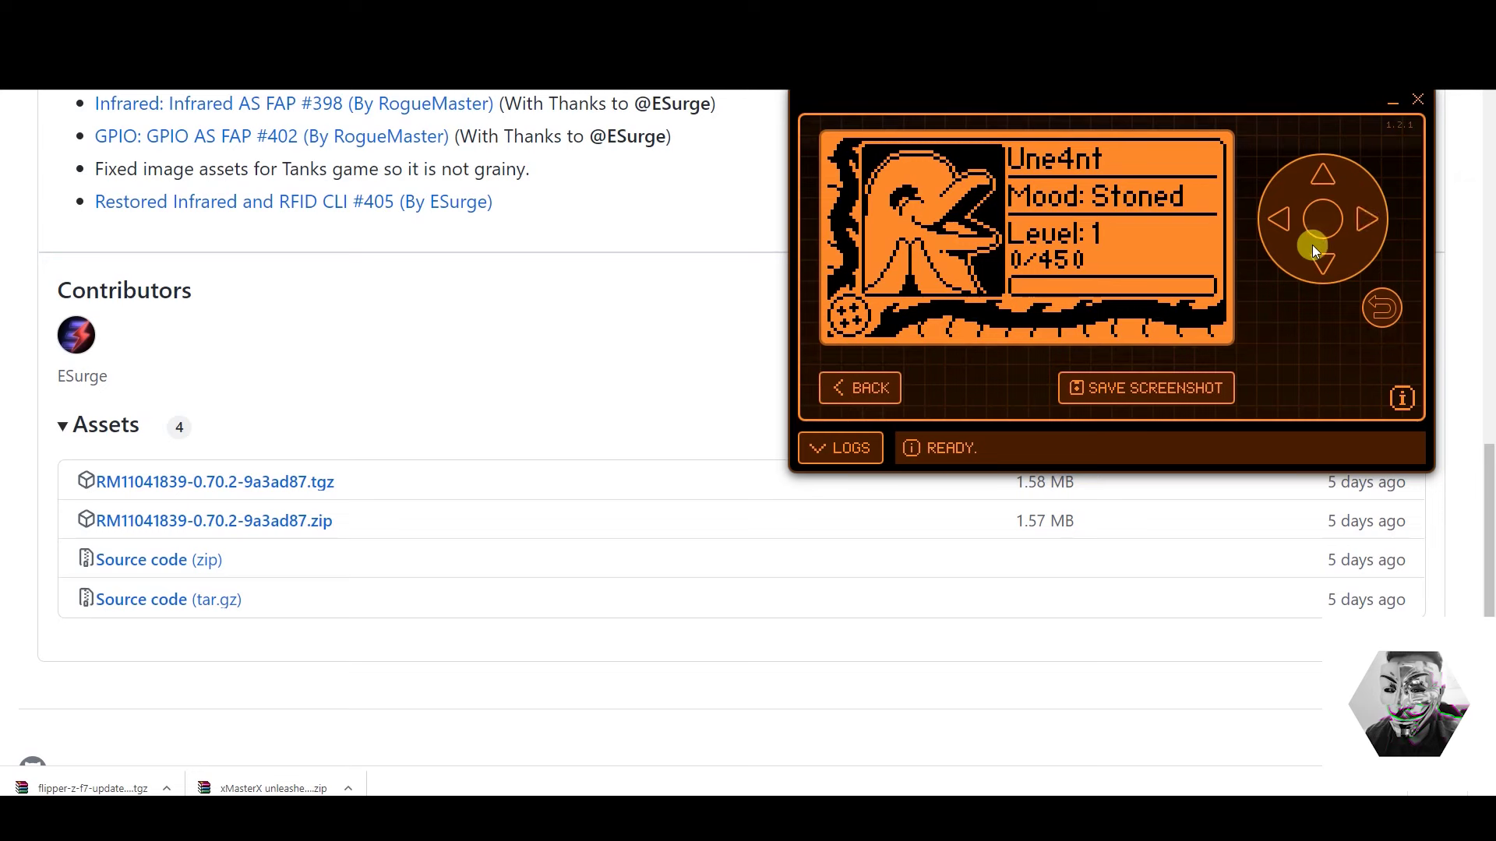
click(1393, 302)
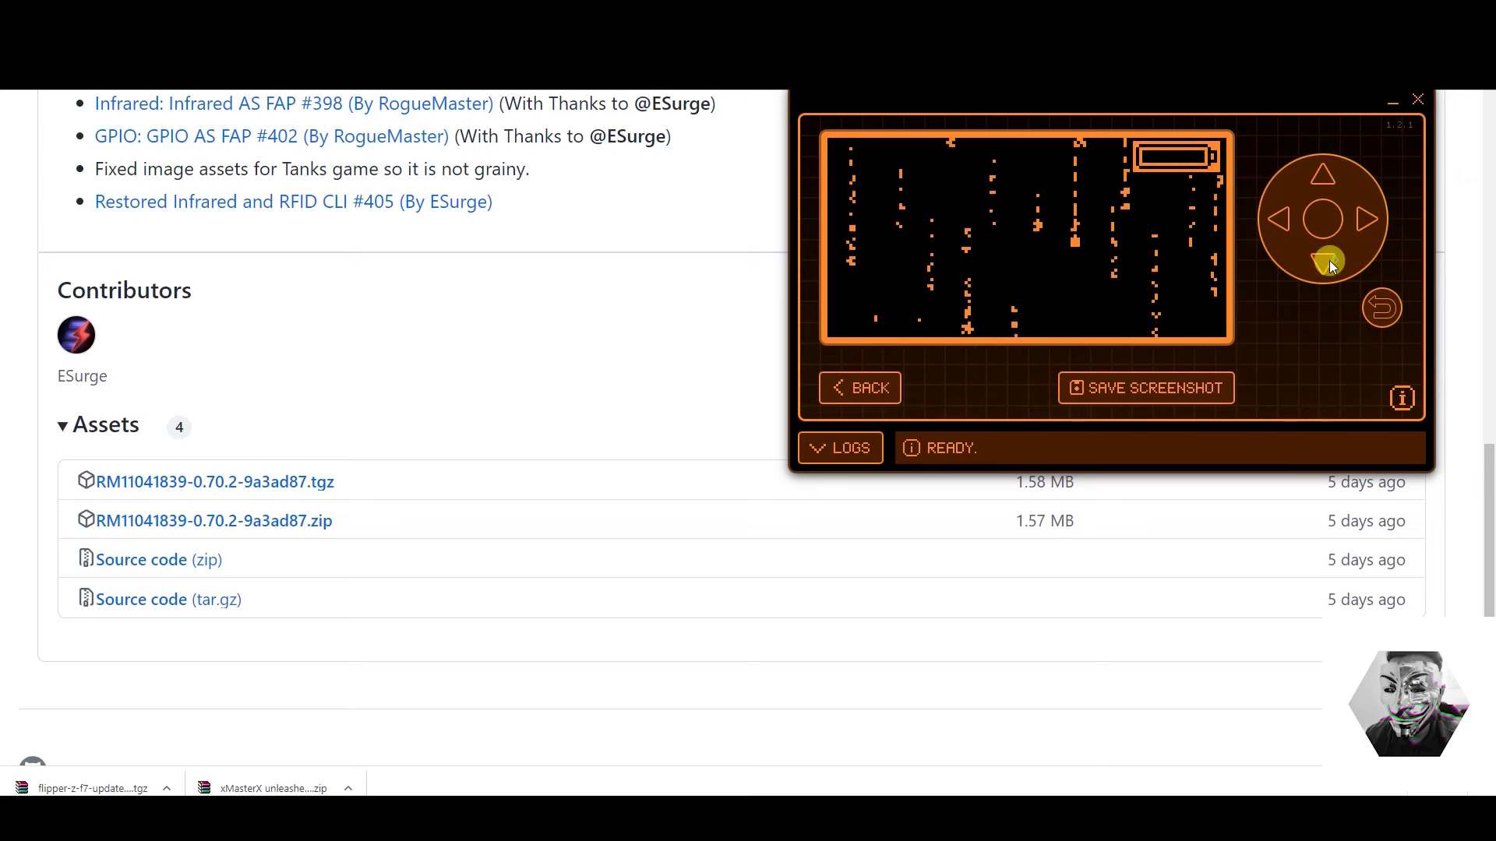
- Open the Sub-GHz file archive in the file browser and scroll through its folders
click(1327, 260)
click(1274, 219)
click(1377, 293)
click(1330, 268)
click(1330, 267)
click(1331, 267)
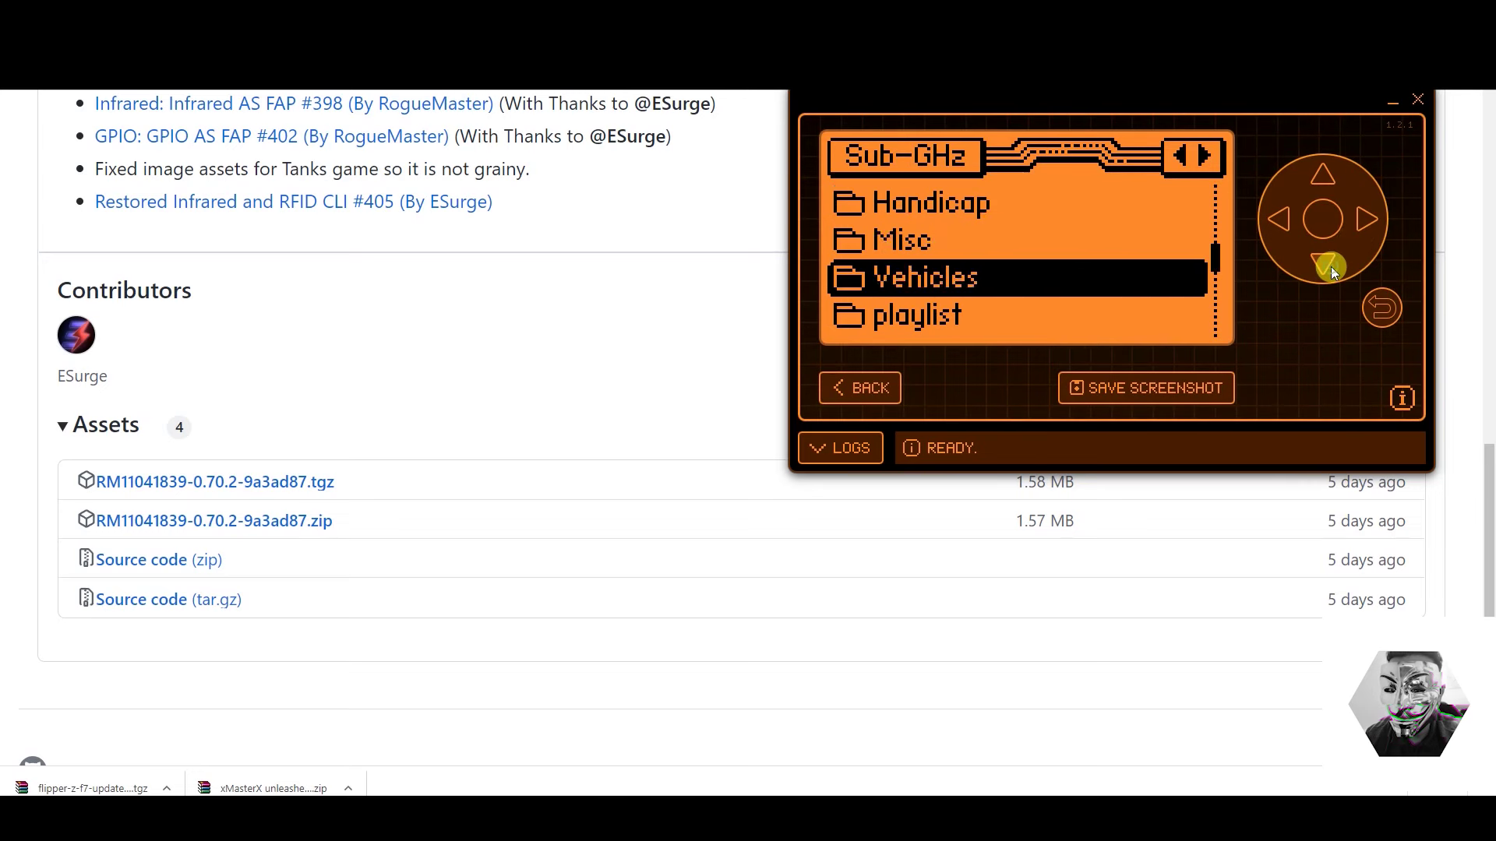
click(1331, 266)
- Open the Vehicles folder and then its Tesla subfolder
click(1326, 179)
click(1326, 178)
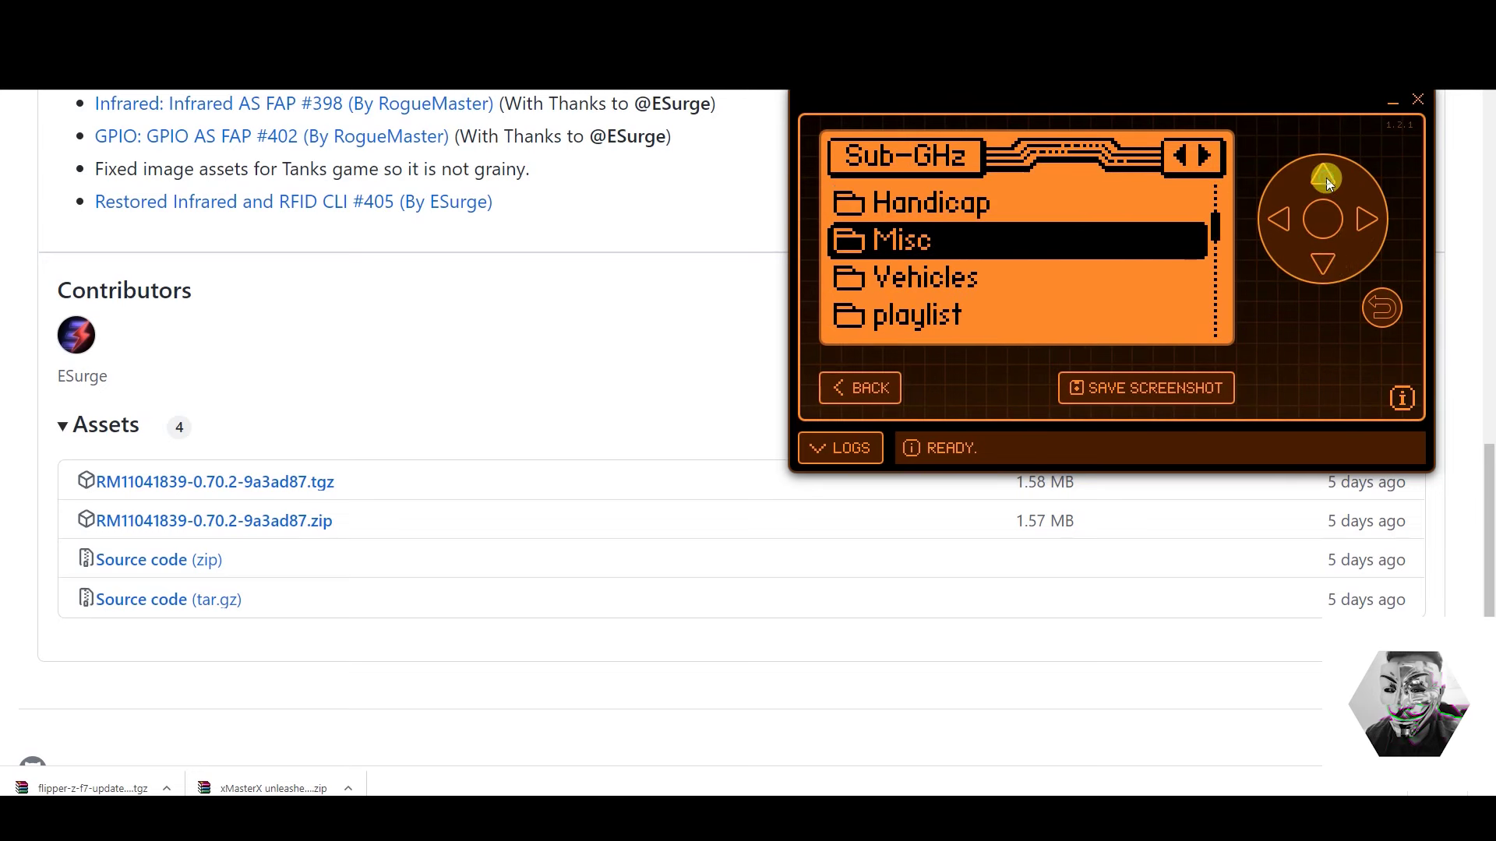
click(1324, 254)
click(1323, 220)
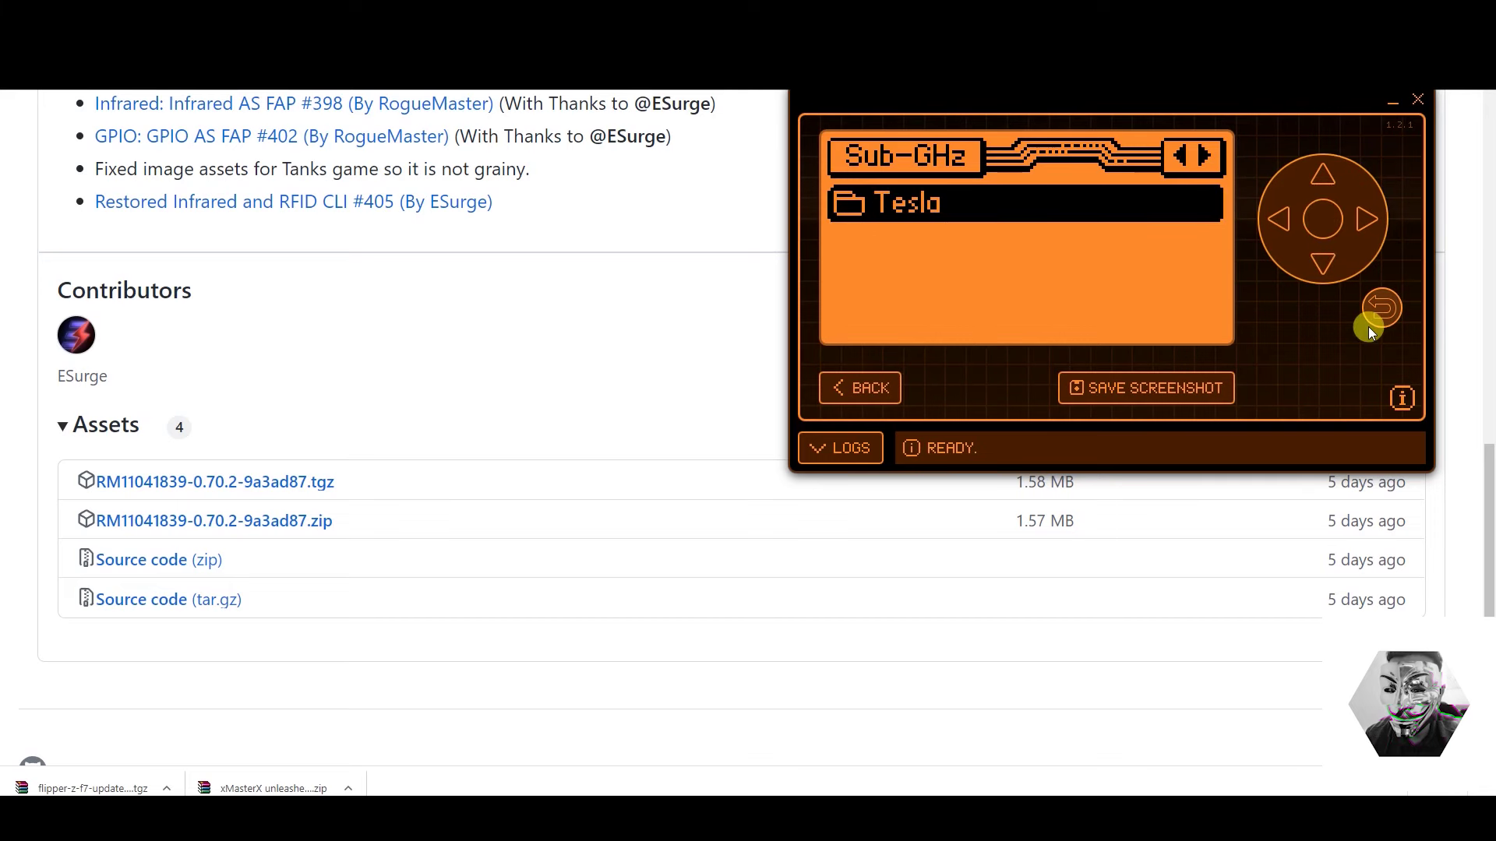
click(1326, 217)
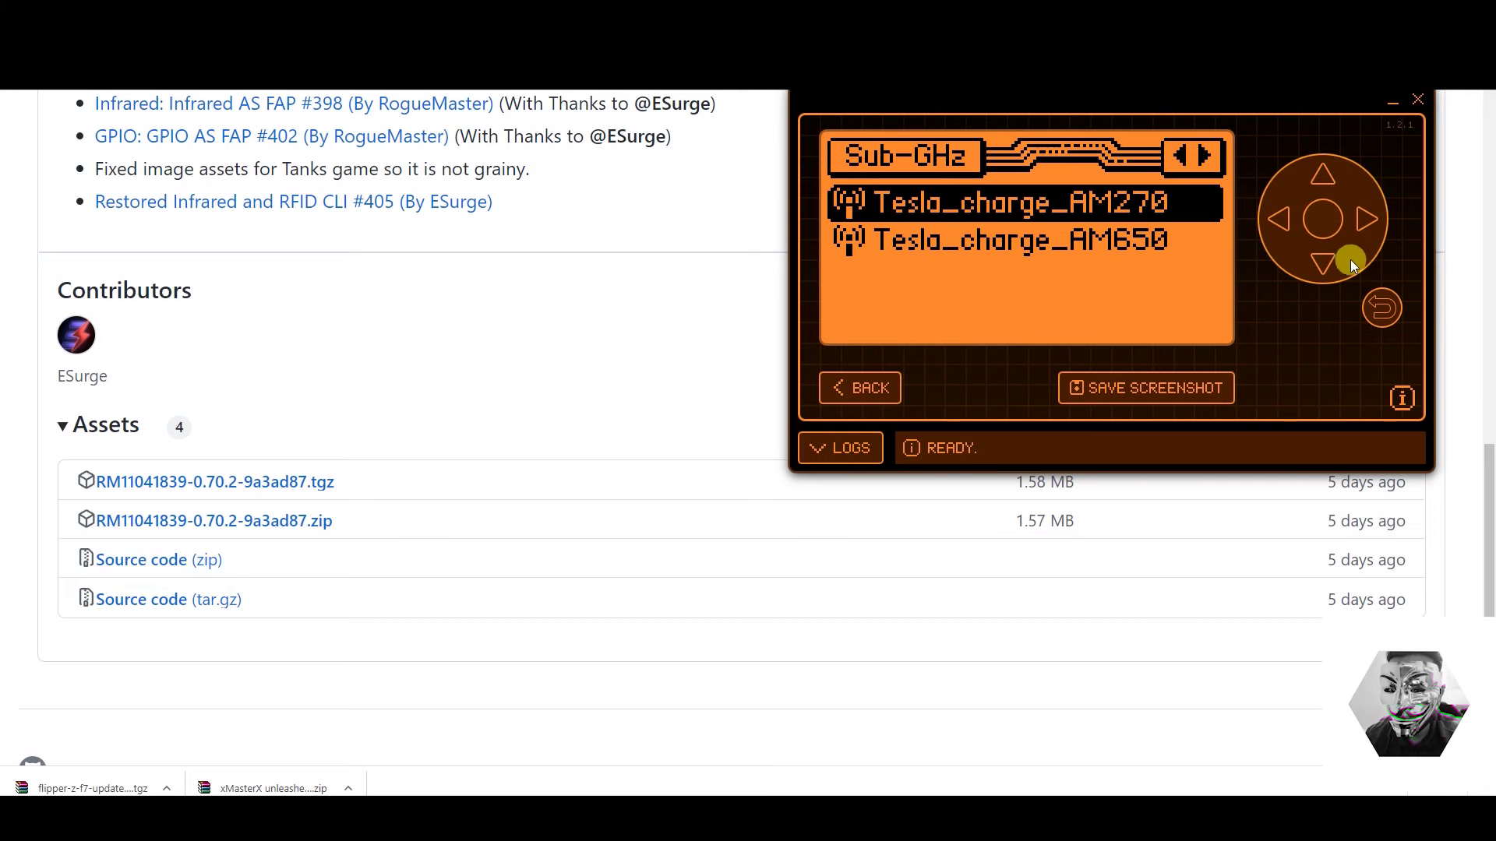
- Back out of the Tesla files and open the Misc folder instead
click(1382, 311)
click(1382, 311)
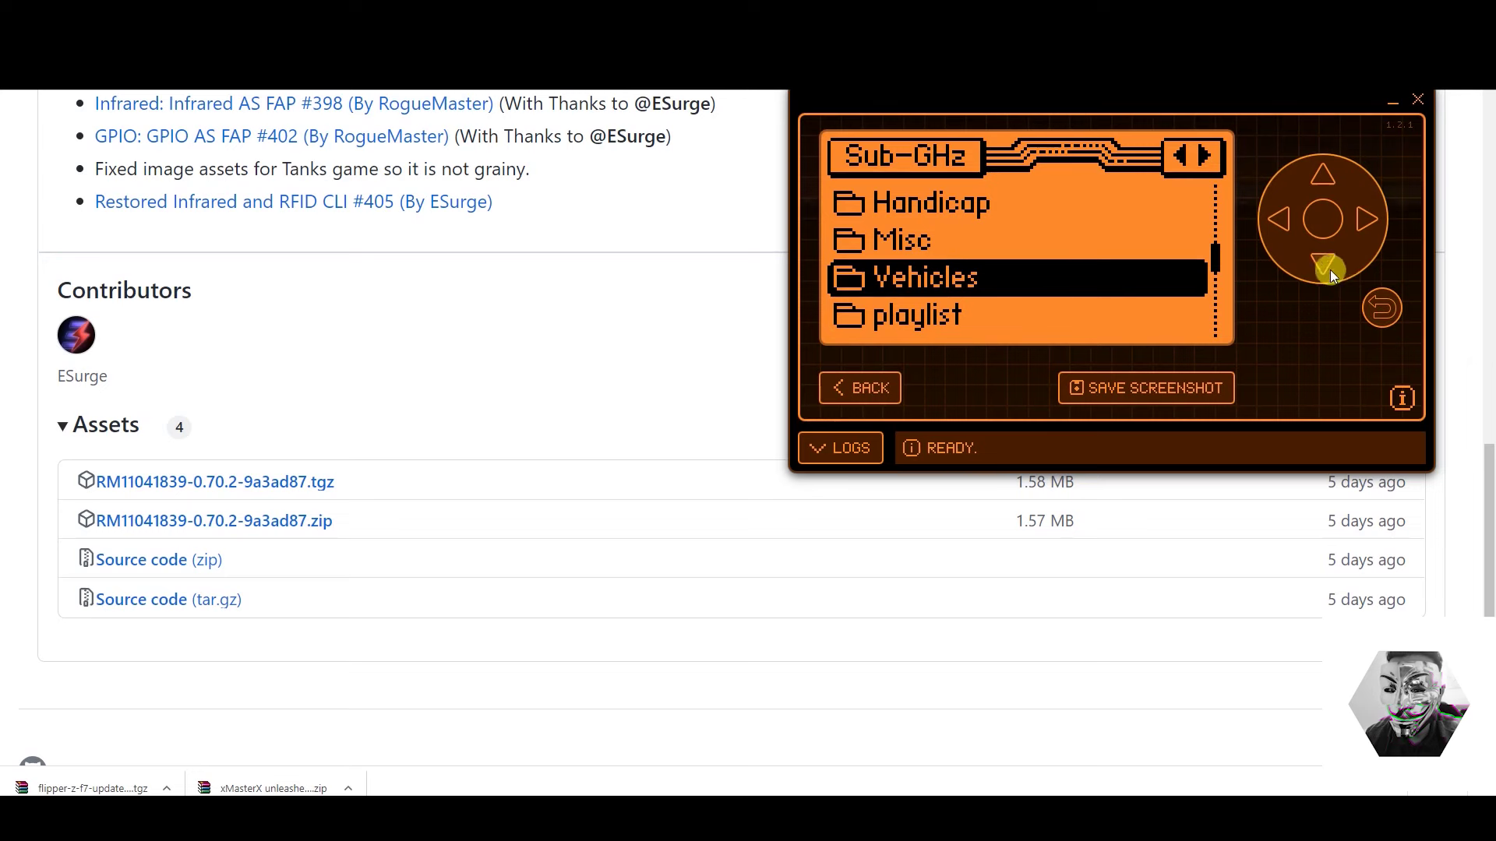
click(1322, 181)
click(1317, 225)
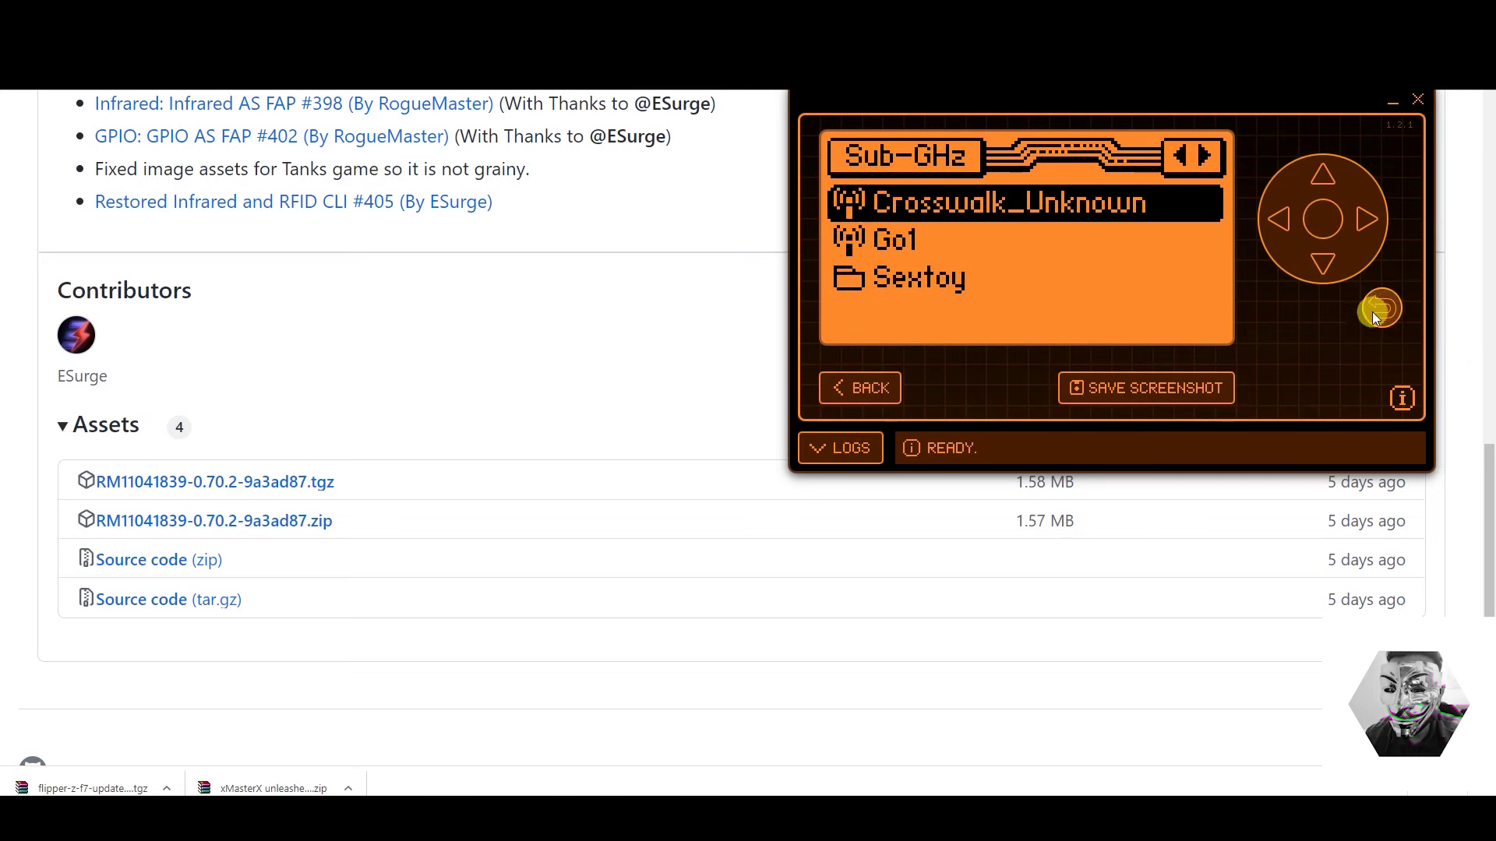
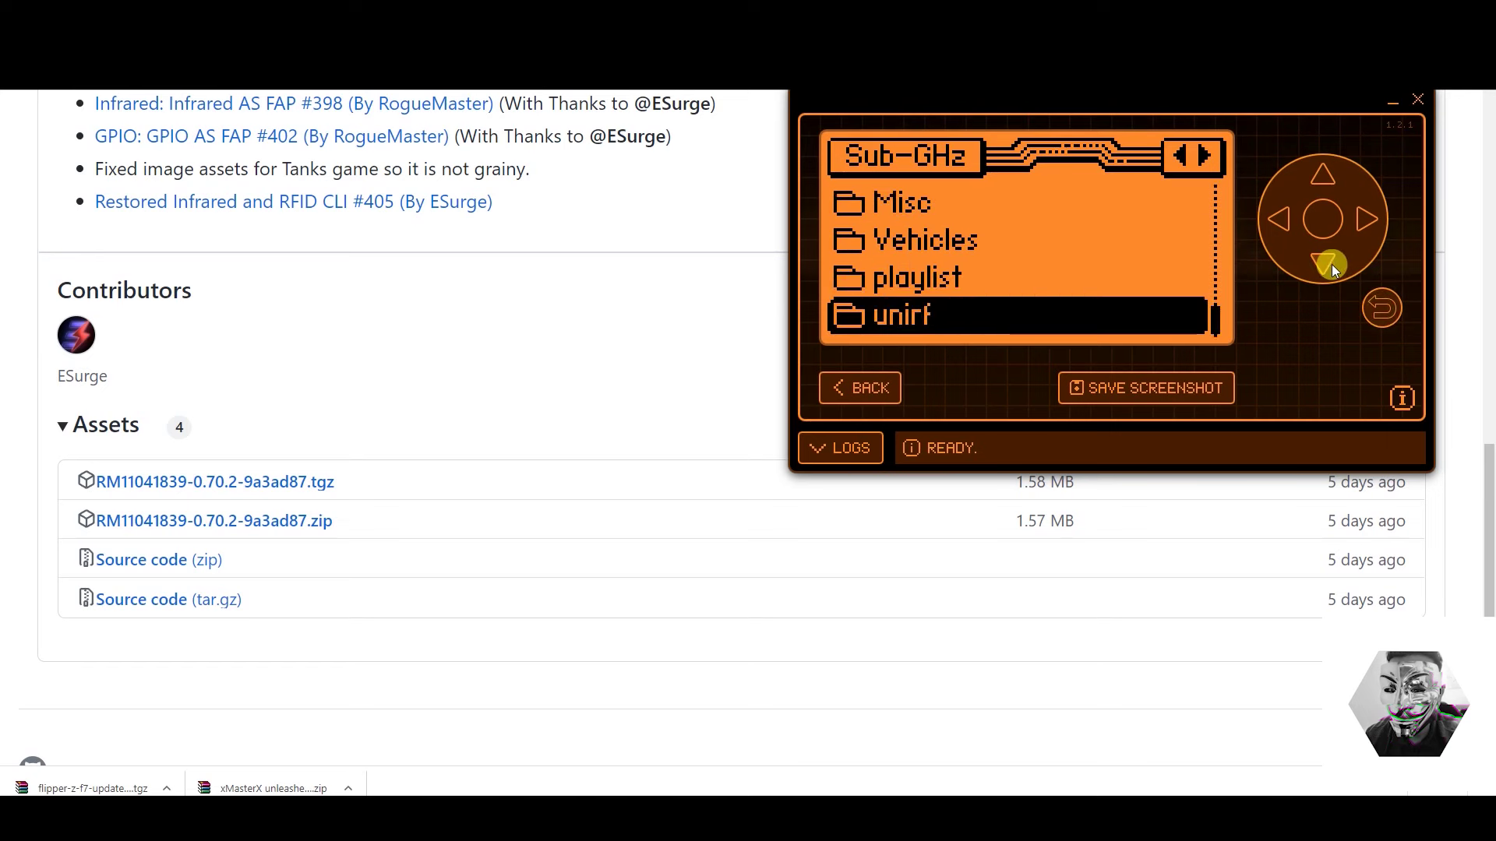
- Check the unirf and badusb folders on the SD card, backing out of each empty one
click(1329, 265)
click(1365, 308)
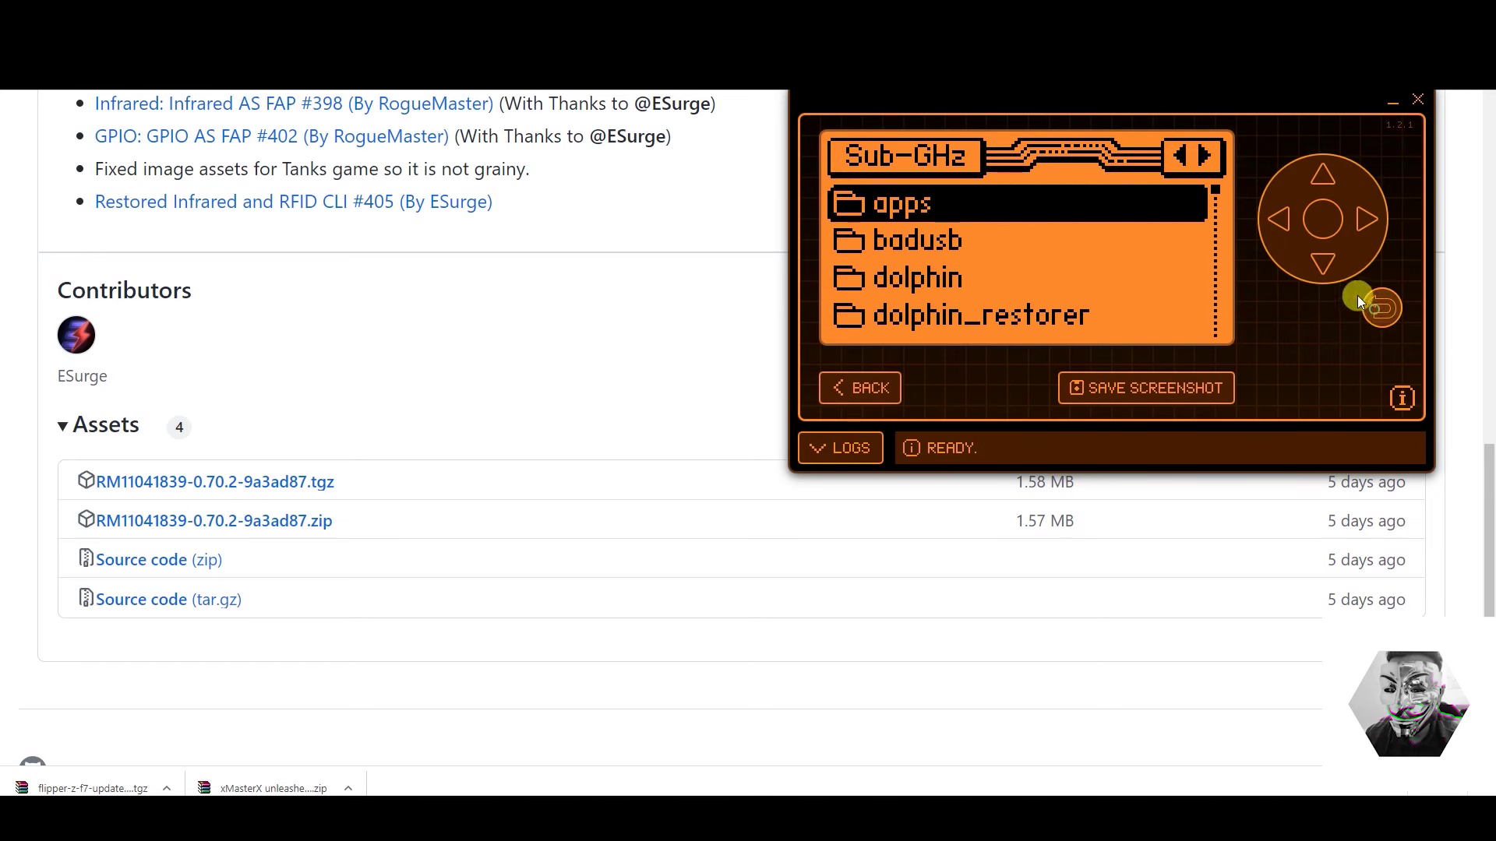
click(1324, 267)
click(1323, 228)
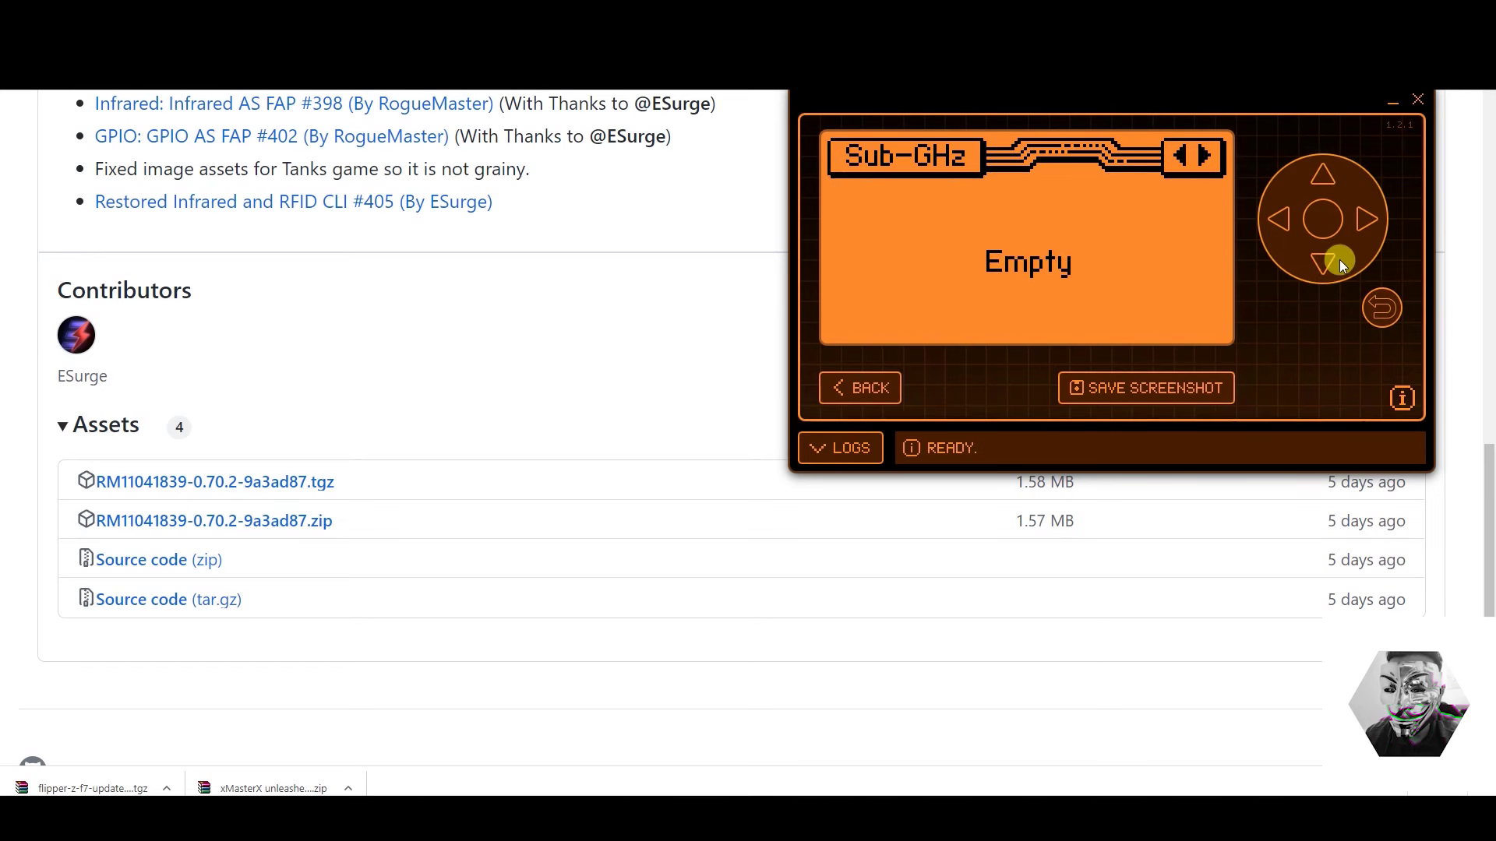
click(1380, 308)
- Open the dolphin folder and step down through its animation folders to L1_Leaving_sad
click(1328, 265)
click(1324, 223)
click(1318, 262)
click(1318, 262)
click(1318, 262)
click(1319, 261)
click(1319, 261)
click(1318, 261)
click(1318, 261)
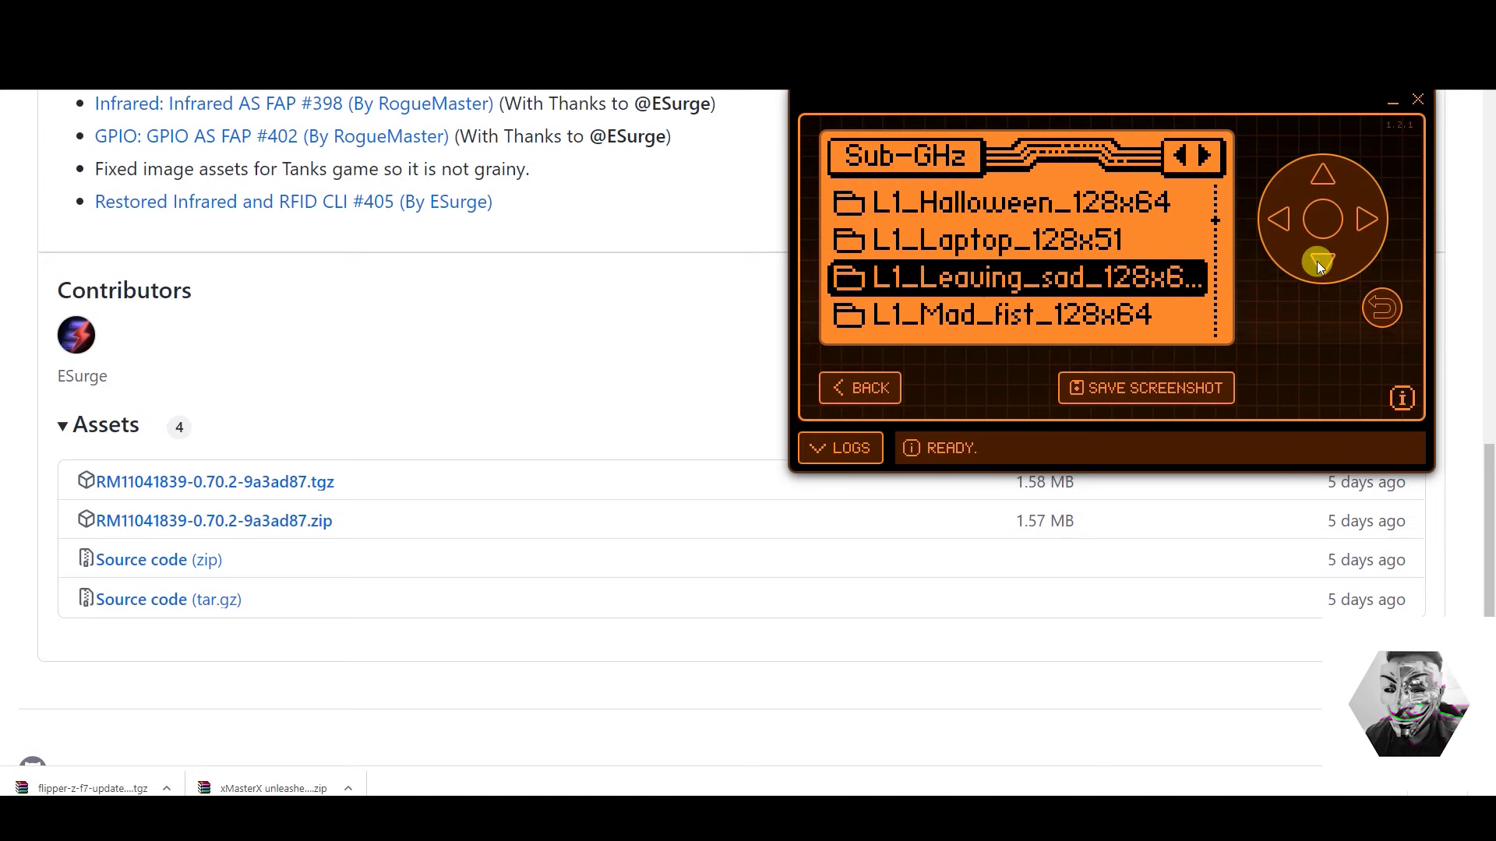
- Open the empty L1_Halloween folder, then back out to the top-level SD folders
click(1320, 185)
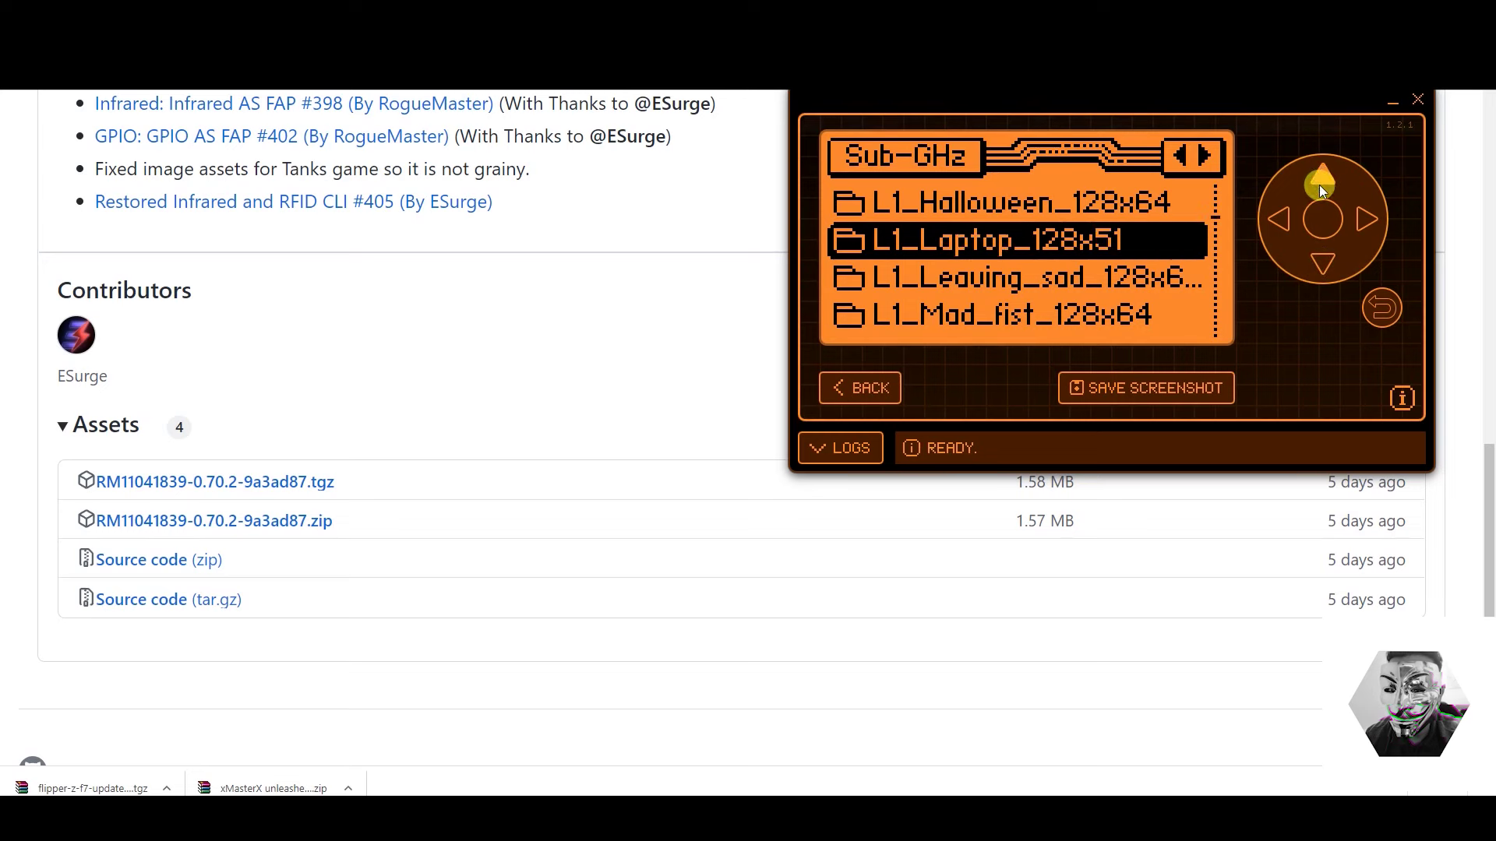
click(1320, 184)
click(1321, 263)
click(1320, 264)
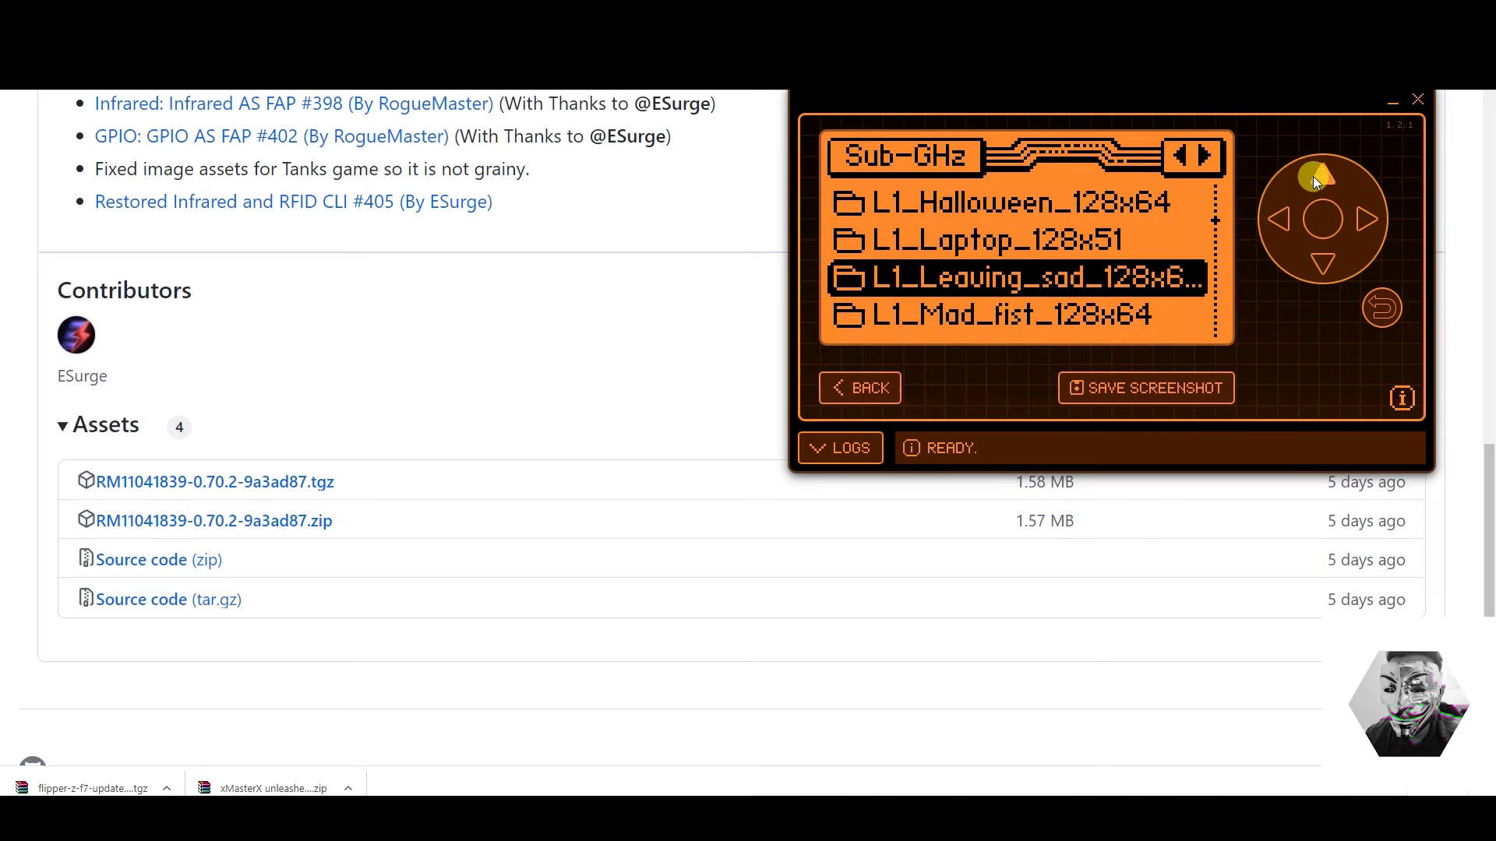
click(1316, 179)
click(1320, 185)
click(1322, 216)
click(1373, 307)
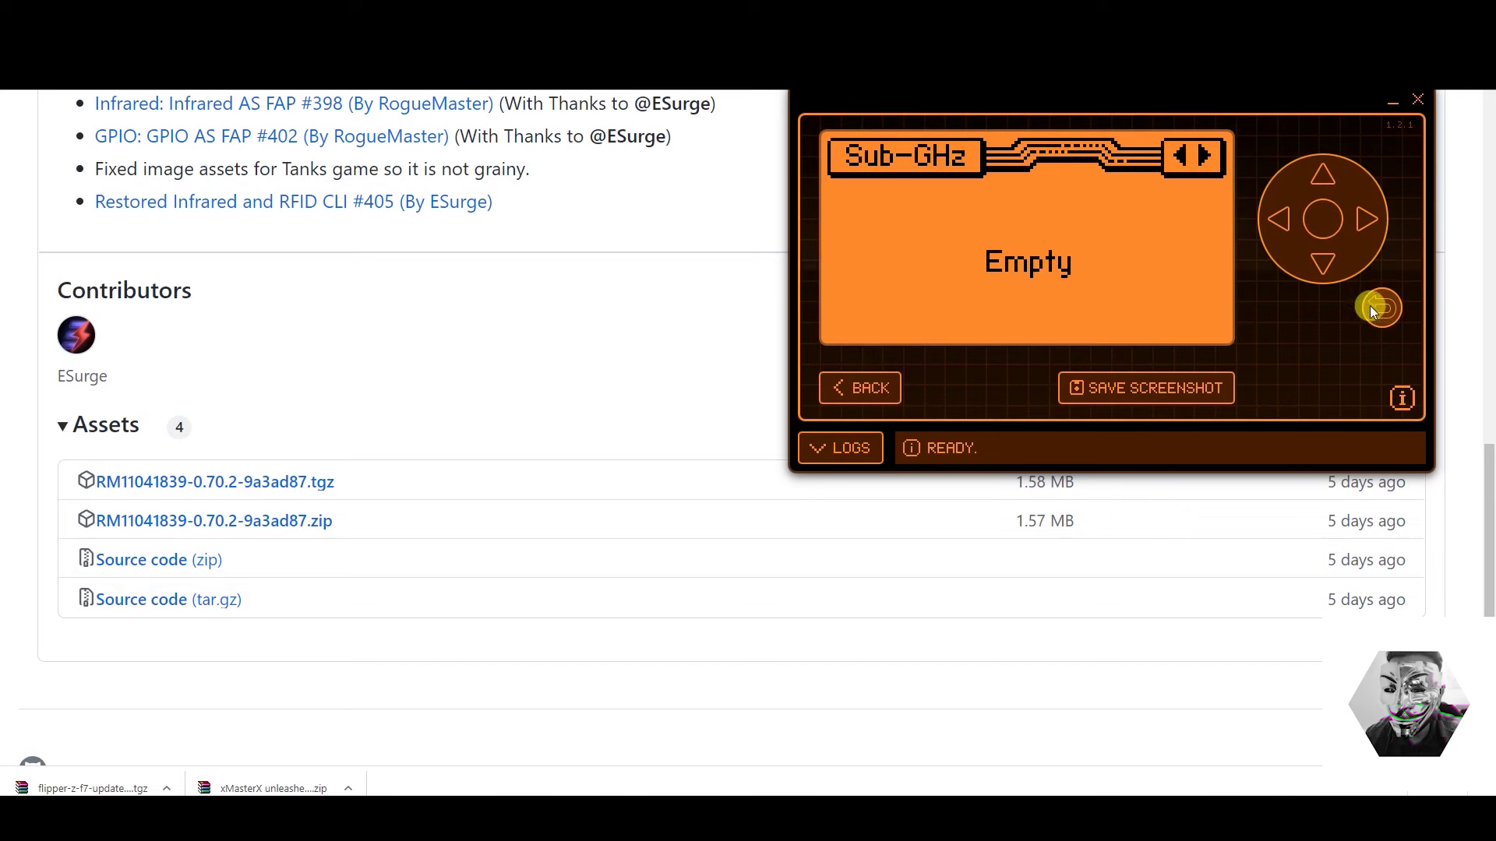
click(1369, 304)
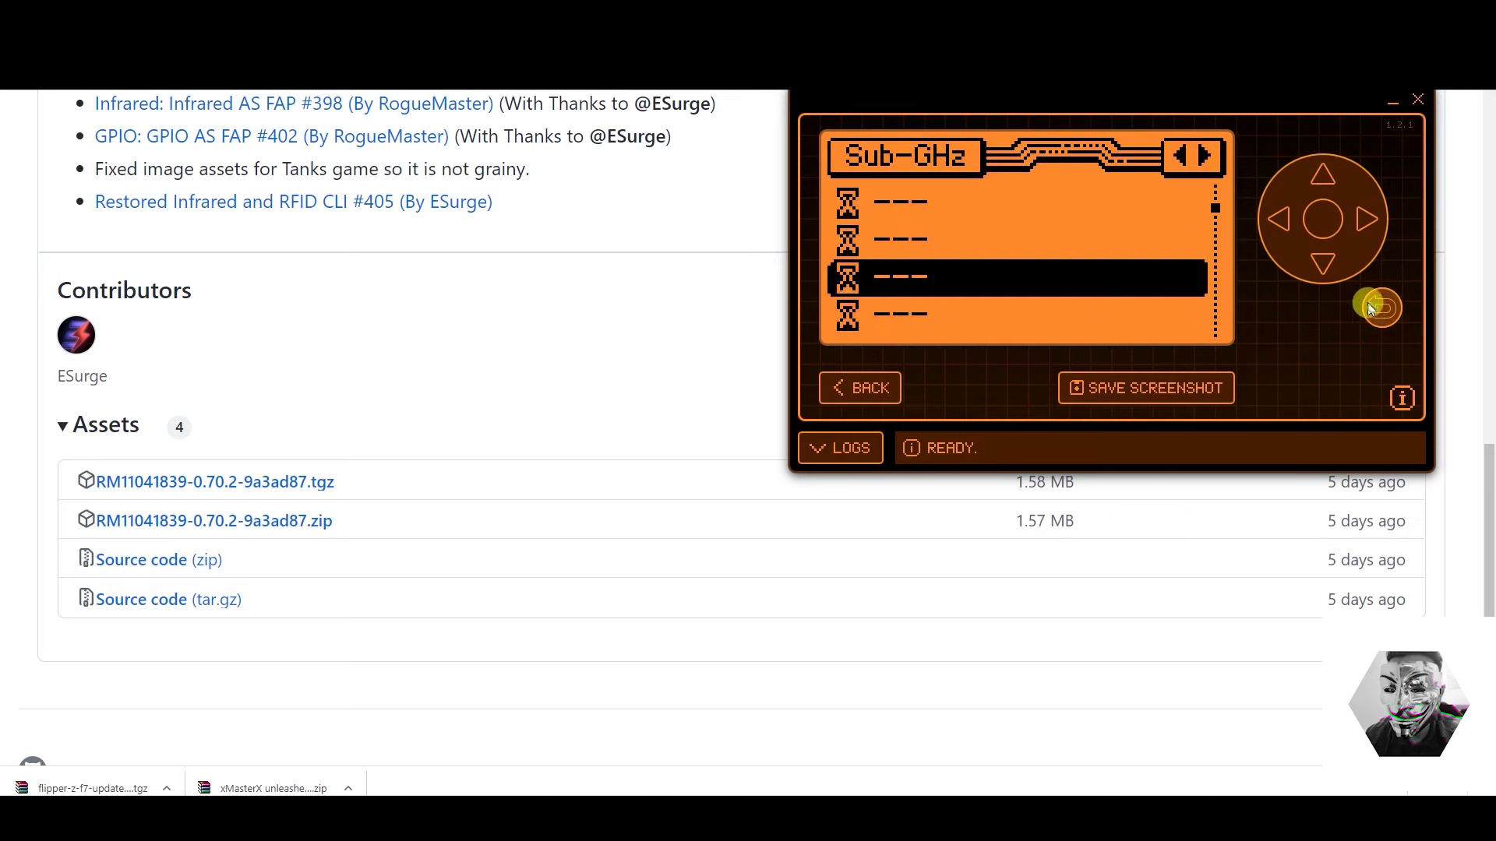
- Move past dolphin_restorer, infrared and lfrfid to look inside the empty music_player folder
click(1325, 264)
click(1326, 264)
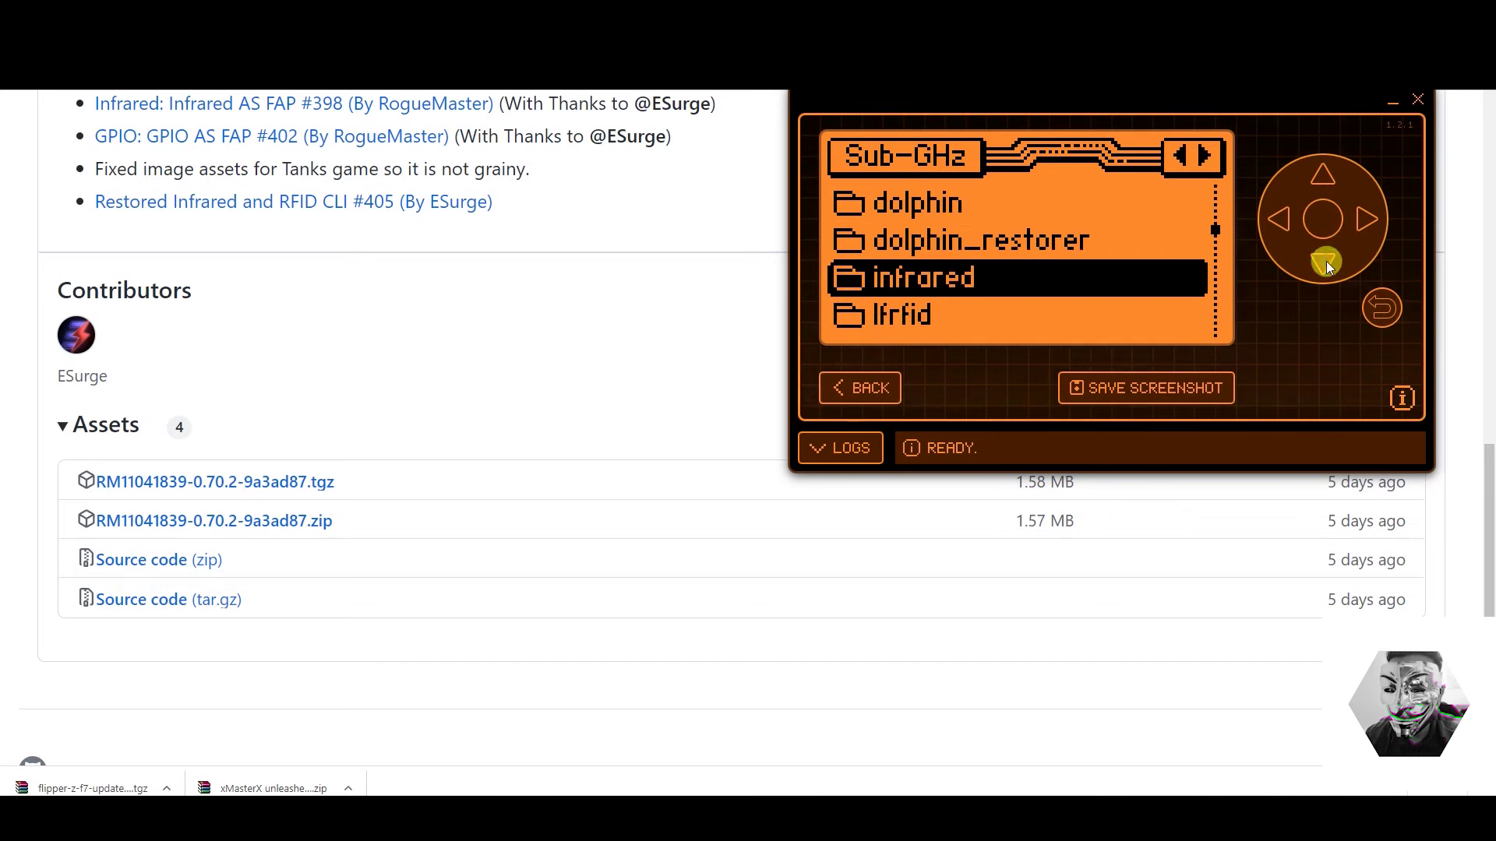
click(1326, 263)
click(1326, 263)
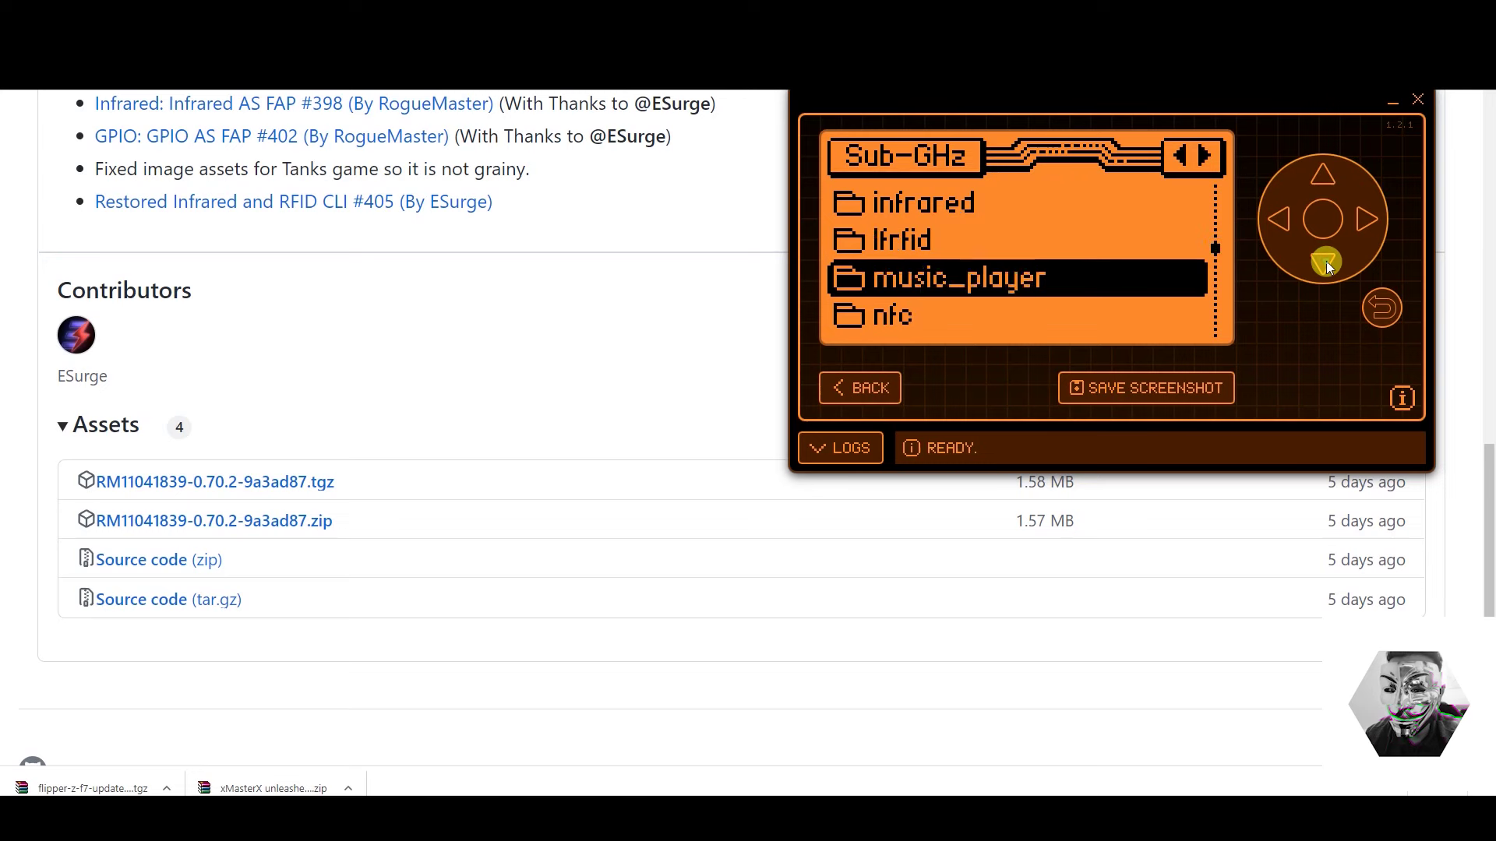
click(1322, 220)
click(1373, 306)
- Look inside the empty subplaylist folder, then wrap the folder list back to apps
click(1326, 268)
click(1321, 265)
click(1321, 264)
click(1321, 265)
click(1322, 265)
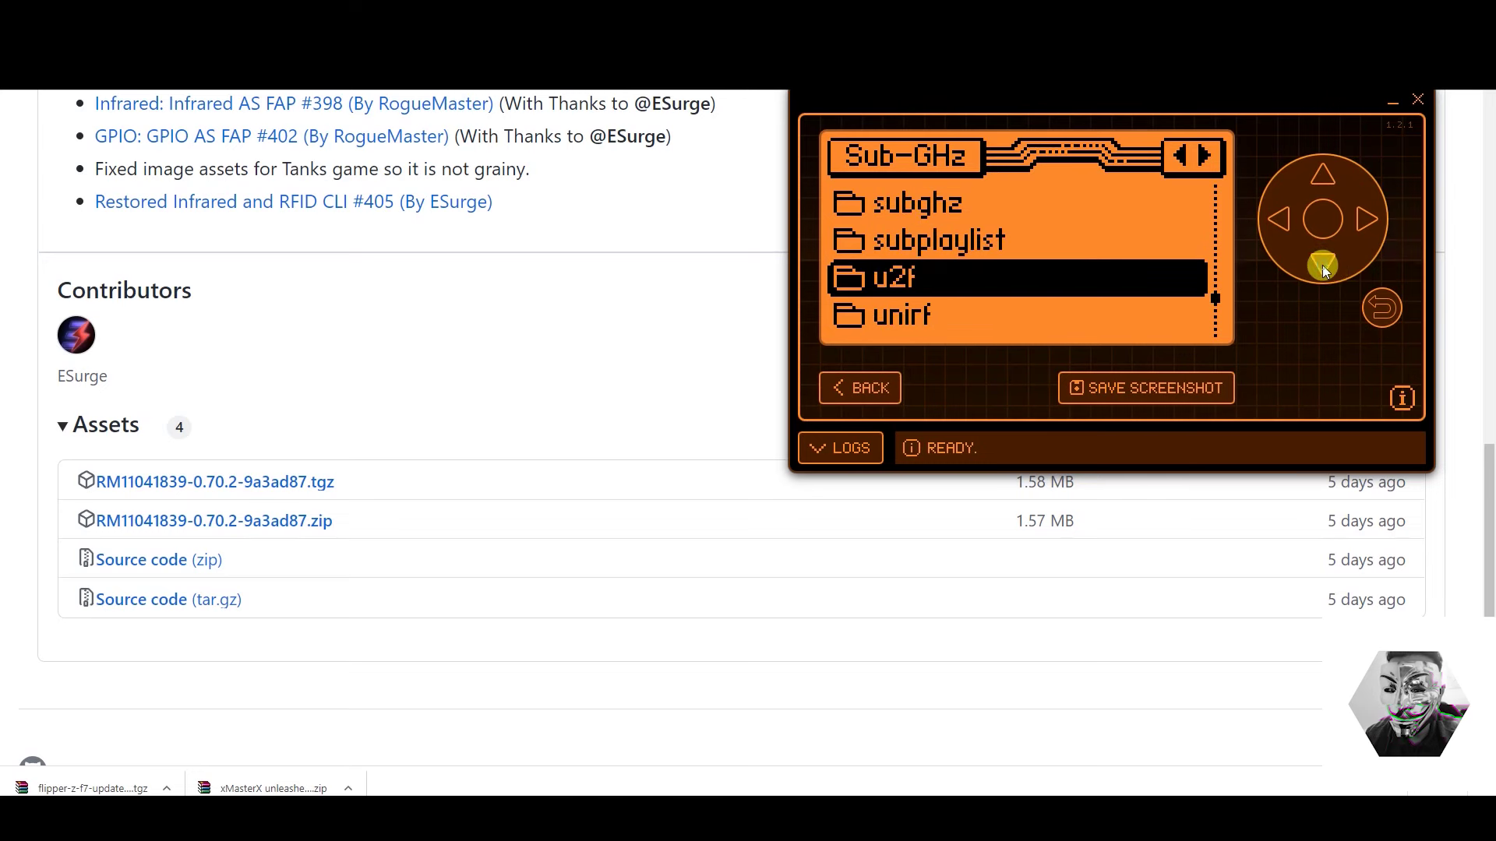
click(1325, 204)
click(1329, 222)
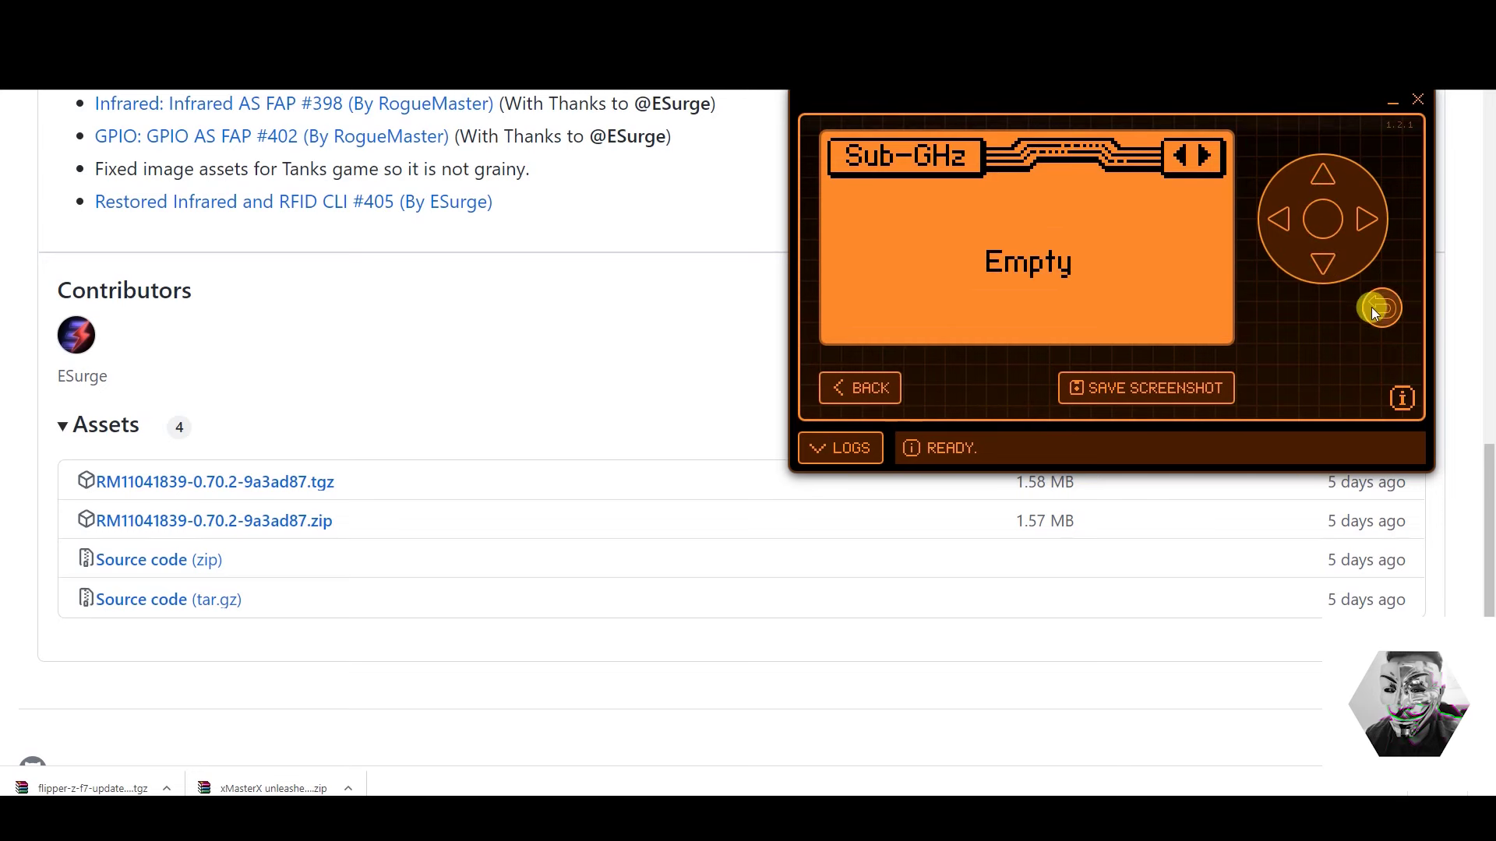
click(1373, 307)
click(1325, 264)
click(1324, 264)
click(1324, 265)
click(1325, 264)
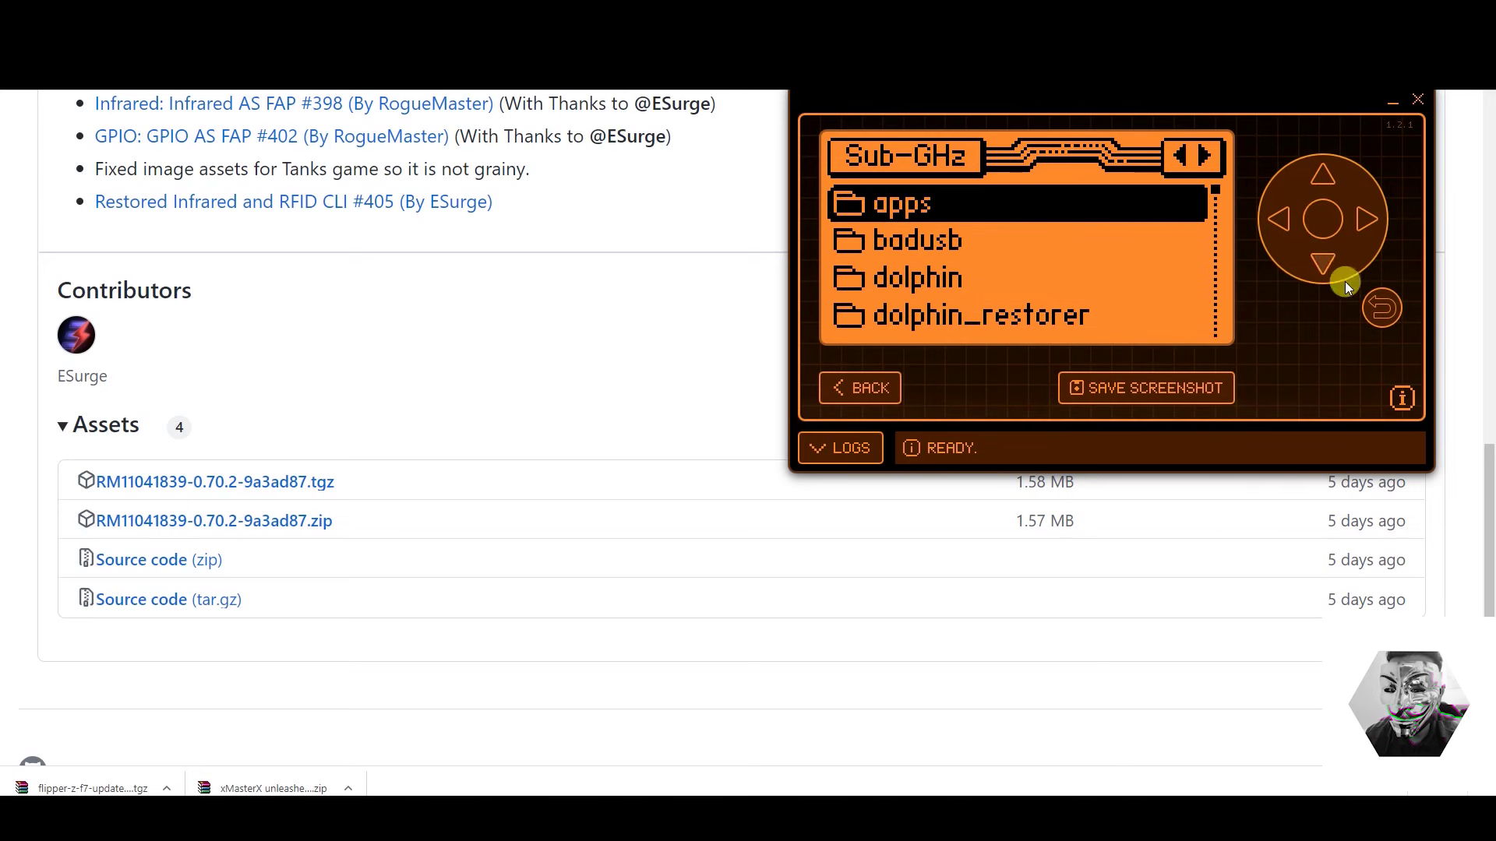
- Leave the SD browser and go into Applications > Games
click(1369, 300)
click(1326, 265)
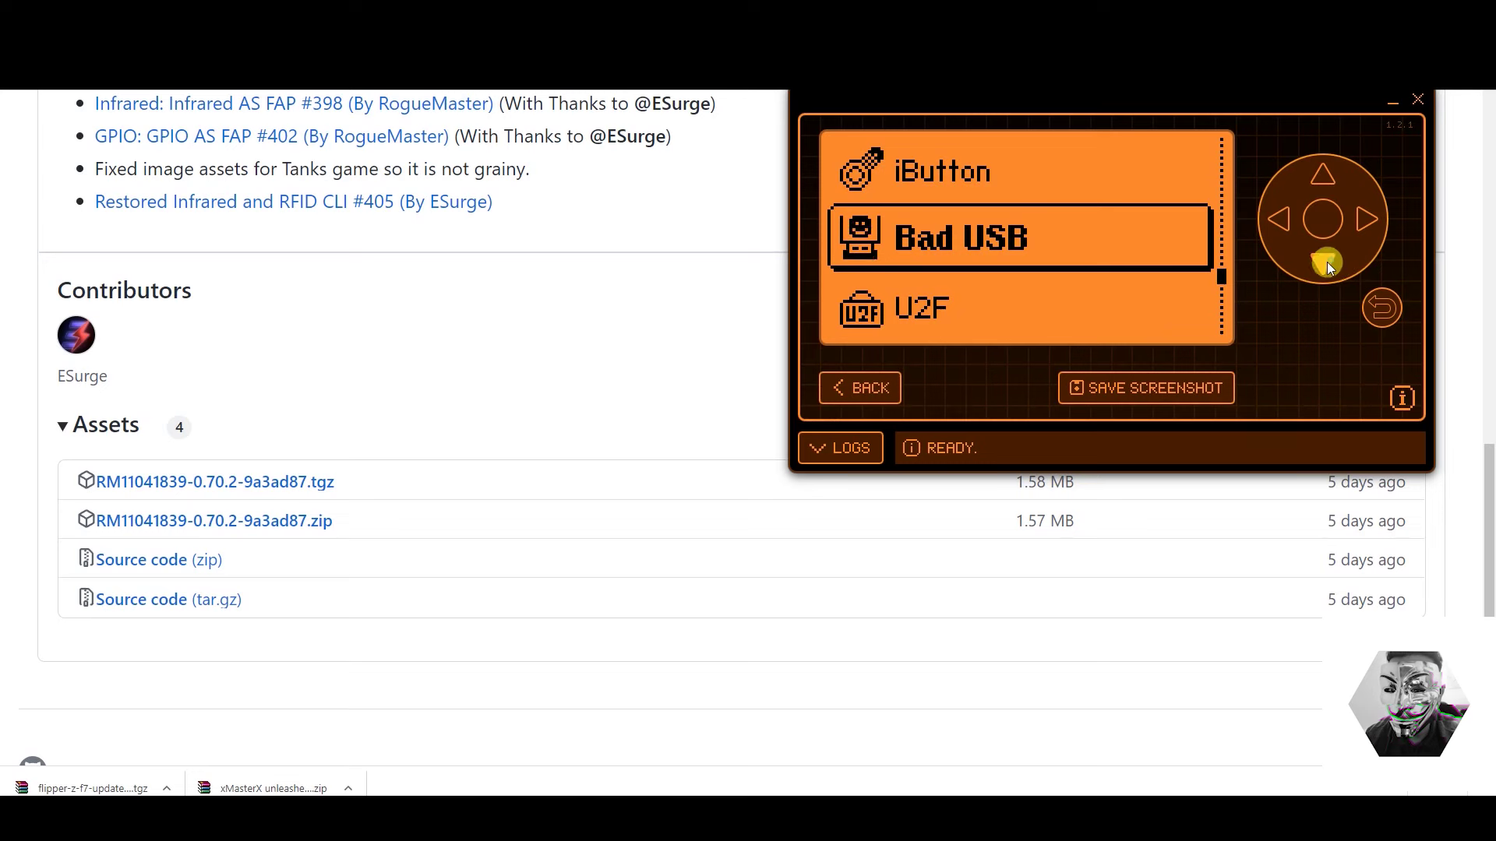
click(1325, 264)
click(1324, 264)
click(1322, 219)
click(1320, 258)
click(1323, 259)
click(1325, 229)
- Scroll through the Games list past Game of Life down to Tanks
click(1329, 259)
click(1329, 258)
click(1330, 258)
click(1329, 258)
click(1329, 259)
click(1329, 258)
click(1329, 259)
click(1329, 259)
click(1329, 259)
click(1329, 259)
click(1329, 259)
click(1329, 259)
click(1329, 259)
click(1329, 258)
click(1329, 258)
click(1329, 258)
click(1329, 259)
click(1329, 258)
click(1329, 259)
click(1329, 258)
click(1330, 259)
- Go back to the main menu and launch the Sub-GHz Remote app
click(1372, 306)
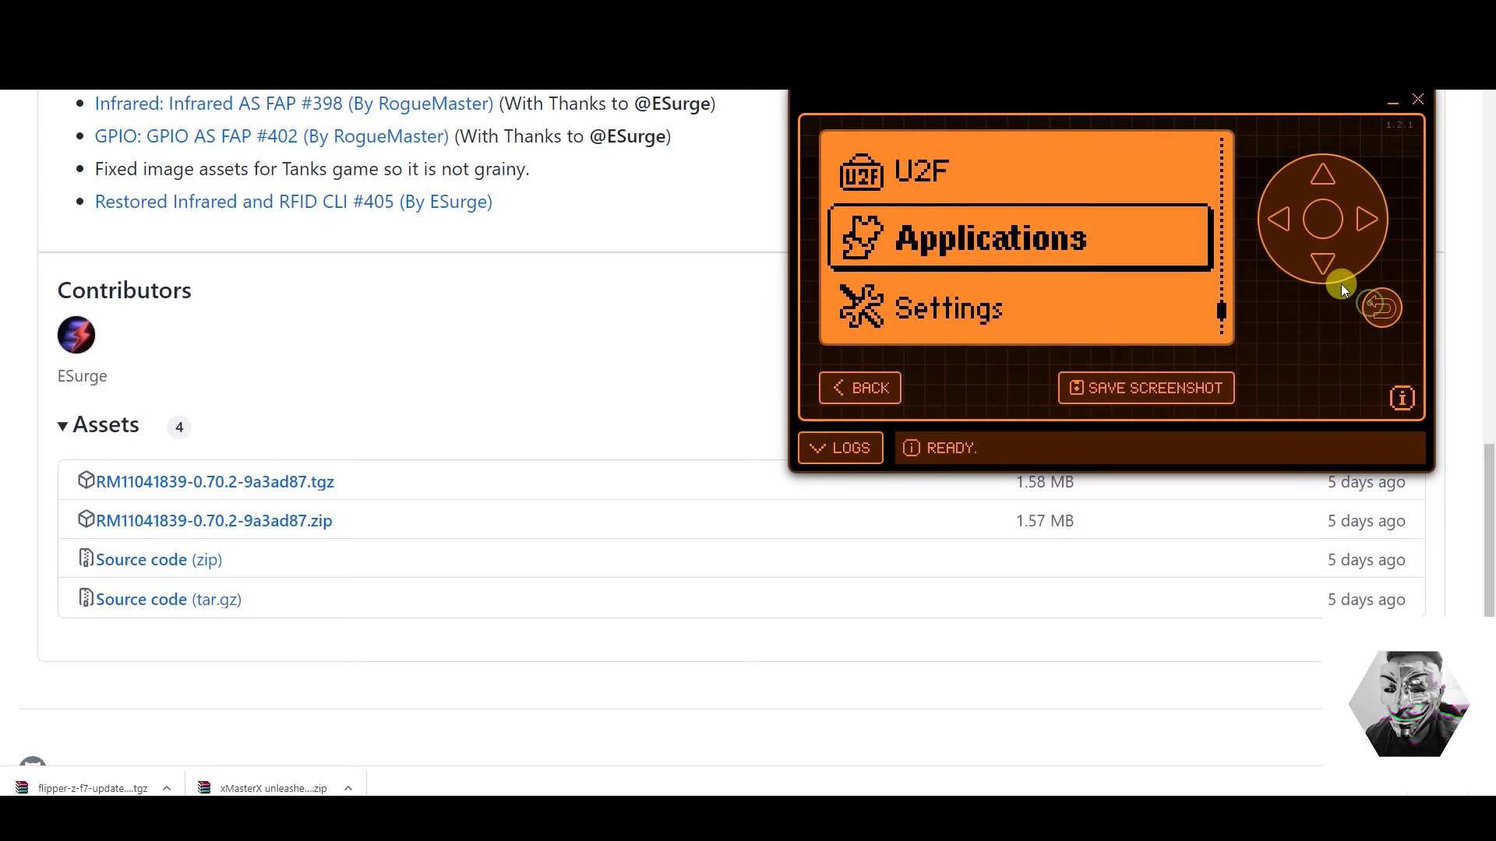
click(1323, 265)
click(1322, 265)
click(1322, 265)
click(1322, 265)
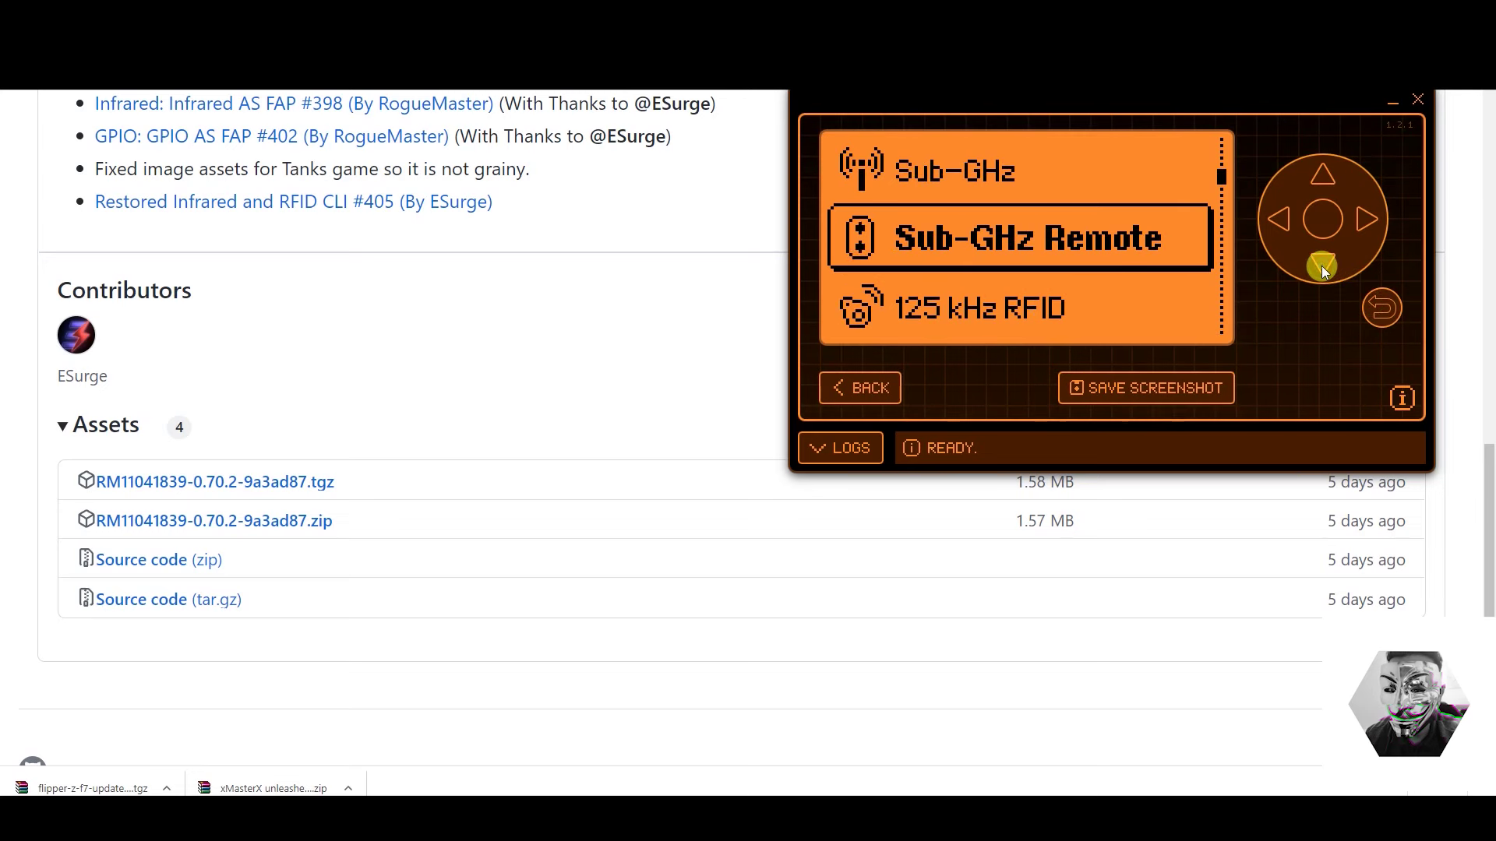
click(1322, 221)
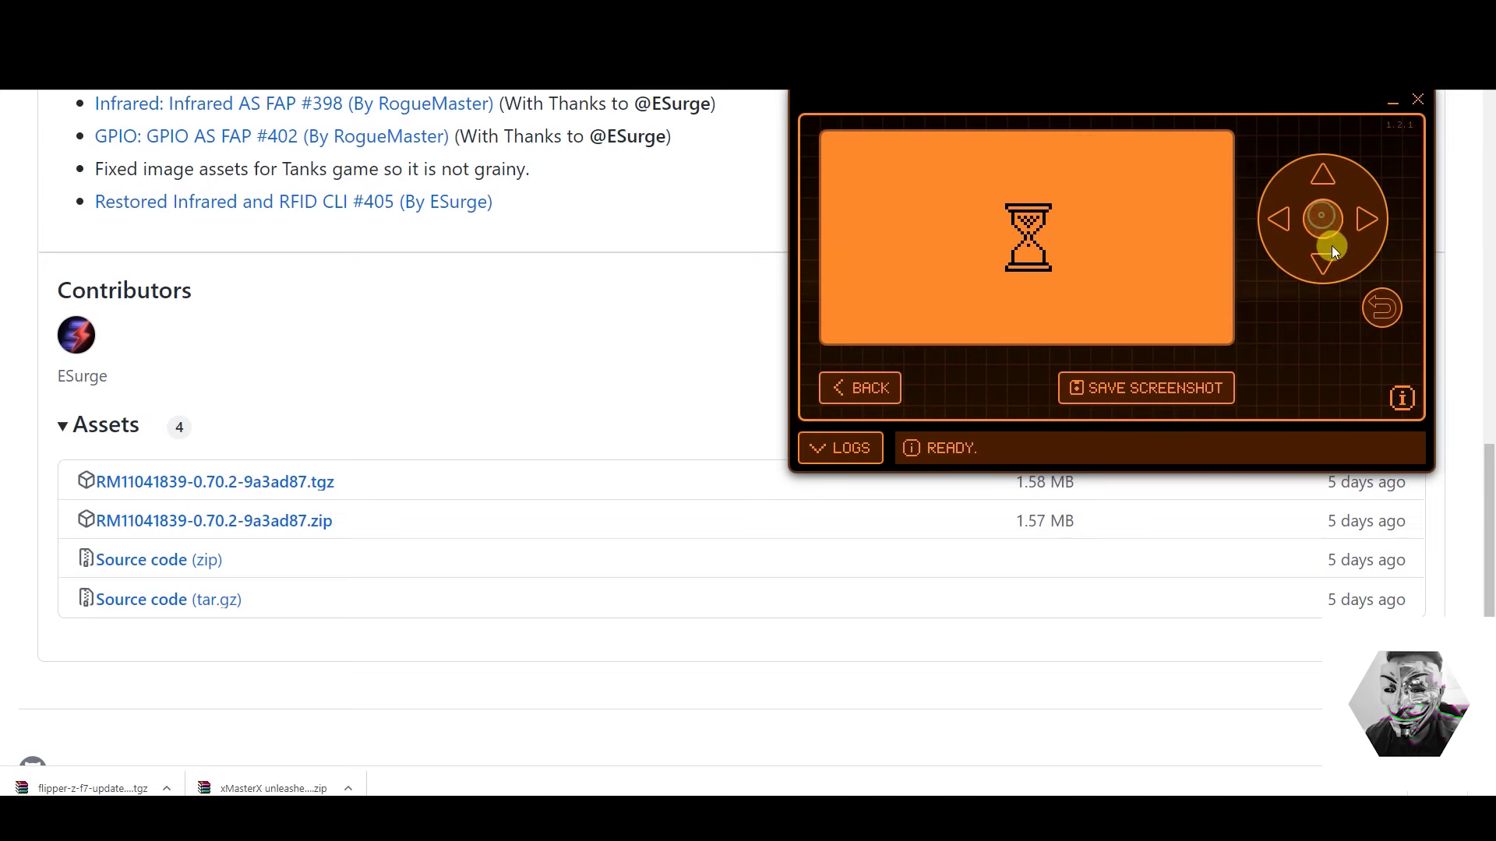
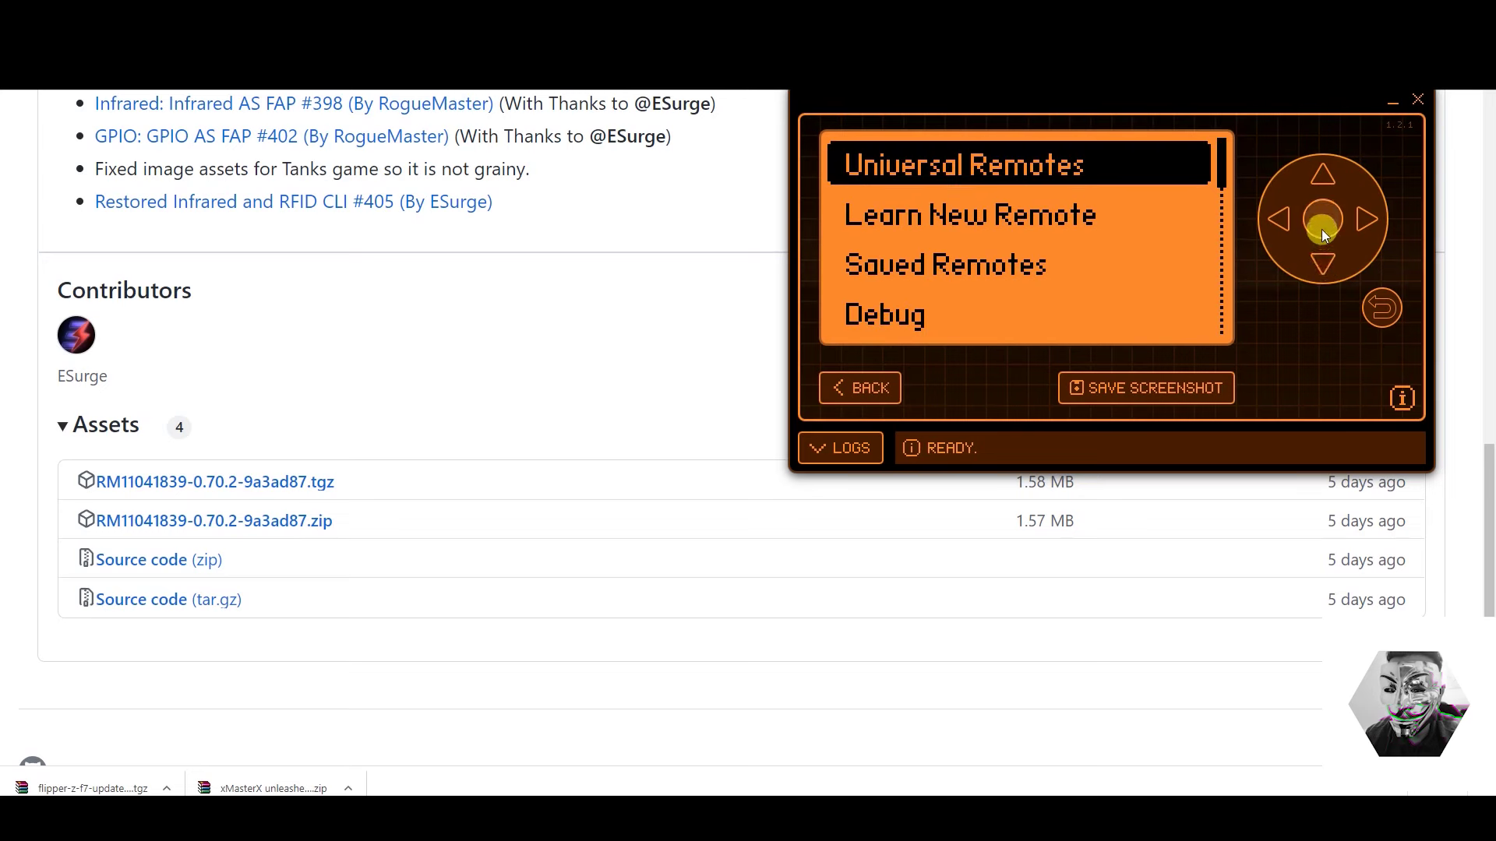
- Step through the Infrared menu and open the TVs universal remote
click(1322, 261)
click(1321, 261)
click(1322, 261)
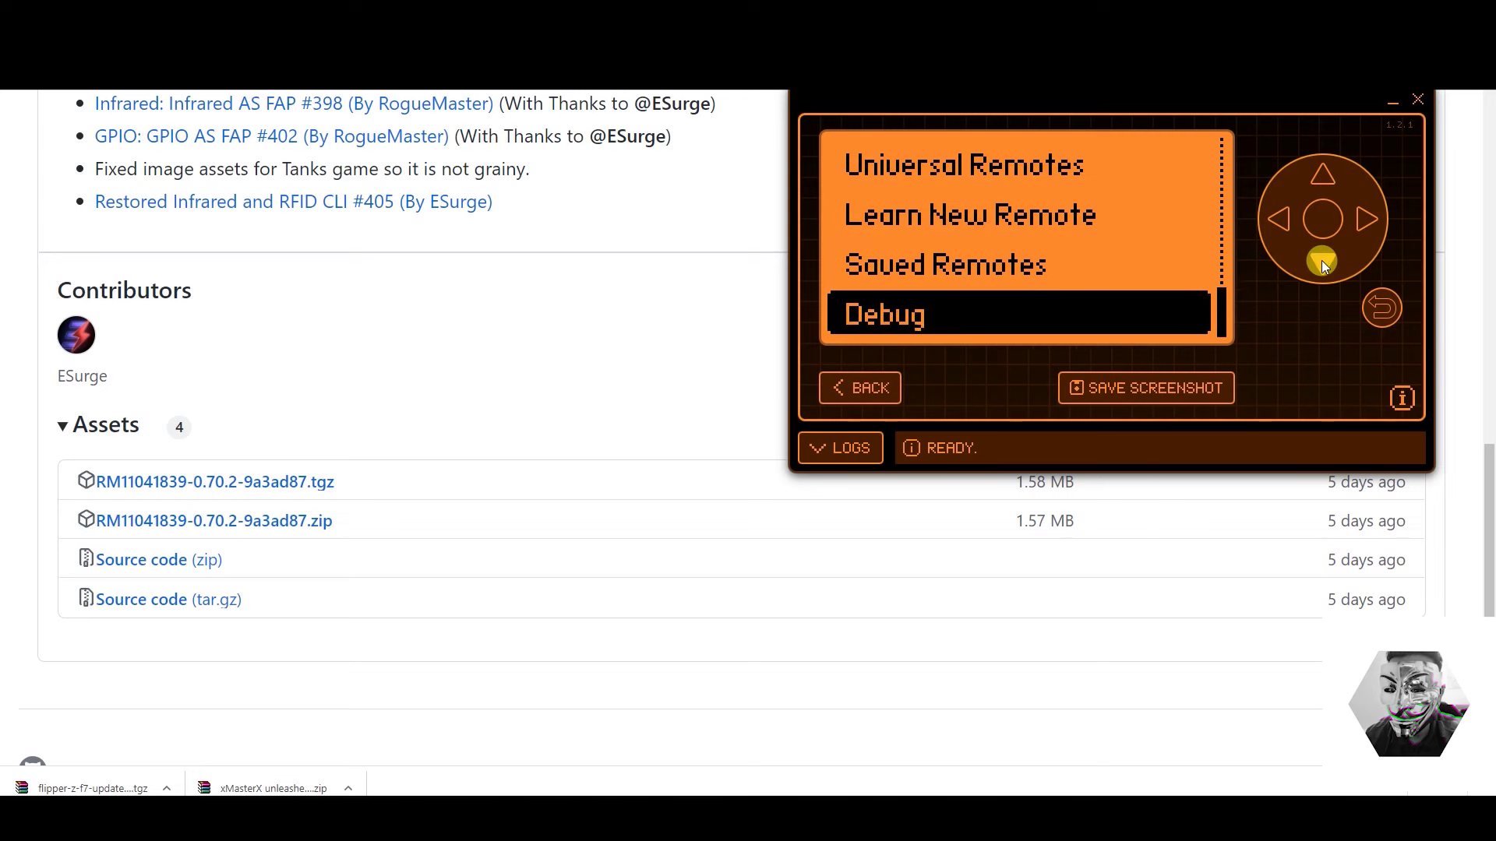
click(1324, 263)
click(1323, 221)
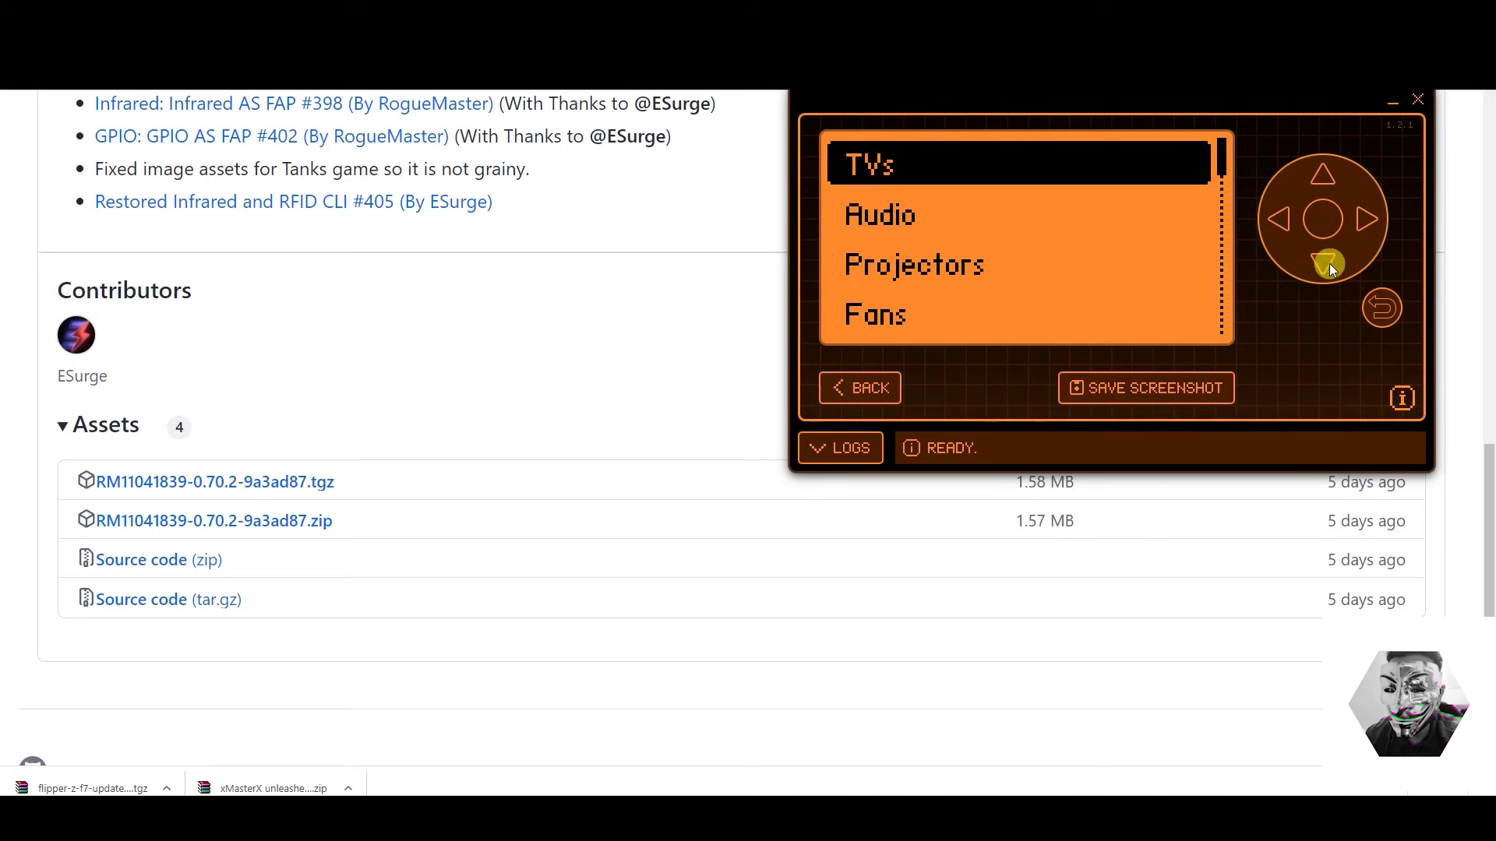
click(1326, 235)
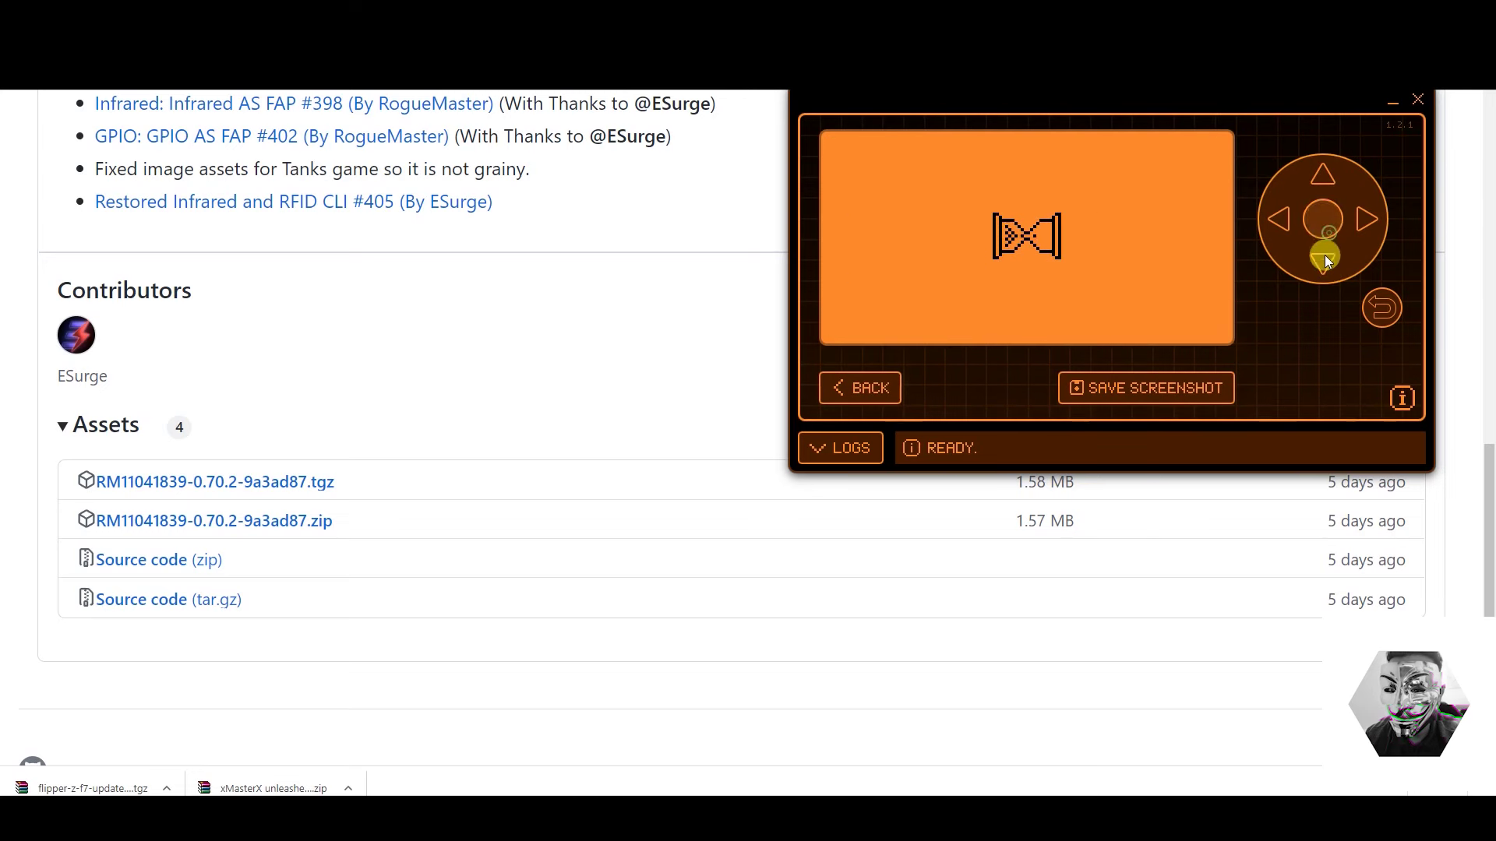
- Back out of the TV remote and Infrared app to the Flipper main menu
click(1382, 309)
click(1383, 310)
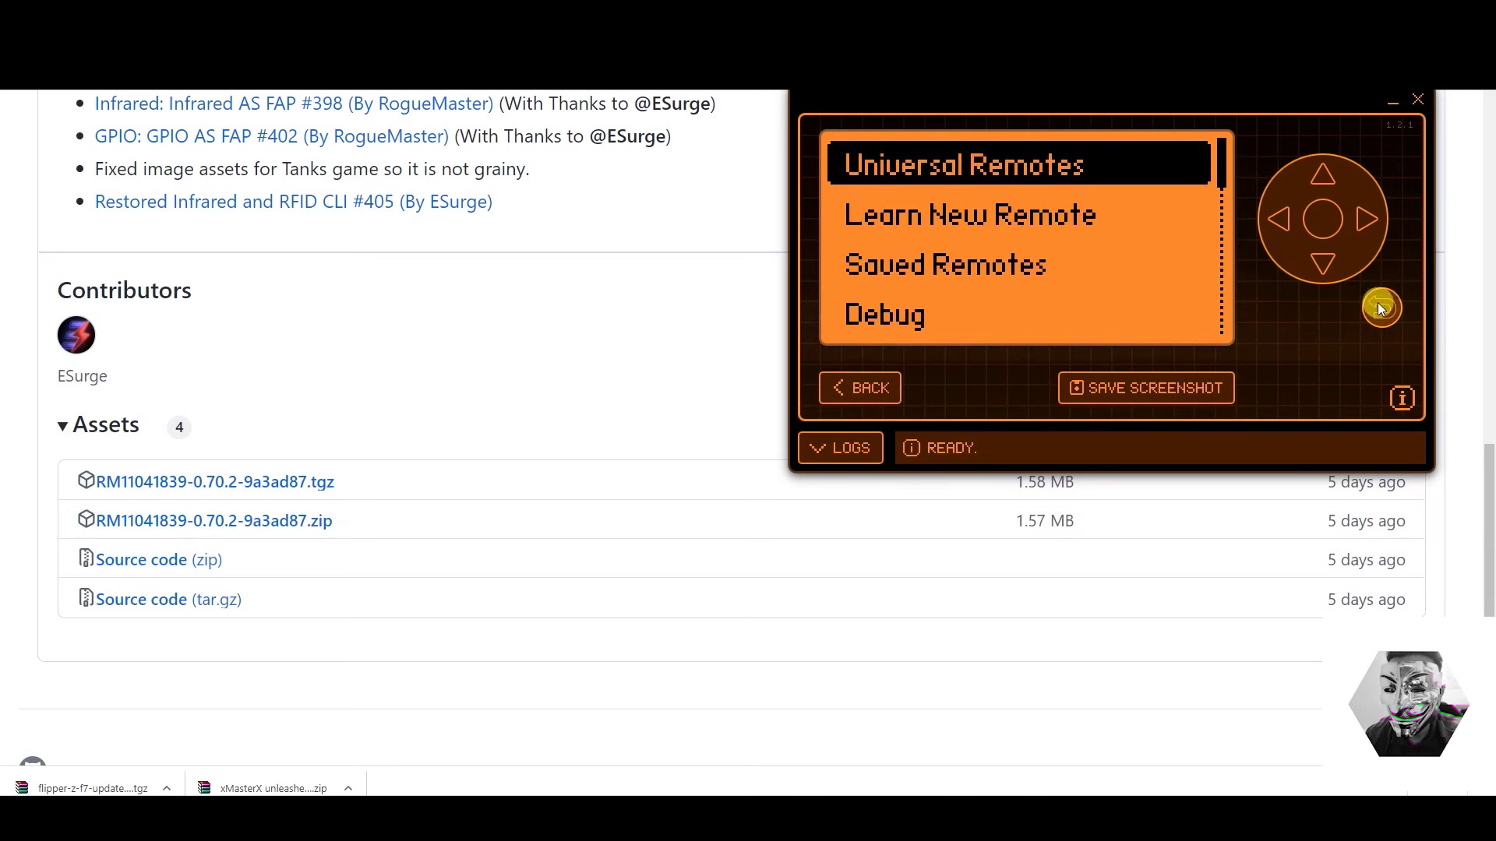
click(1382, 310)
- Open GPIO, scroll its tool list past I2C-Scanner, then return to the main menu
click(1325, 269)
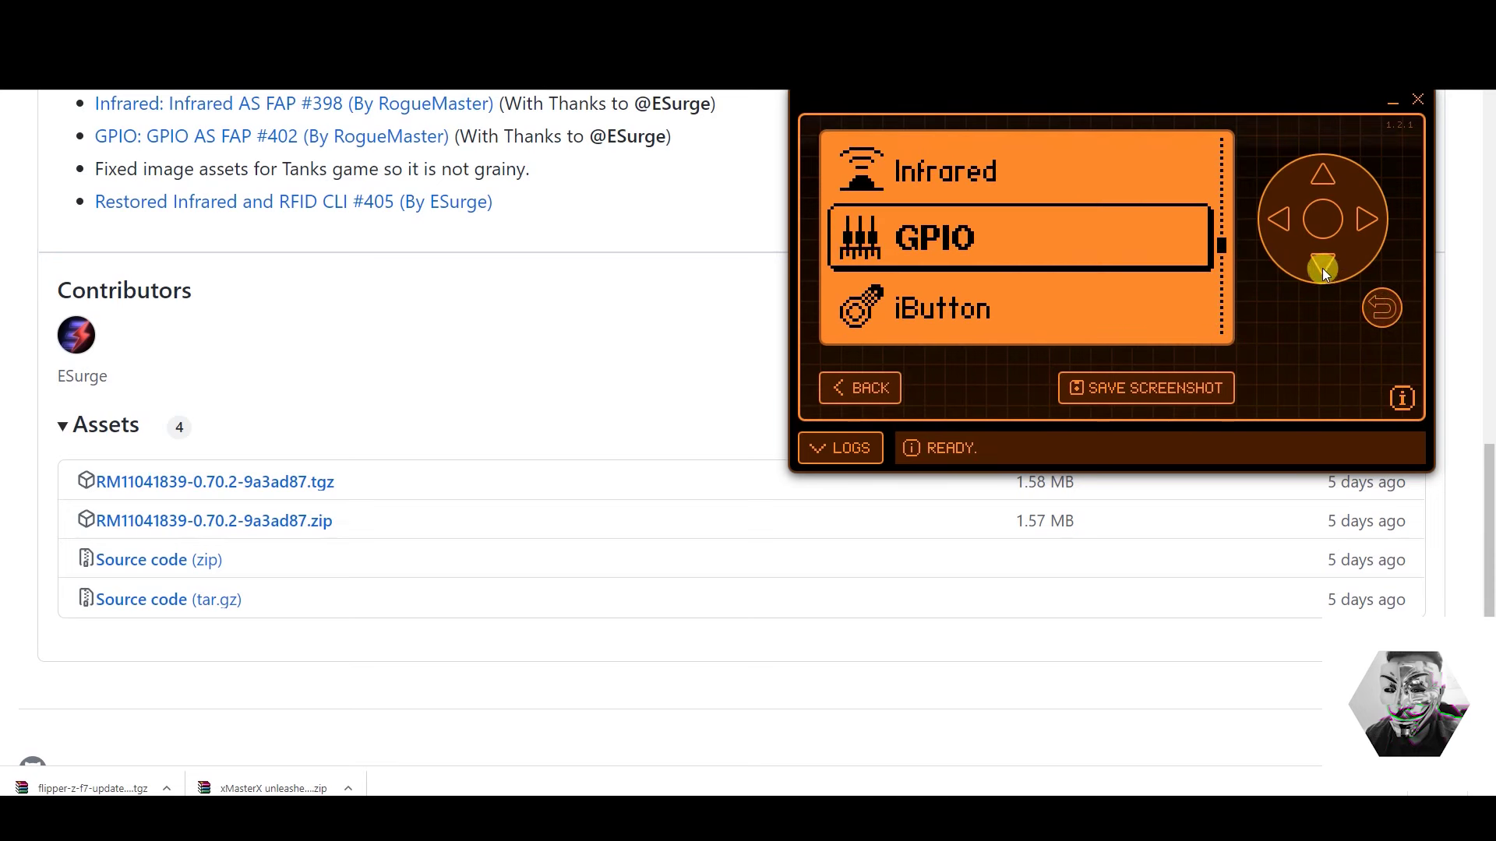
click(1322, 220)
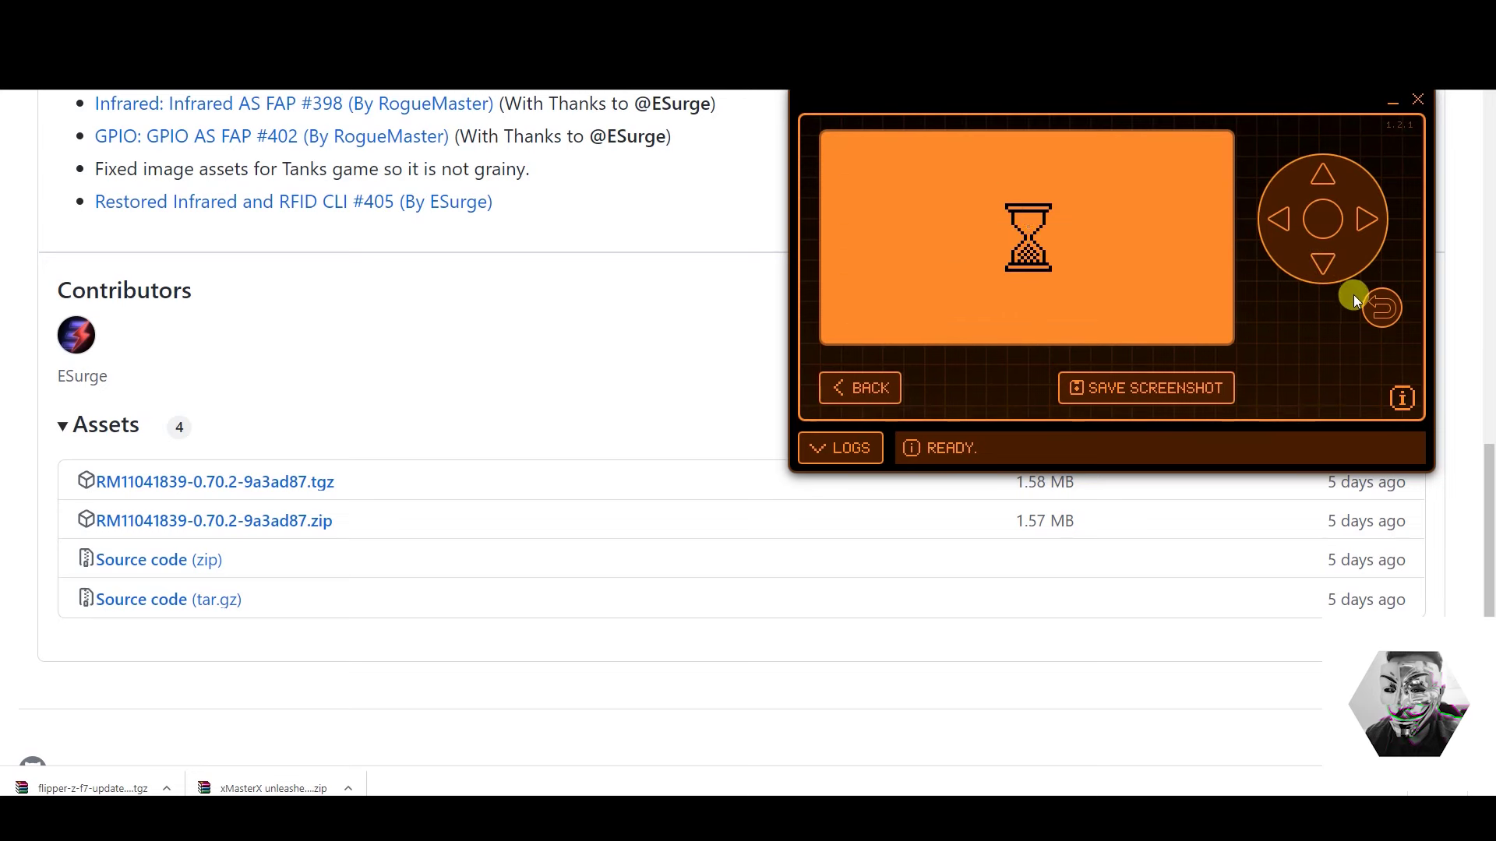
click(1321, 262)
click(1321, 261)
click(1321, 262)
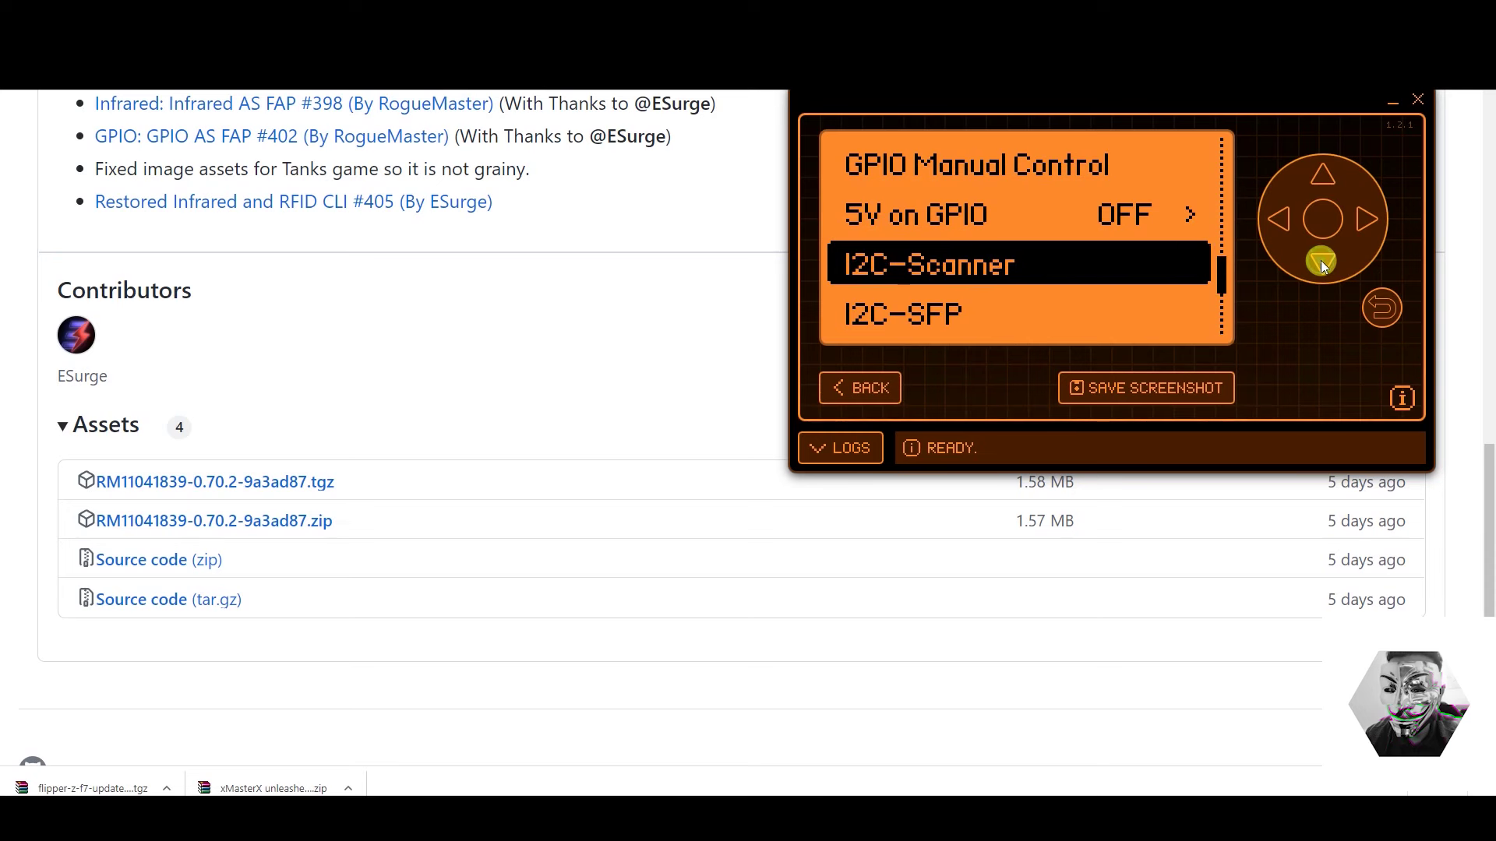
click(1321, 261)
click(1320, 261)
click(1376, 309)
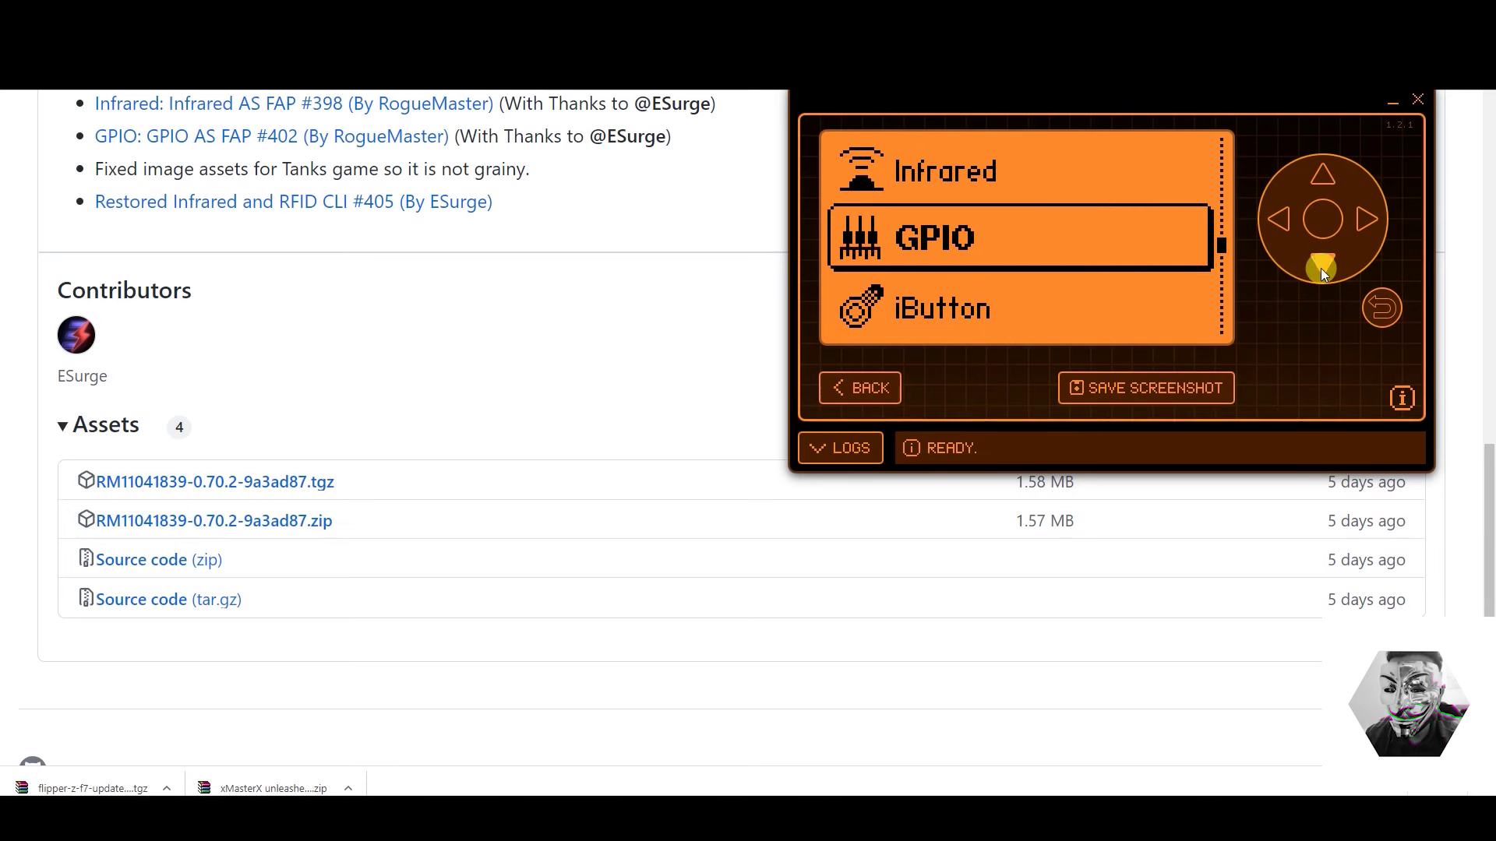
- Open the Bad USB app from the main menu, then exit it
click(1321, 268)
click(1321, 268)
click(1325, 223)
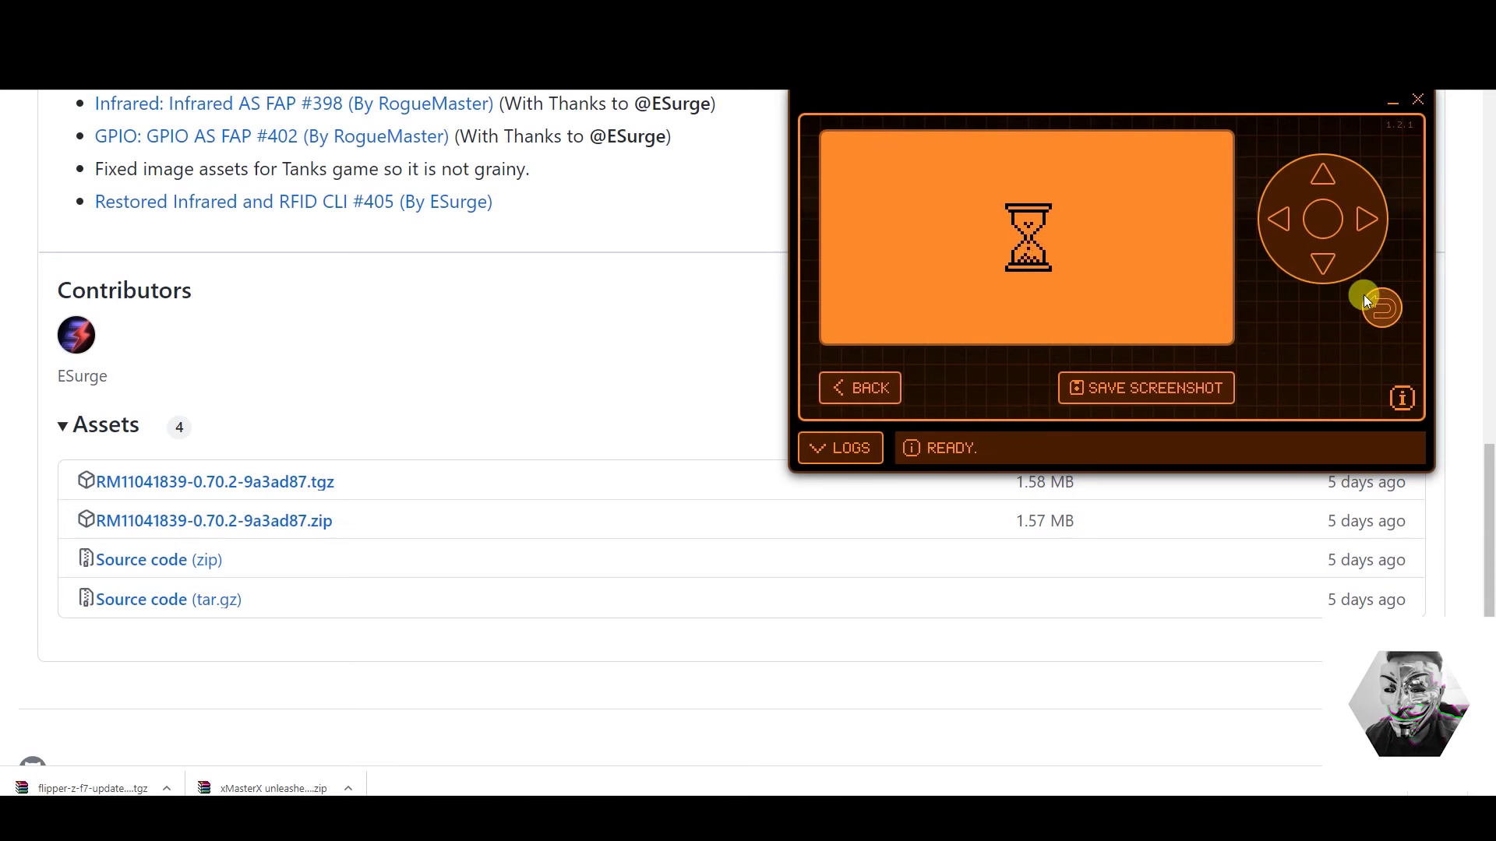
click(1364, 300)
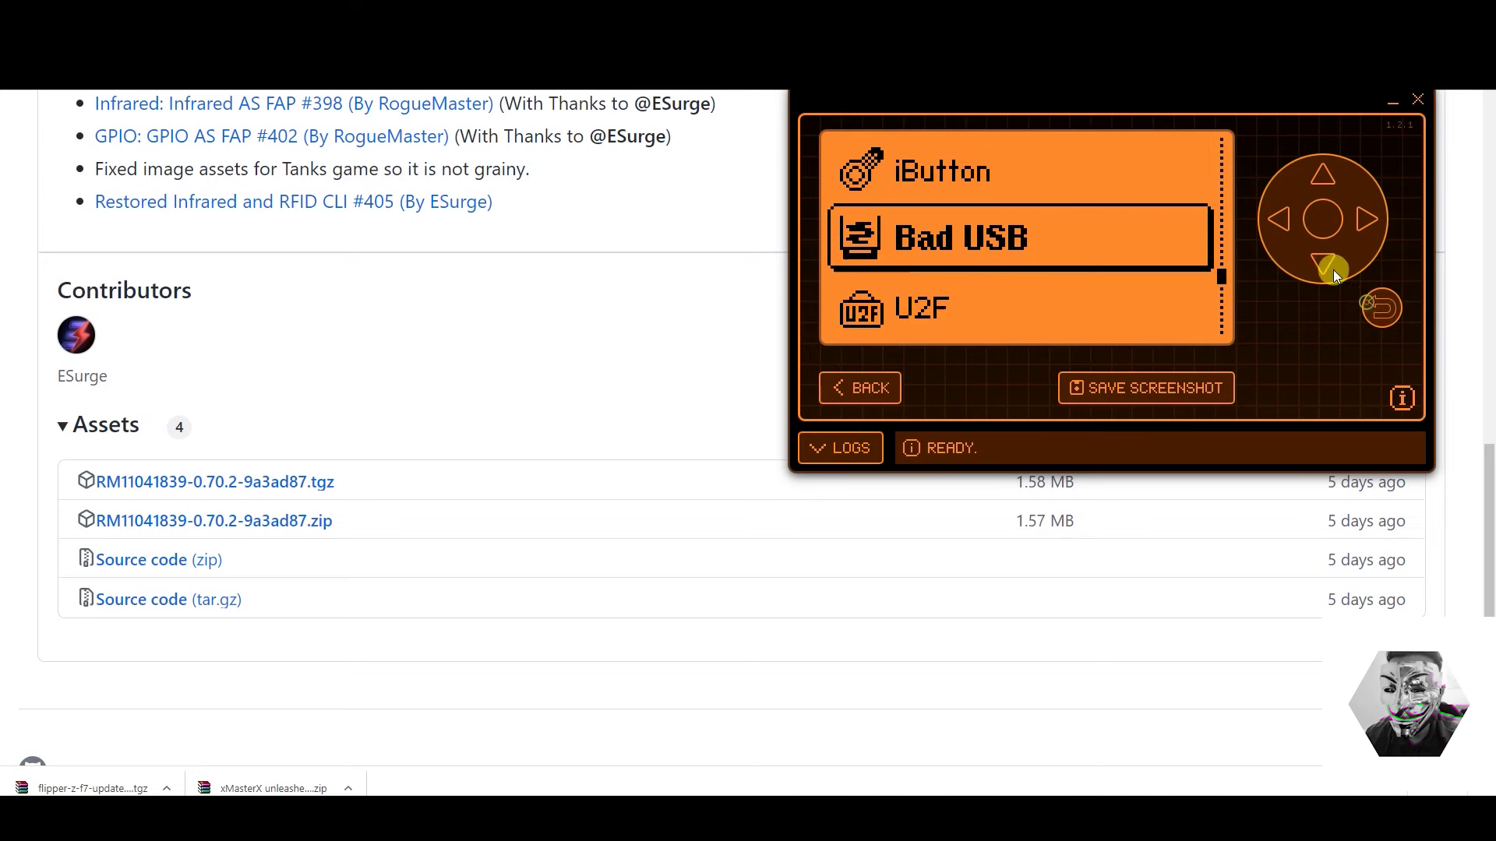
- Open the Applications folder list, move to the GPIO folder, then back out
click(1324, 266)
click(1324, 268)
click(1312, 220)
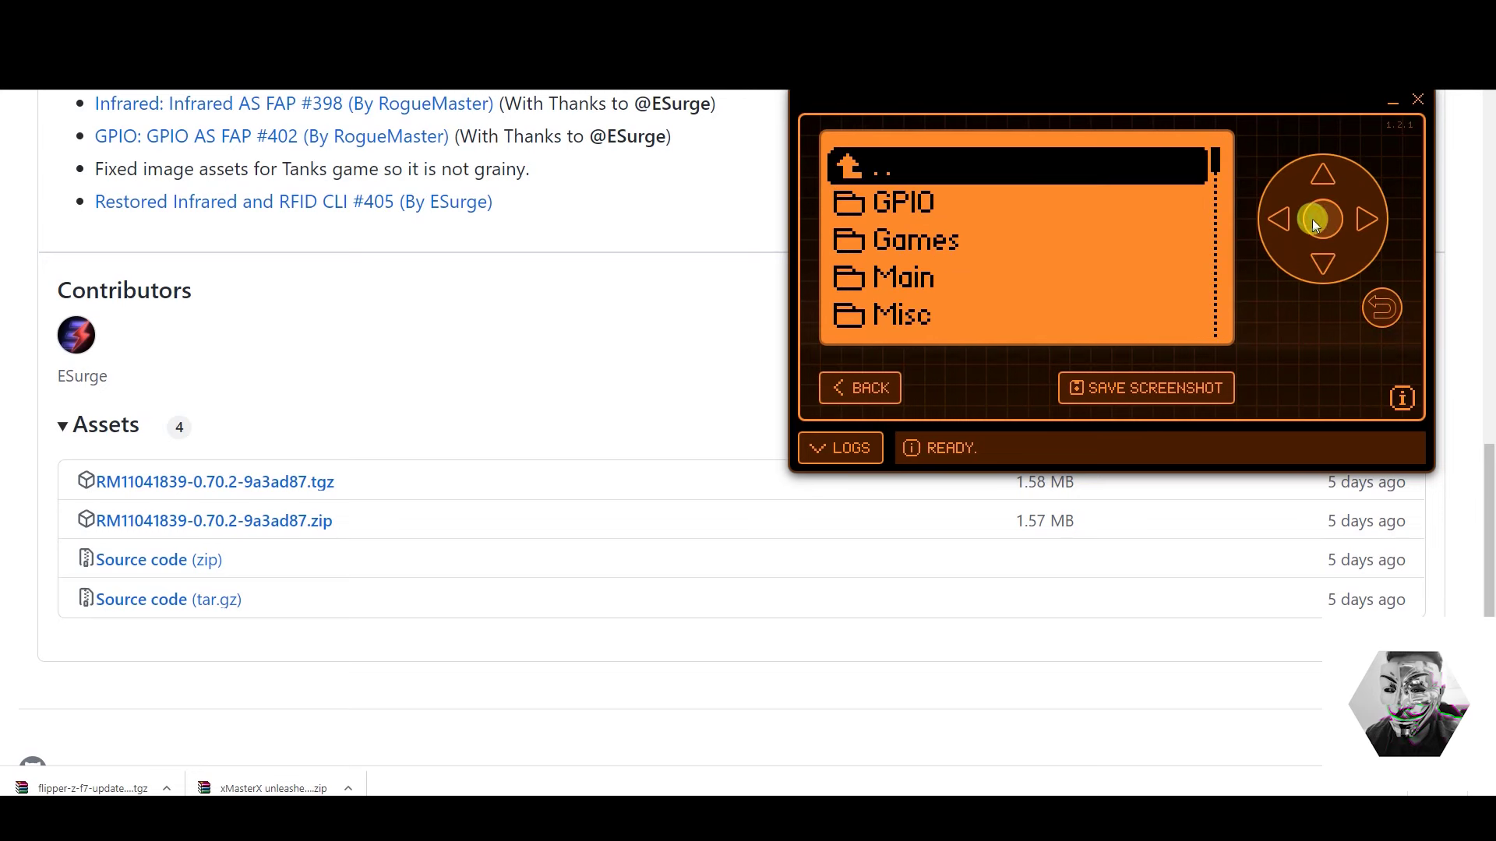
click(1319, 261)
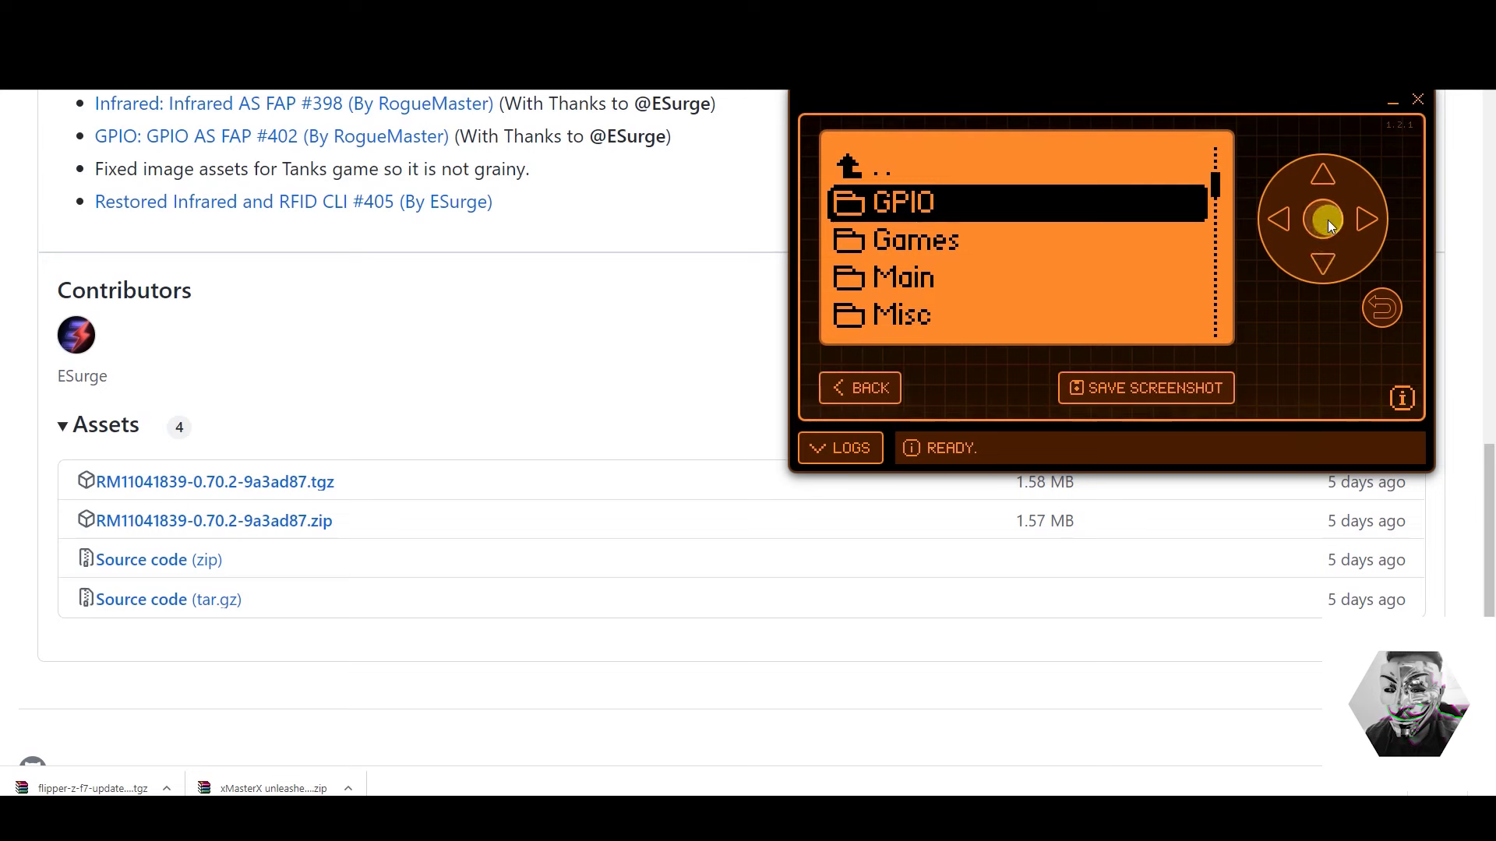
click(1322, 174)
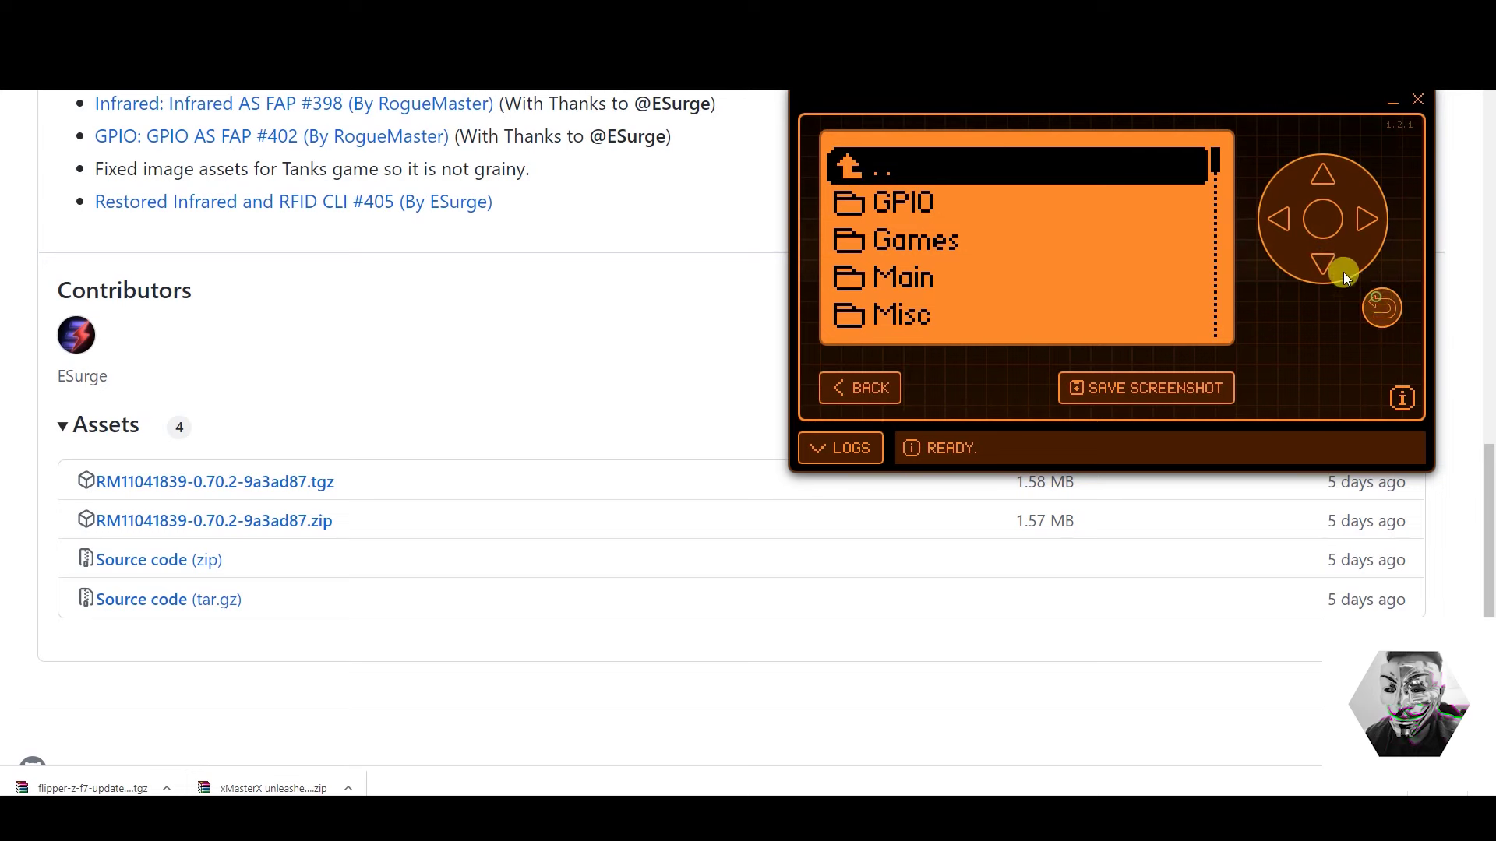
click(1379, 307)
- Reopen Applications, step through its folders, and open the Main folder
click(1321, 238)
click(1317, 268)
click(1316, 267)
click(1316, 268)
click(1316, 268)
click(1318, 205)
click(1314, 224)
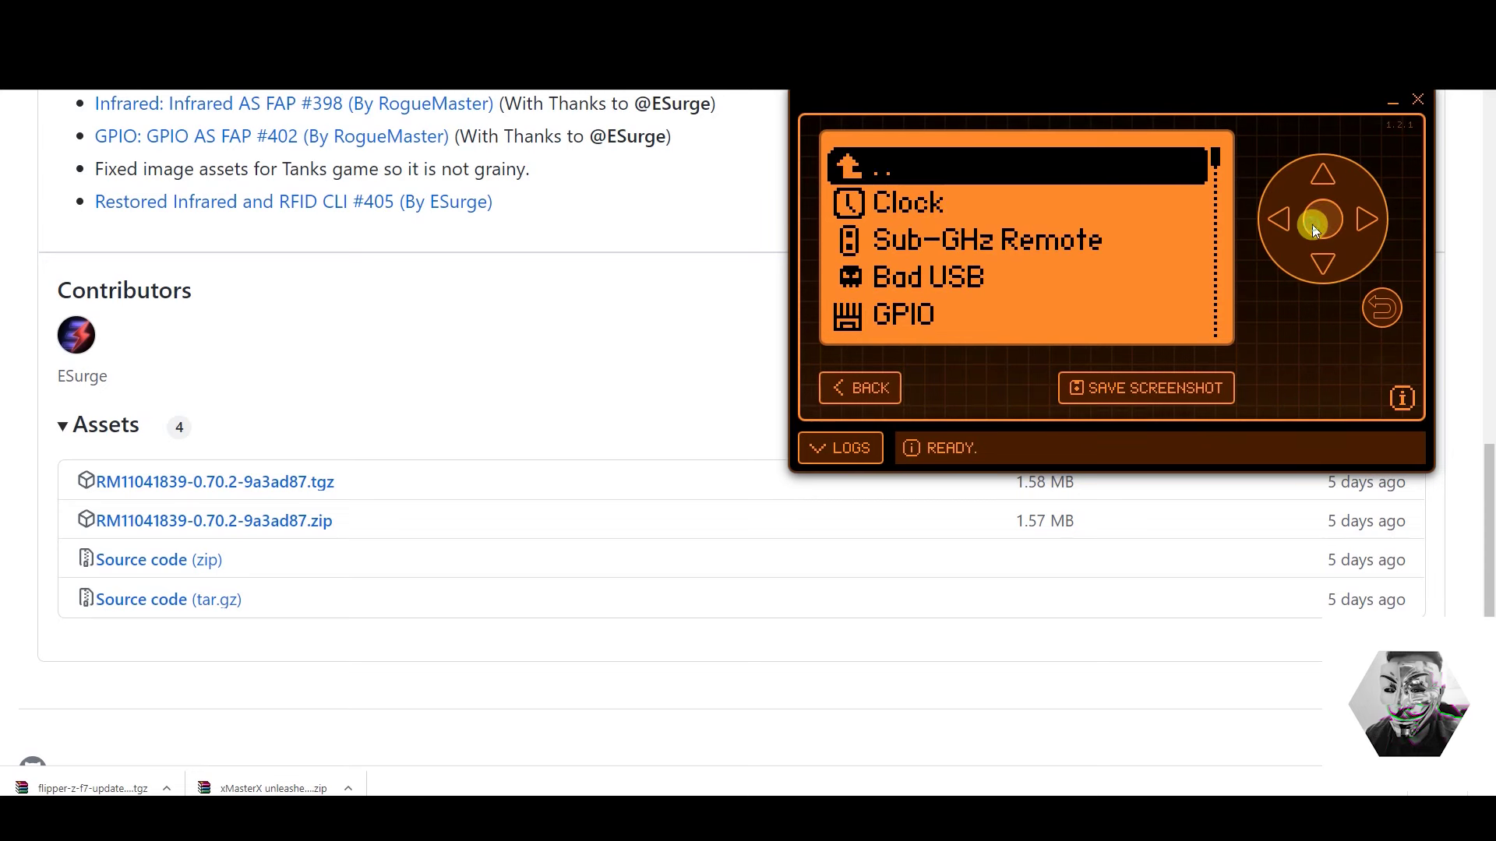
- Scroll the Main folder apps past GPIO down to 125 kHz RFID, then return to the idle screen
click(1318, 269)
click(1317, 268)
click(1318, 269)
click(1317, 269)
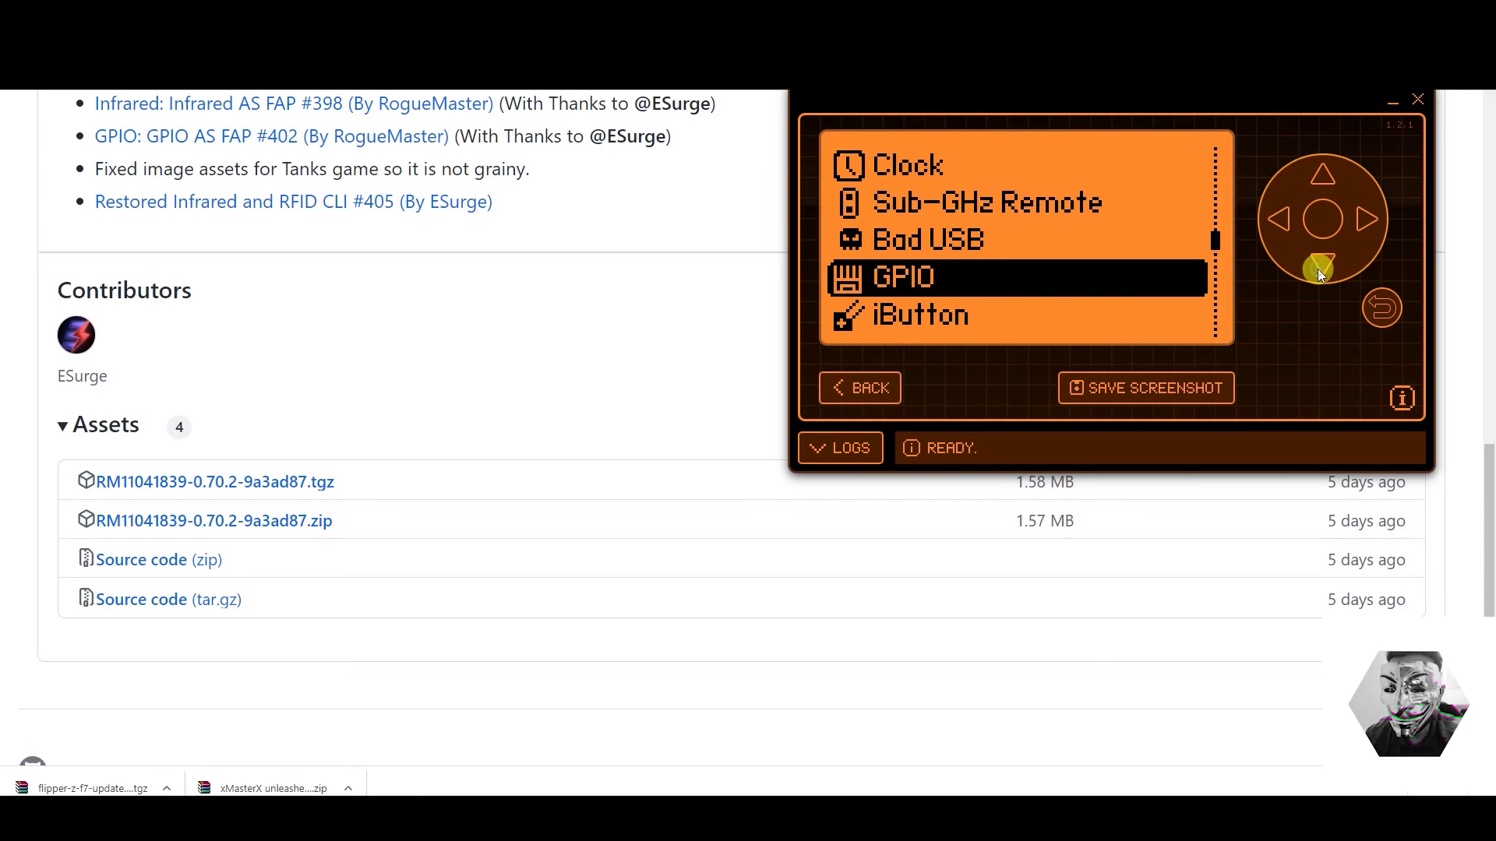
click(1317, 269)
click(1317, 269)
click(1318, 269)
click(1317, 269)
click(1318, 269)
click(1370, 308)
click(1369, 309)
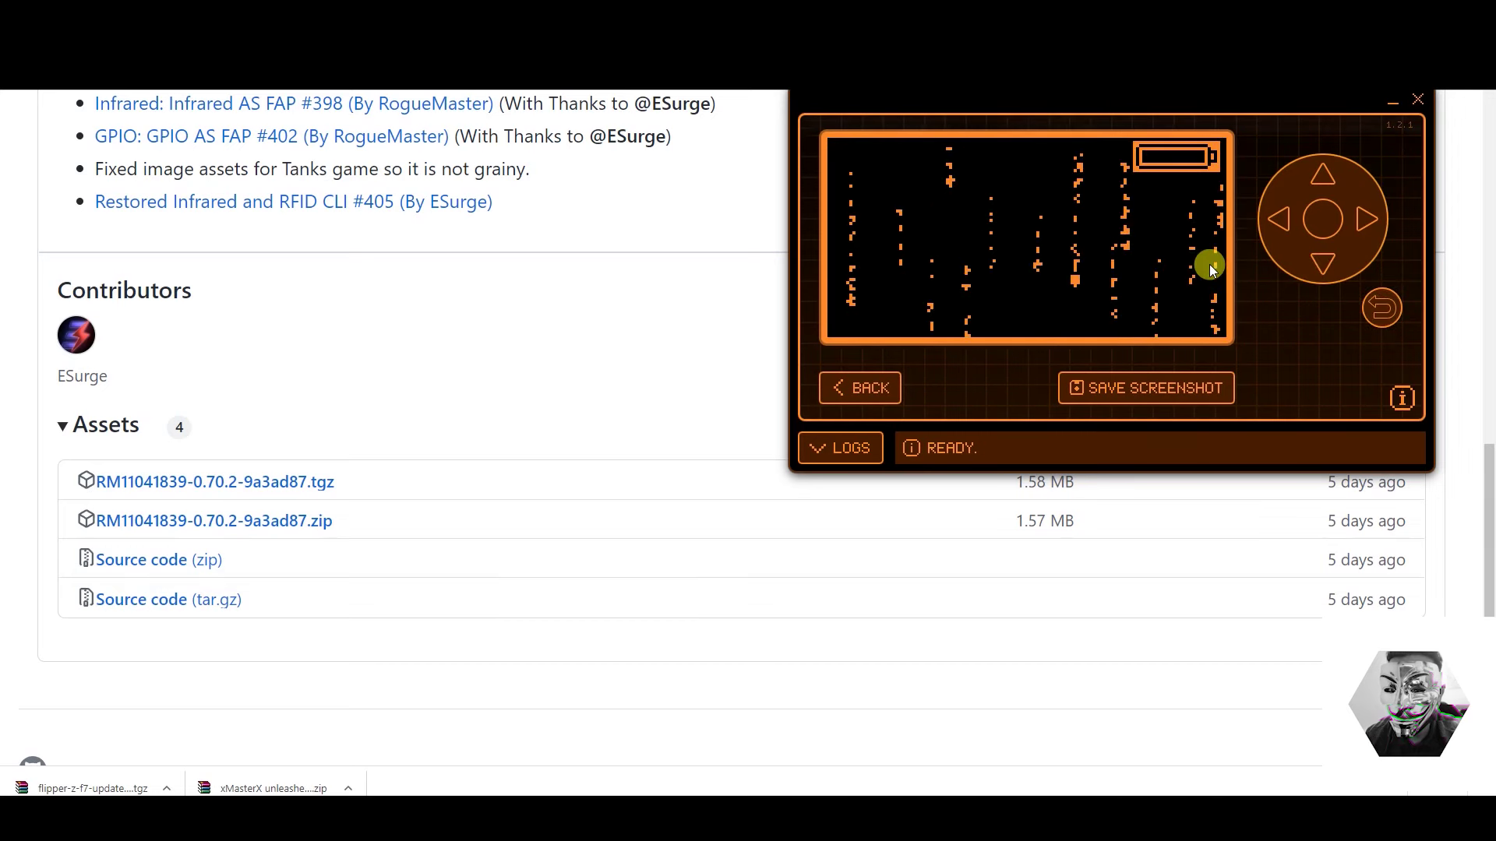